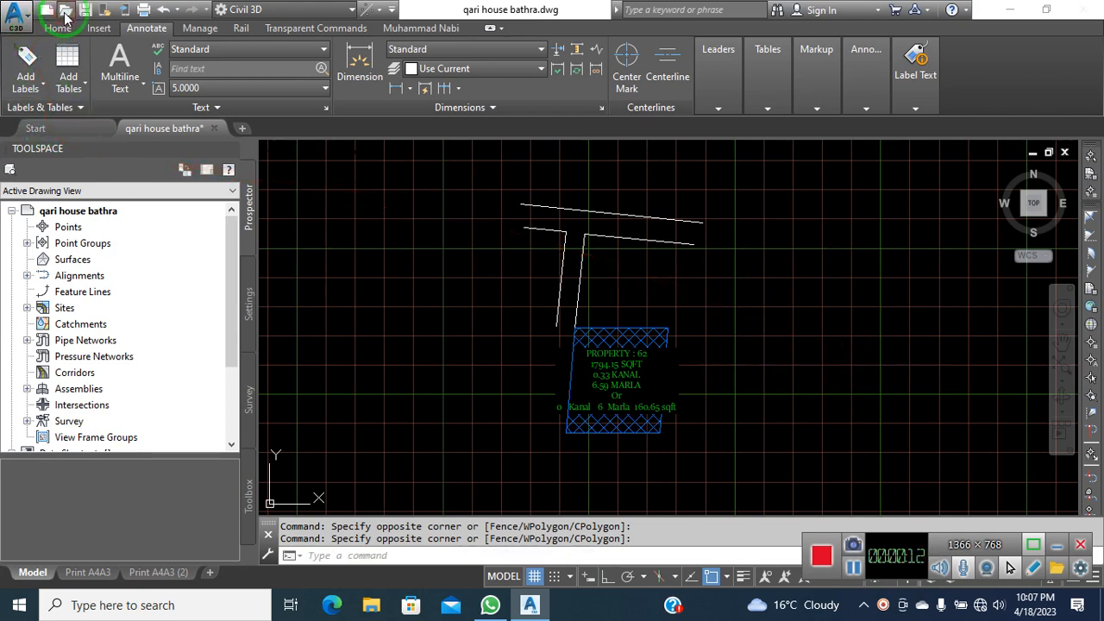
Open class 8th.dwg from the Clasess > Civil 3D pashto > class 8th folder
click(66, 11)
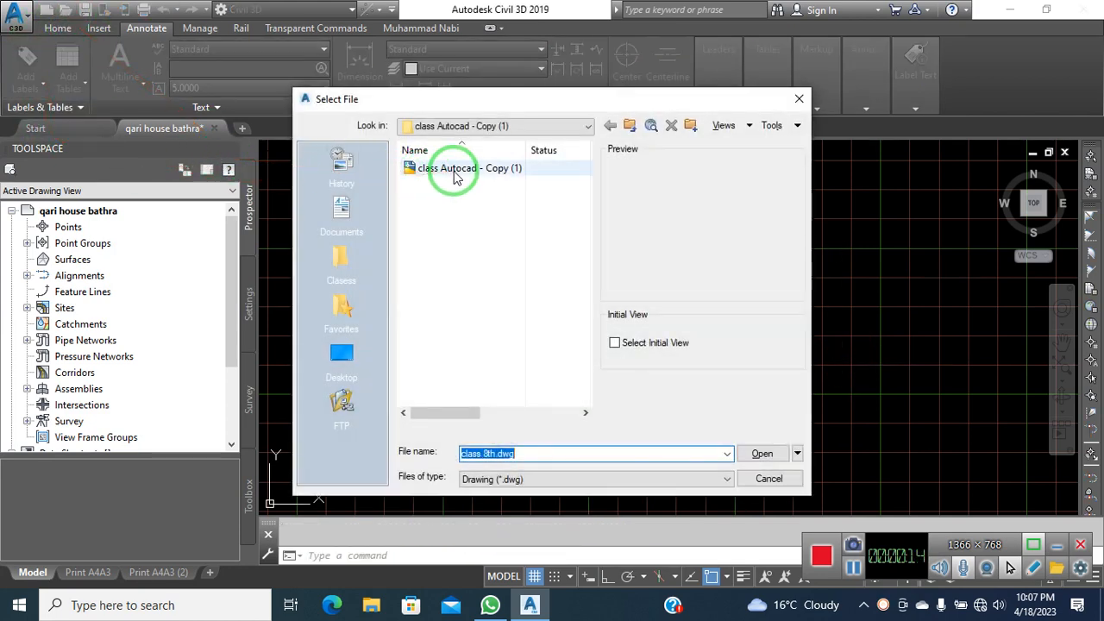
click(454, 170)
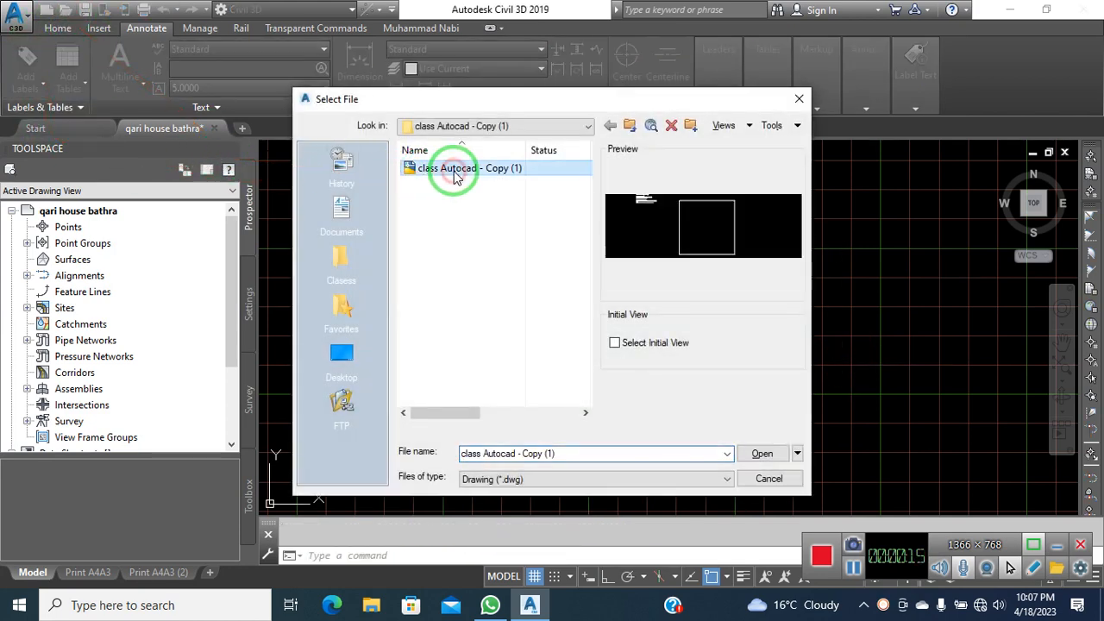
click(628, 126)
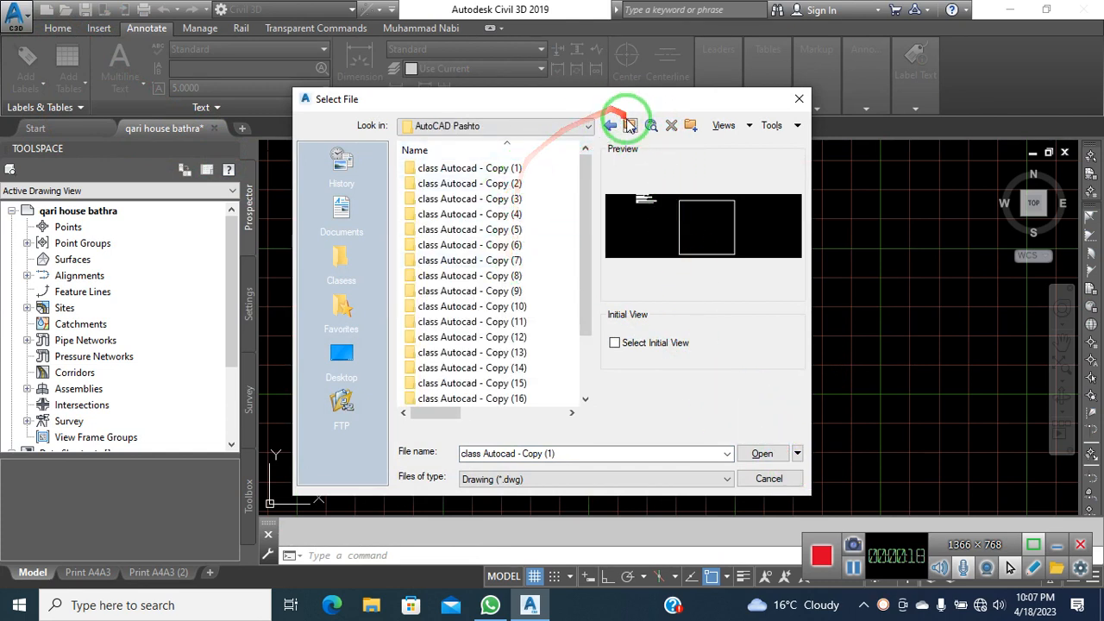
click(629, 126)
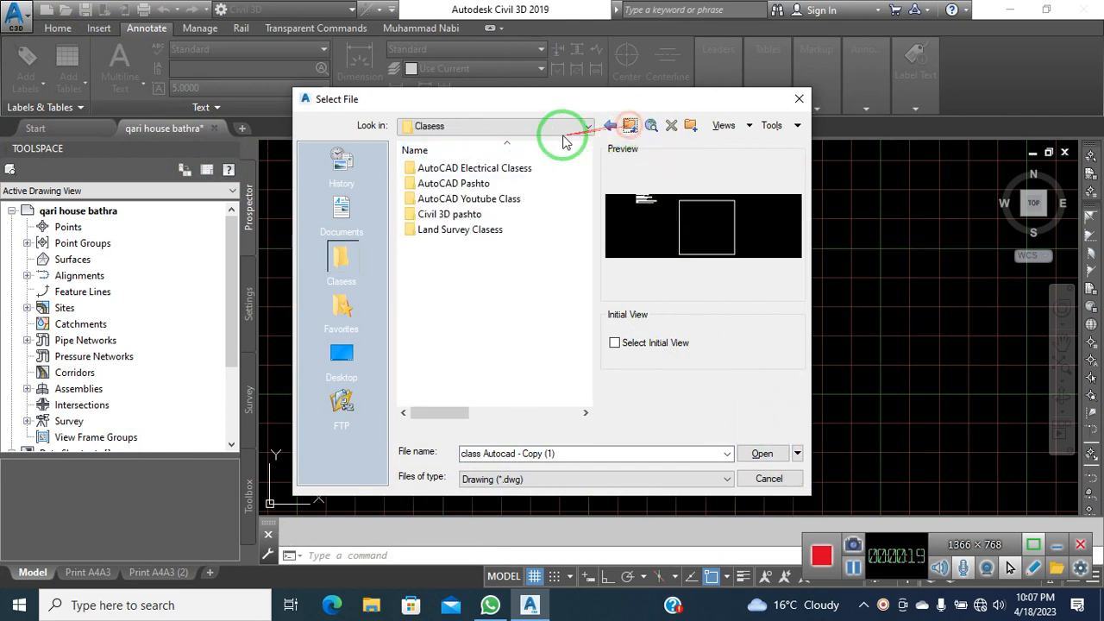
click(497, 215)
double_click(497, 214)
double_click(481, 273)
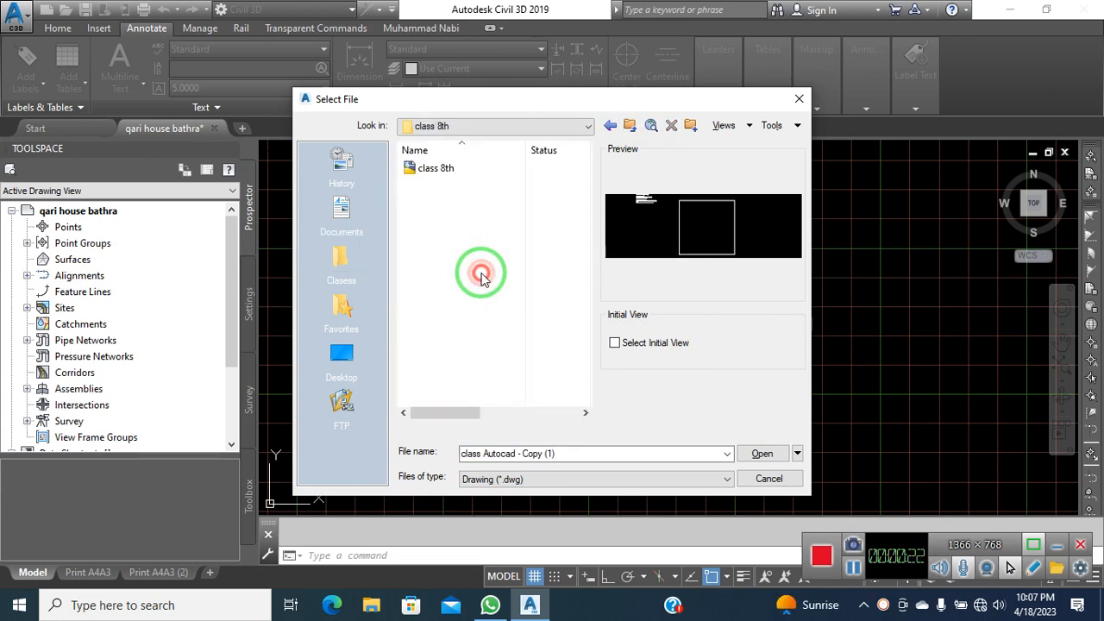
click(466, 171)
click(761, 453)
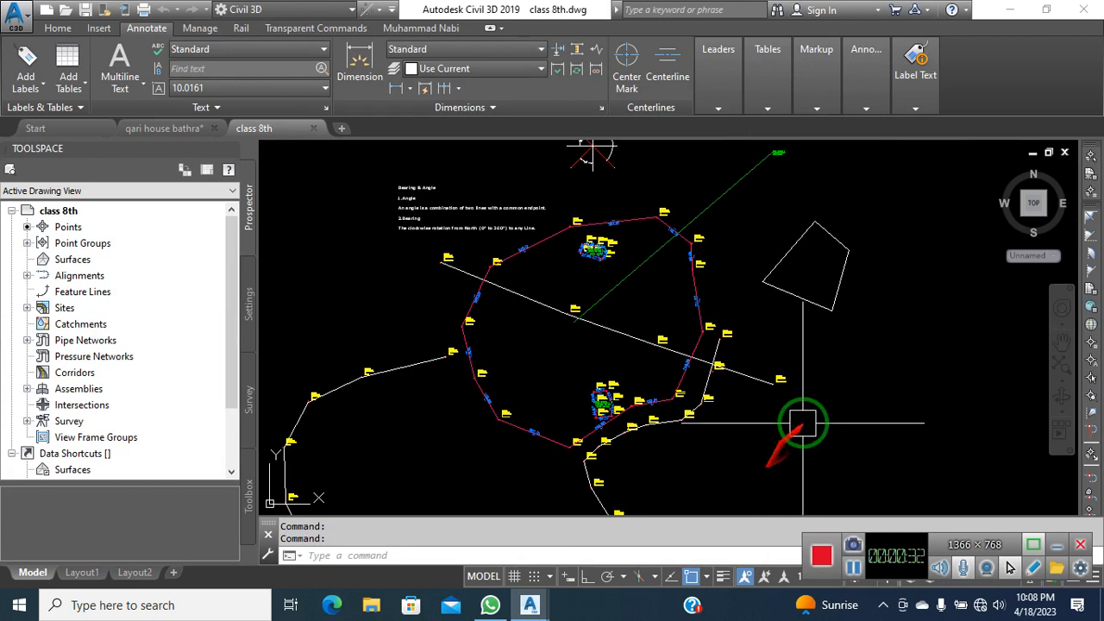
click(769, 440)
click(746, 452)
middle_drag(748, 452, 765, 451)
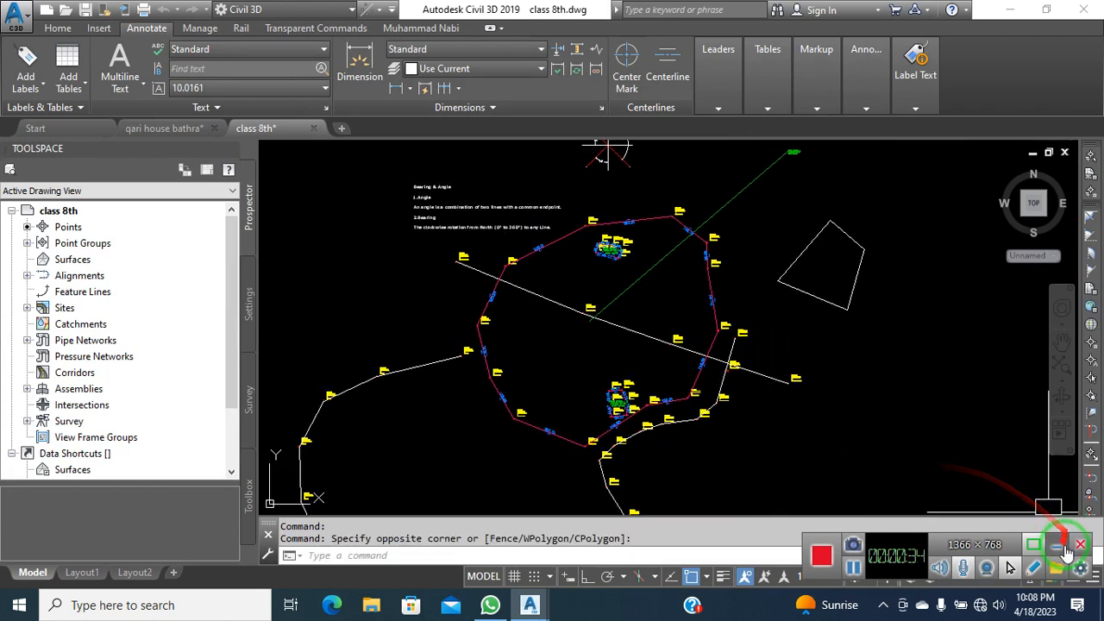
click(1056, 546)
click(888, 382)
click(861, 406)
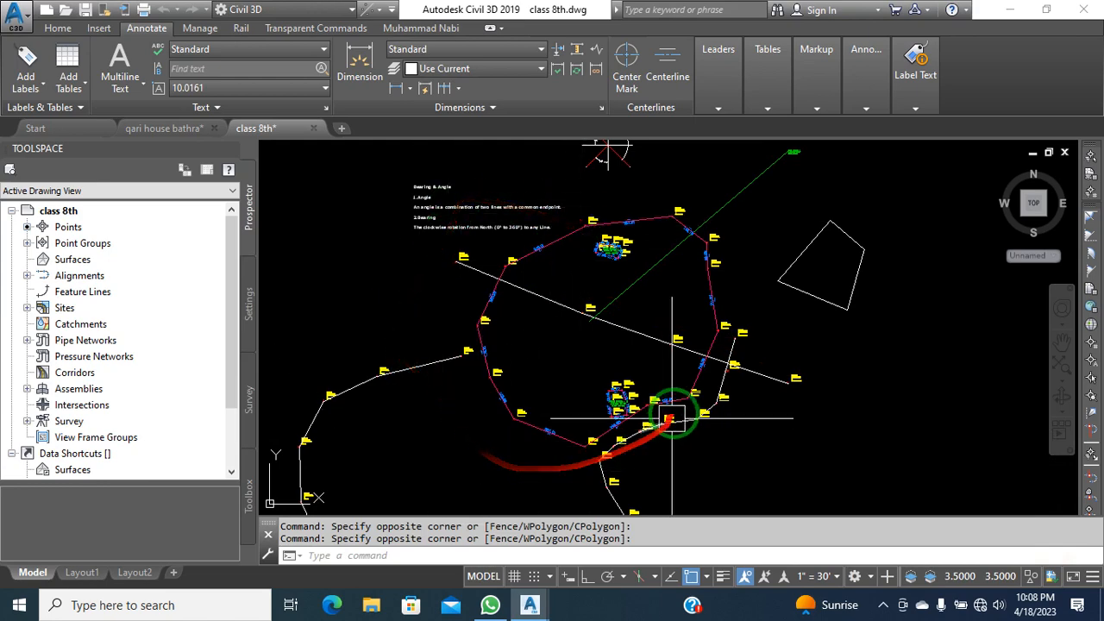
scroll(486, 239, up, 3)
scroll(479, 232, up, 5)
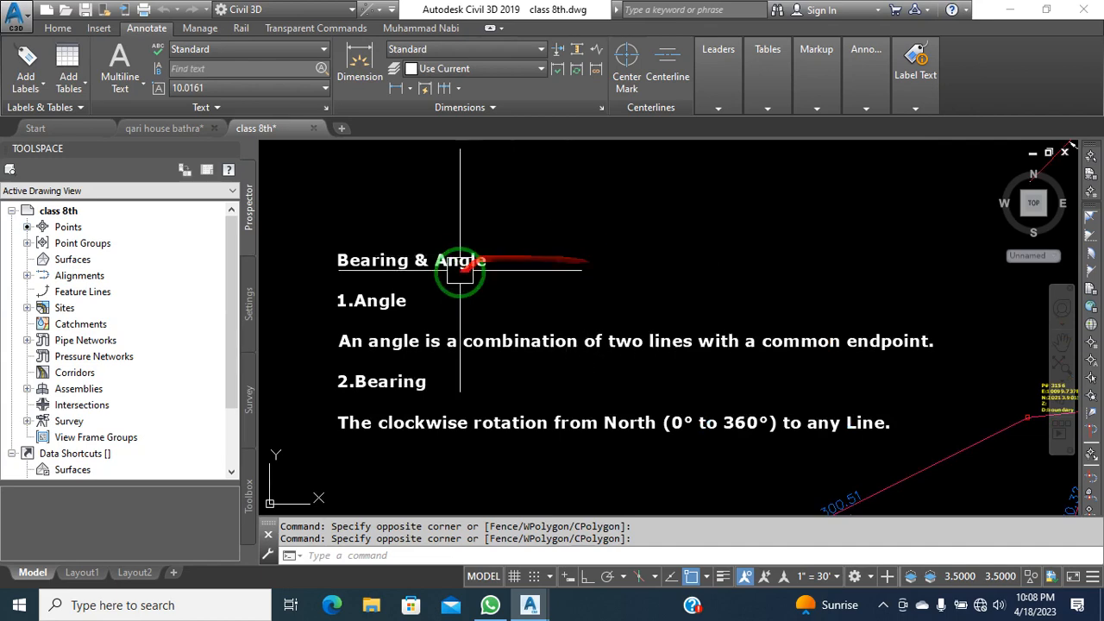
scroll(380, 287, down, 5)
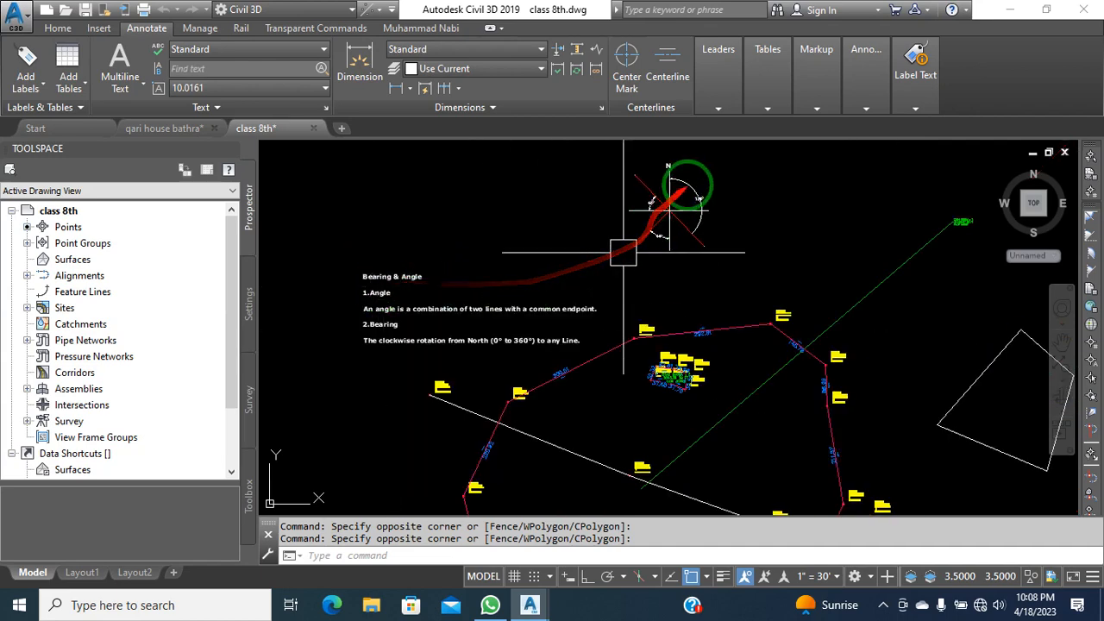
scroll(677, 198, up, 2)
middle_drag(526, 278, 764, 234)
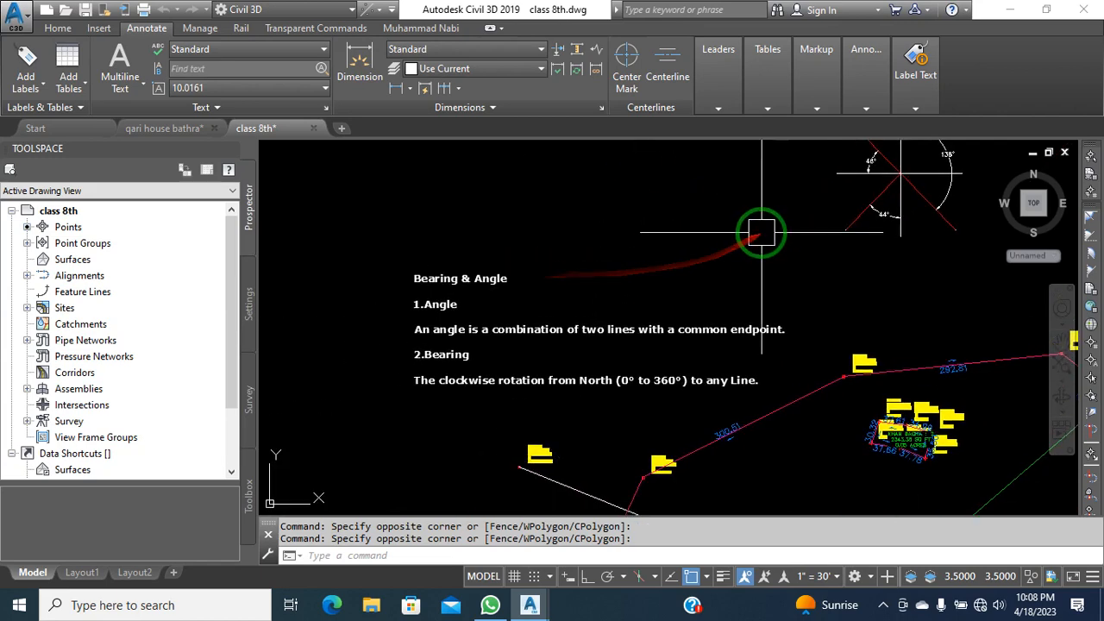
scroll(772, 359, down, 2)
scroll(744, 368, up, 7)
scroll(623, 456, down, 2)
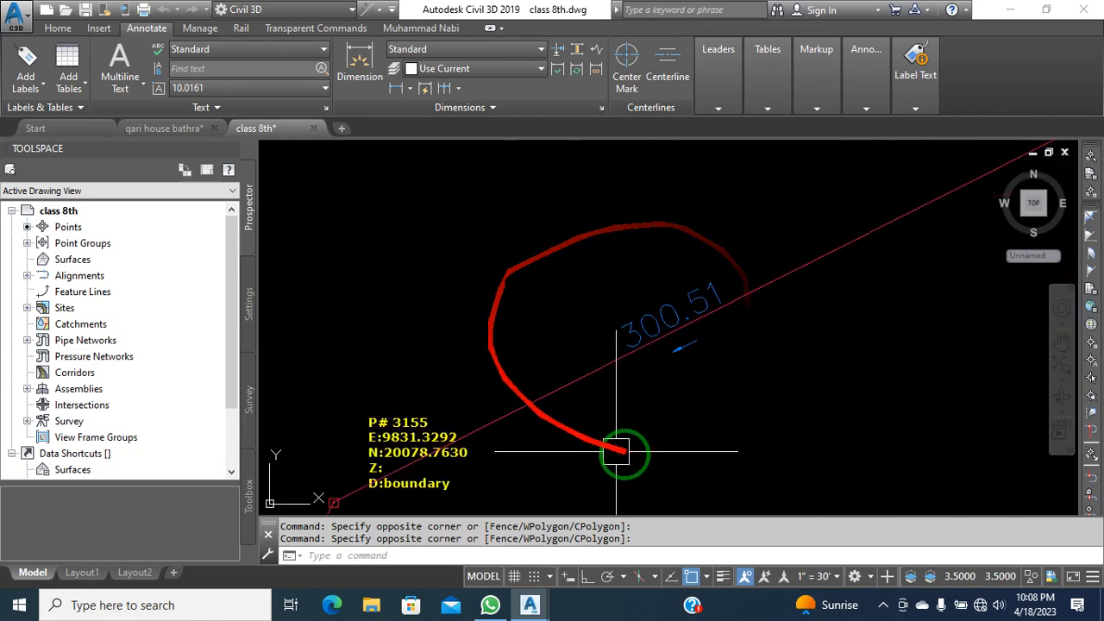
scroll(698, 333, down, 2)
scroll(572, 278, down, 4)
scroll(604, 315, down, 1)
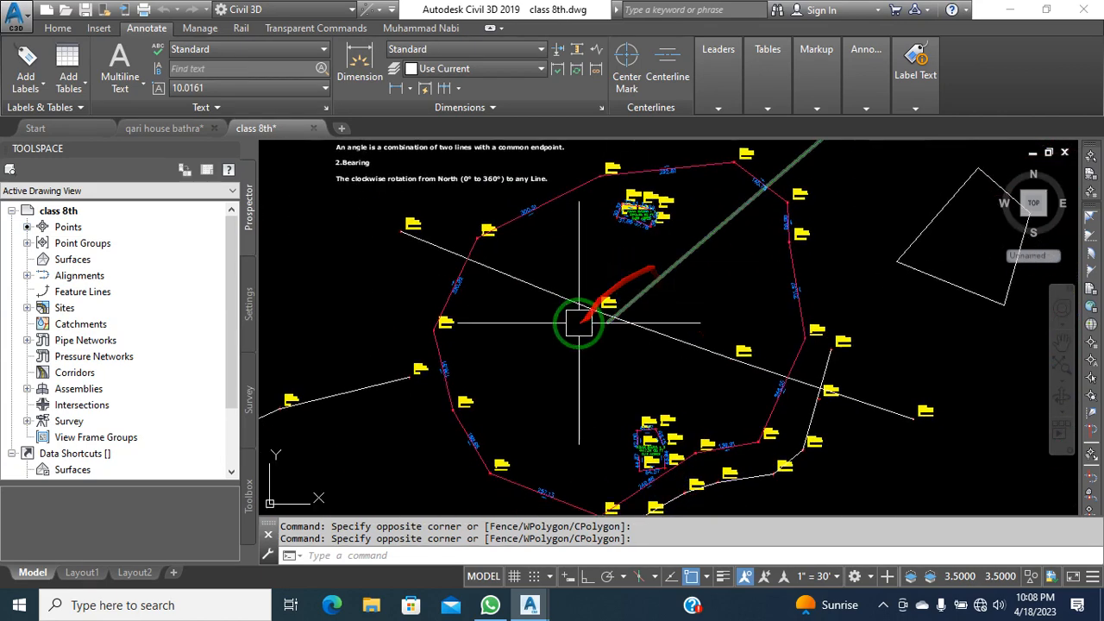
scroll(604, 317, down, 1)
click(787, 167)
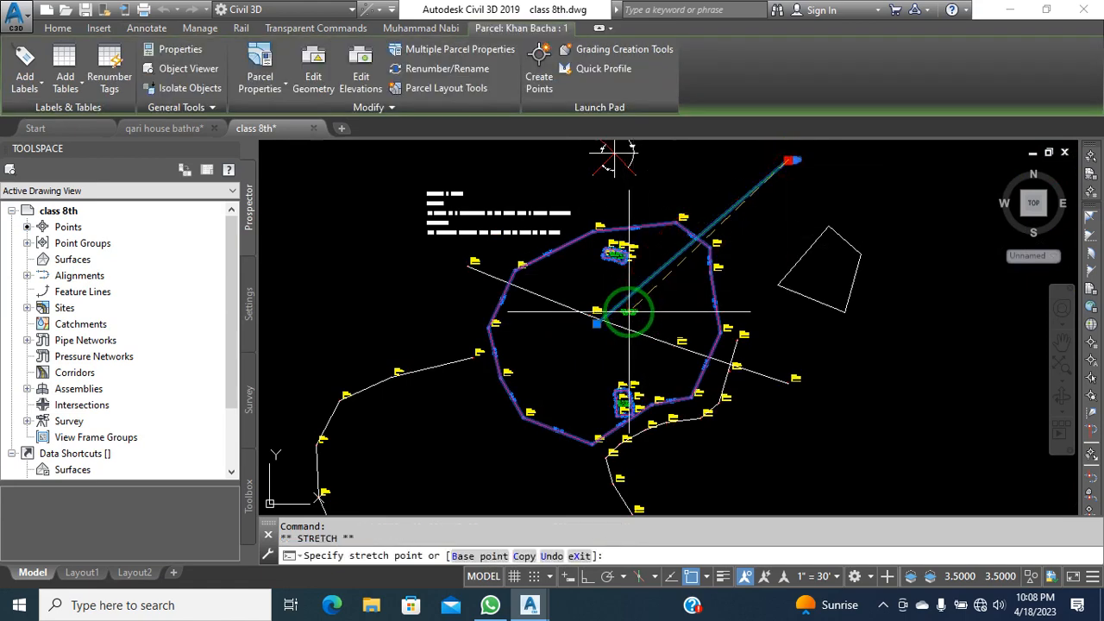
scroll(624, 313, up, 2)
scroll(624, 312, up, 6)
key(Escape)
key(Escape)
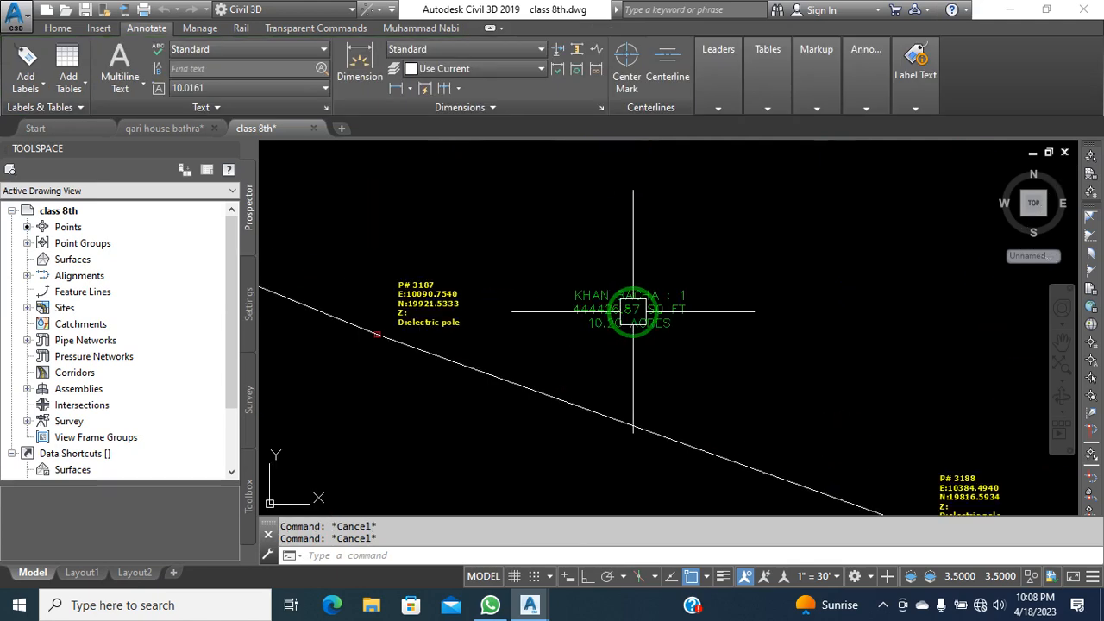
middle_drag(719, 345, 759, 353)
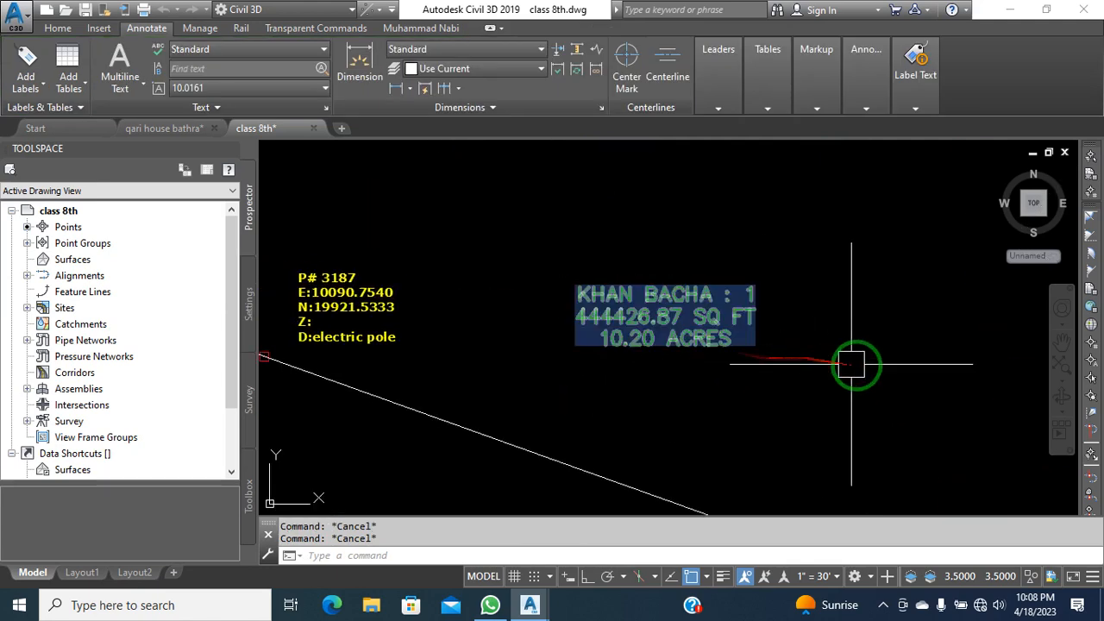
click(820, 382)
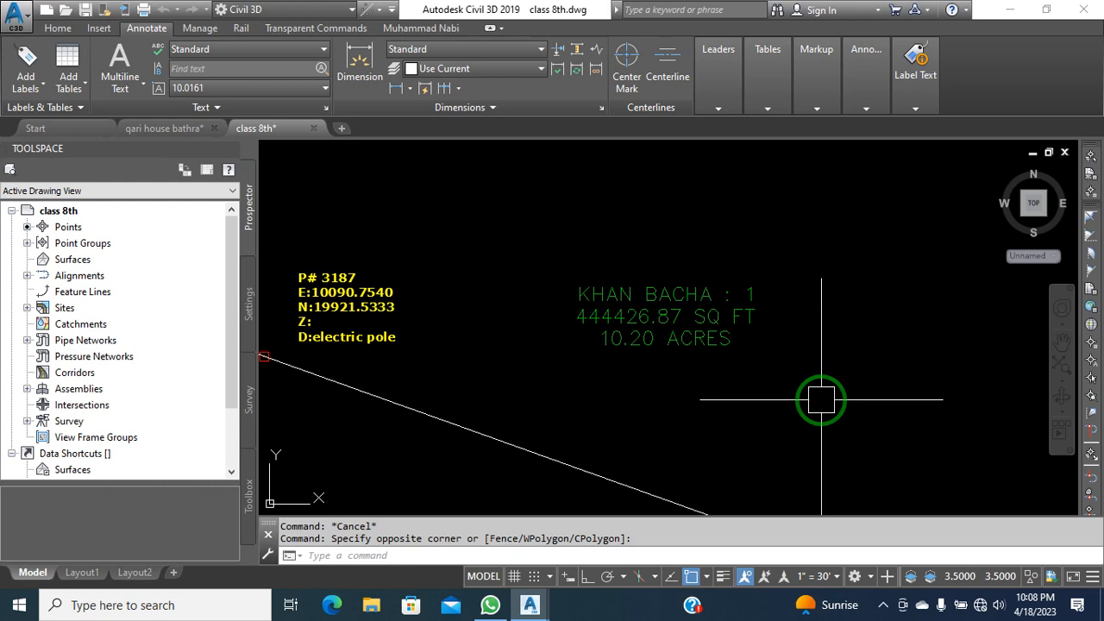
scroll(707, 332, down, 2)
scroll(706, 331, up, 1)
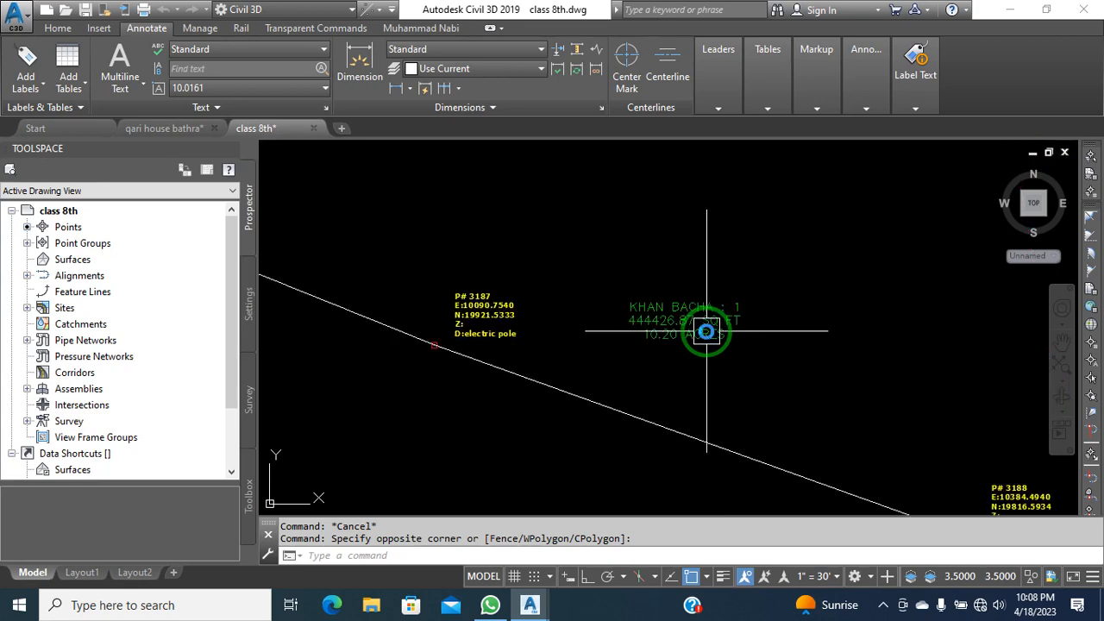
scroll(706, 331, up, 3)
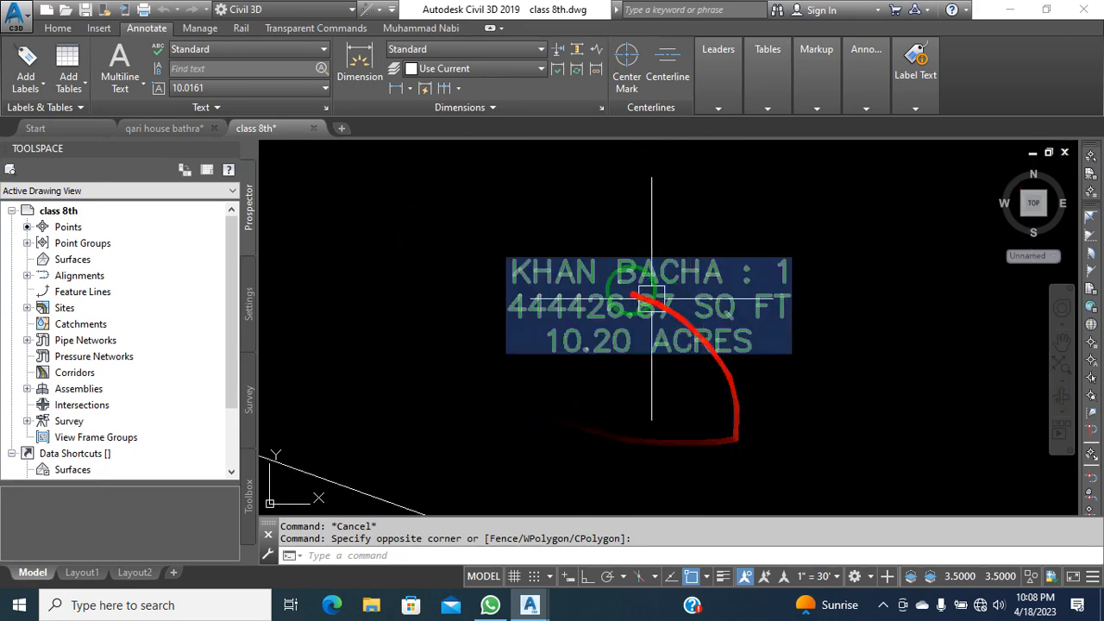
scroll(603, 281, down, 5)
scroll(603, 280, up, 4)
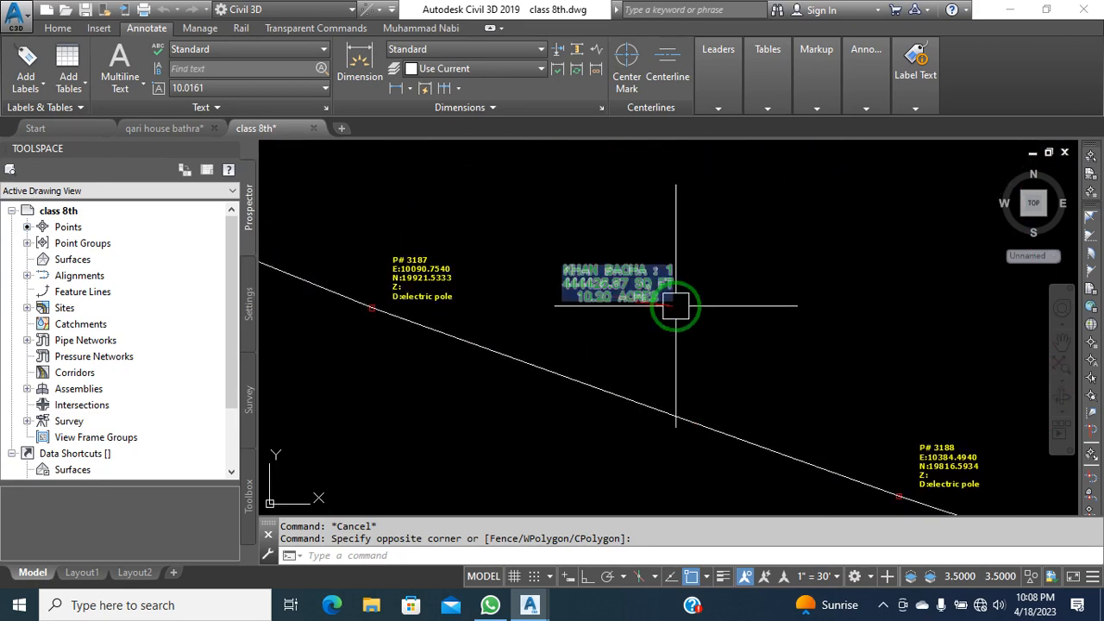
double_click(744, 330)
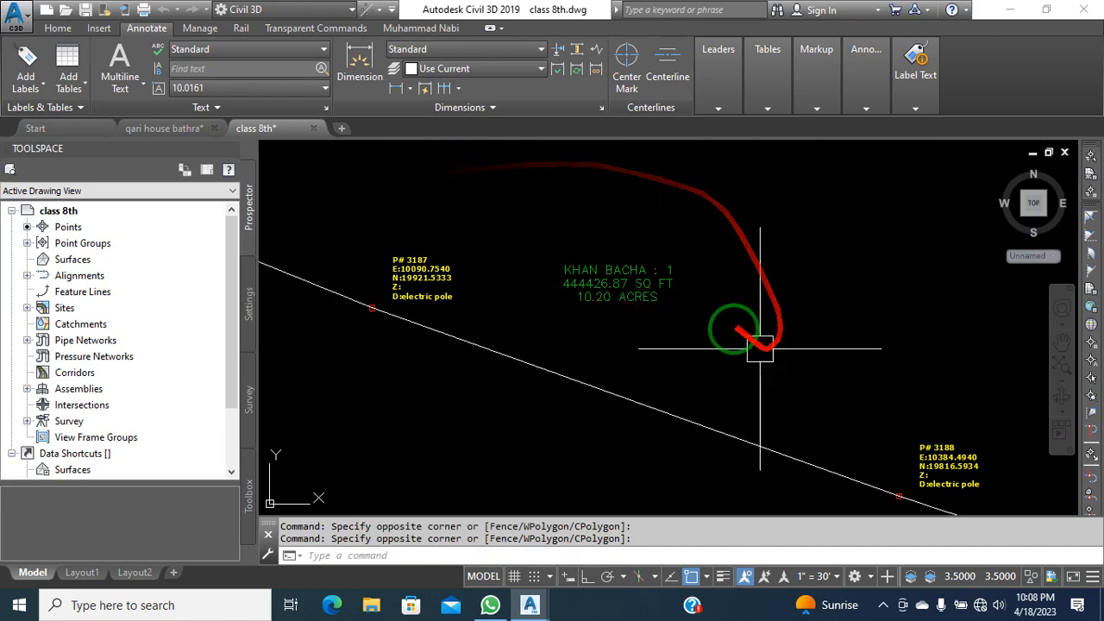
click(763, 280)
middle_drag(727, 313, 748, 312)
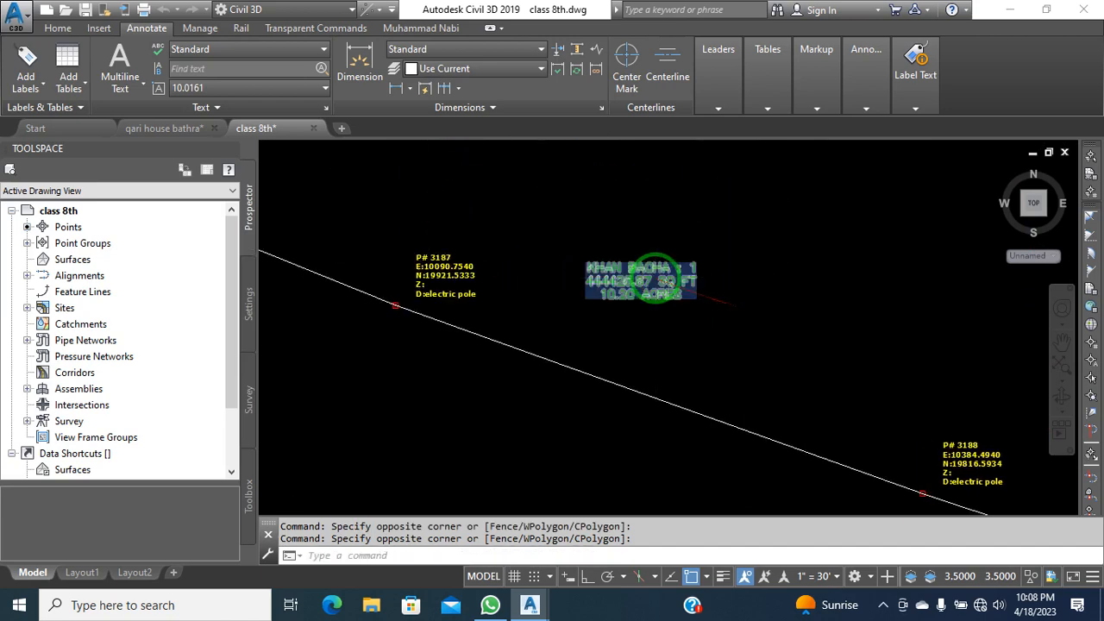
scroll(656, 278, up, 4)
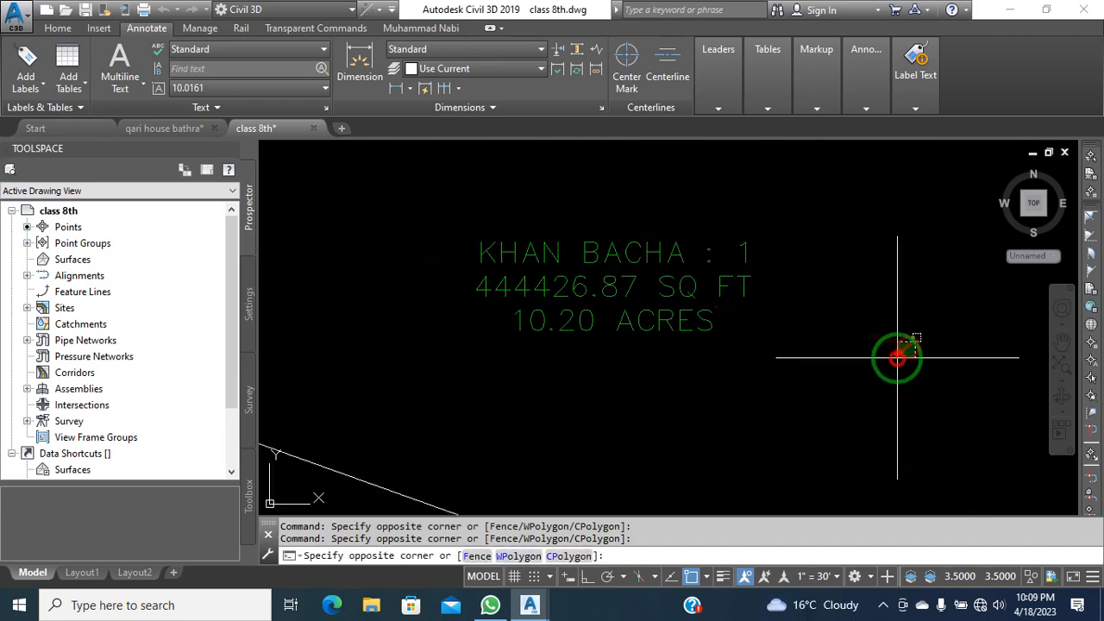
click(897, 357)
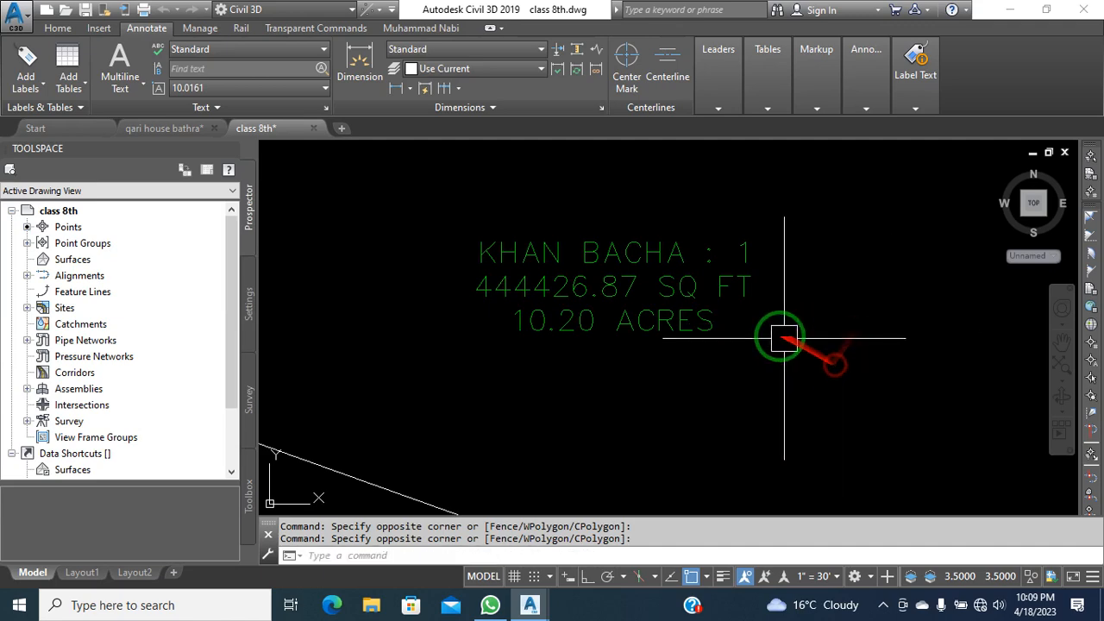
Recentre the view on the boundary polygon and click around the parcel label
scroll(750, 323, down, 4)
scroll(734, 291, down, 3)
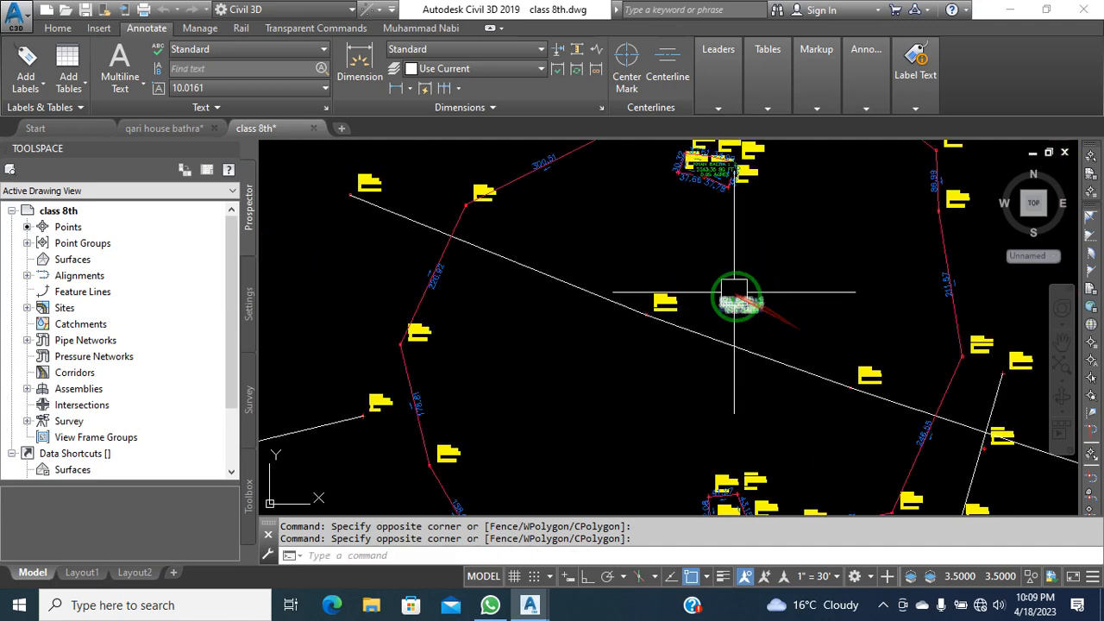
scroll(759, 304, up, 4)
scroll(739, 316, down, 8)
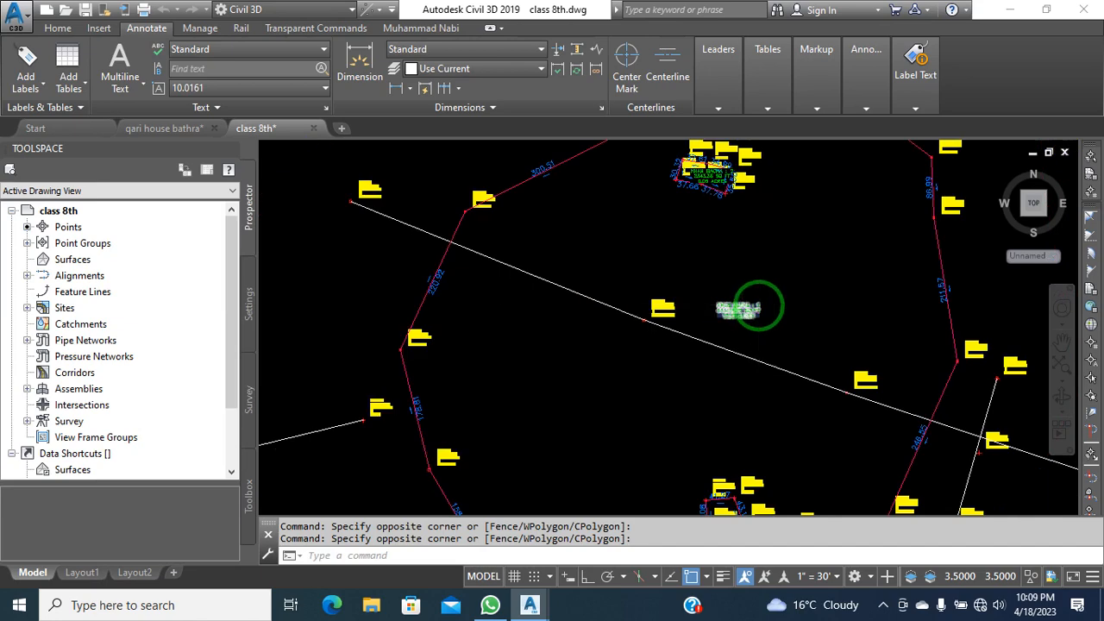
mouse_move(770, 305)
middle_down()
mouse_move(751, 285)
mouse_move(708, 287)
middle_up()
scroll(752, 285, up, 2)
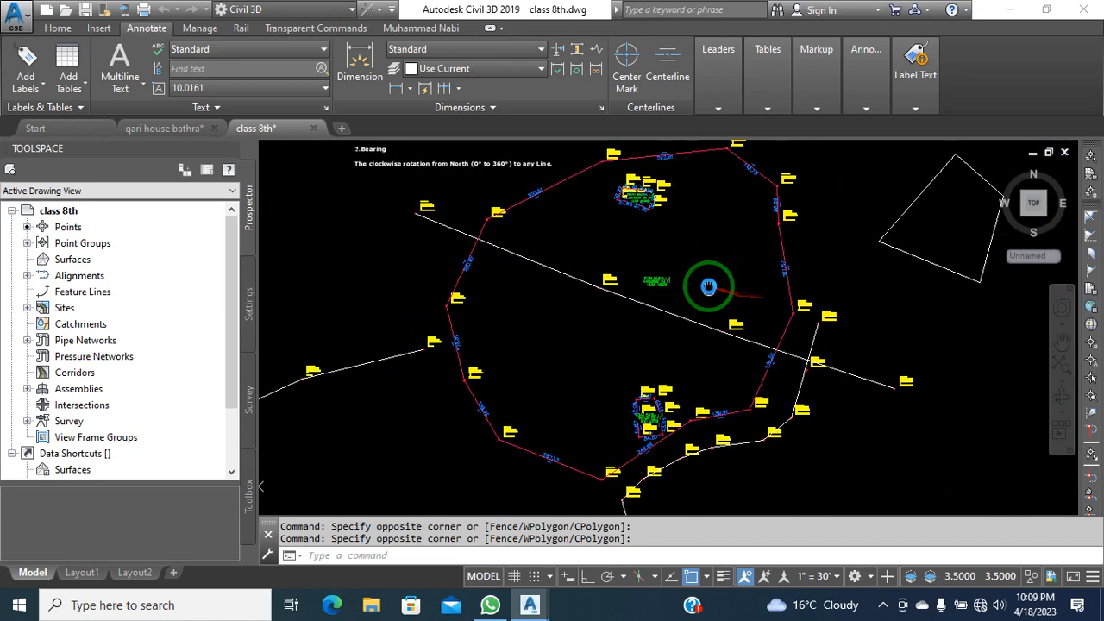
click(730, 276)
click(717, 285)
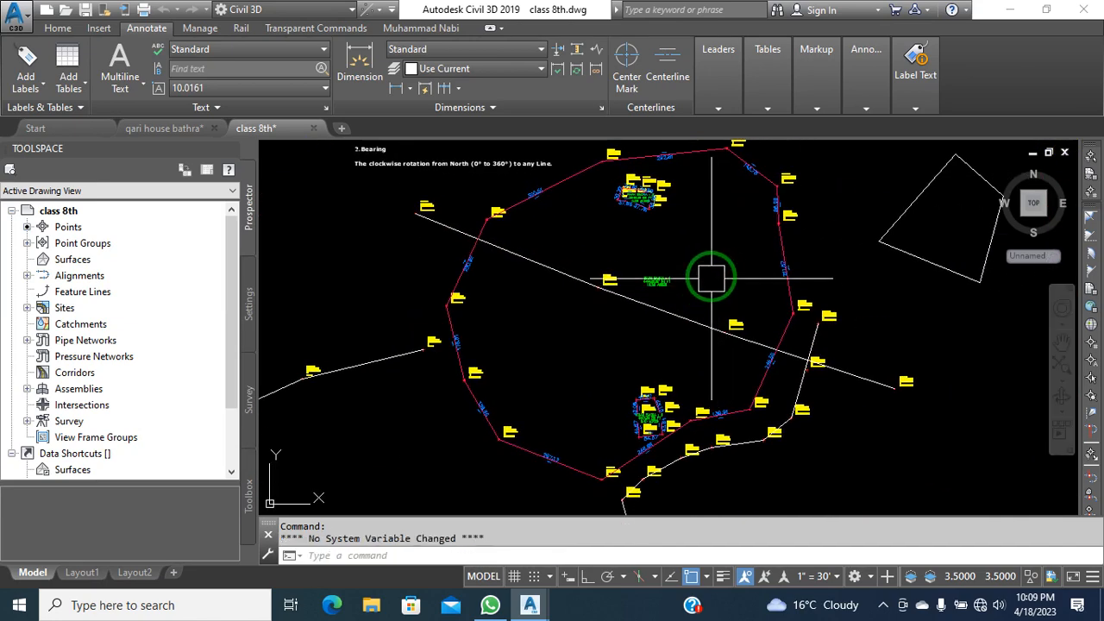
click(711, 269)
click(707, 282)
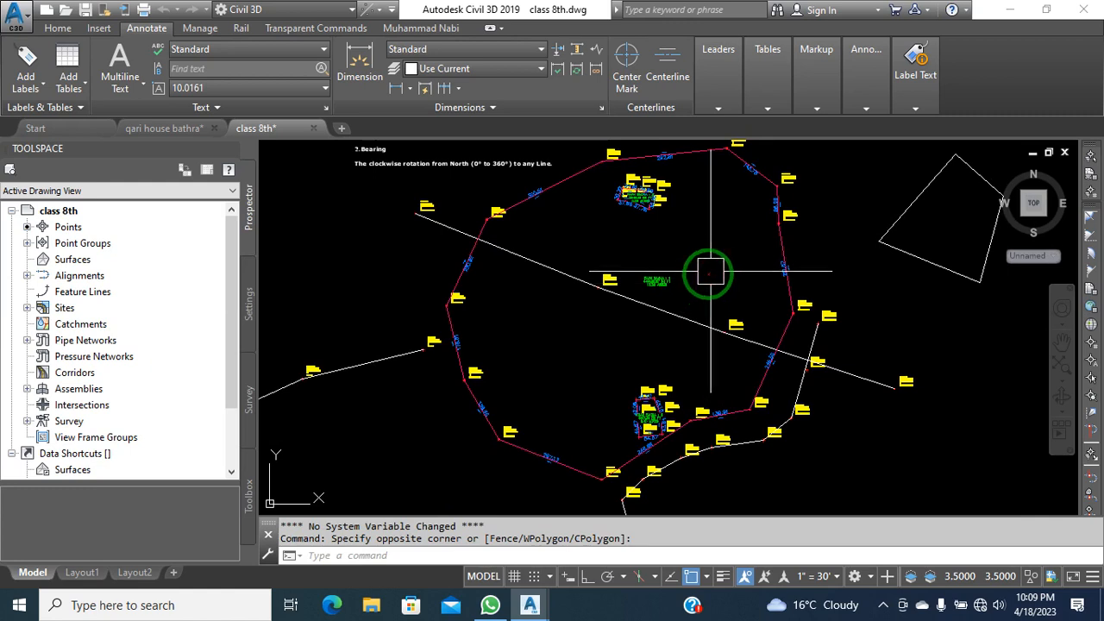
click(722, 242)
click(709, 250)
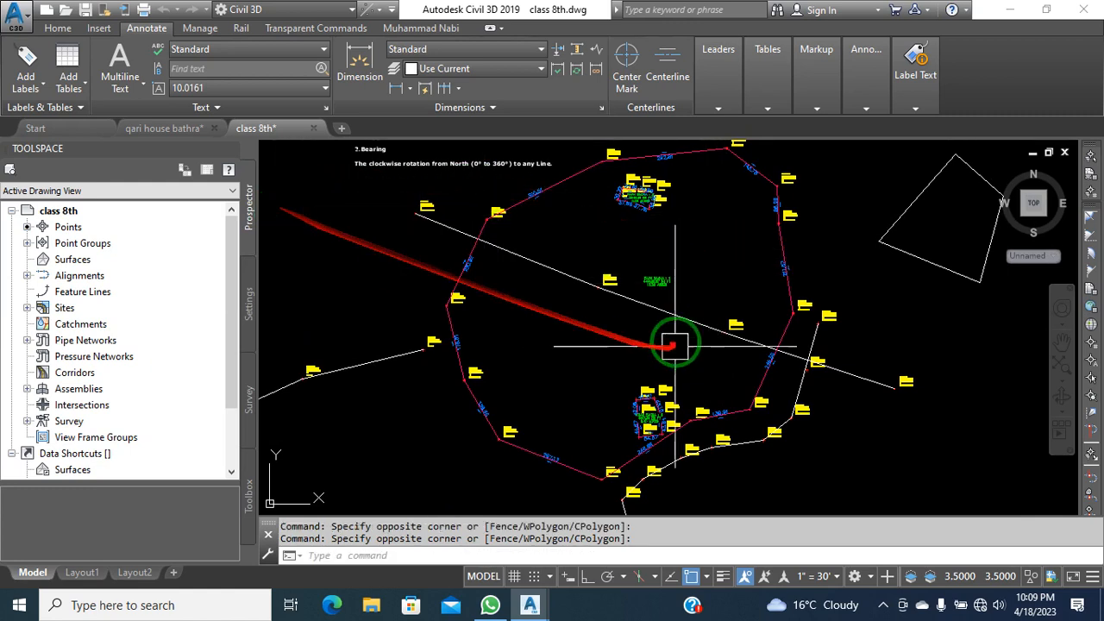
scroll(673, 346, up, 8)
scroll(631, 320, down, 5)
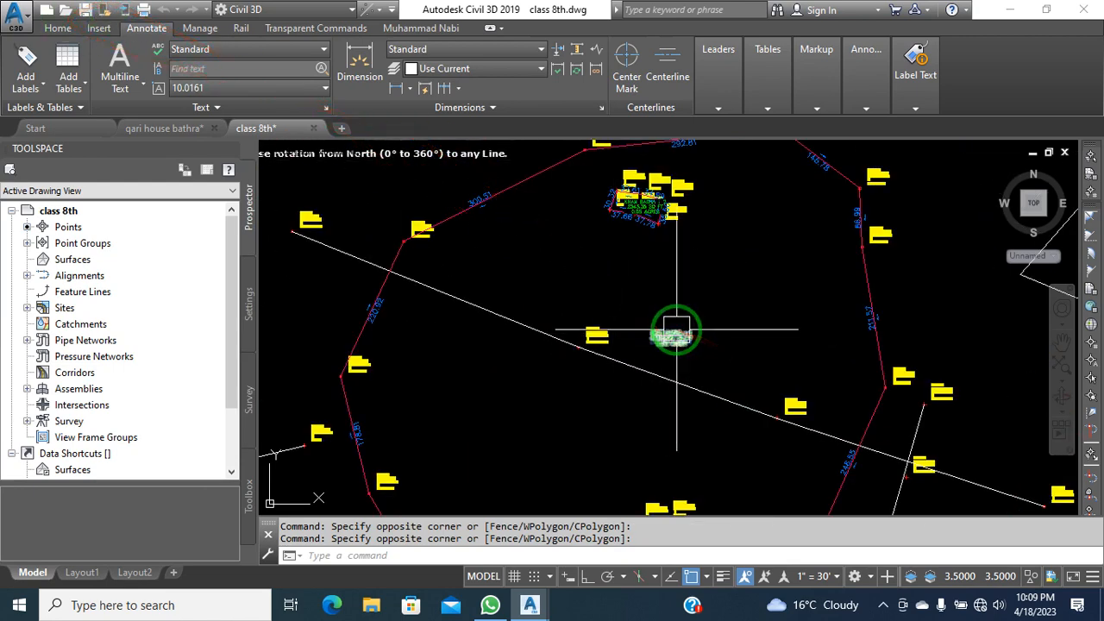
click(739, 334)
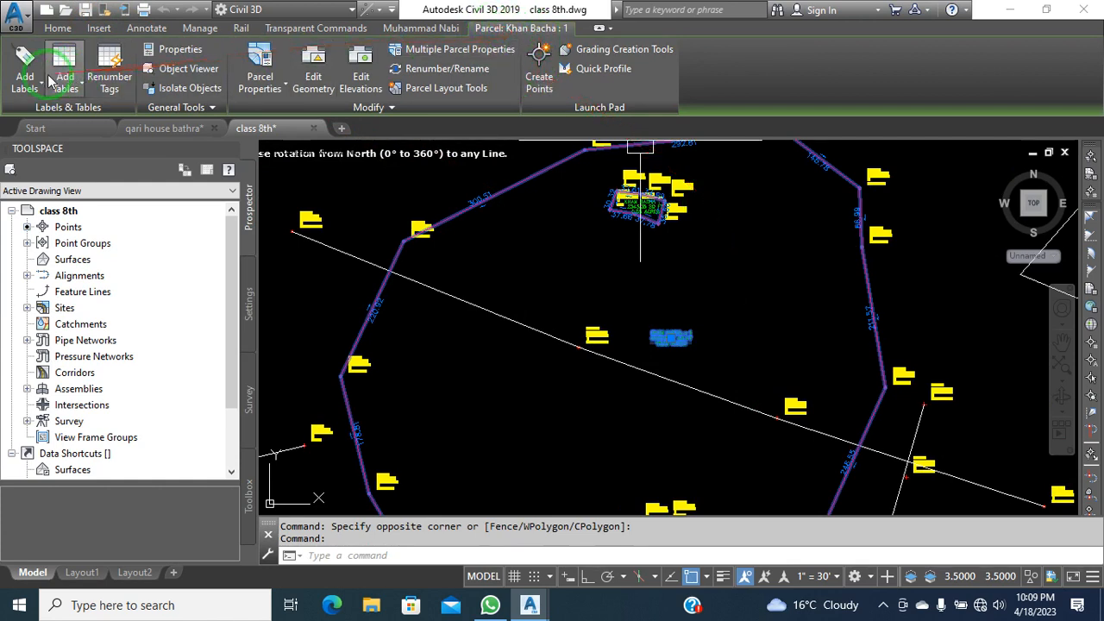
key(Escape)
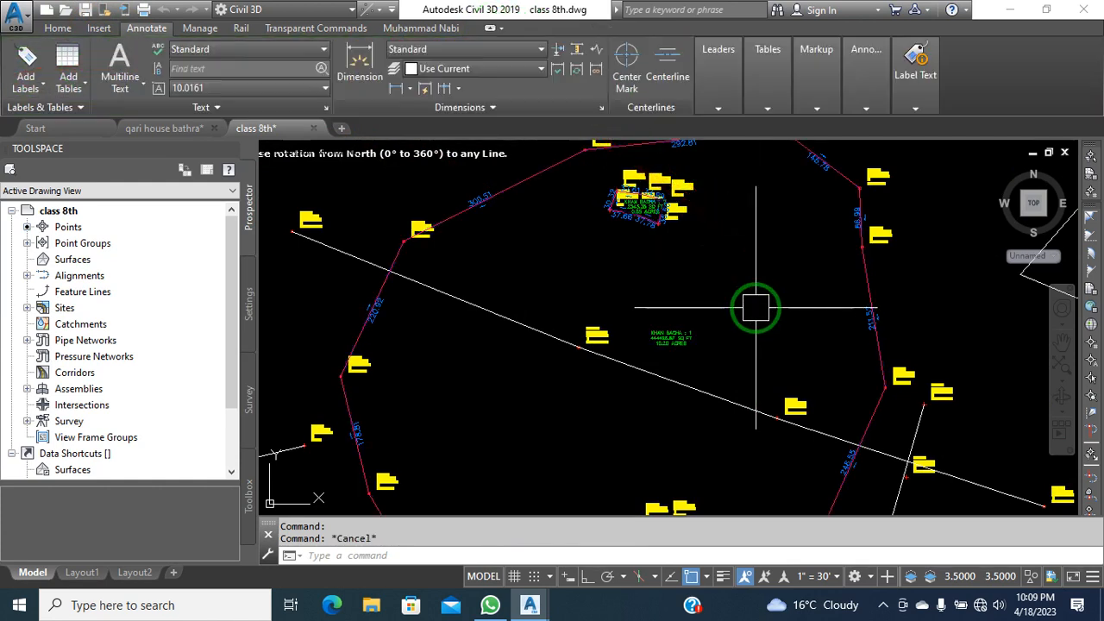
scroll(665, 337, up, 5)
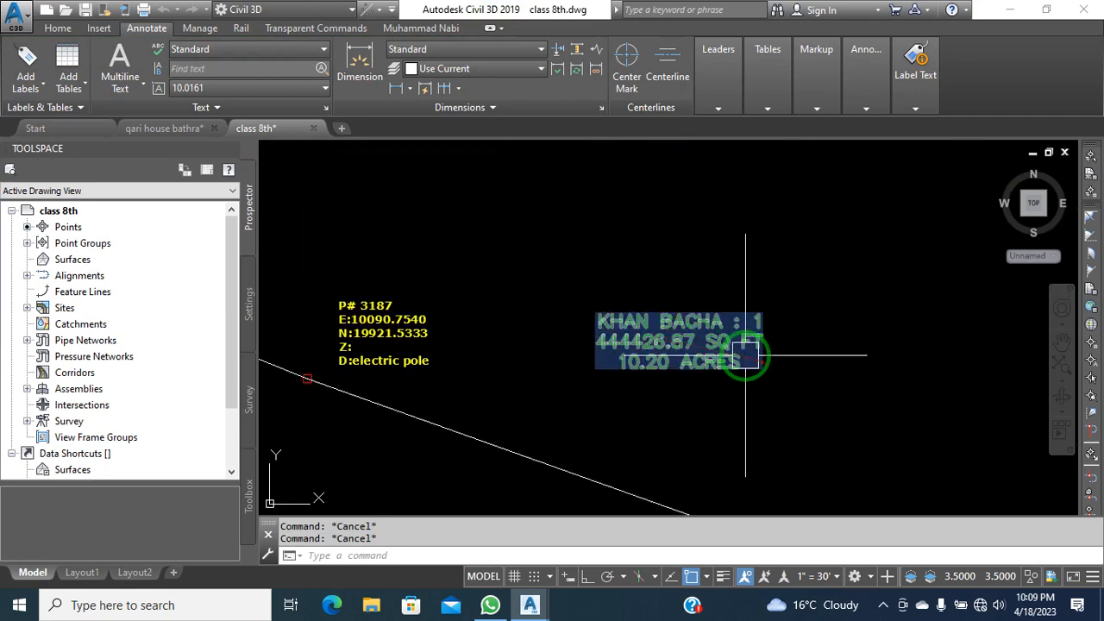
click(745, 355)
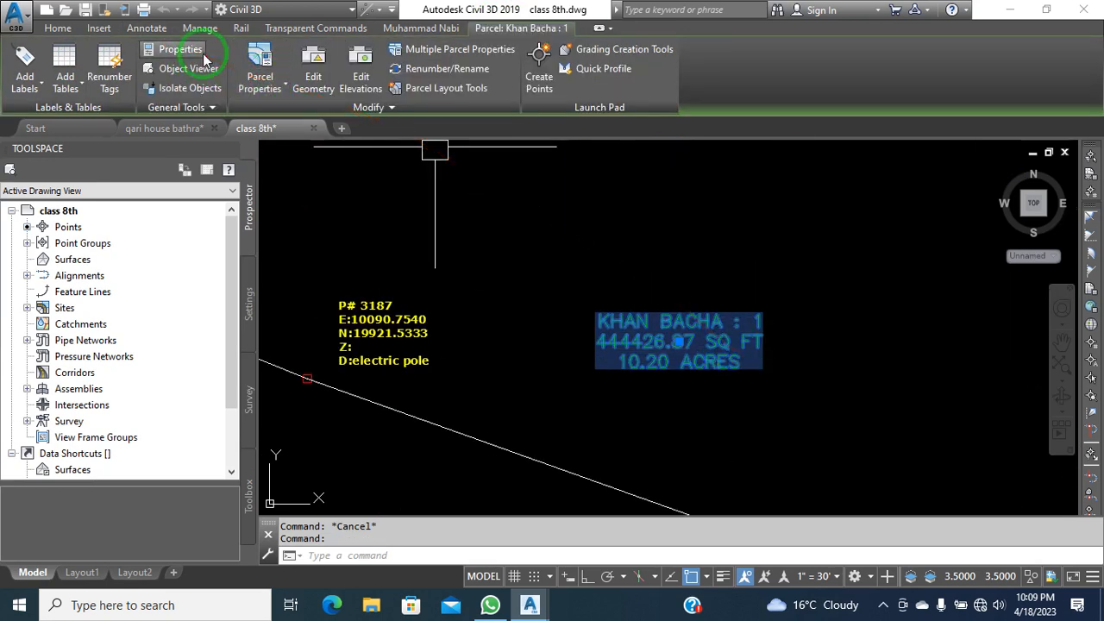
click(269, 92)
click(297, 117)
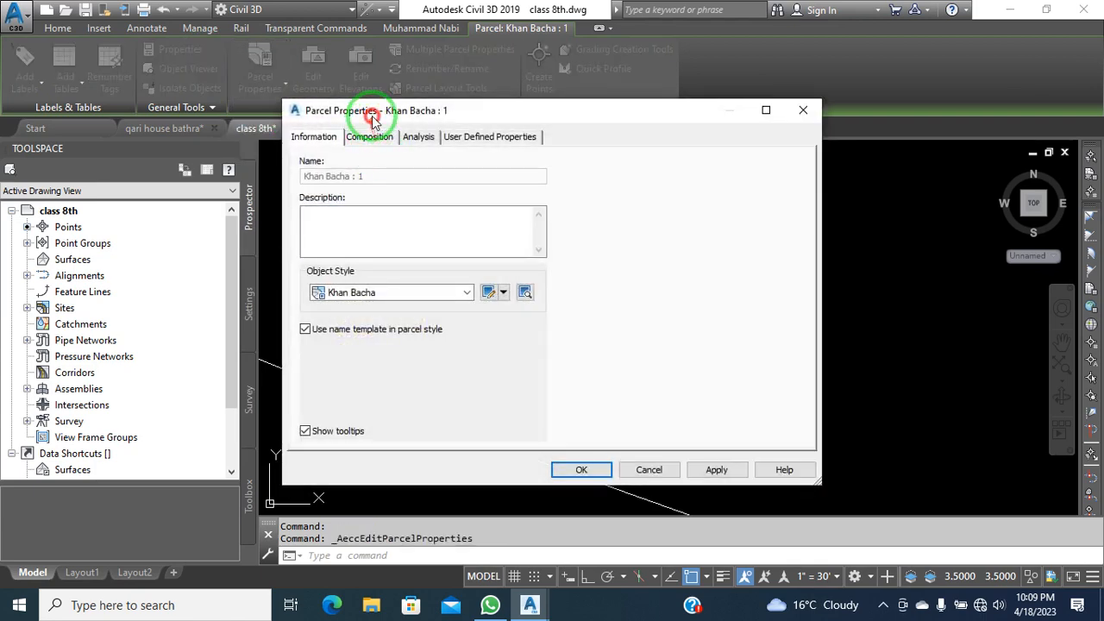
drag(372, 118, 434, 132)
click(465, 312)
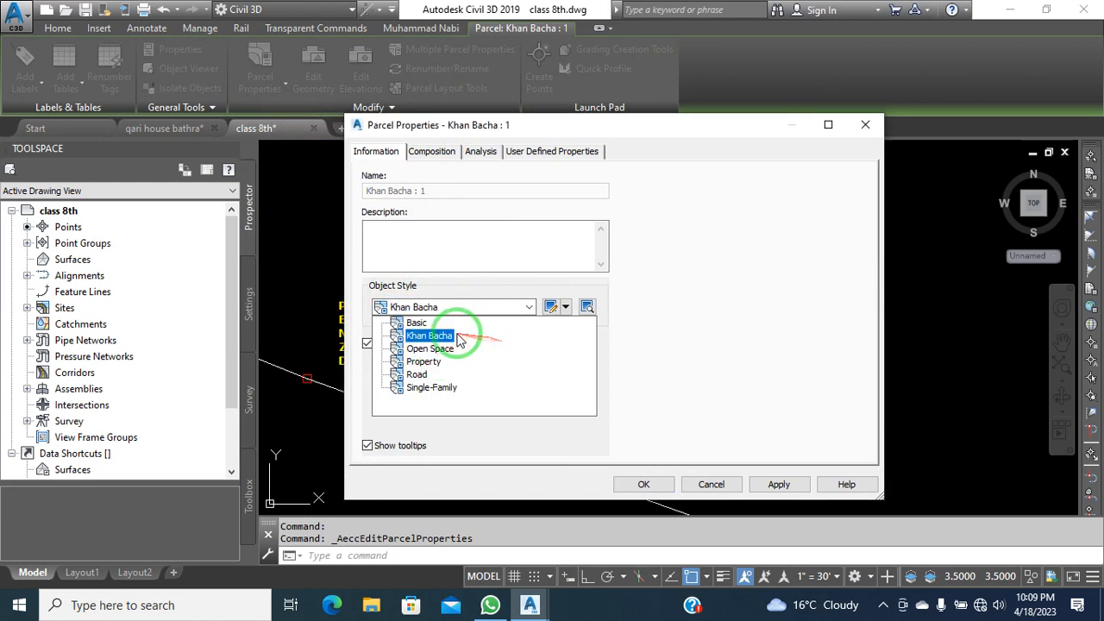
drag(503, 131, 381, 93)
click(313, 120)
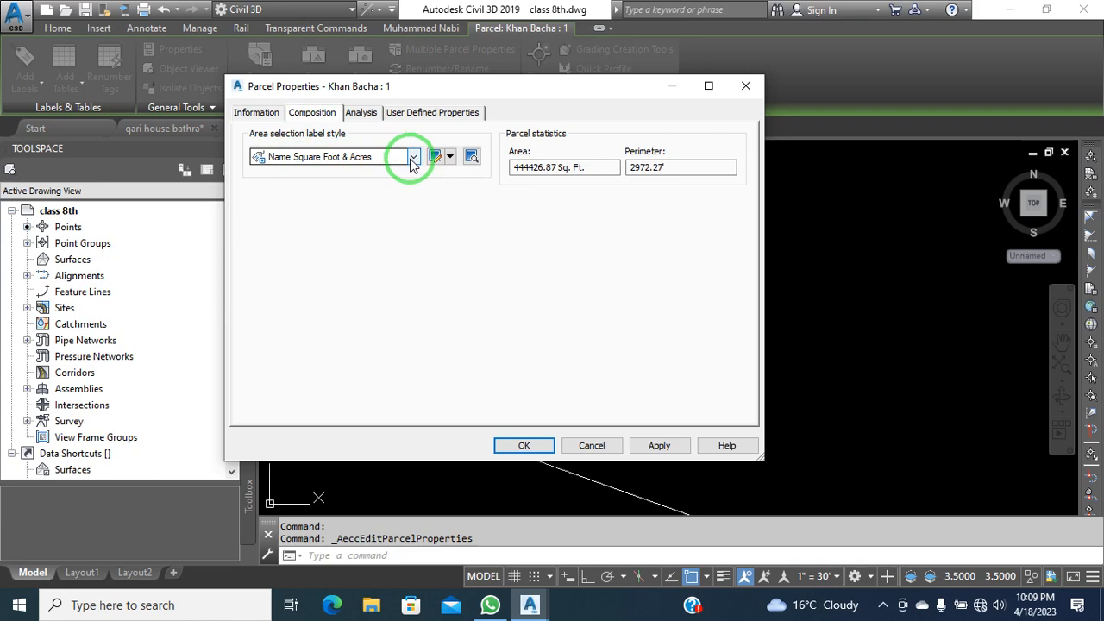
click(596, 444)
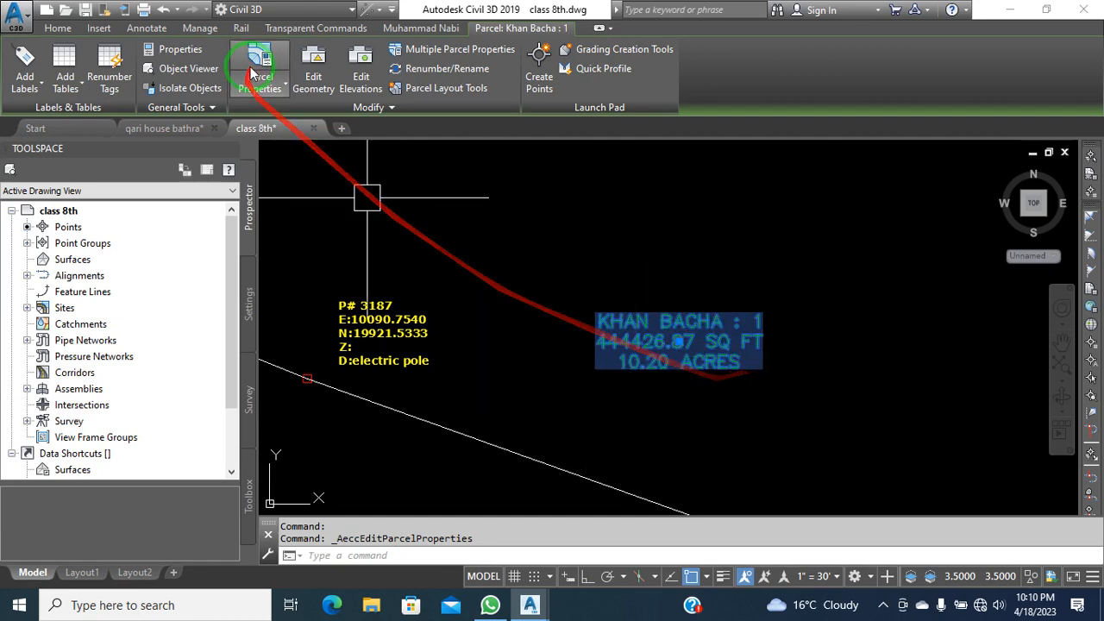
click(273, 89)
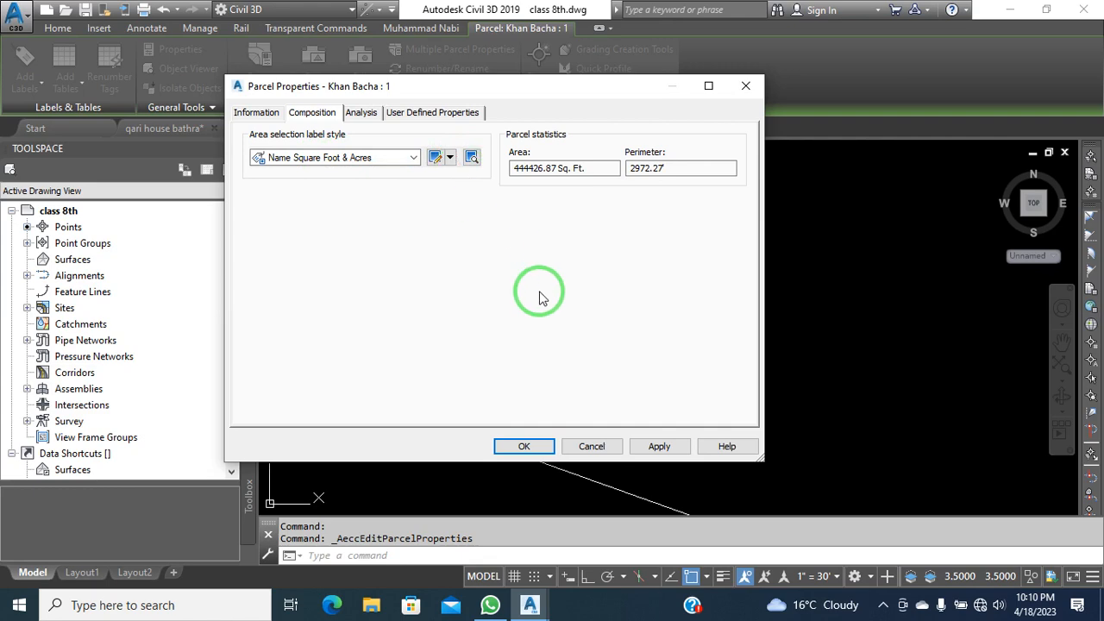
click(523, 446)
click(714, 442)
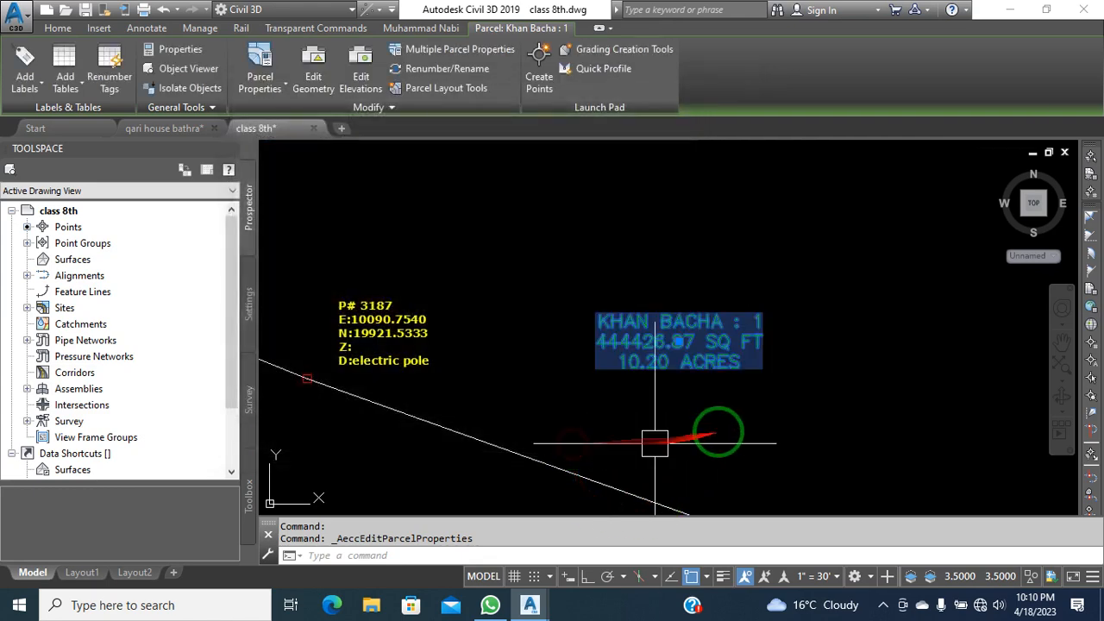
click(713, 444)
key(Escape)
key(Escape)
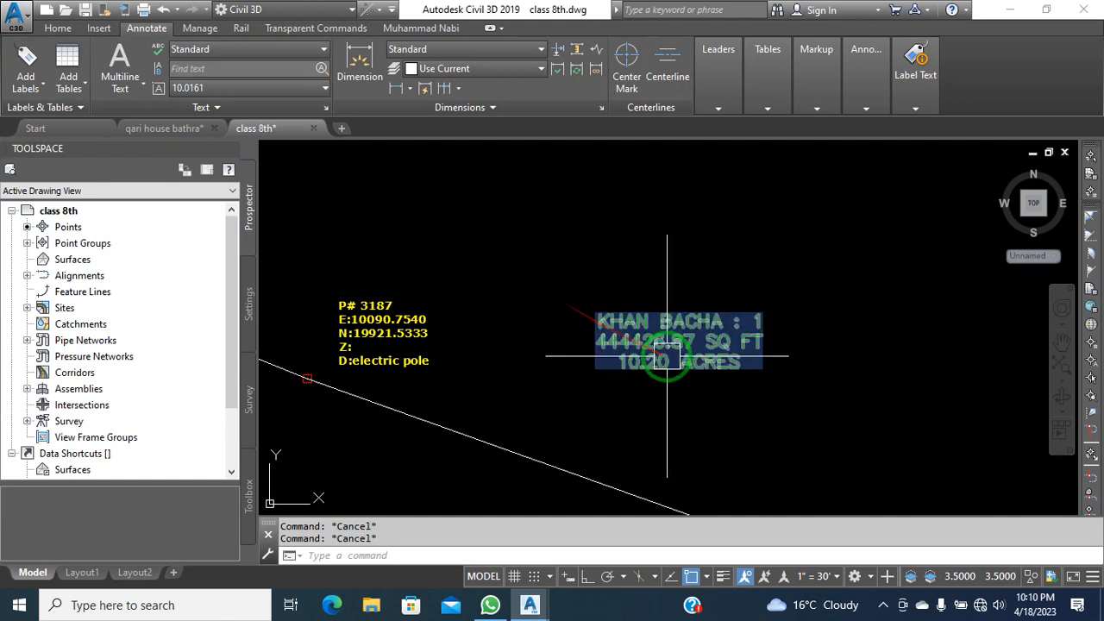
click(666, 321)
click(250, 307)
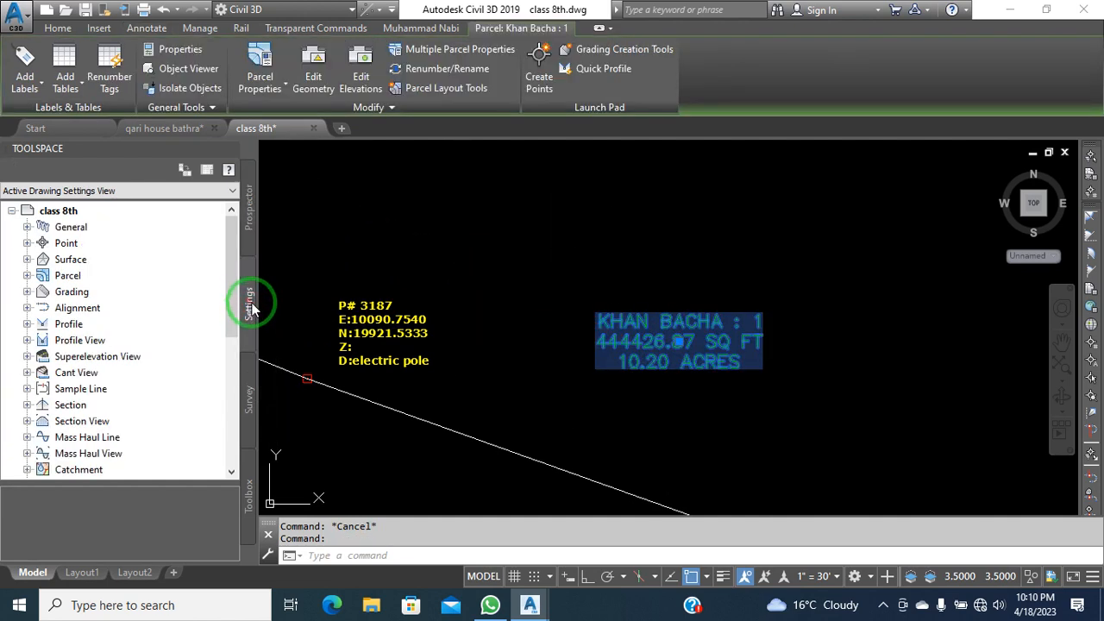
click(443, 259)
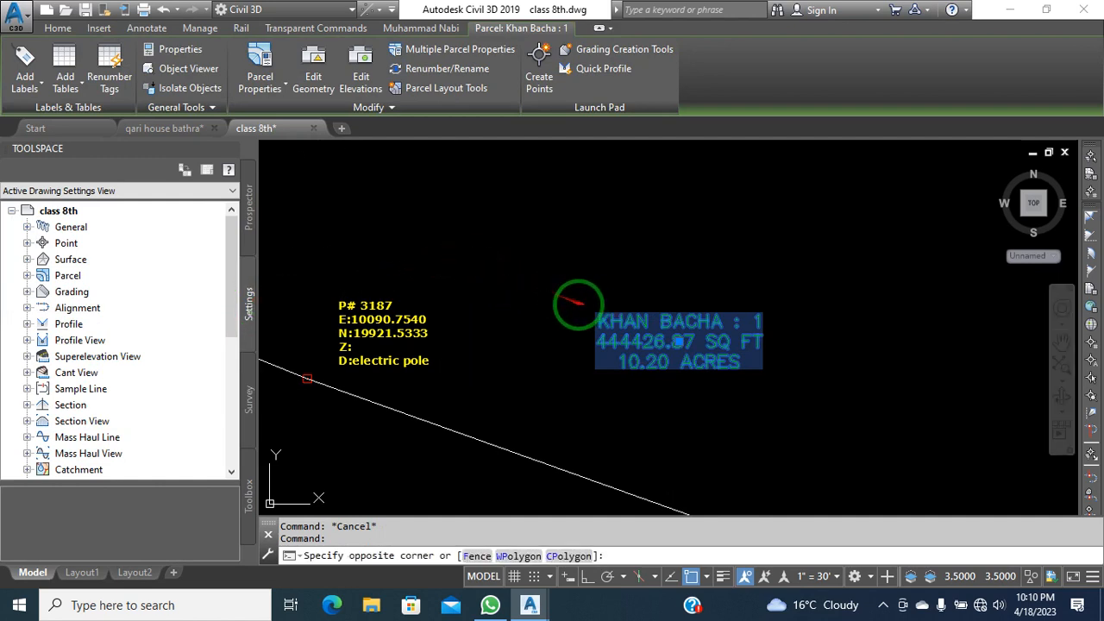
click(381, 243)
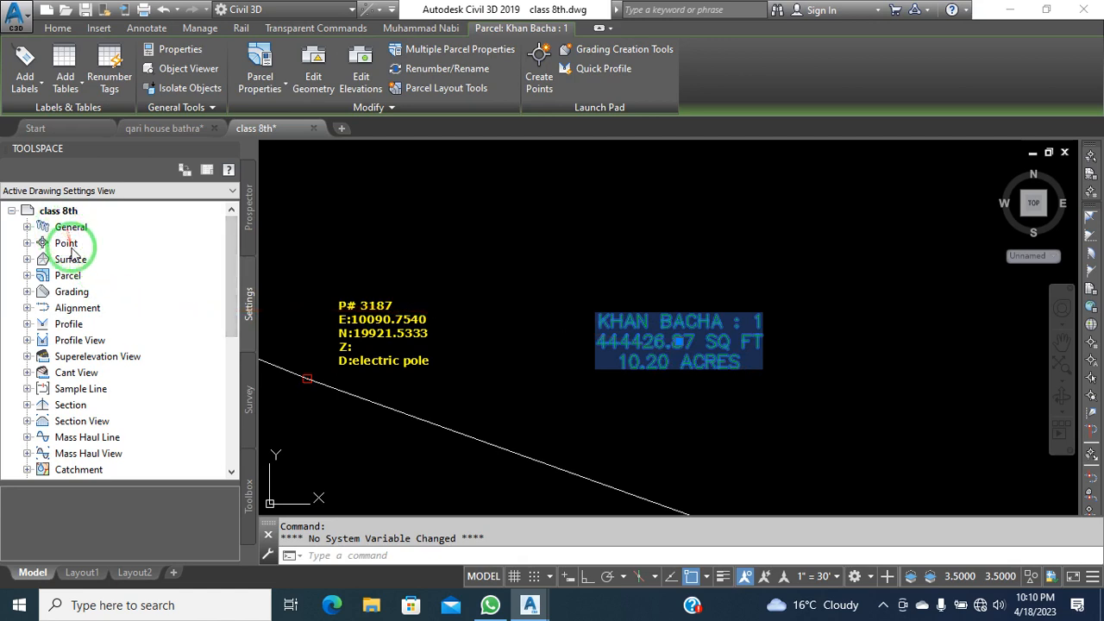
click(26, 275)
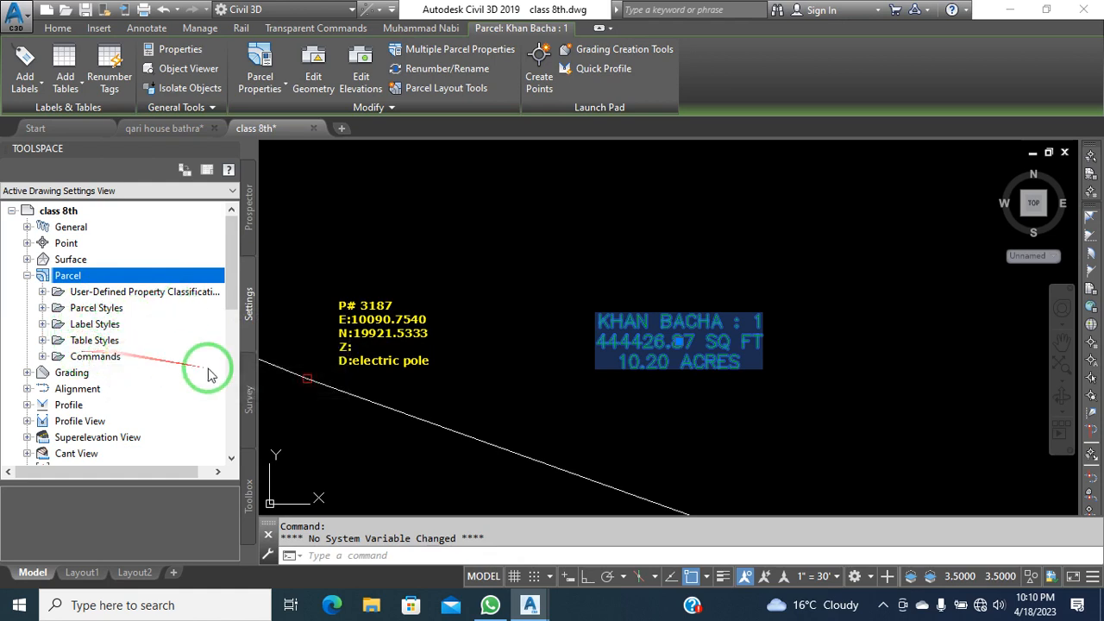
click(487, 242)
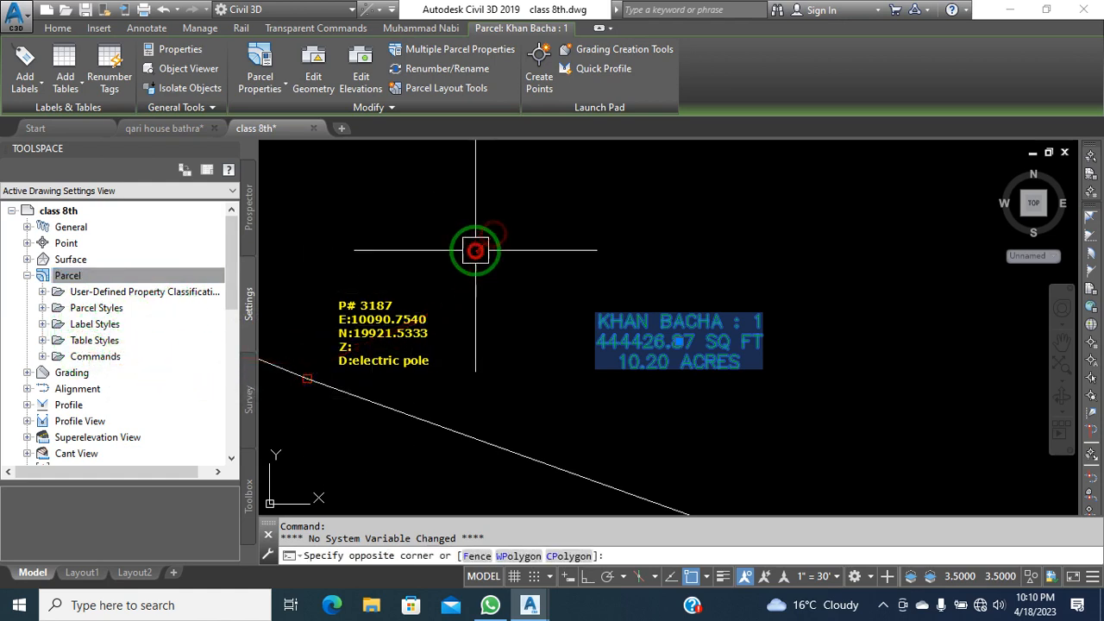
click(476, 251)
scroll(542, 322, down, 2)
scroll(562, 337, up, 2)
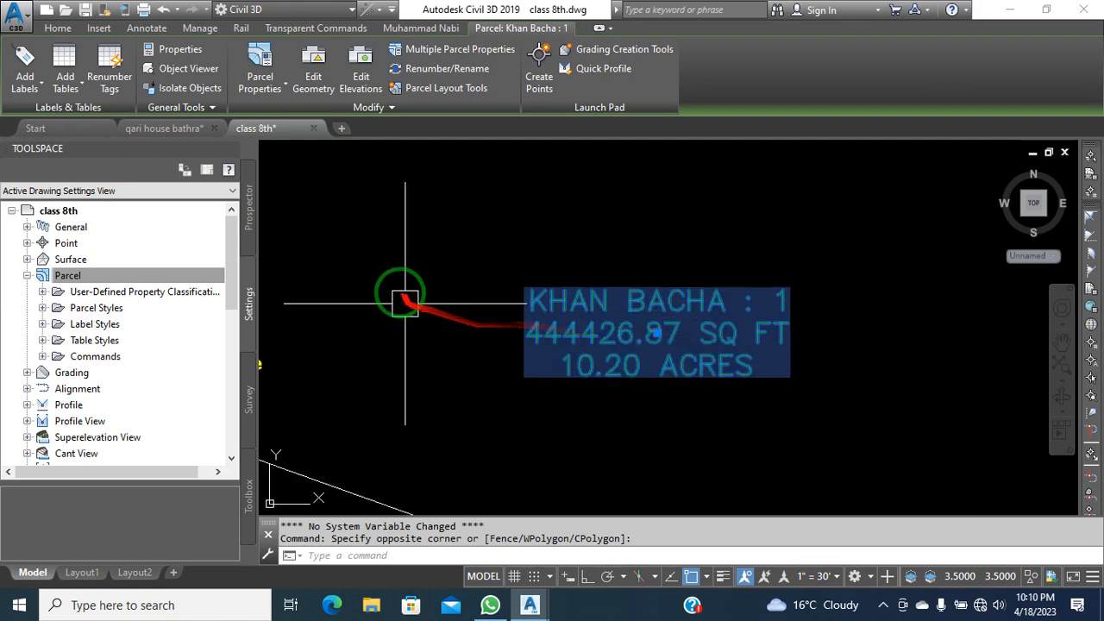
scroll(557, 320, down, 5)
scroll(552, 336, up, 5)
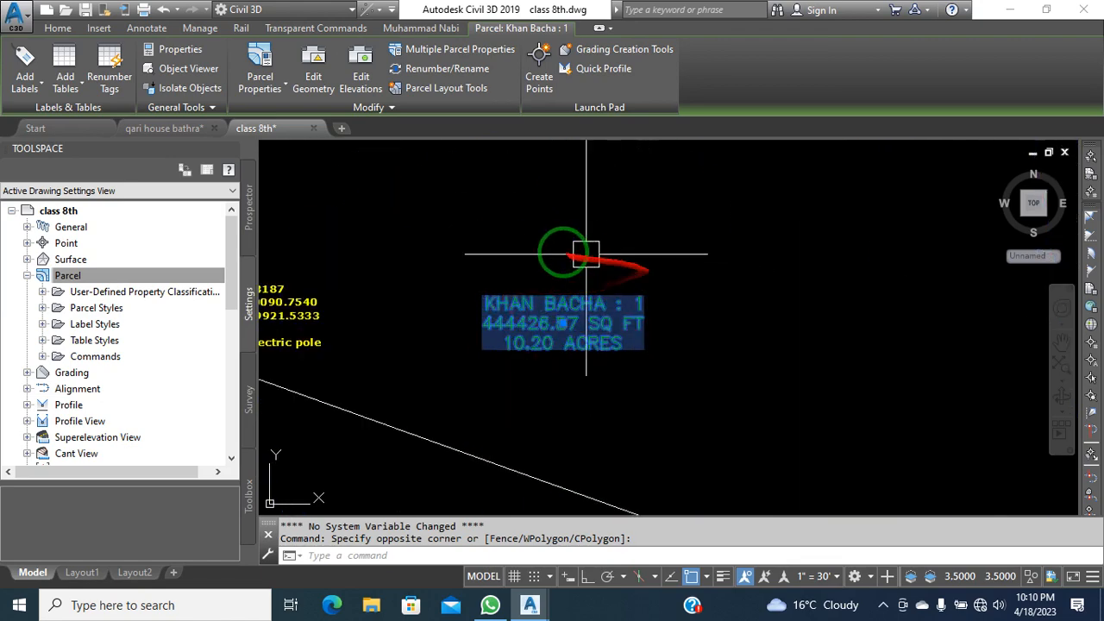
Expand Parcel > Label Styles > Area to list the area label styles
click(42, 325)
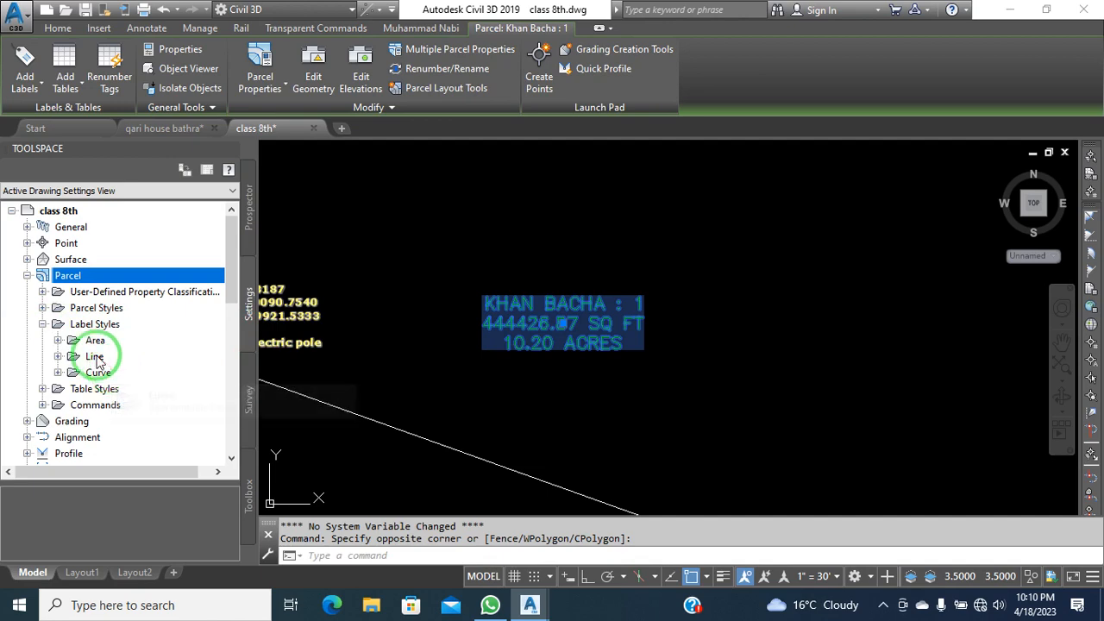
scroll(651, 394, down, 8)
scroll(520, 293, up, 8)
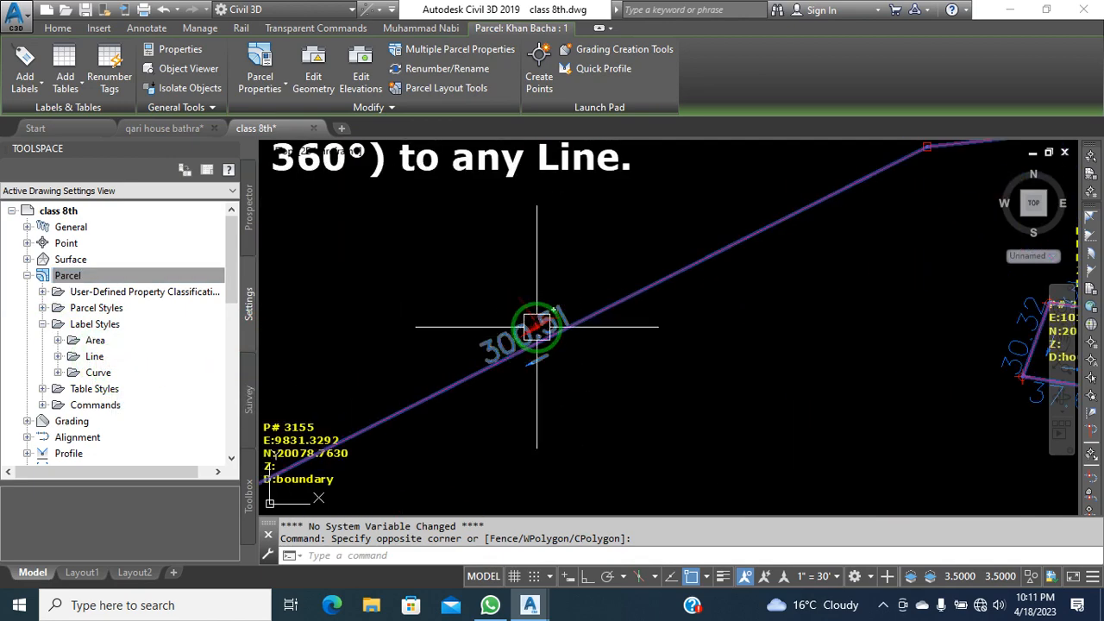
scroll(529, 276, down, 6)
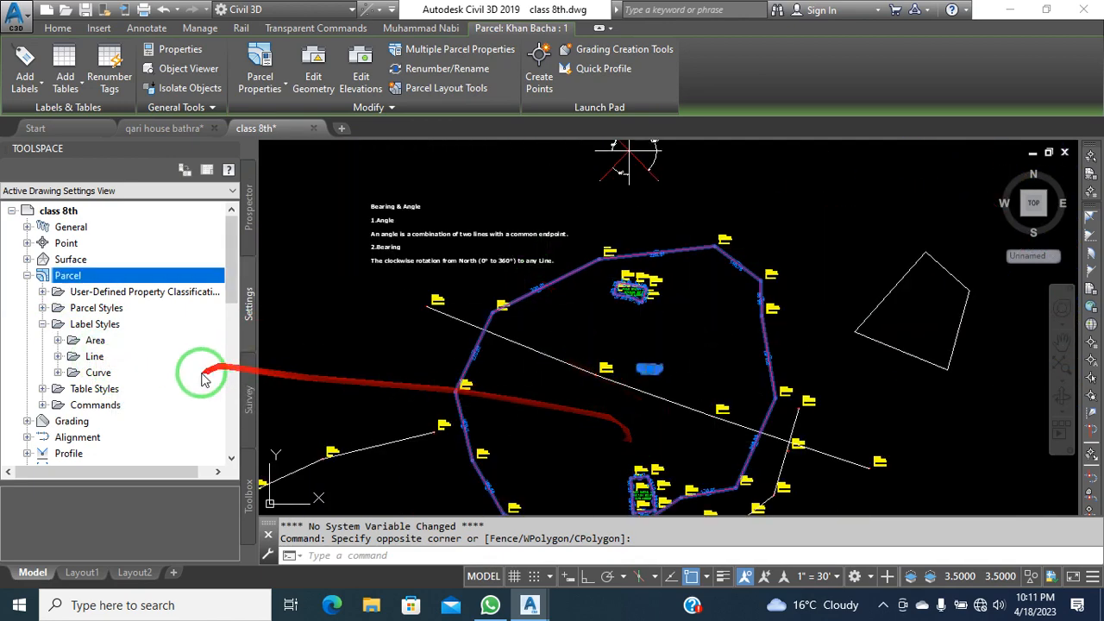
scroll(631, 302, up, 6)
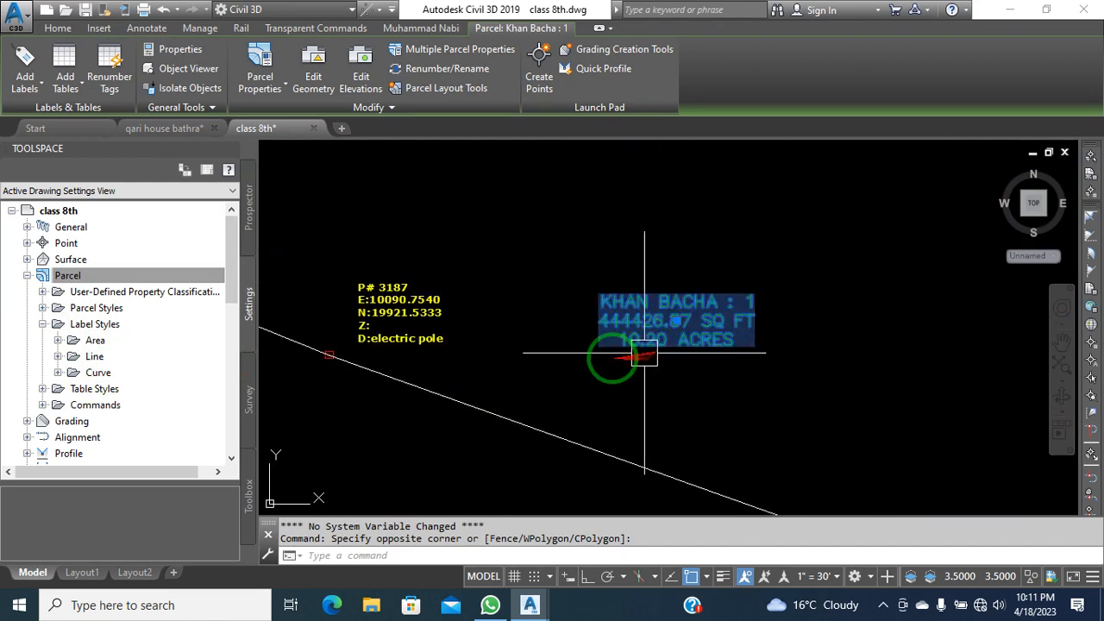
click(57, 340)
Drag the Name Square Foot & Acres style toward the drawing, then pick Expressions
drag(94, 371, 577, 357)
click(523, 246)
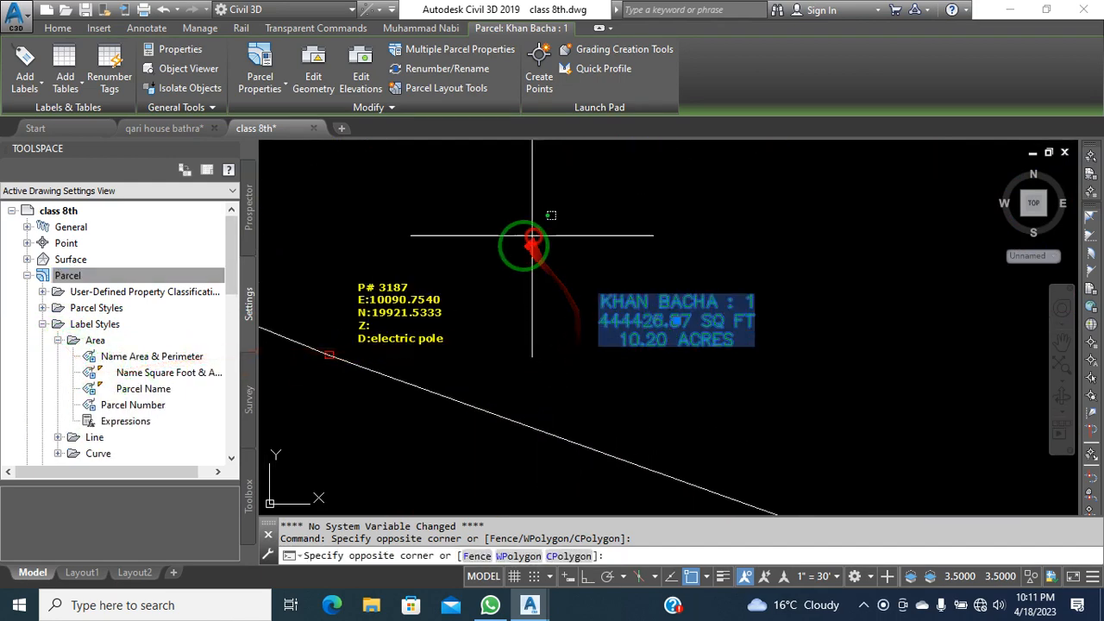
click(518, 198)
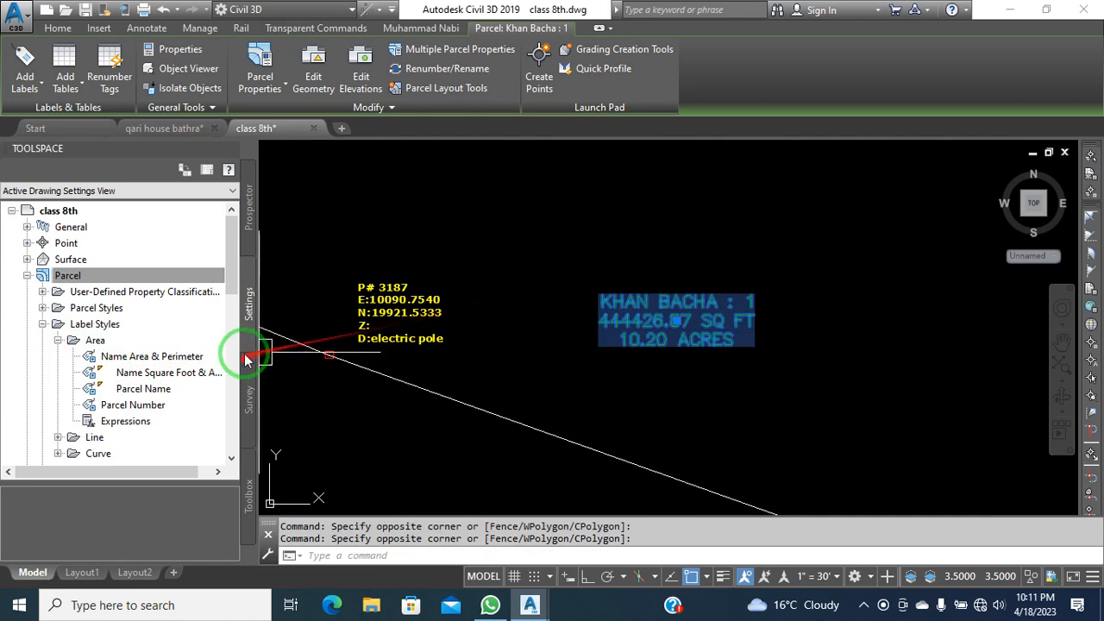
mouse_move(184, 384)
mouse_down()
mouse_move(204, 365)
mouse_move(264, 441)
mouse_move(266, 365)
mouse_move(611, 382)
mouse_move(597, 386)
mouse_up()
key(Escape)
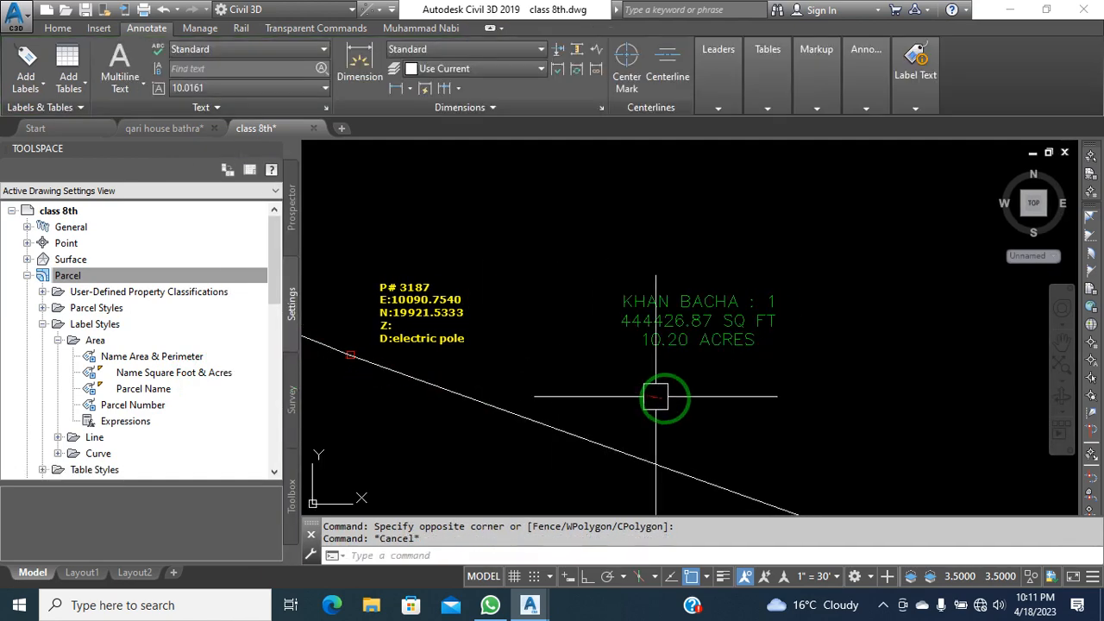
click(197, 373)
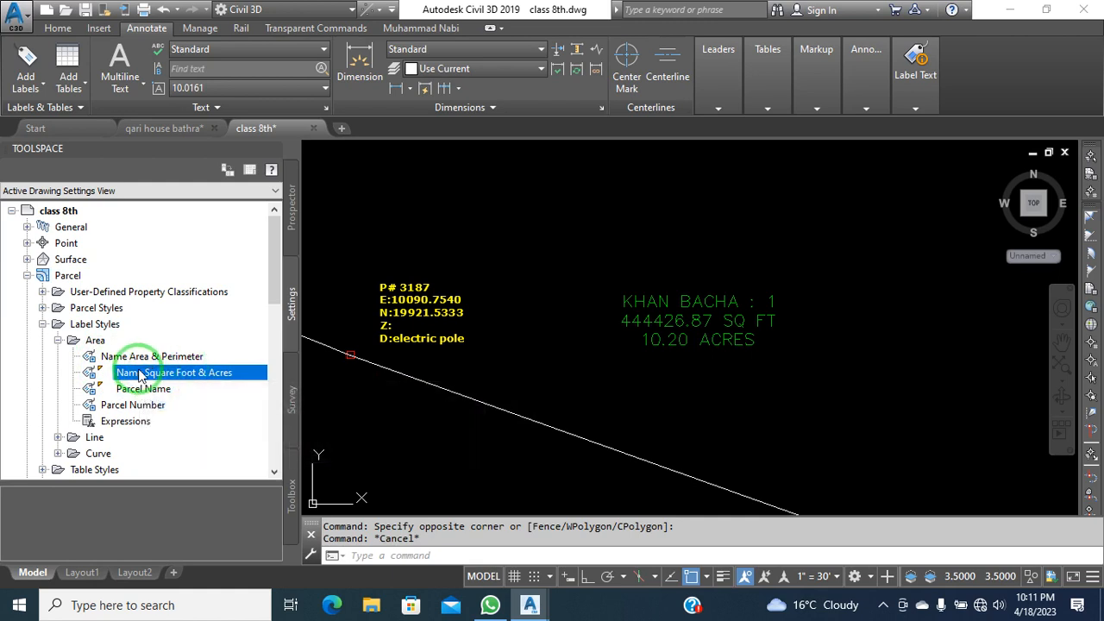
drag(141, 373, 145, 428)
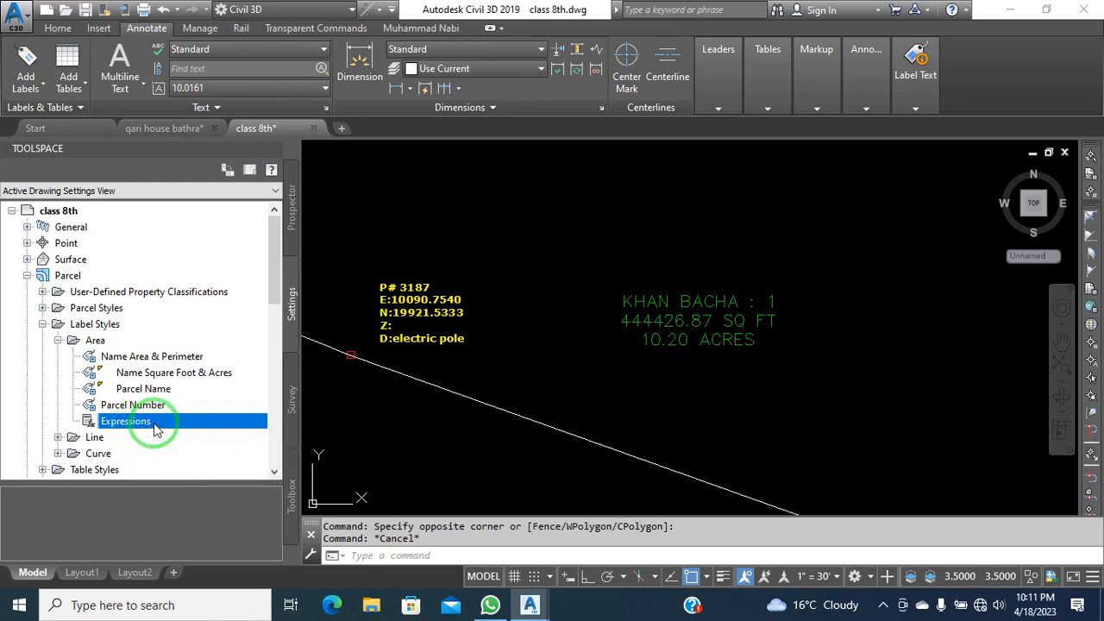
Start a new parcel area expression with the description '1 kanal = 5445 sqf'
right_click(156, 429)
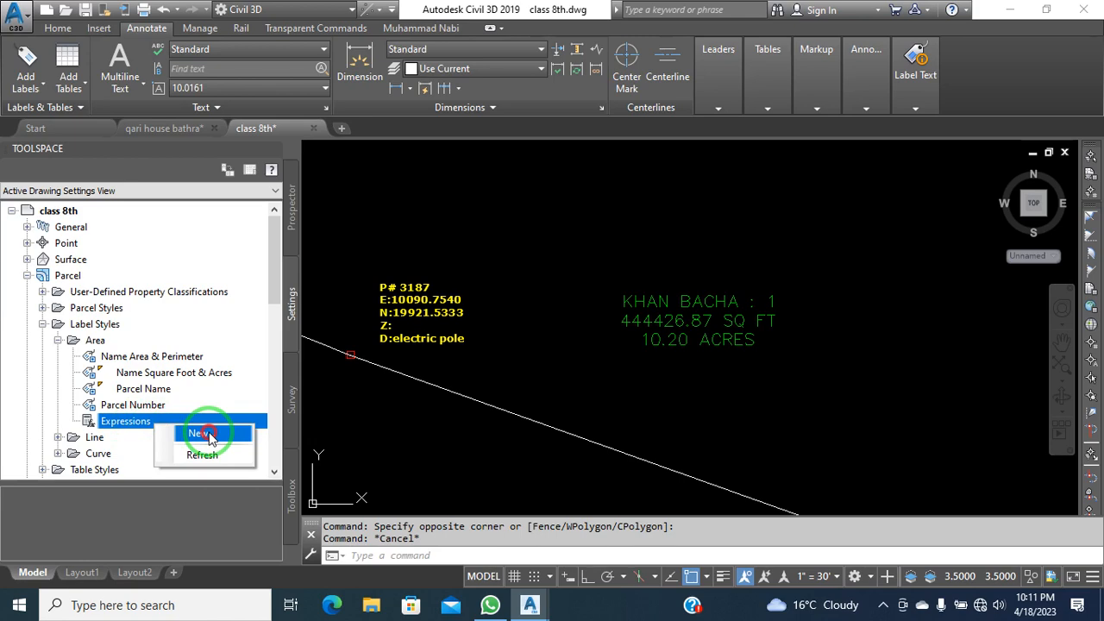
click(203, 434)
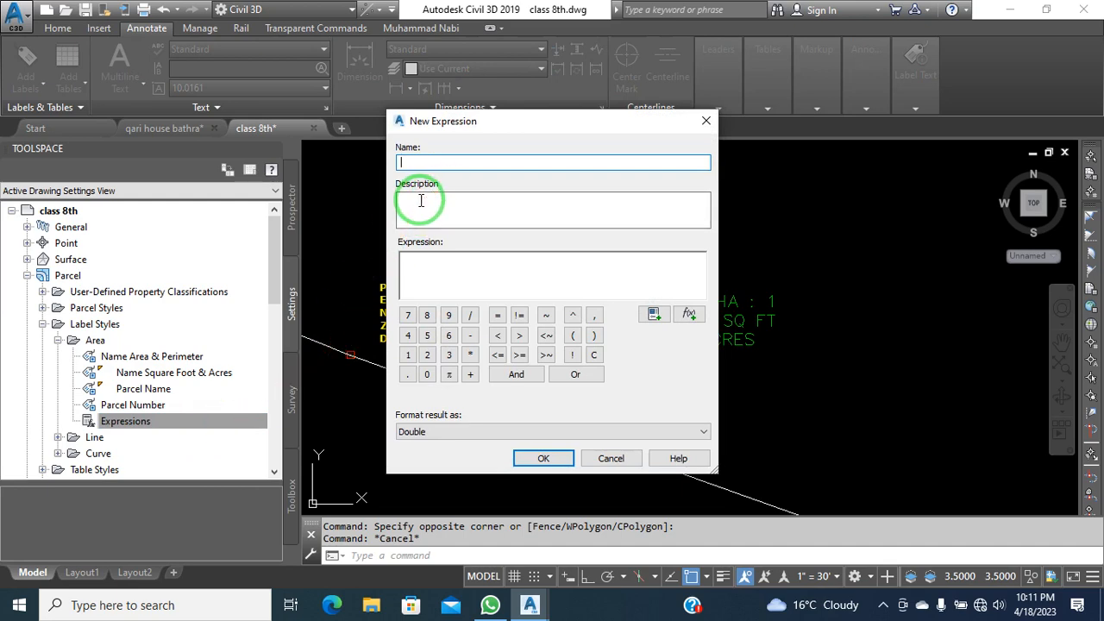
drag(441, 124, 619, 163)
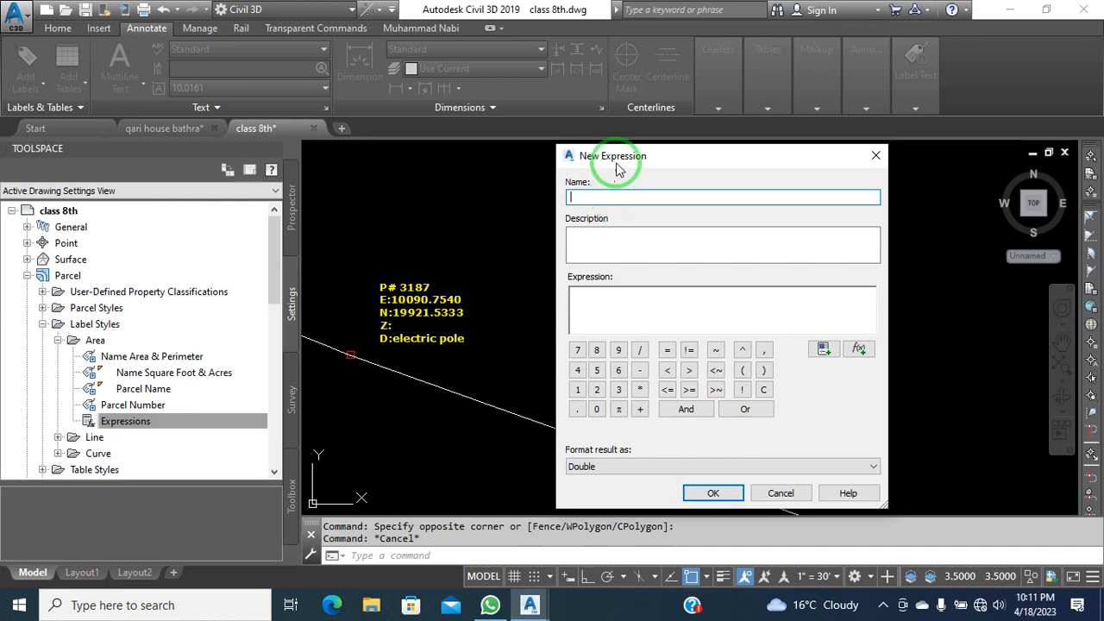
drag(612, 156, 236, 91)
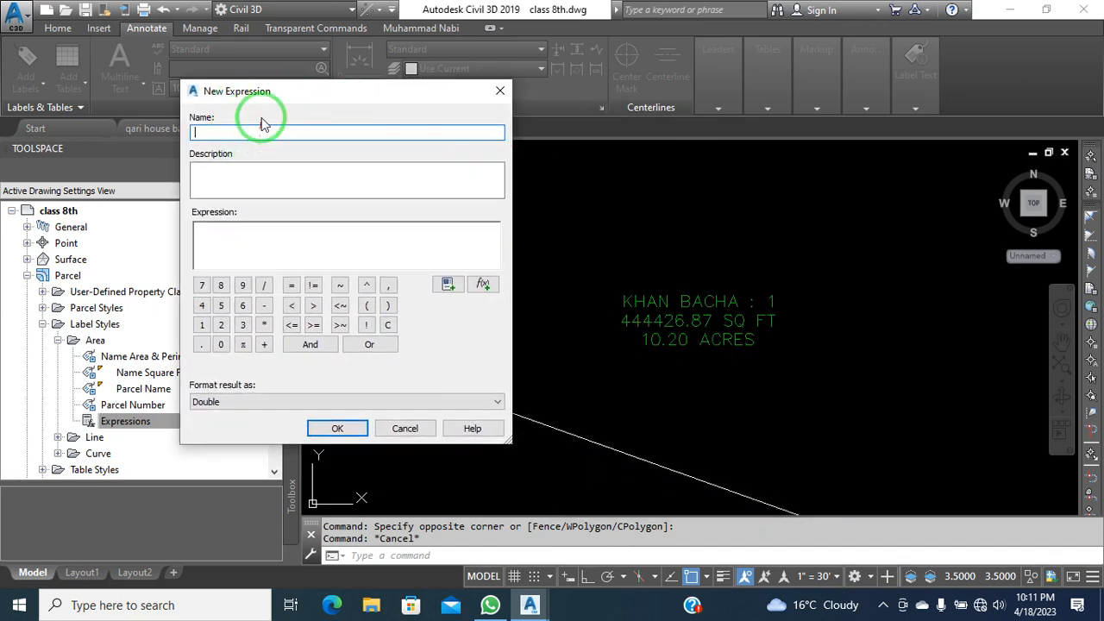
drag(270, 96, 279, 98)
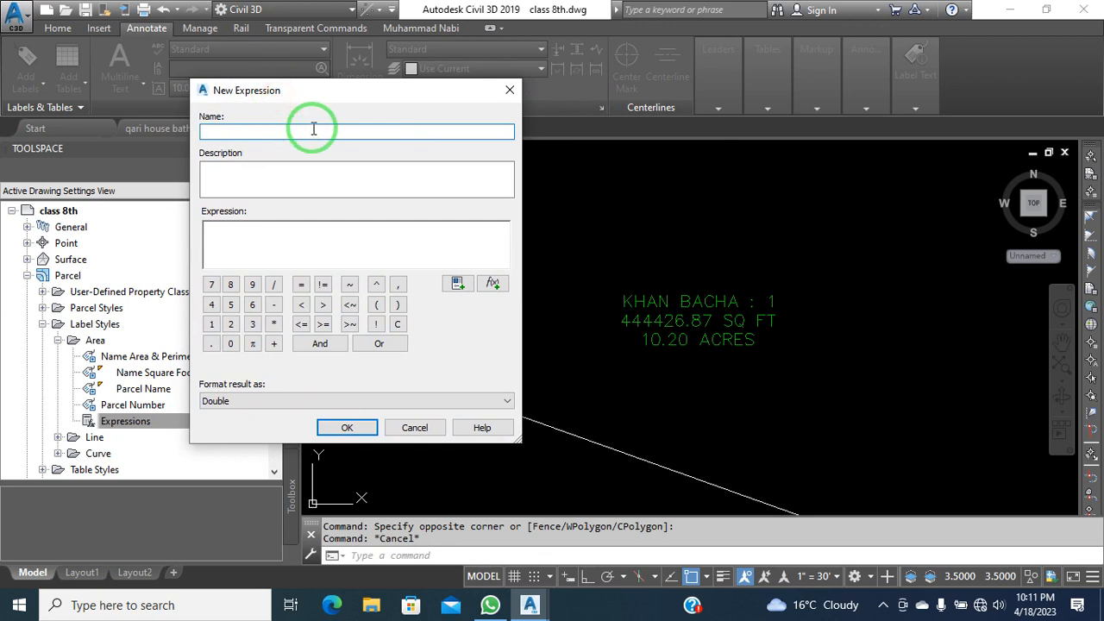
drag(291, 89, 368, 109)
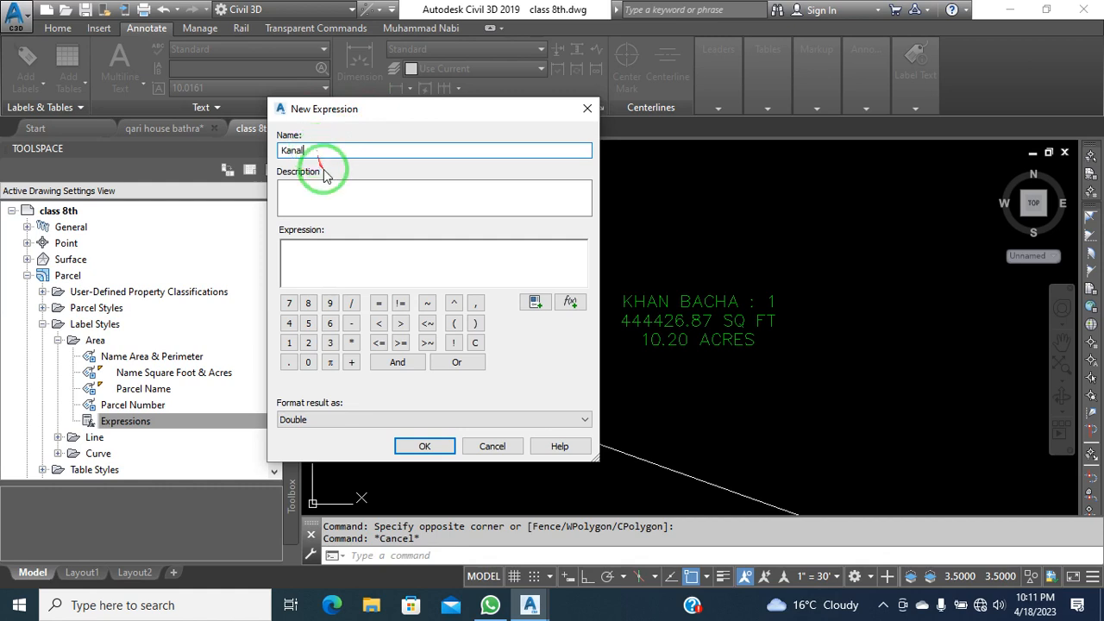
click(310, 192)
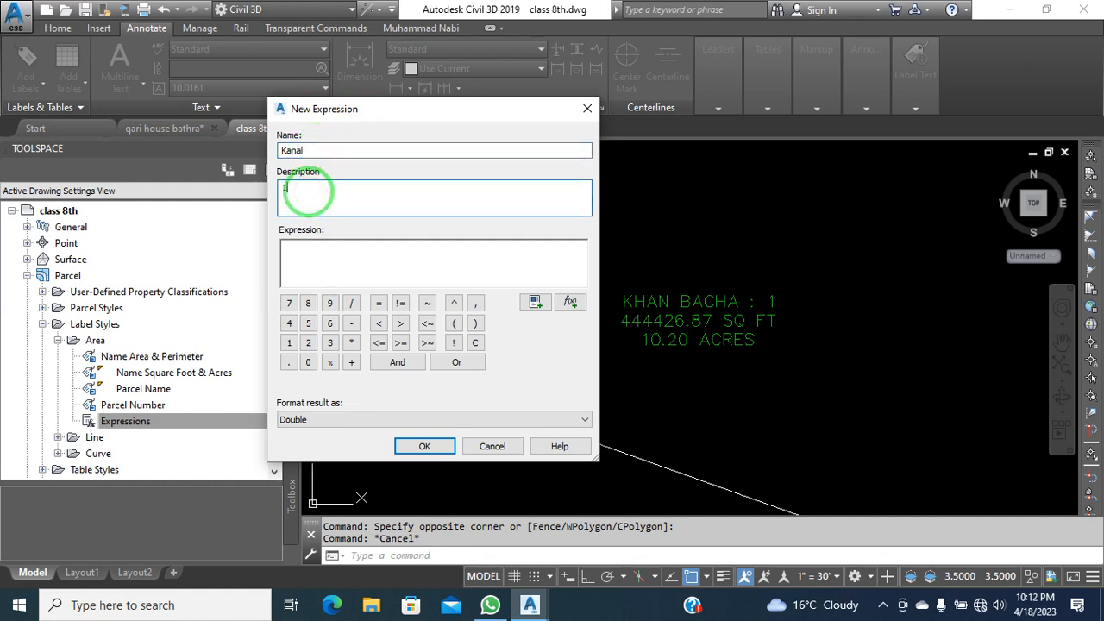
text(1 kanal)
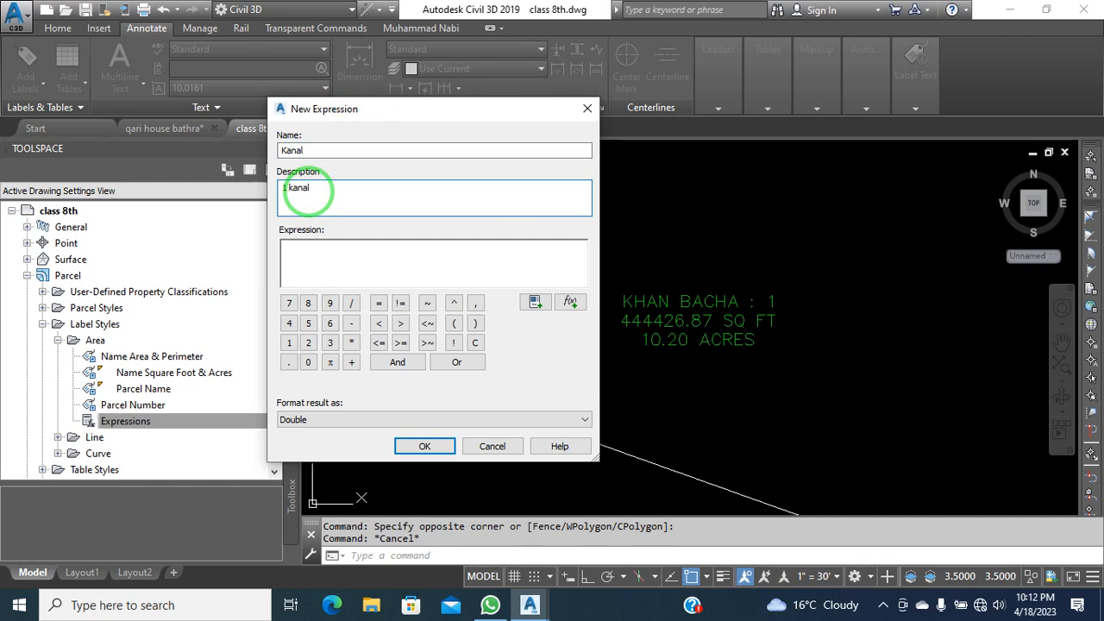
text( = 544)
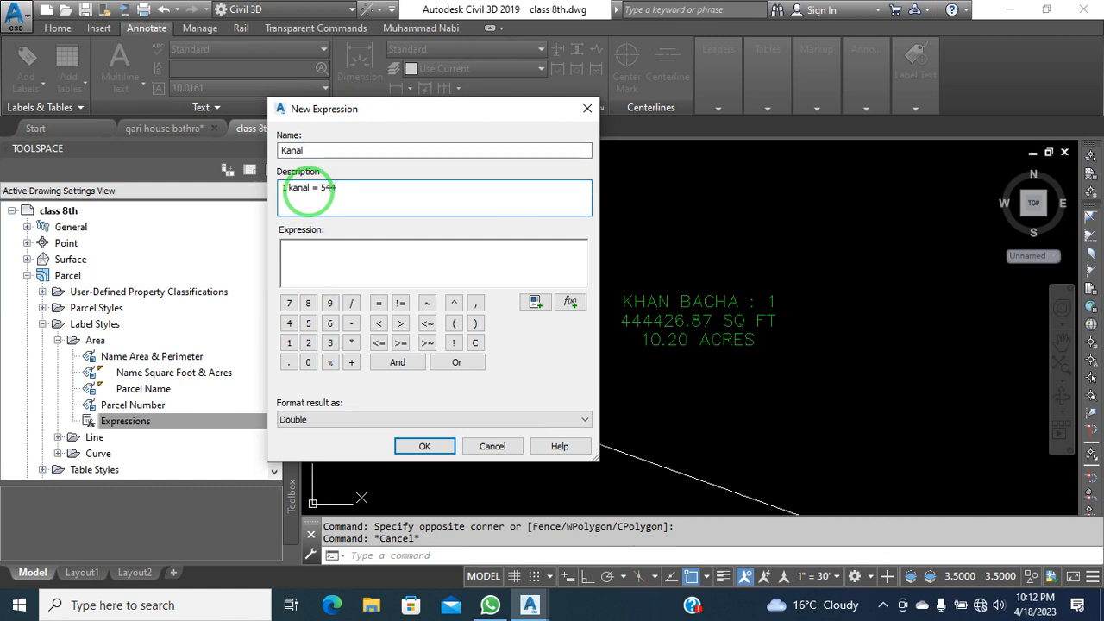
text(5 sqft)
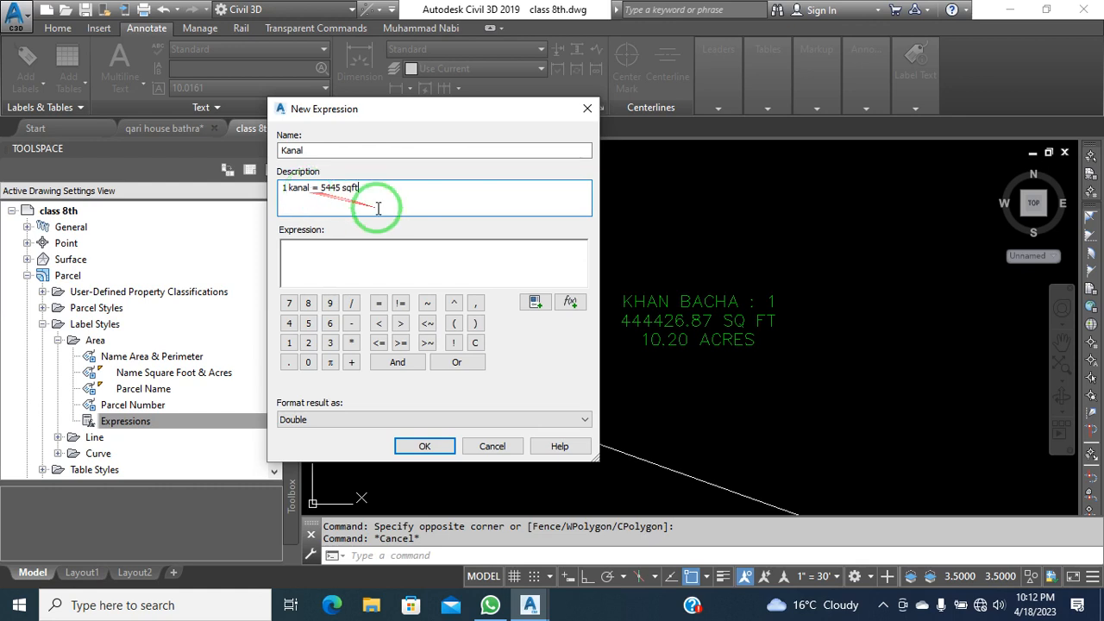
Build the formula {Parcel Area}/5445 and save the Kanal expression
click(297, 252)
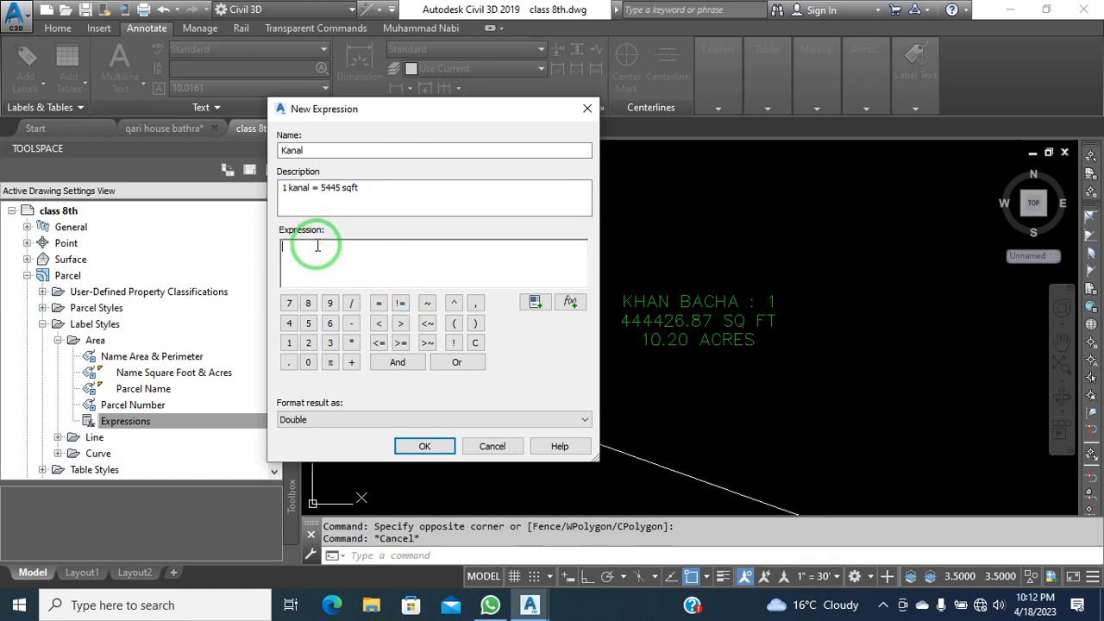
click(581, 308)
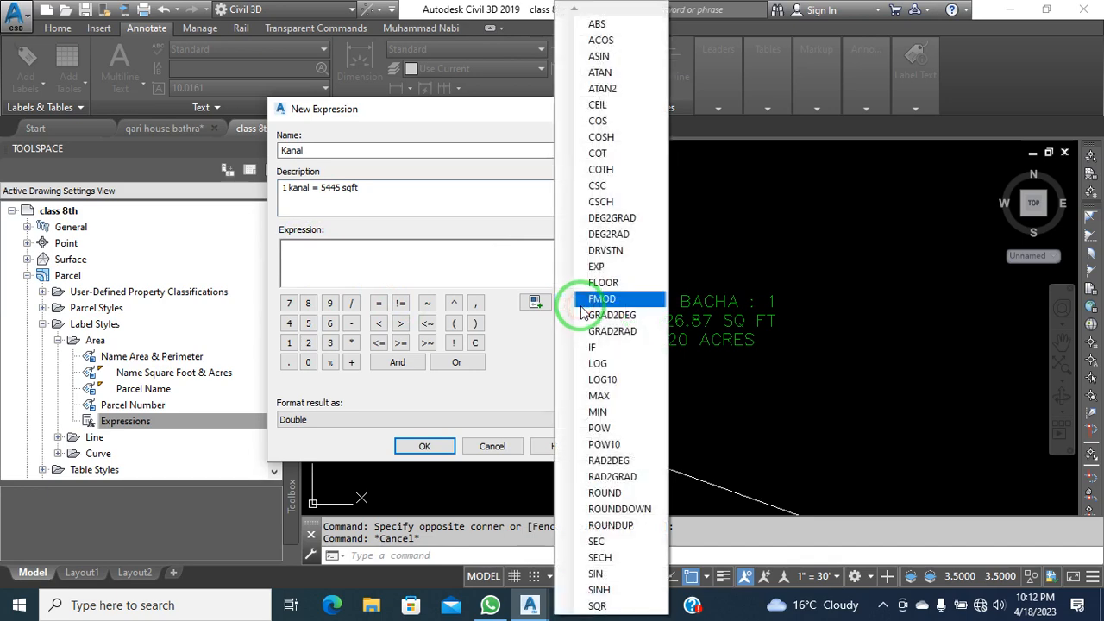
click(534, 301)
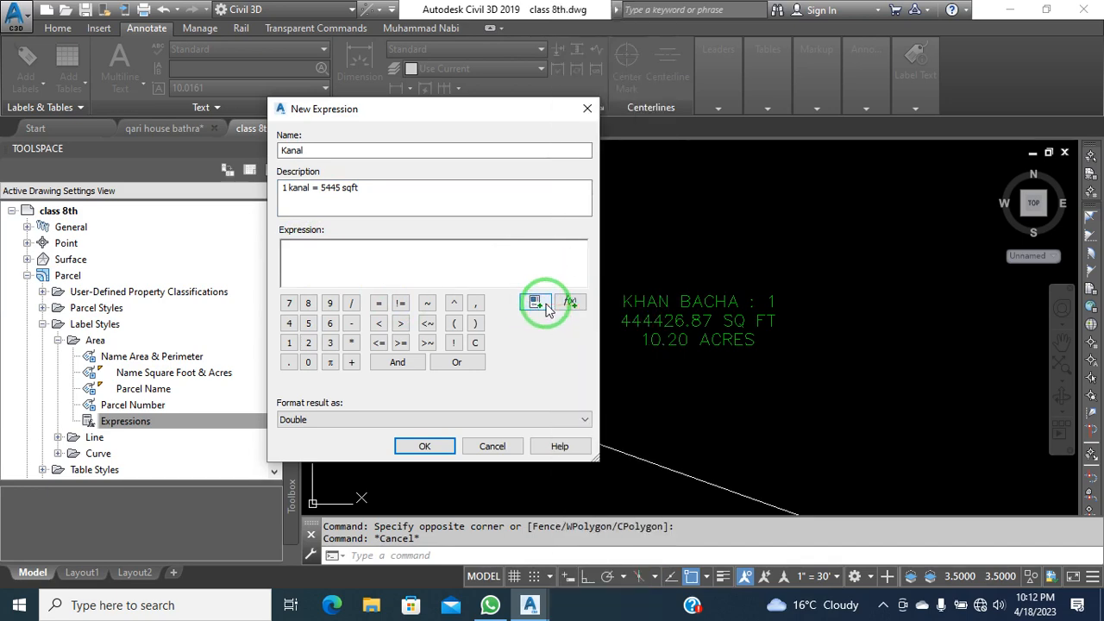
click(536, 302)
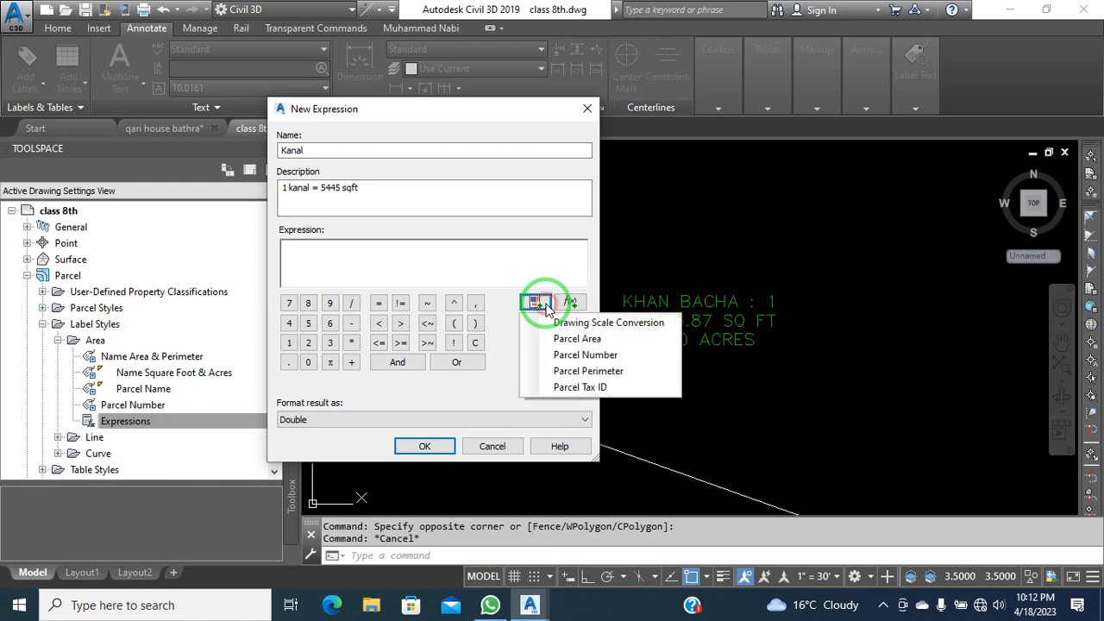
click(594, 342)
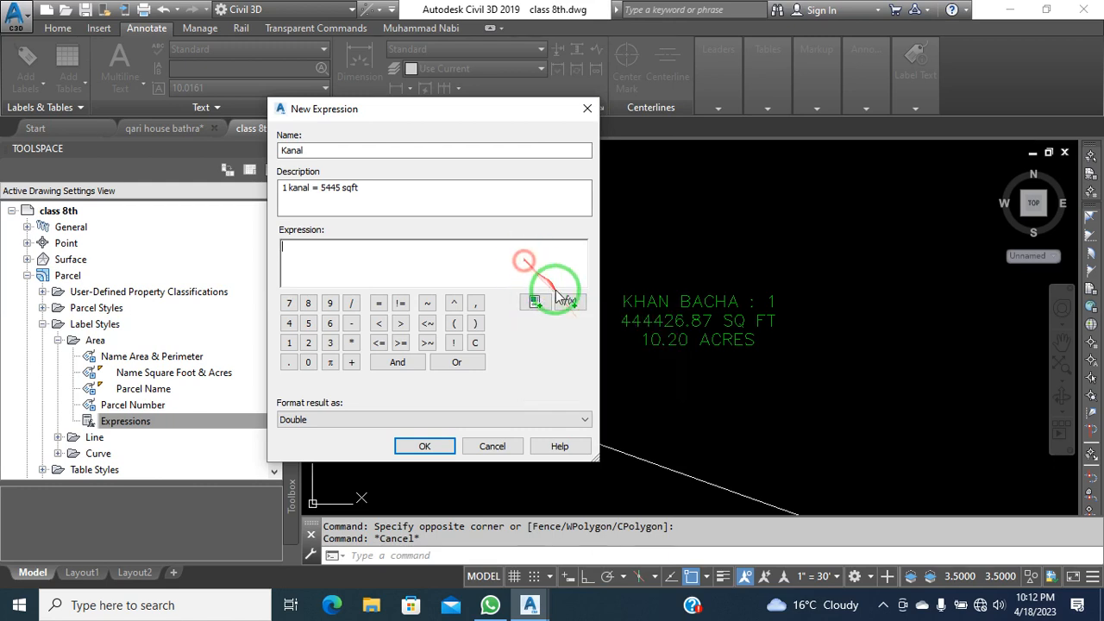
click(543, 303)
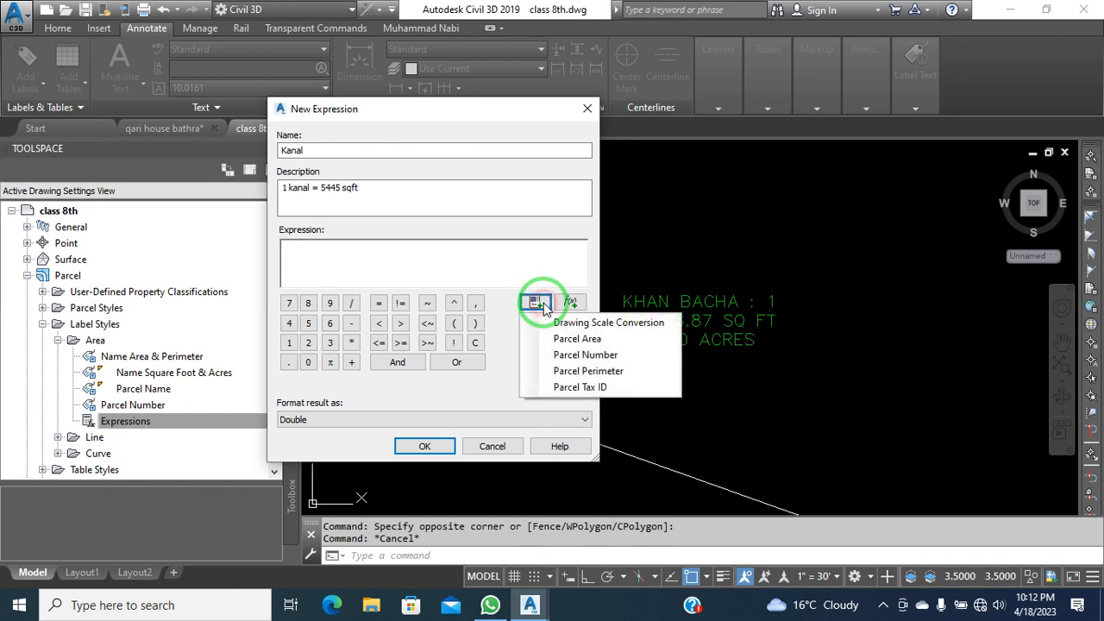
click(611, 340)
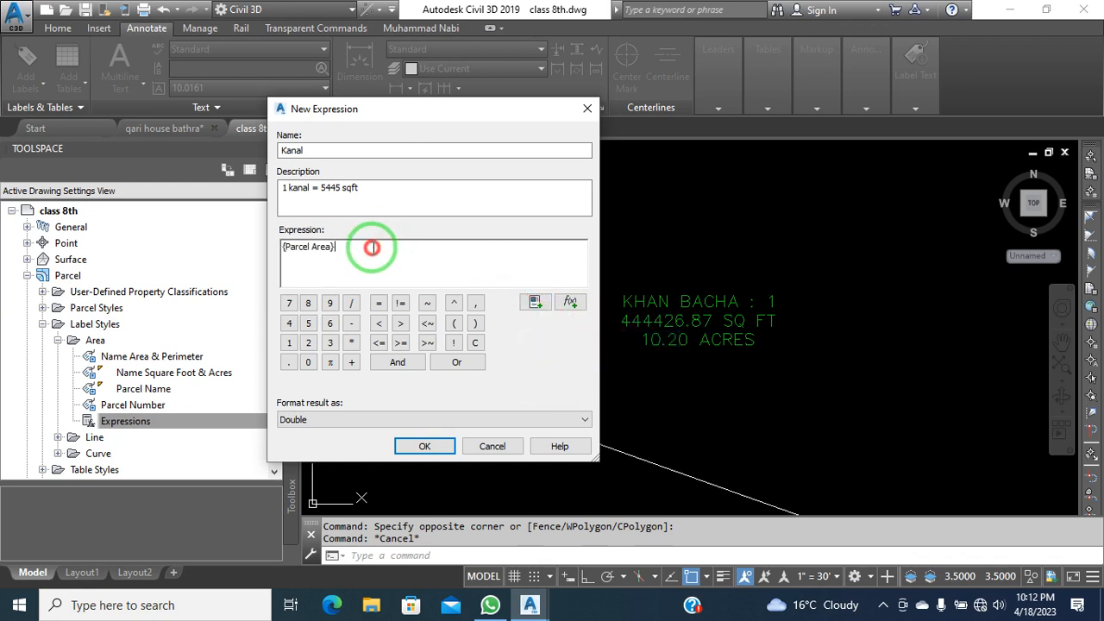
click(351, 302)
click(308, 323)
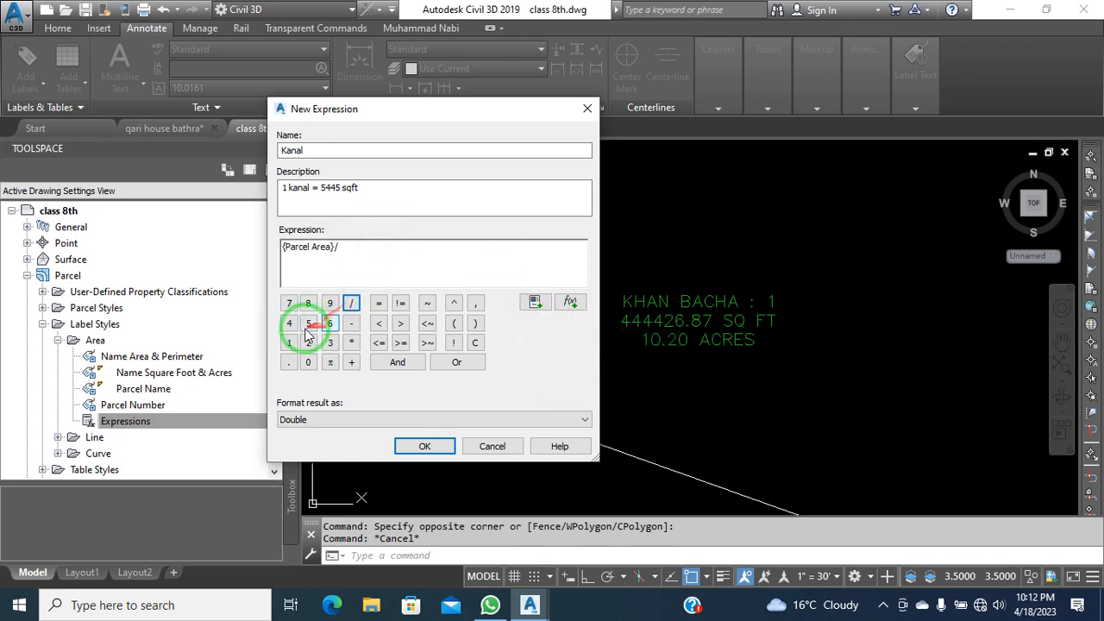
click(289, 324)
click(289, 324)
click(308, 323)
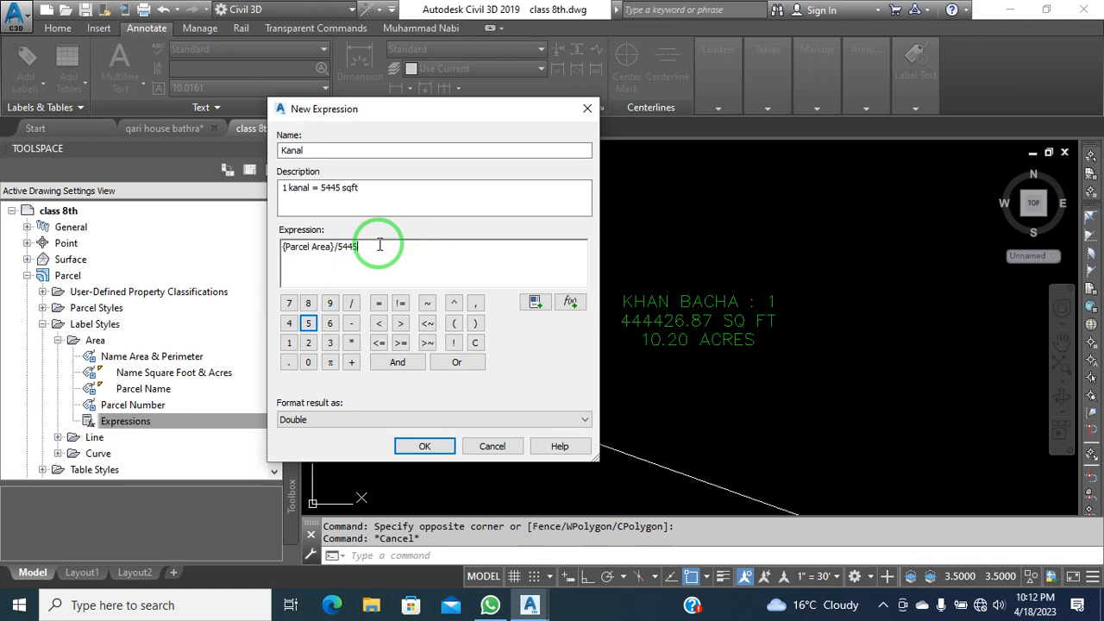
click(426, 446)
click(220, 420)
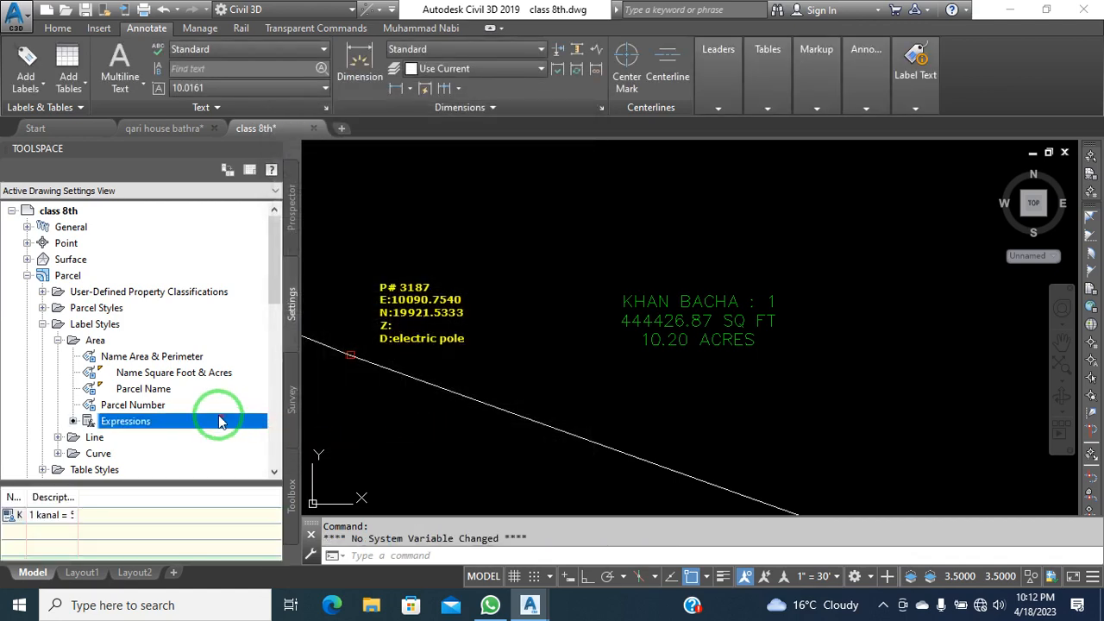
Start a second area expression with the Marla description '1 marla = 272.25'
drag(80, 498, 138, 498)
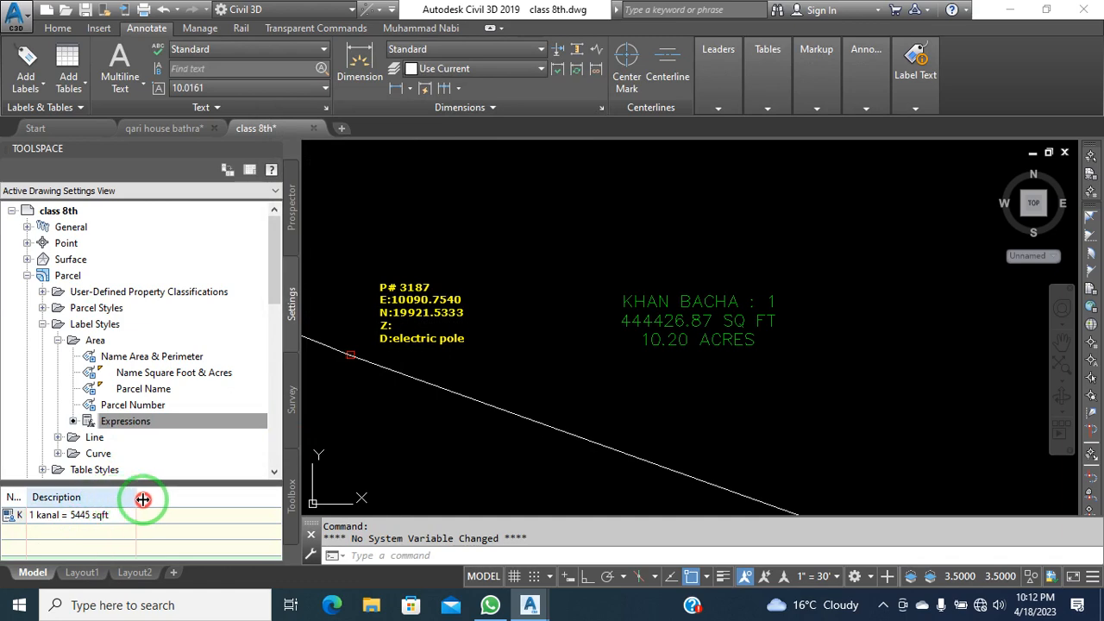
right_click(166, 427)
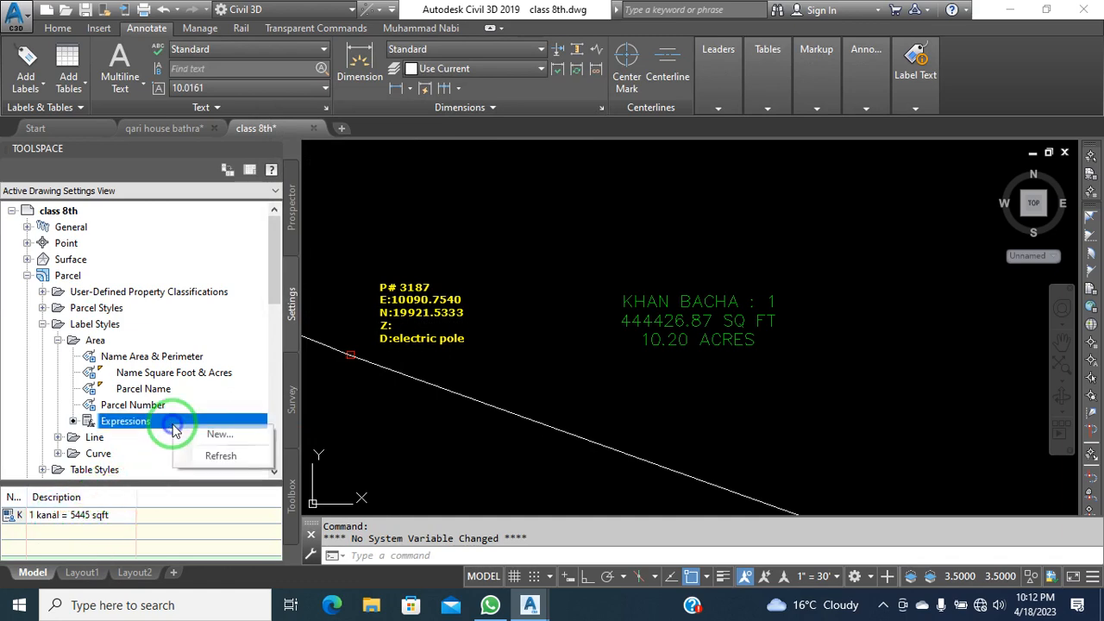
click(215, 438)
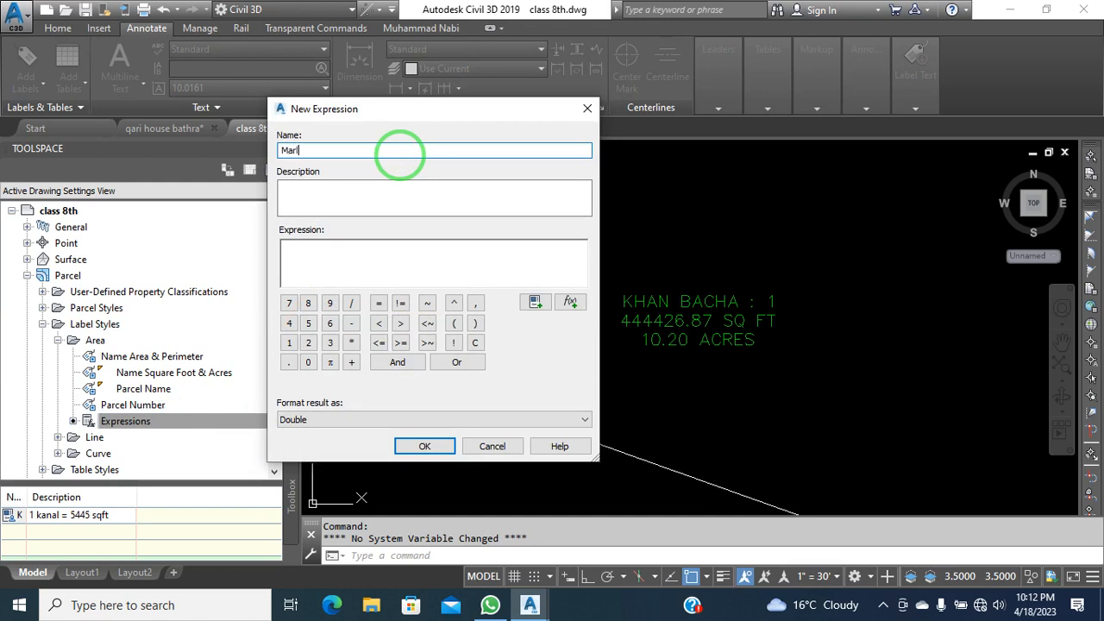
click(362, 188)
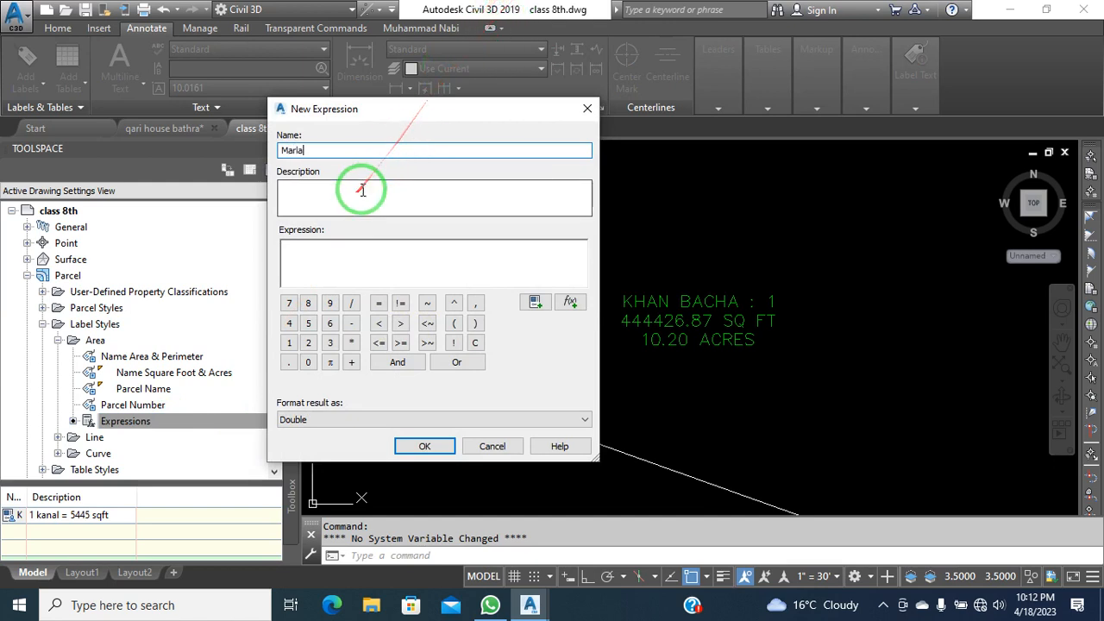
text(1 marla = 272.25)
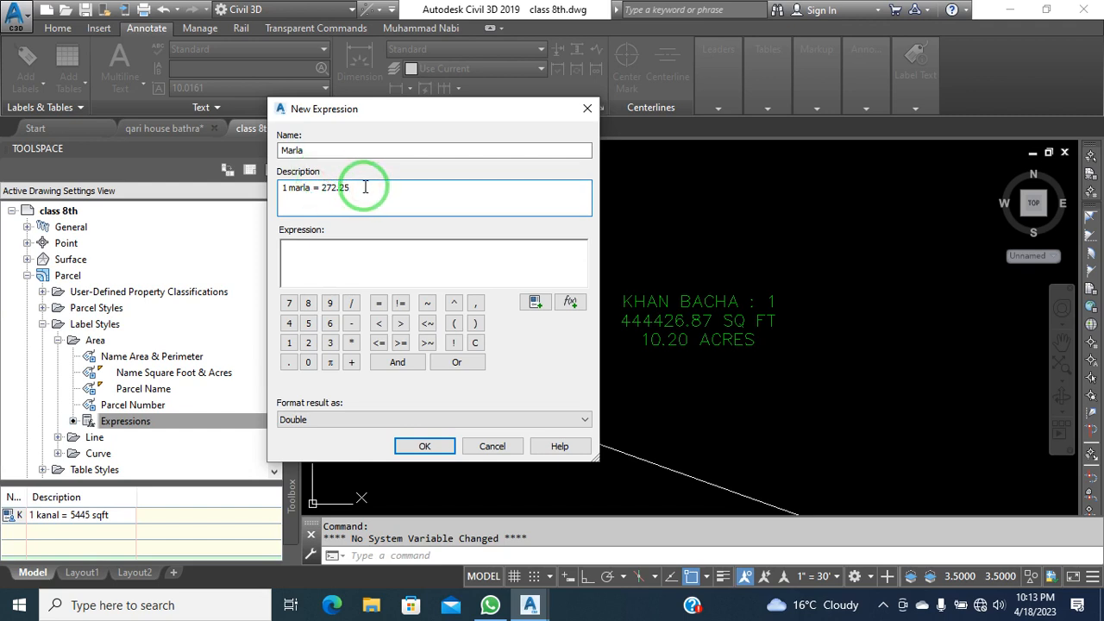
Build the Marla formula {Parcel Area}/272.25
click(376, 250)
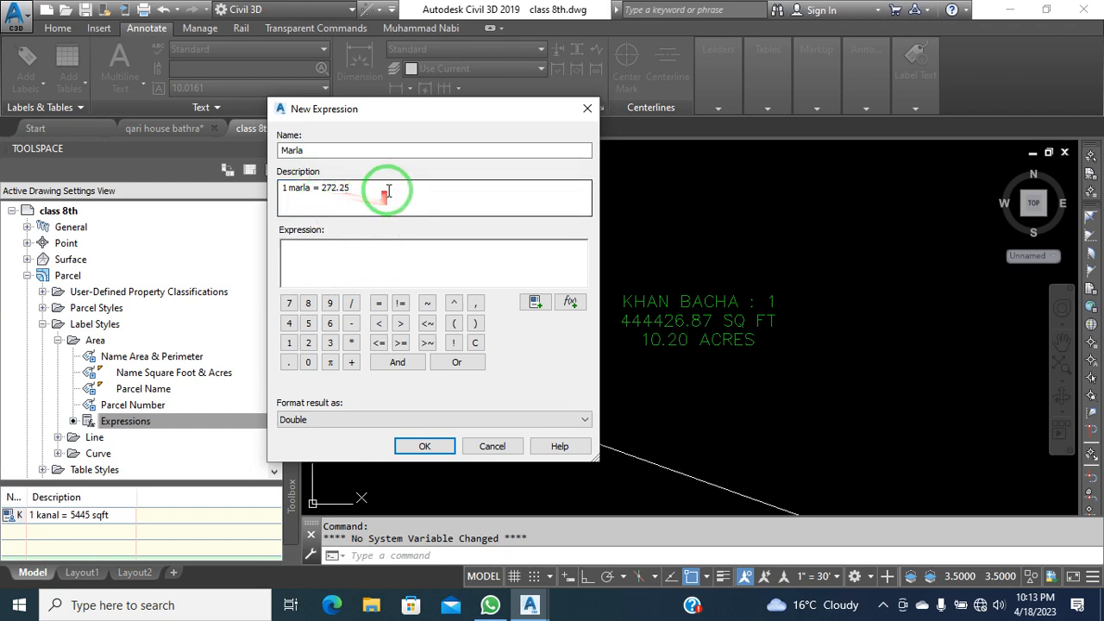
click(535, 302)
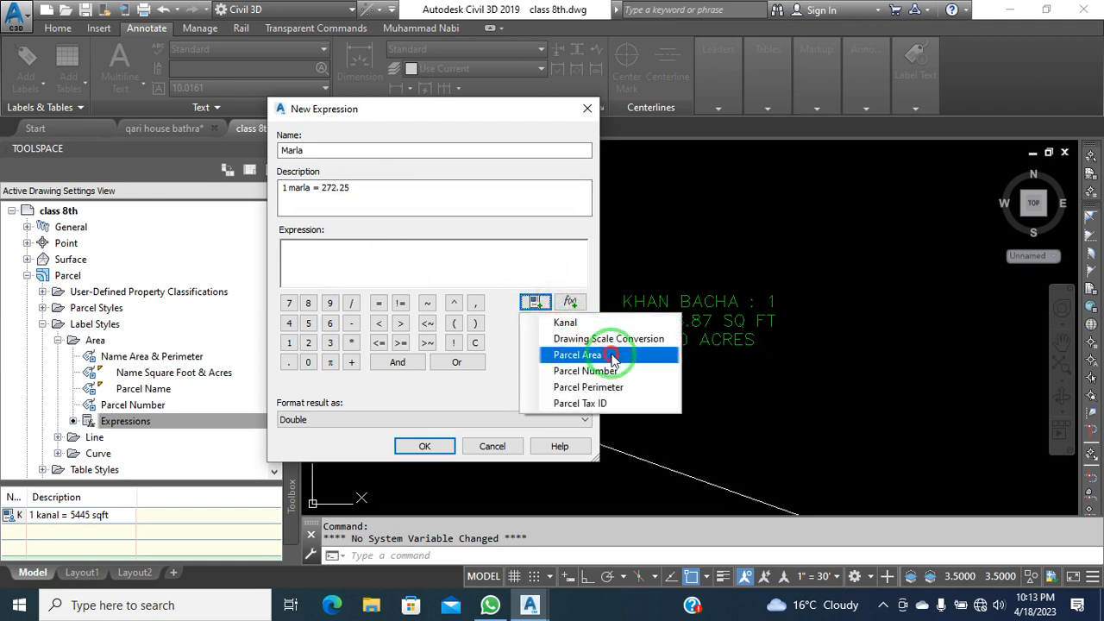
click(612, 356)
click(352, 302)
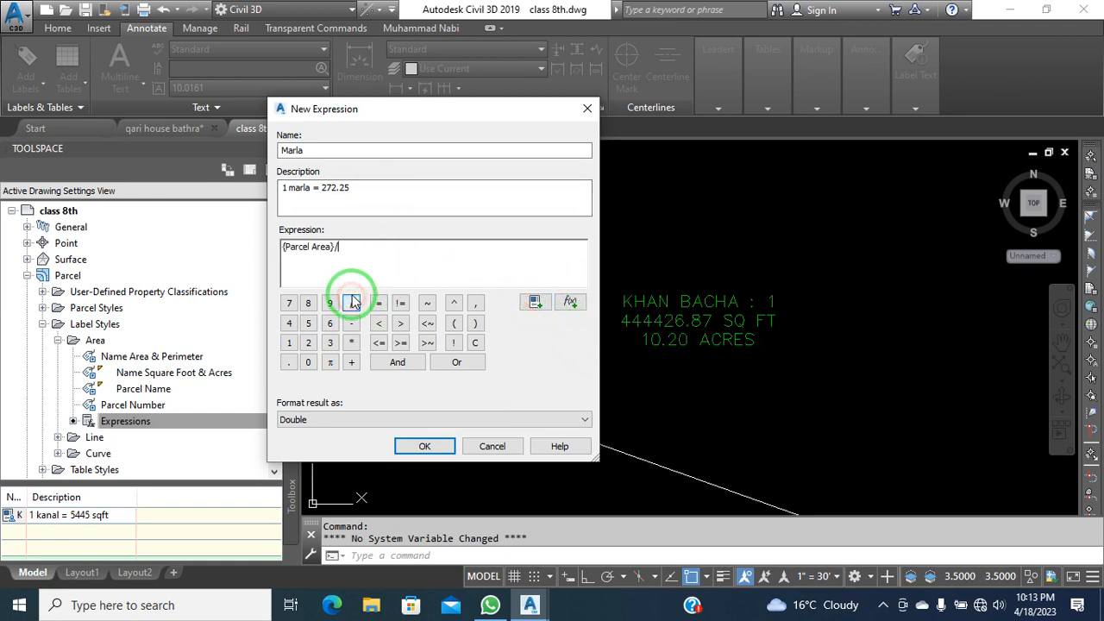
click(308, 343)
click(289, 302)
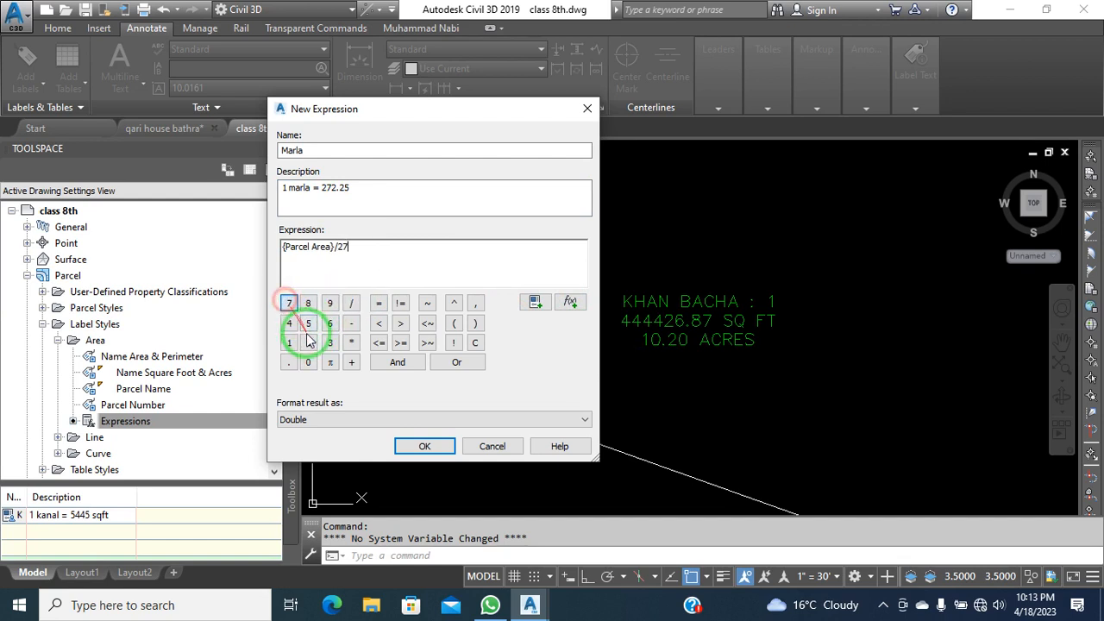
click(308, 343)
click(289, 363)
click(308, 342)
click(308, 323)
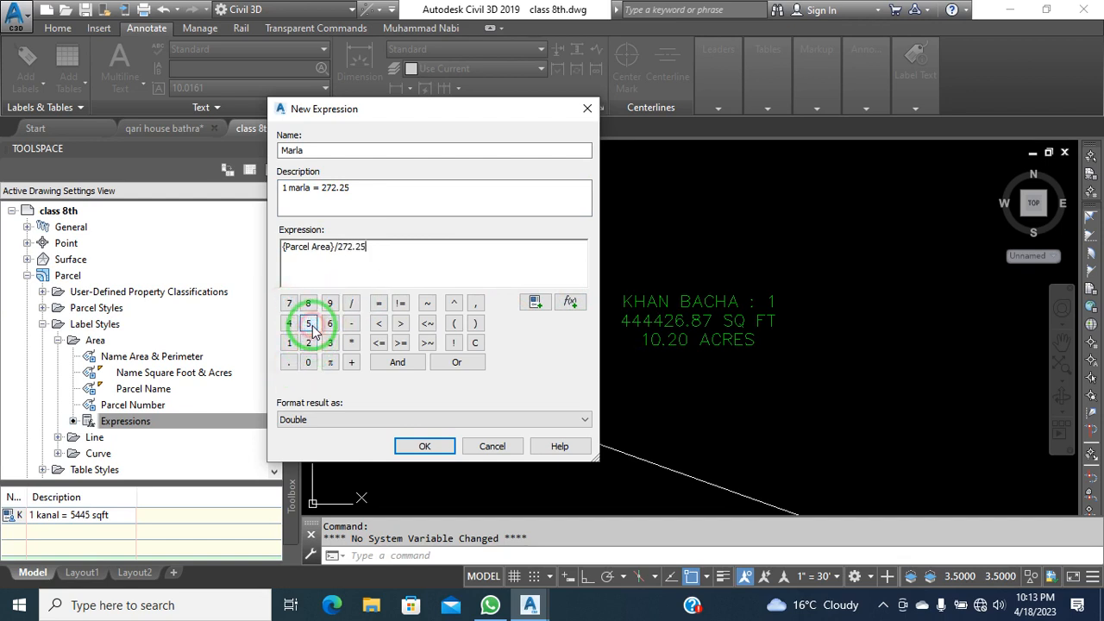
Save the Marla expression and widen the expression list's name column
drag(221, 190, 466, 410)
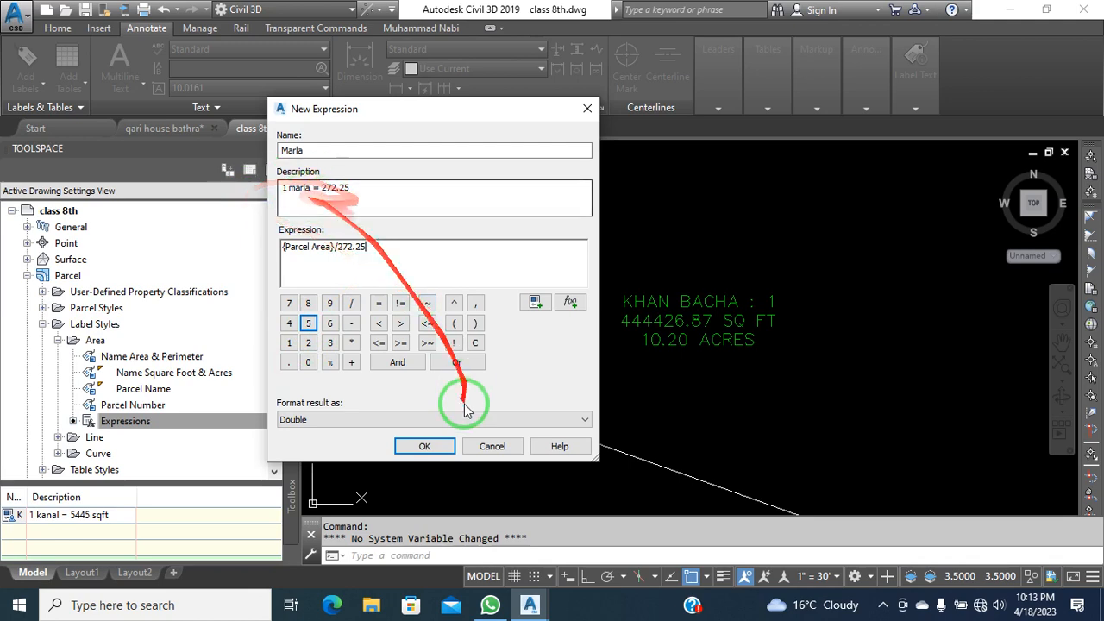
click(424, 446)
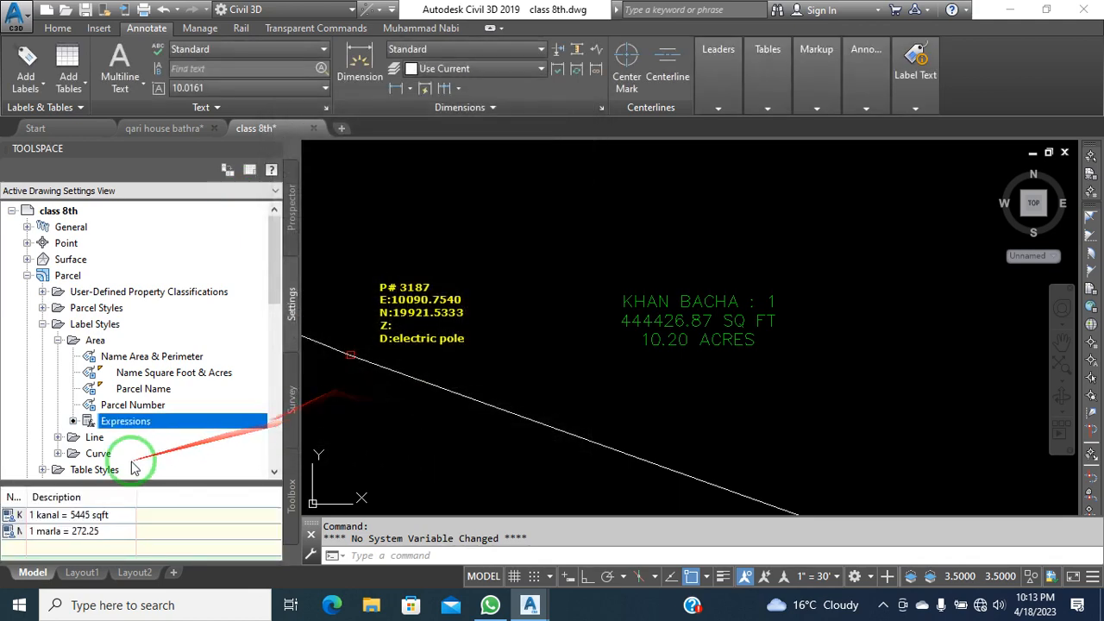
drag(25, 497, 58, 497)
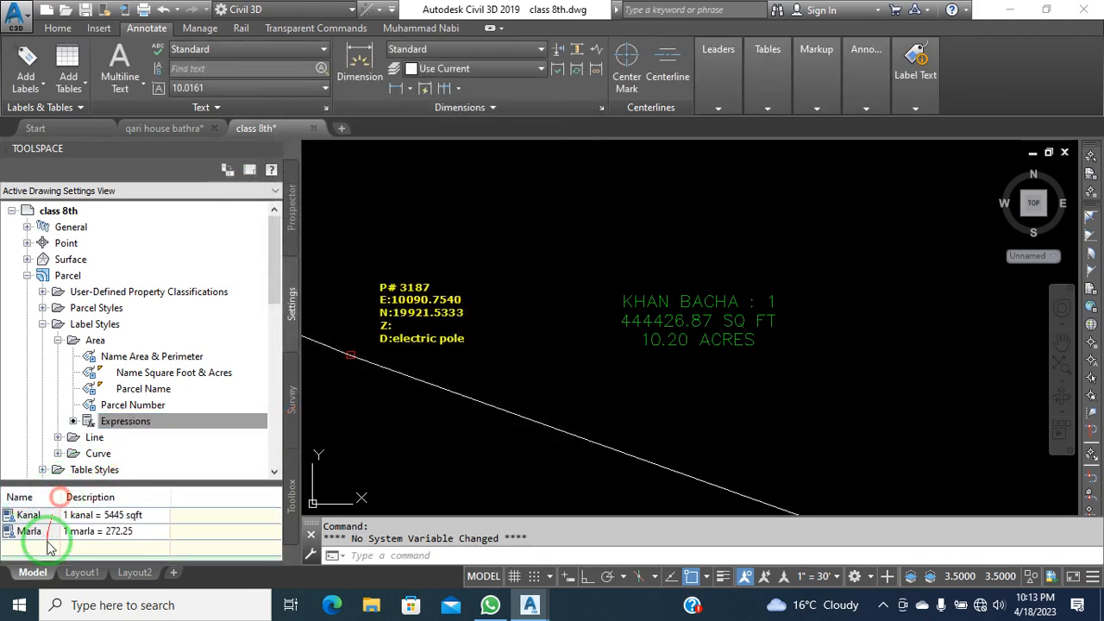
click(562, 381)
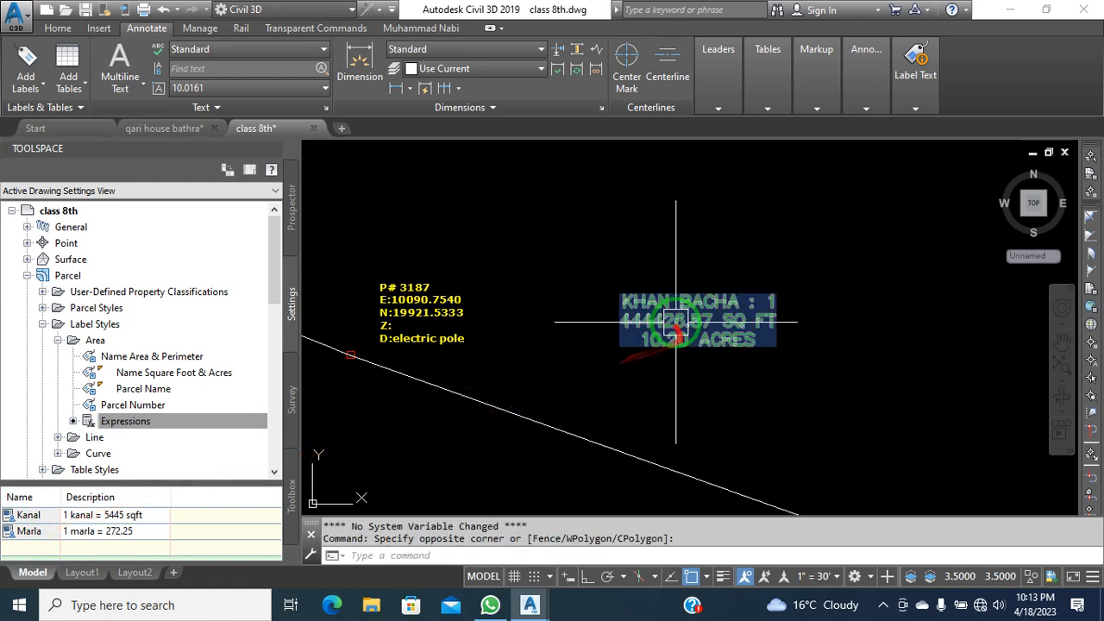
click(610, 288)
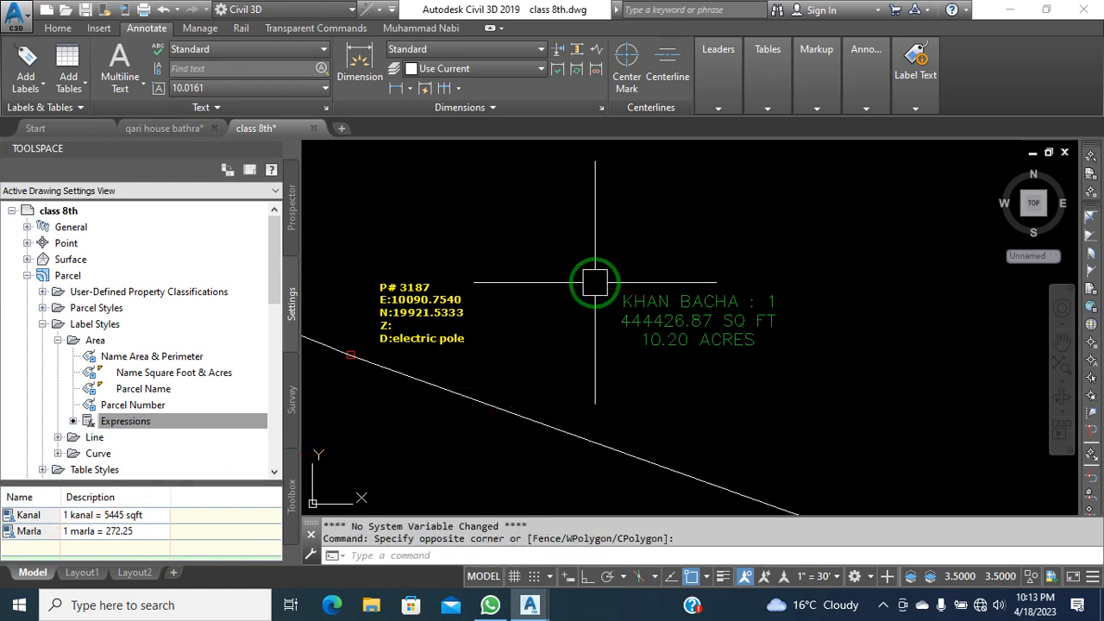
Create a new label style under the parcel Area label styles
click(110, 360)
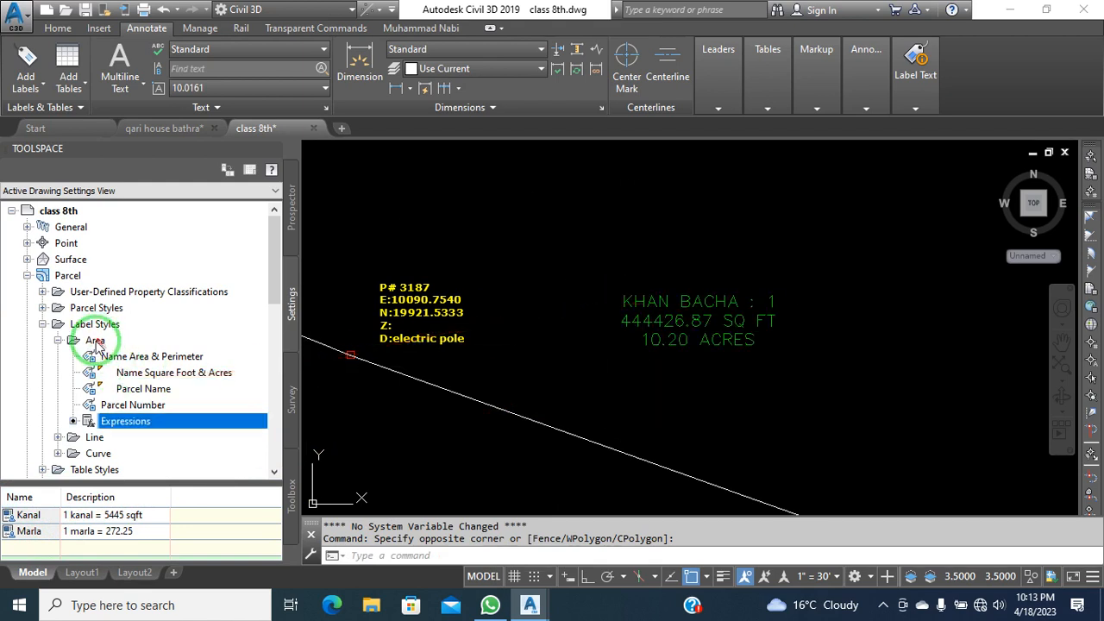
click(94, 340)
right_click(96, 343)
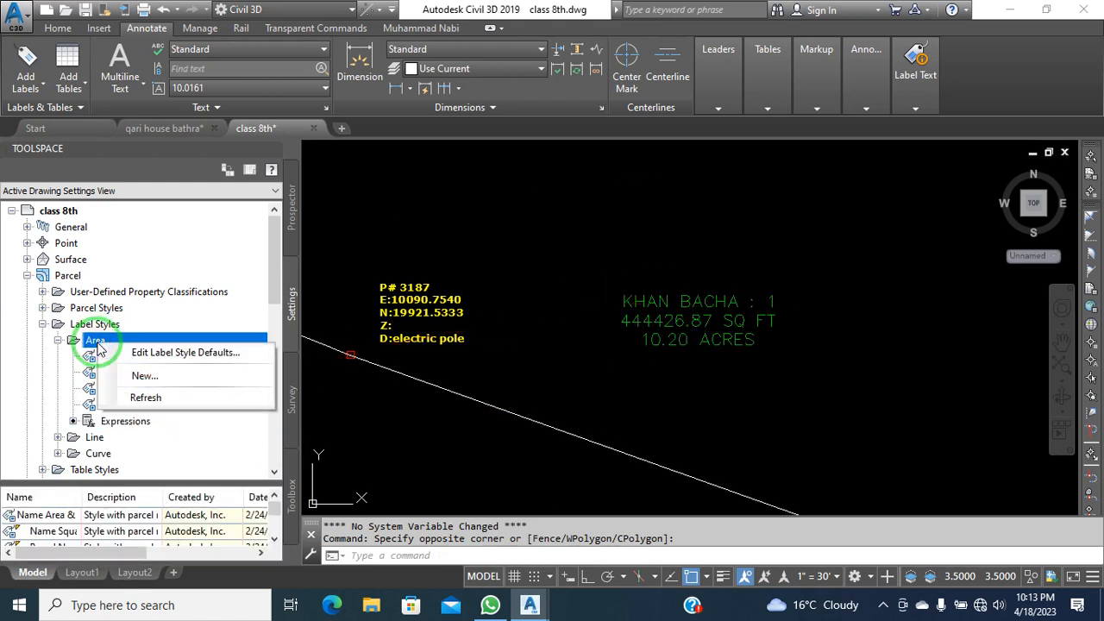
click(161, 375)
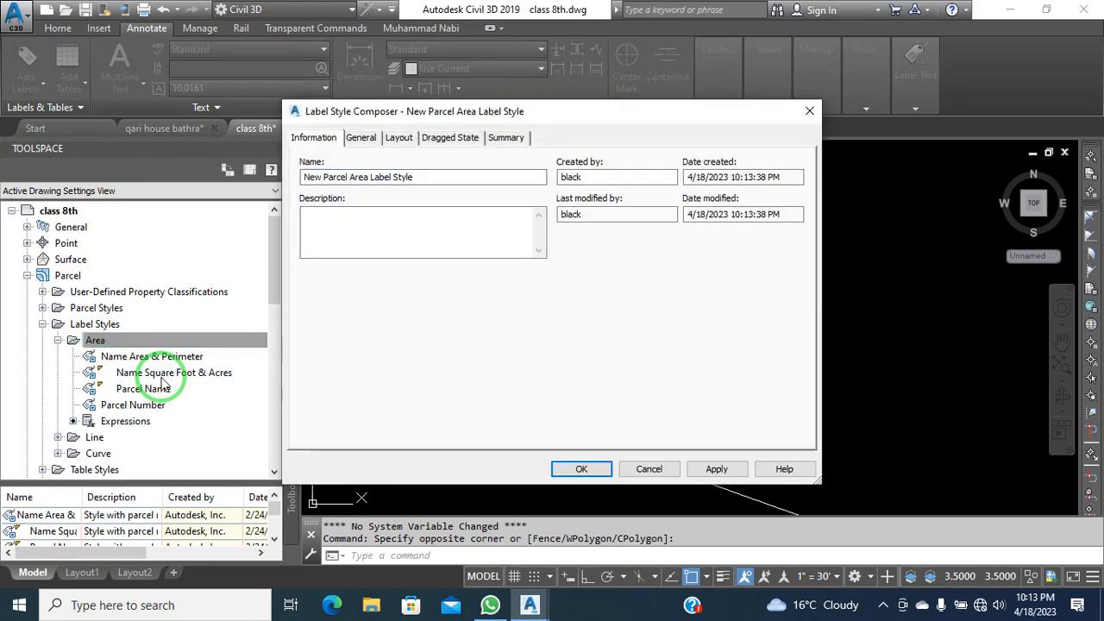
Name the new area label style Name-sqft-kanal-marla
click(469, 233)
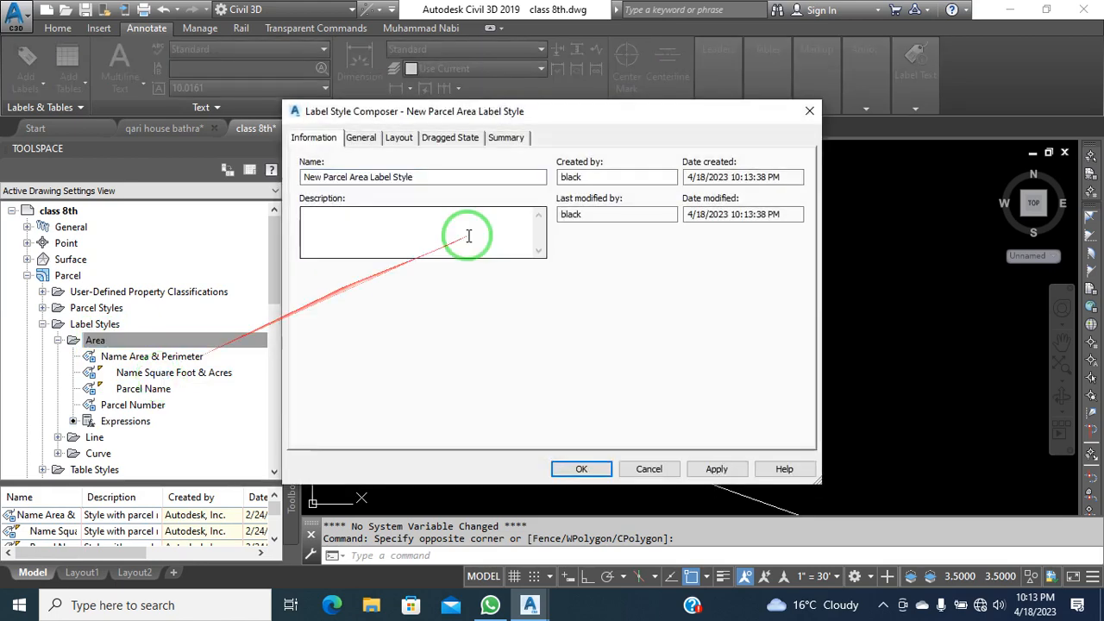
click(329, 140)
drag(345, 111, 421, 155)
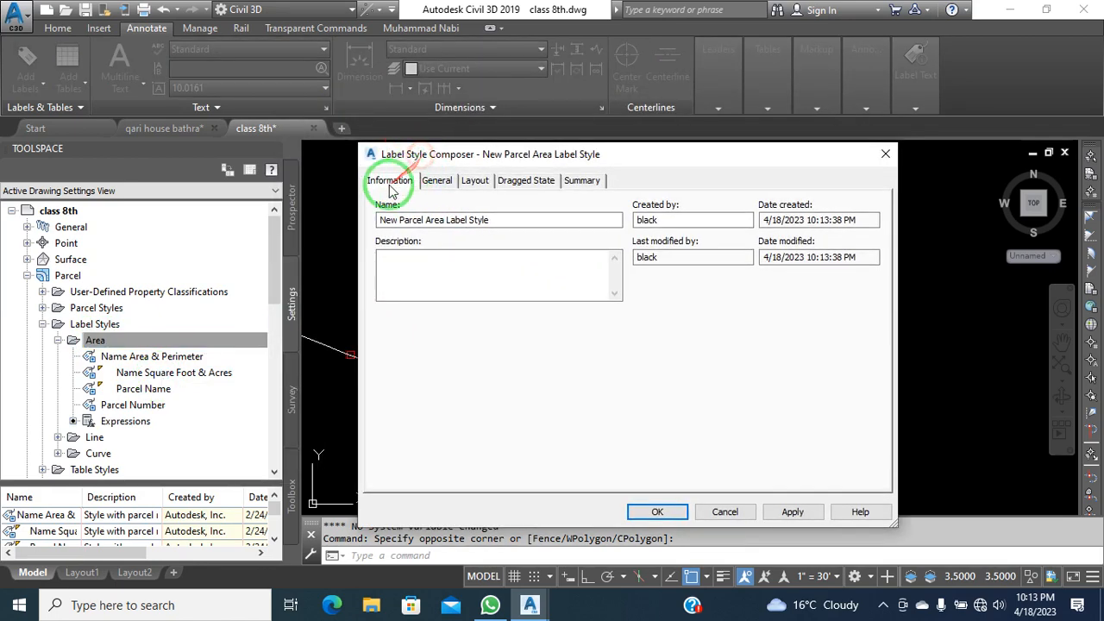
drag(504, 220, 353, 231)
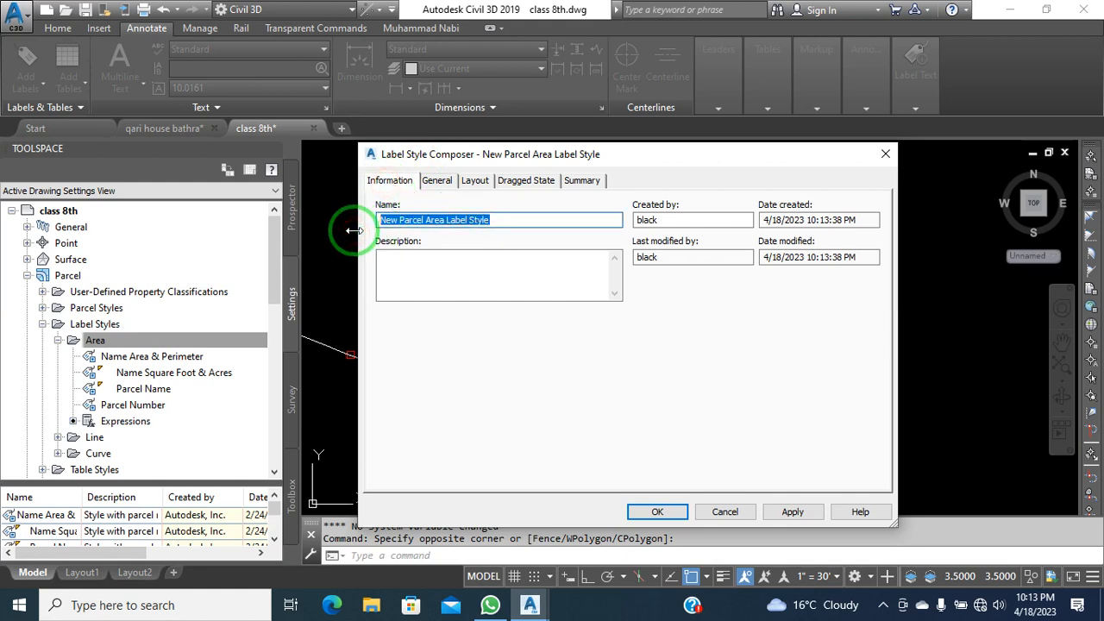
text(Name-sqft-kanal-marla)
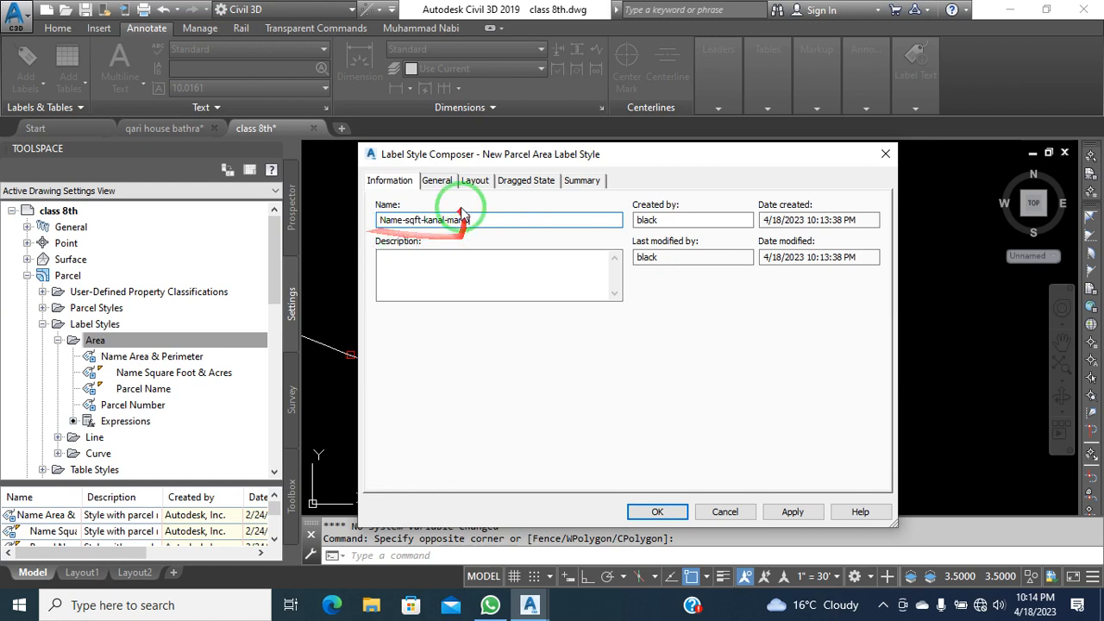
click(403, 269)
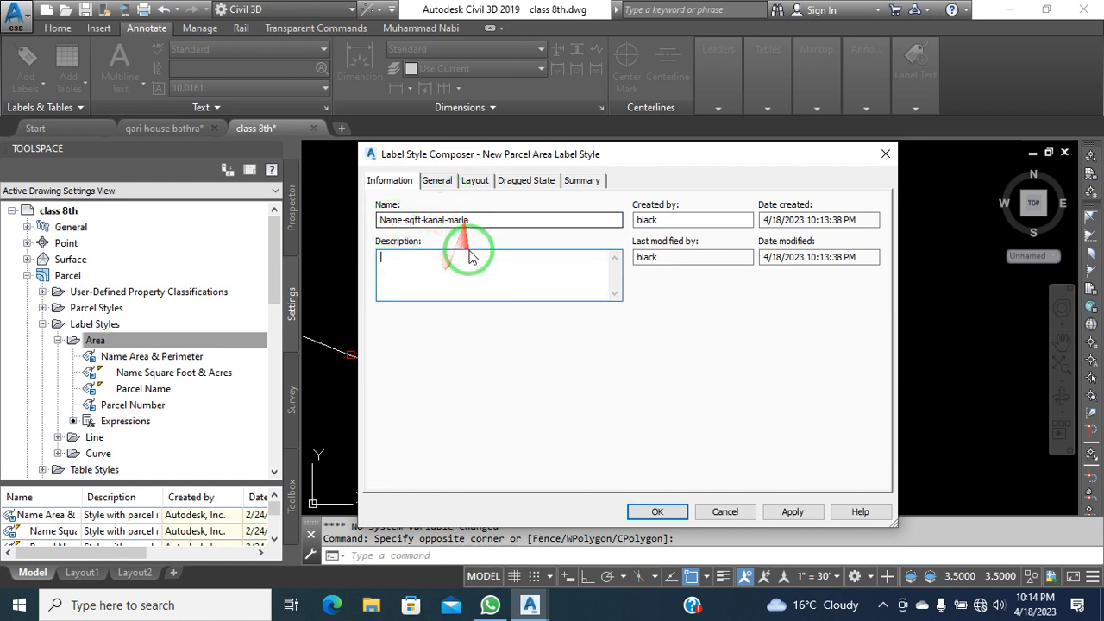
click(433, 182)
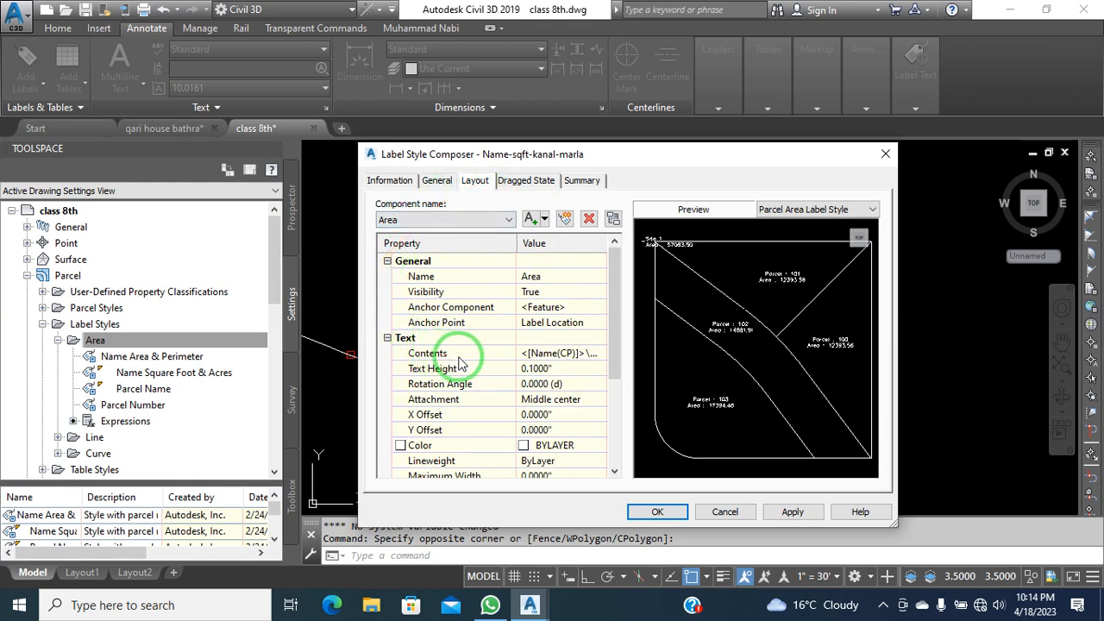
Open the label's text contents editor and delete all the existing label text
click(578, 352)
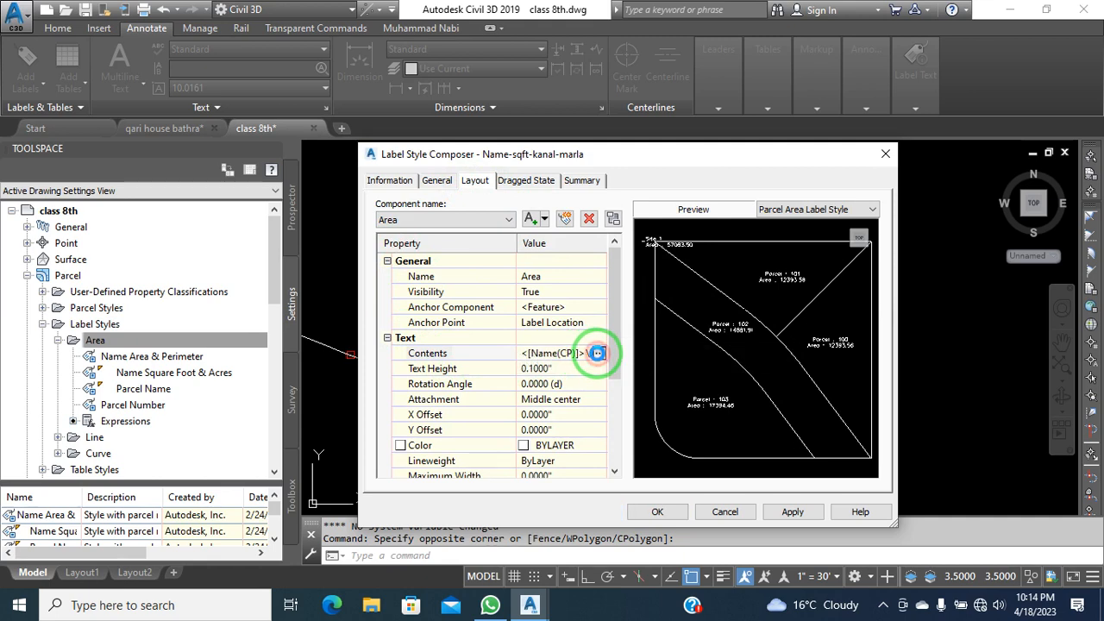
click(597, 353)
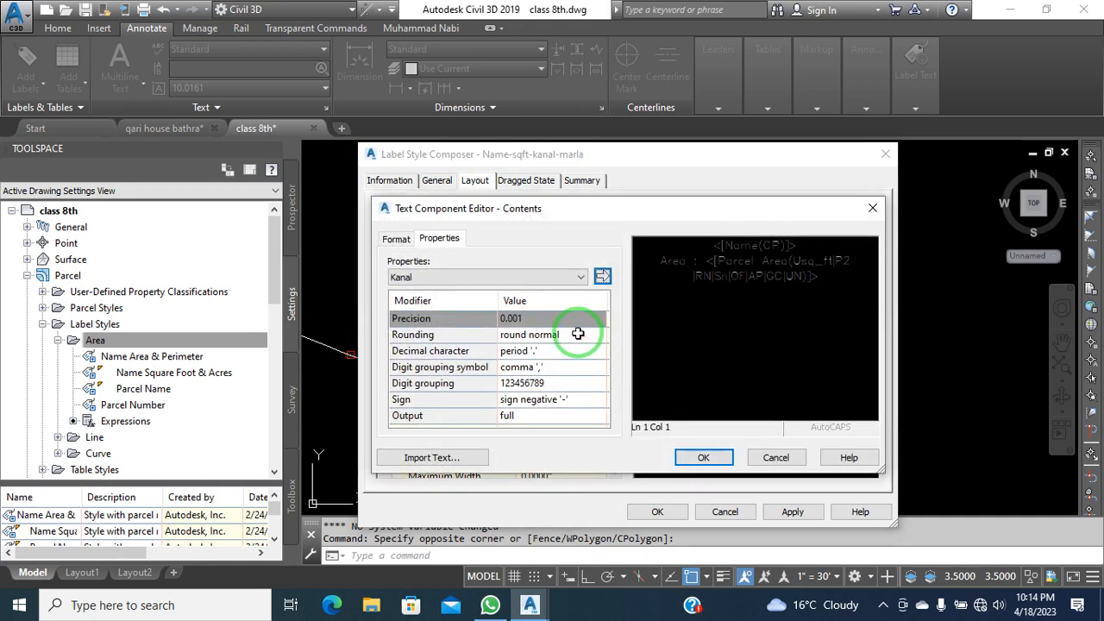
click(779, 289)
click(816, 296)
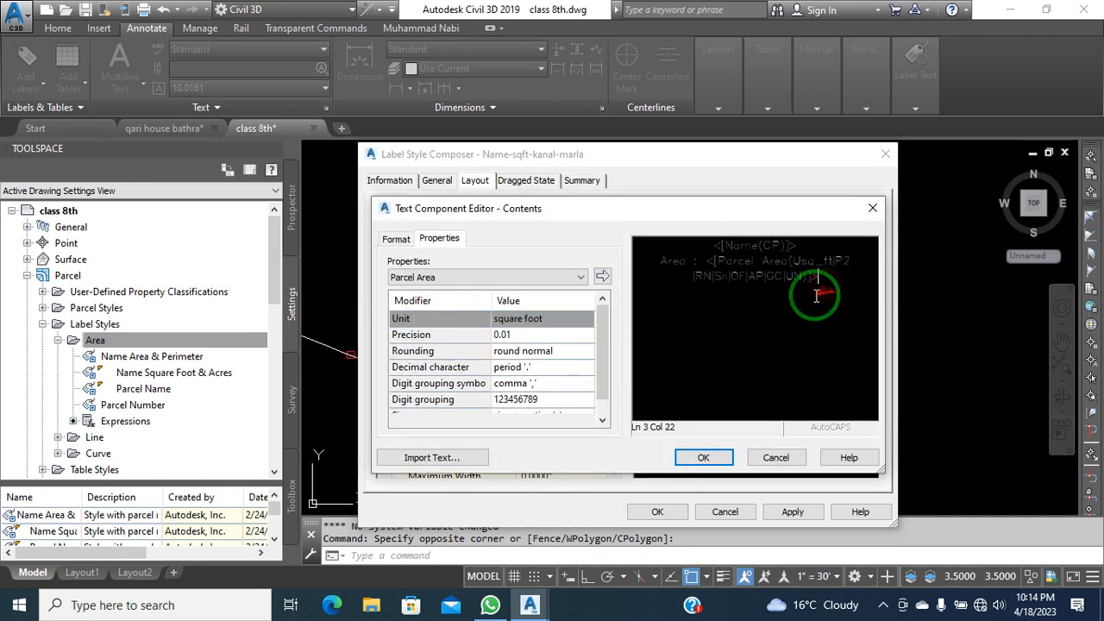
click(570, 214)
drag(559, 212, 530, 217)
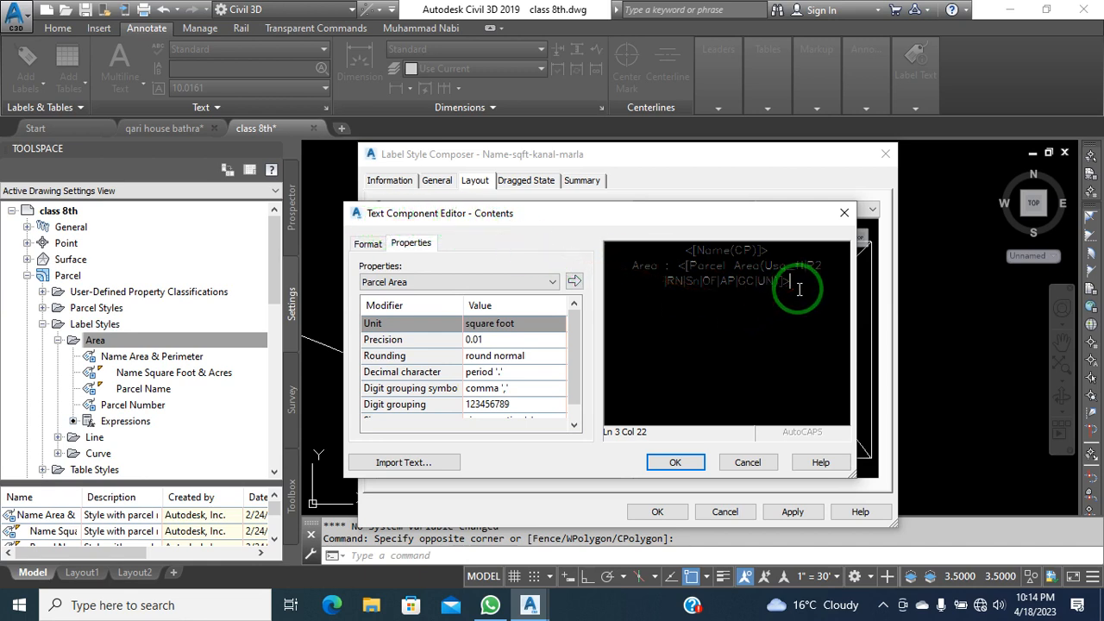
drag(799, 288, 587, 256)
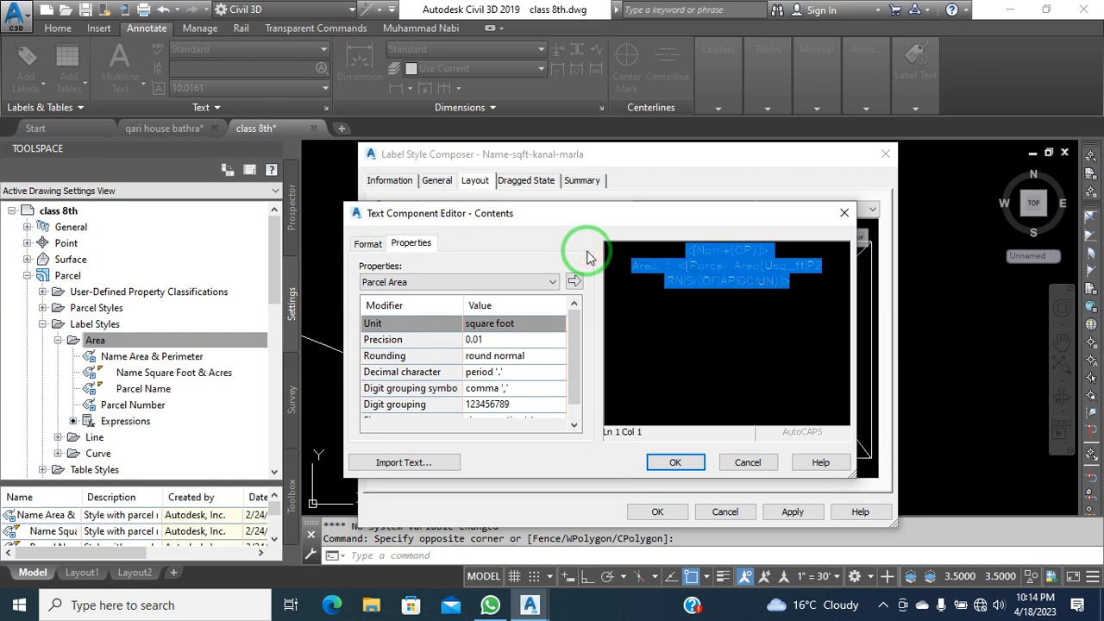
key(Delete)
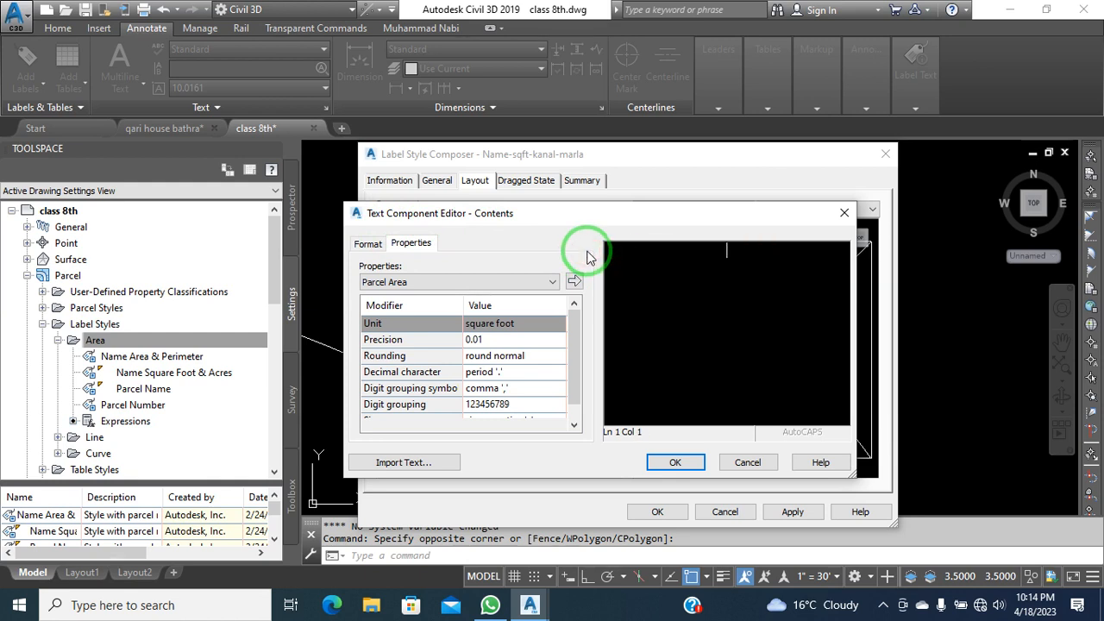
Insert the parcel Name property as the label's only field, <[Name(CP)]>
click(417, 283)
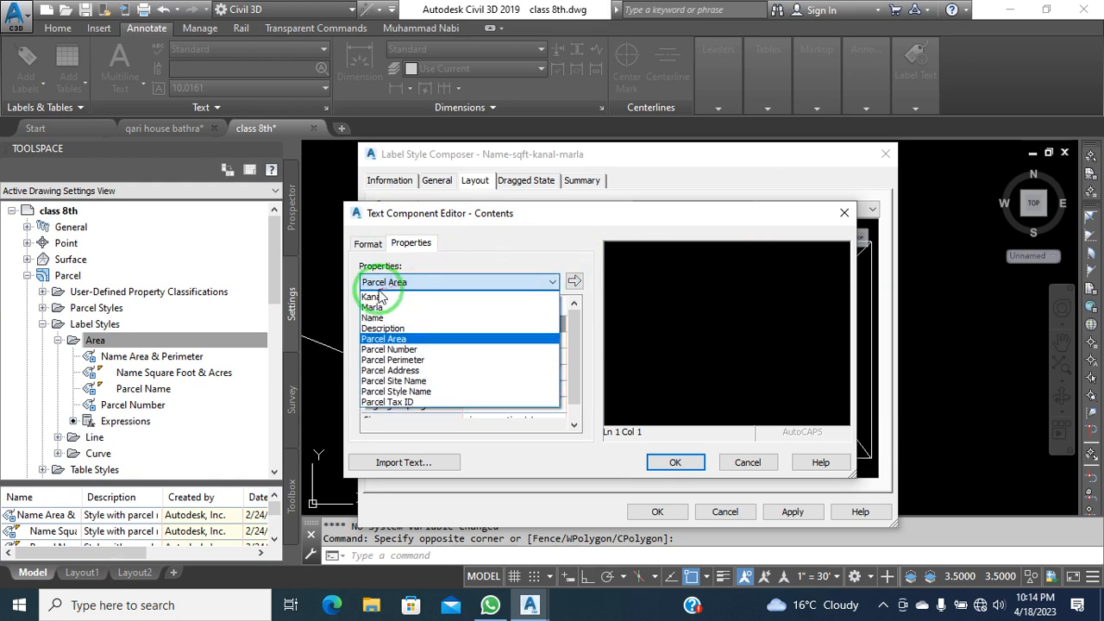
click(389, 318)
click(571, 283)
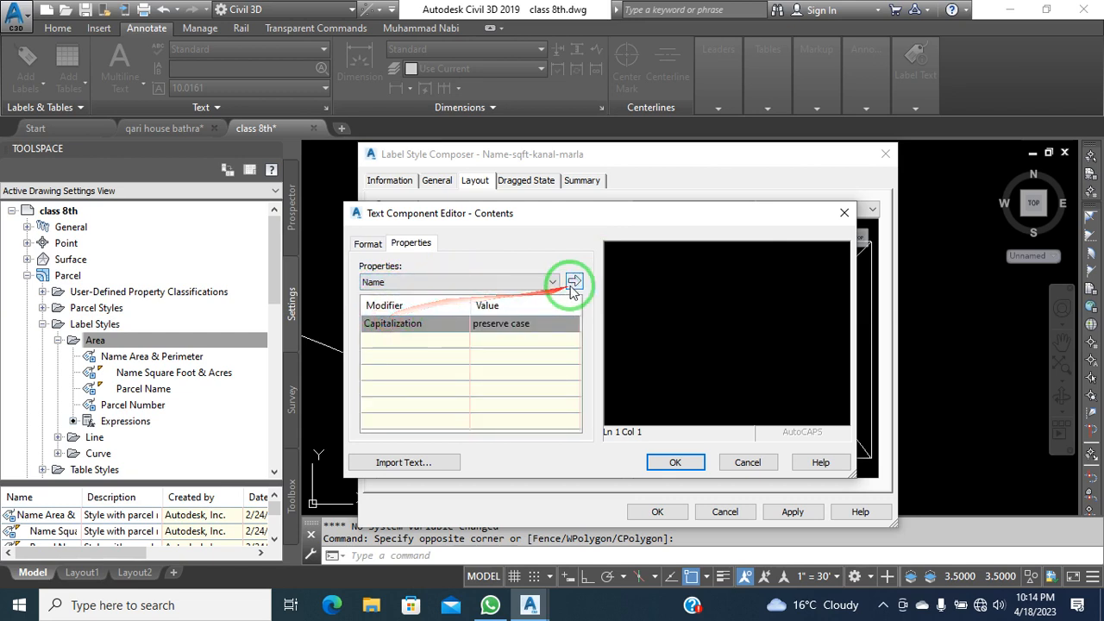
click(573, 288)
click(786, 258)
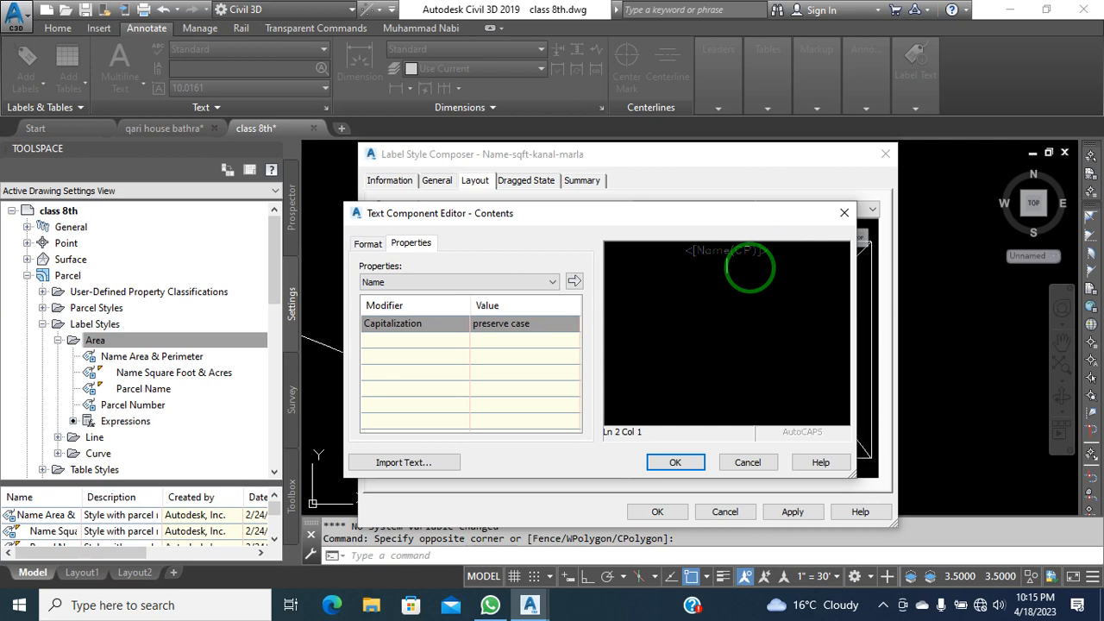
click(549, 281)
click(774, 258)
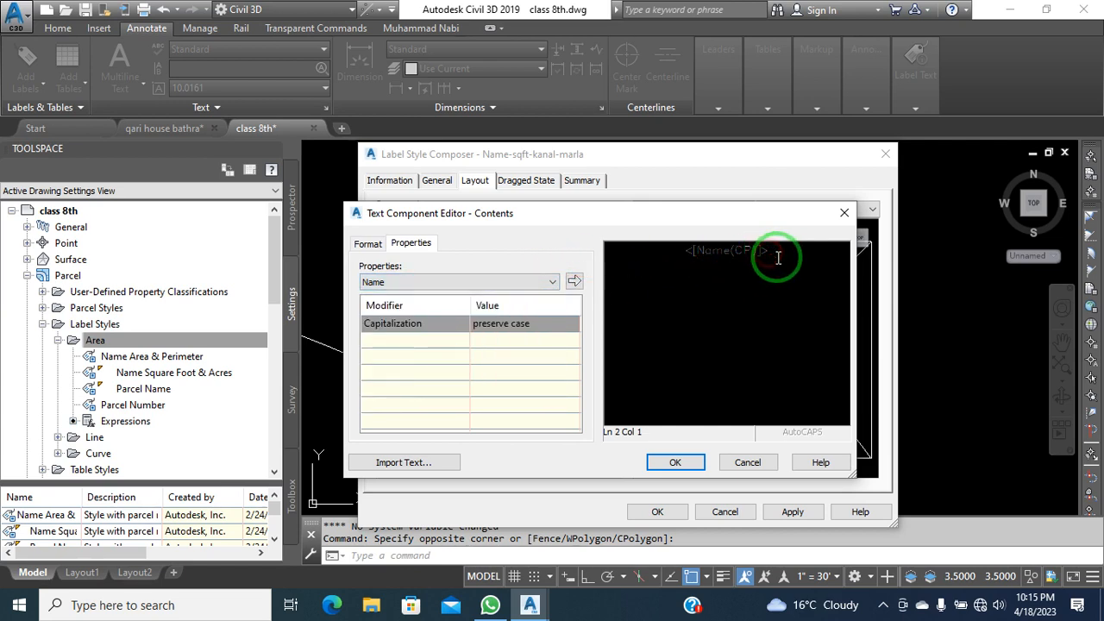
click(691, 250)
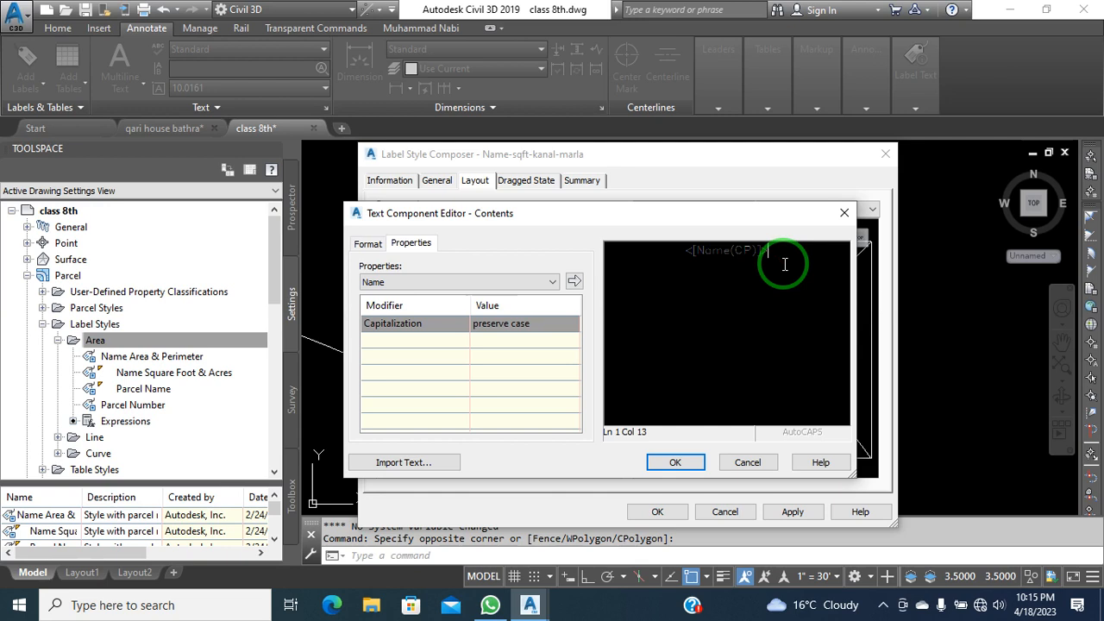
Insert the Parcel Area field below the name line with a 'Sqft' suffix
click(500, 282)
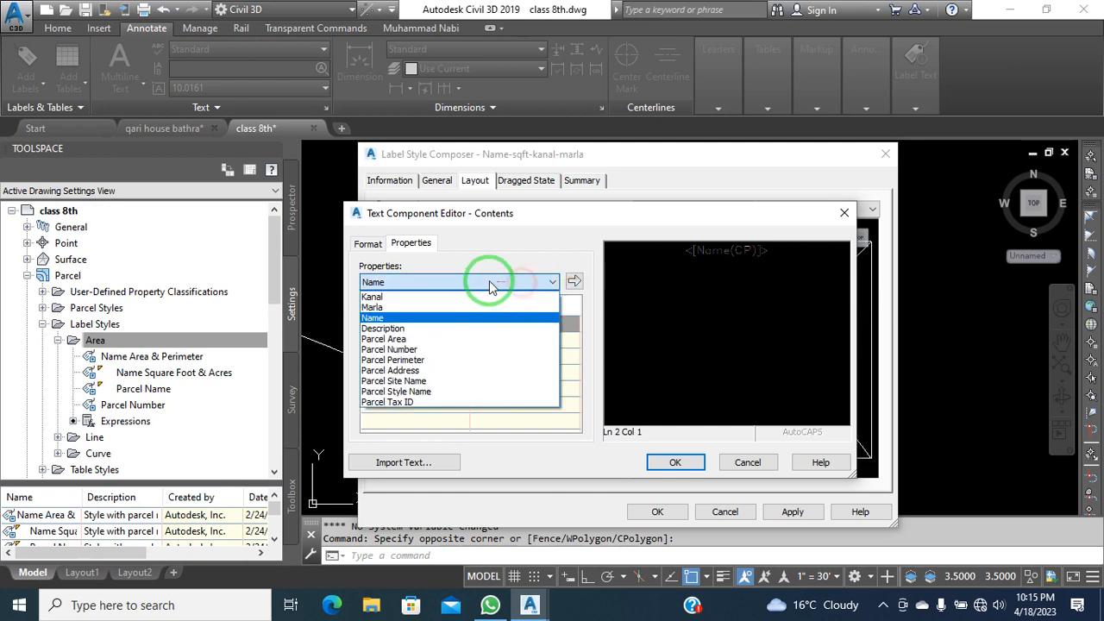
click(419, 339)
click(575, 280)
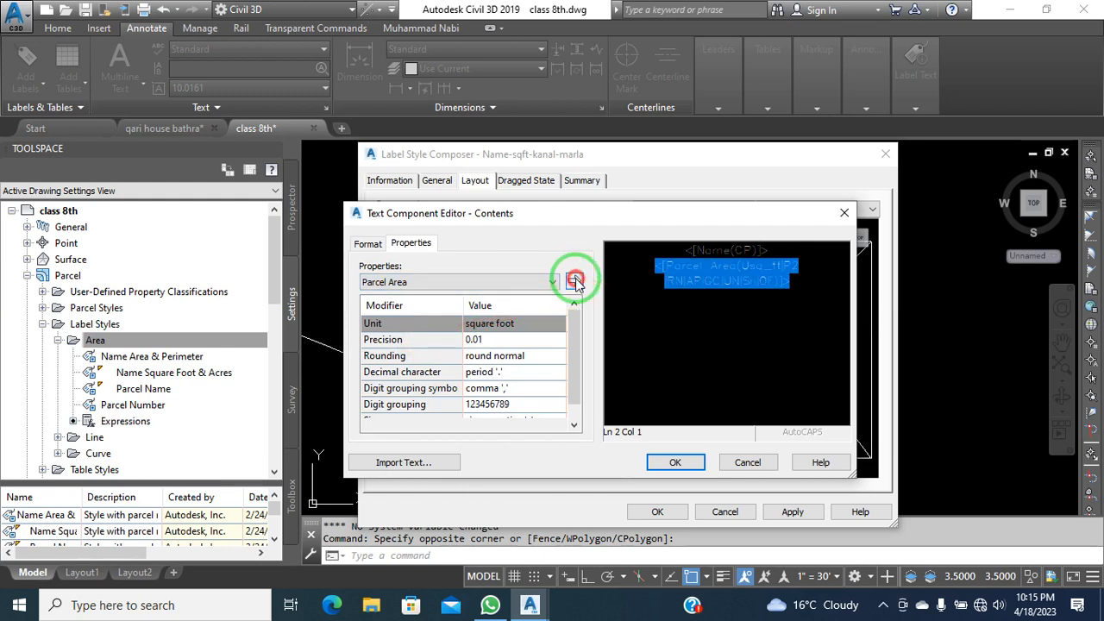
click(794, 285)
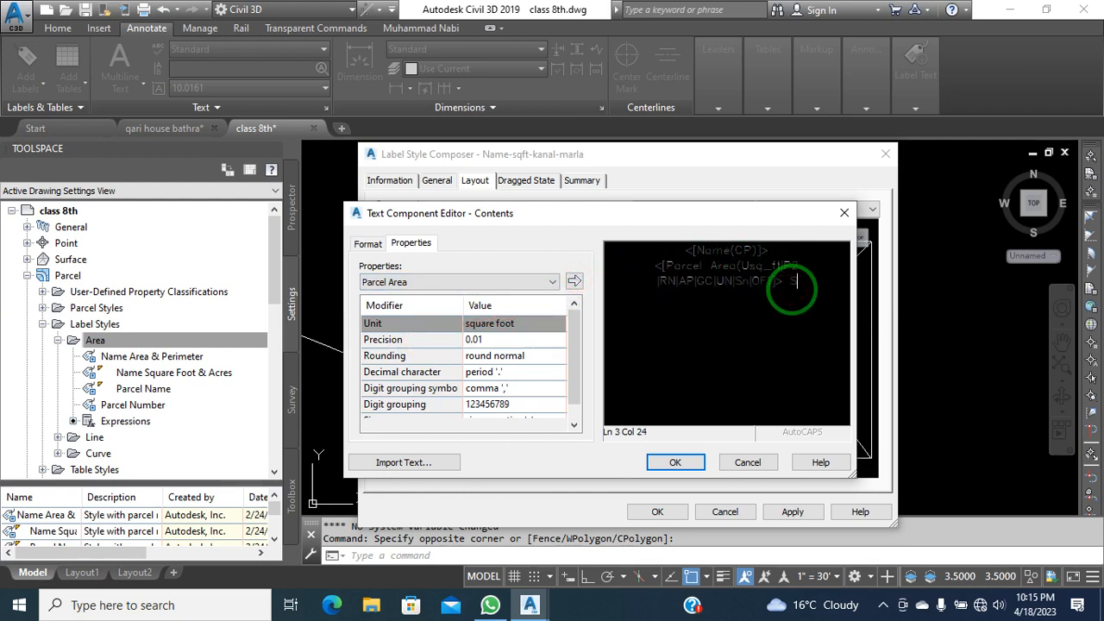
text(Sqft)
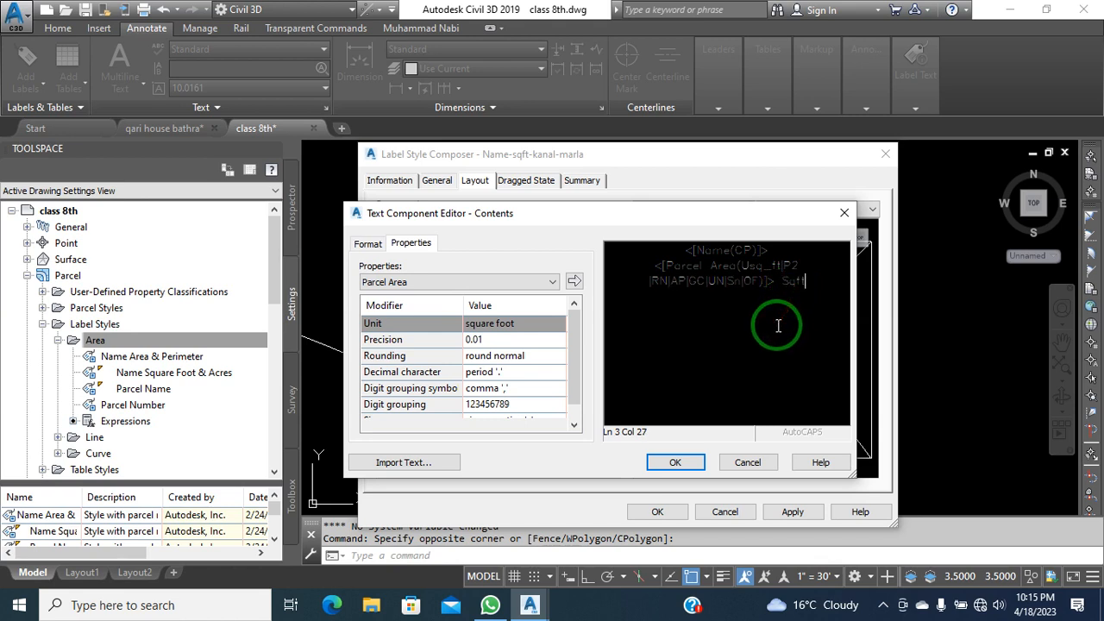
Add Kanal and Marla property lines to the label, with an 'M' suffix on Marla
click(458, 281)
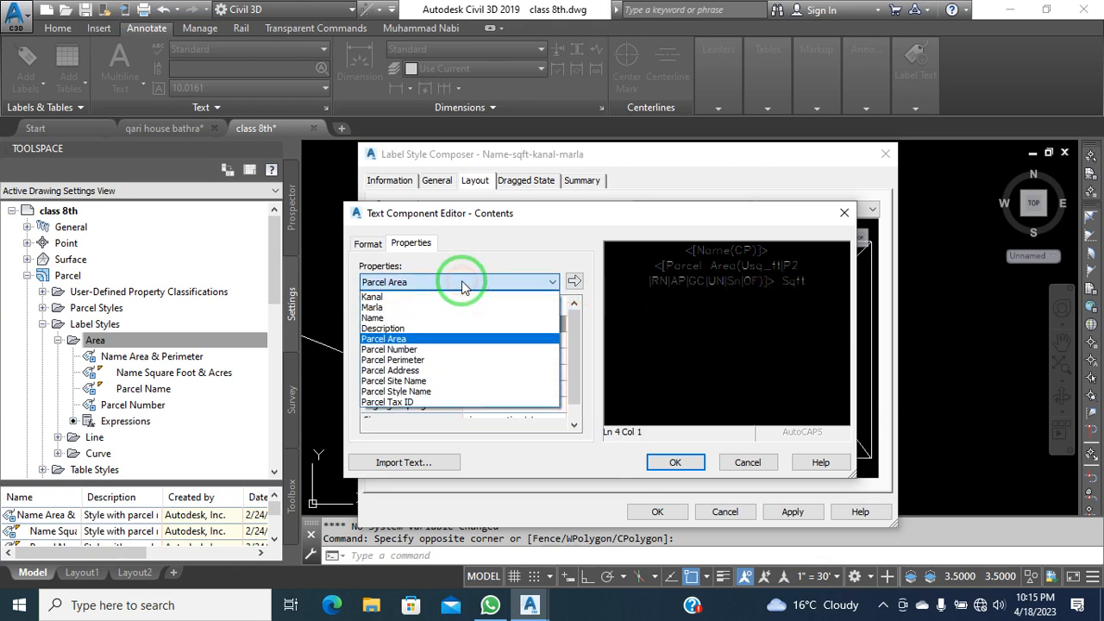
click(408, 297)
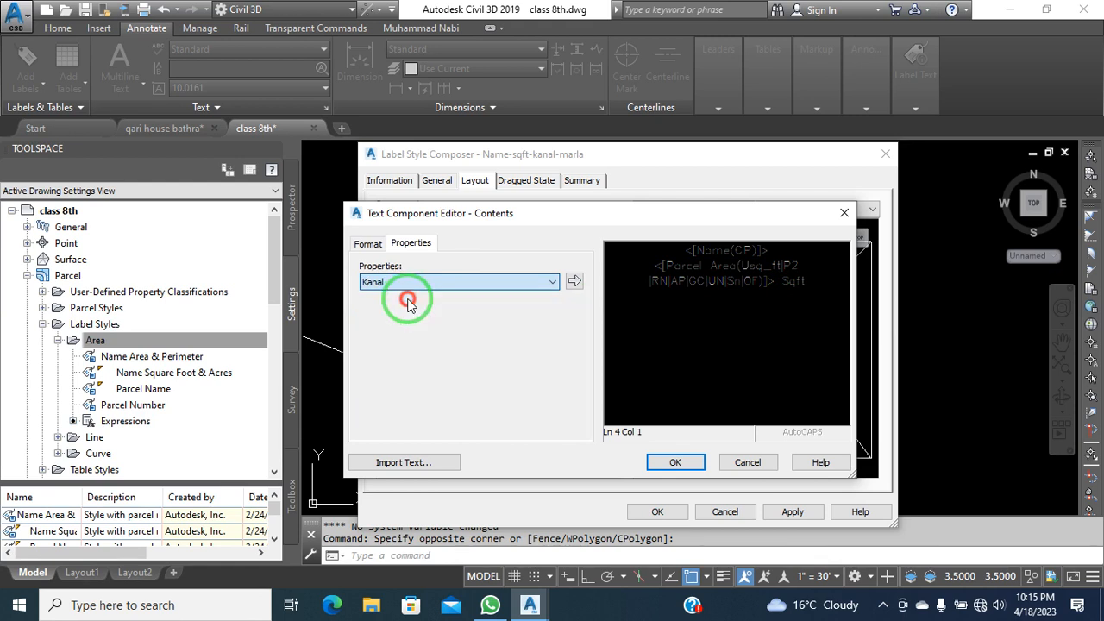
click(574, 281)
click(829, 298)
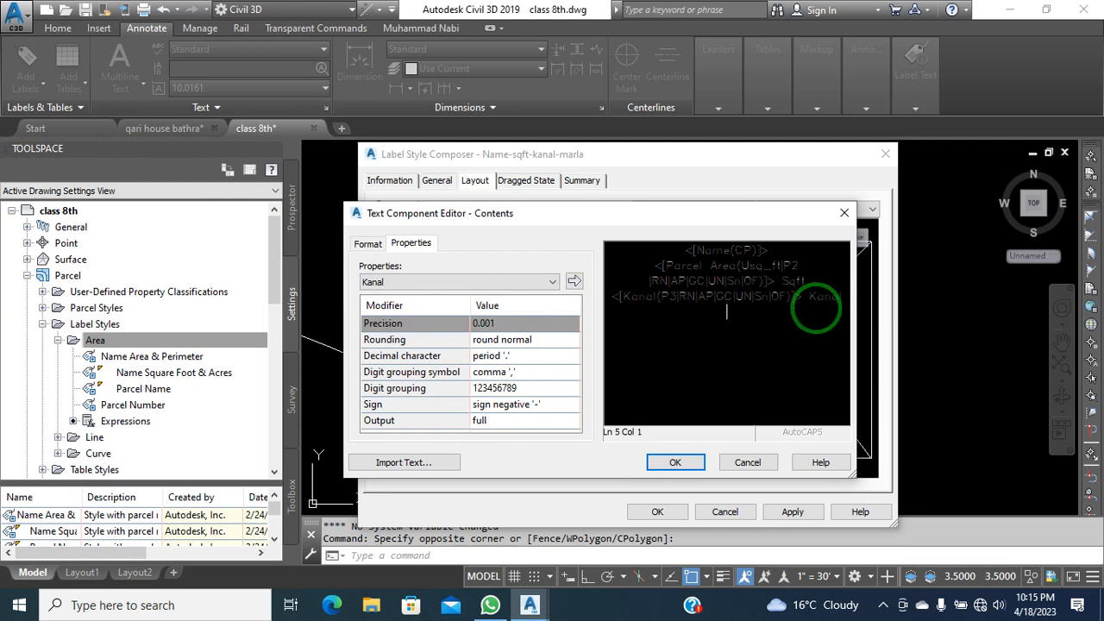
click(457, 282)
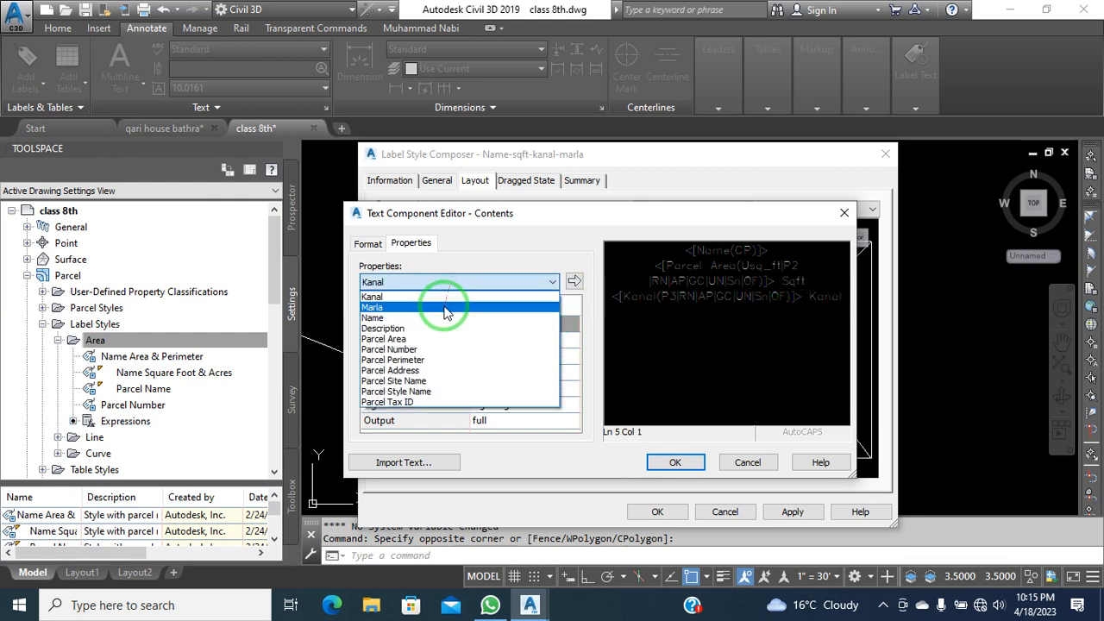
click(447, 308)
click(573, 280)
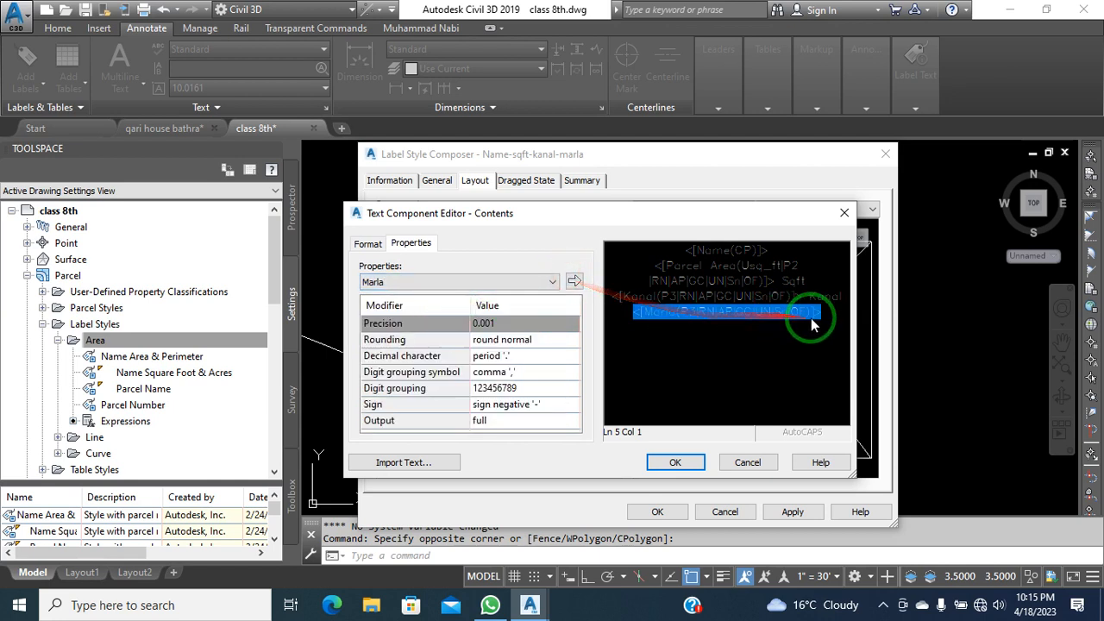
click(828, 321)
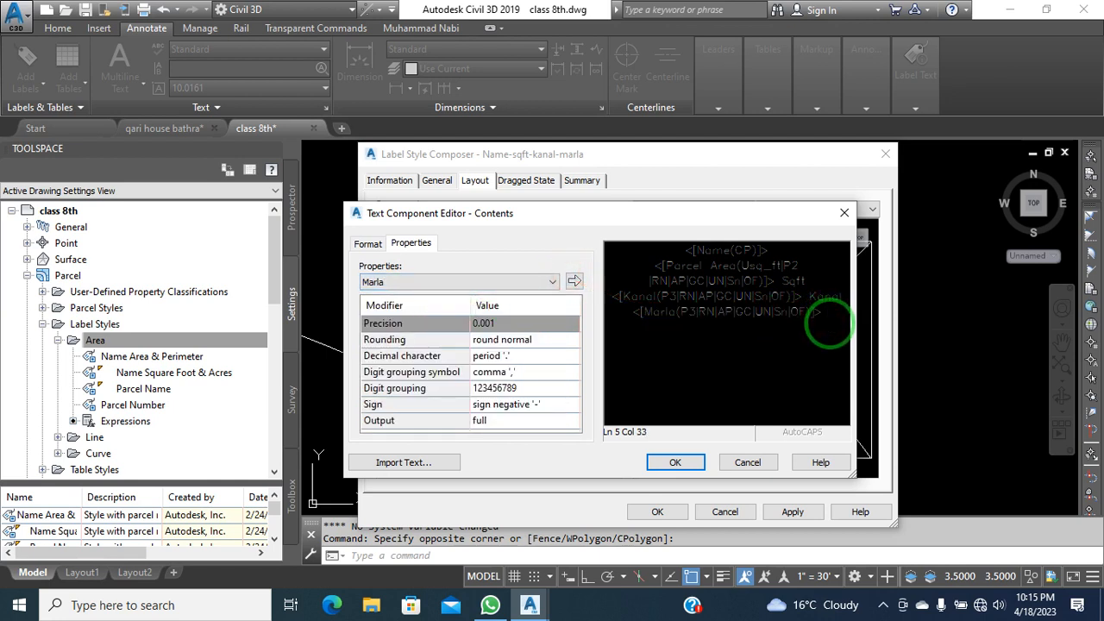
text(Marla)
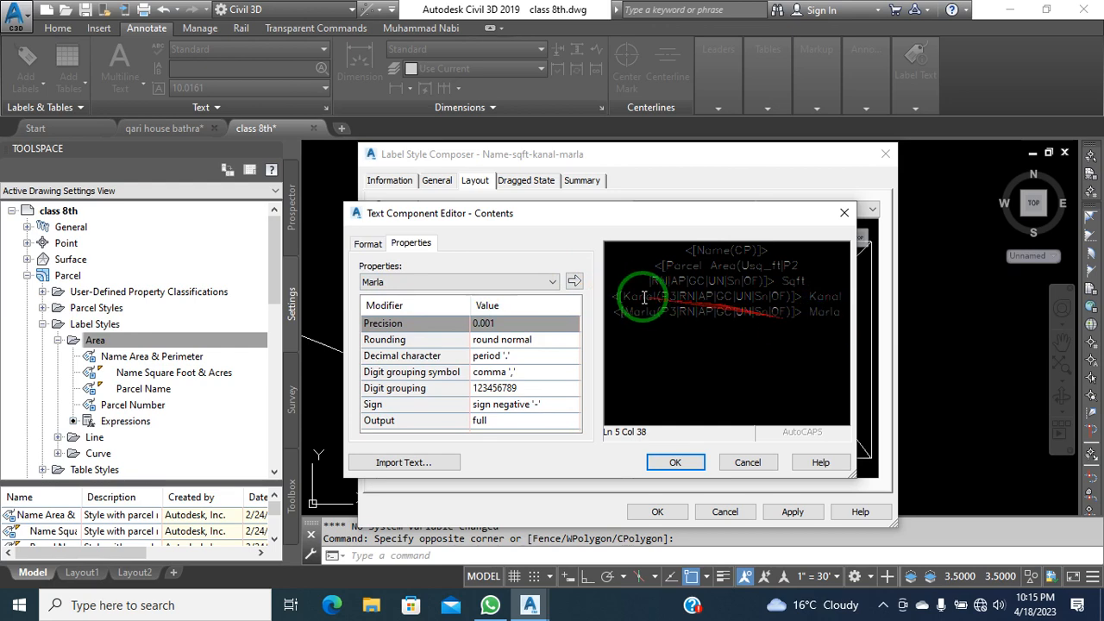
Accept the label text, then apply and save the Name-sqft-kanal-marla style
click(676, 462)
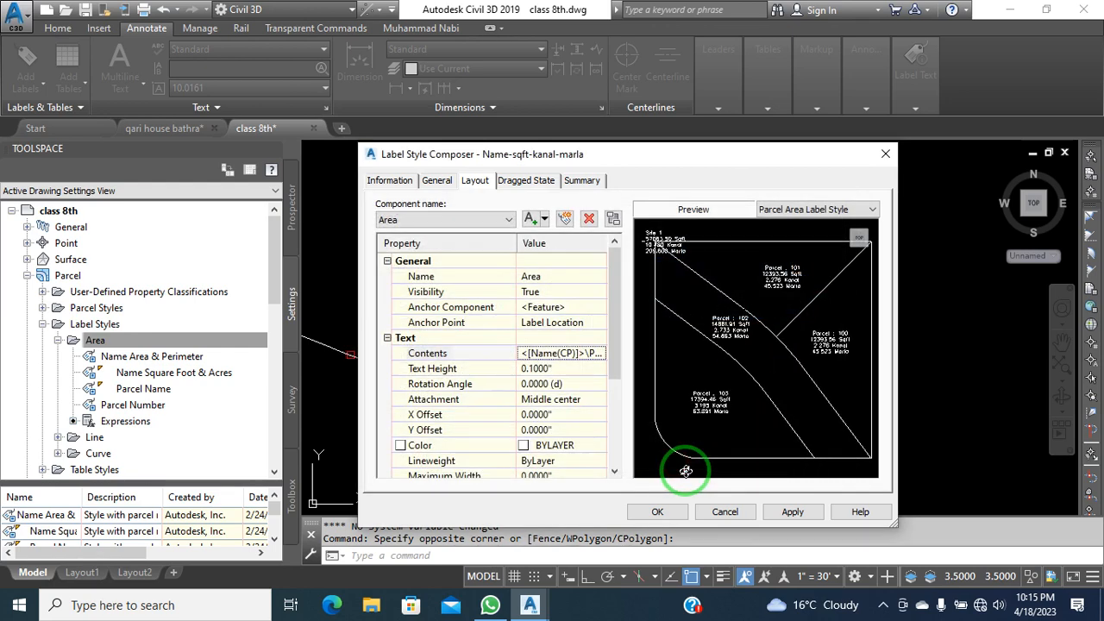
click(792, 512)
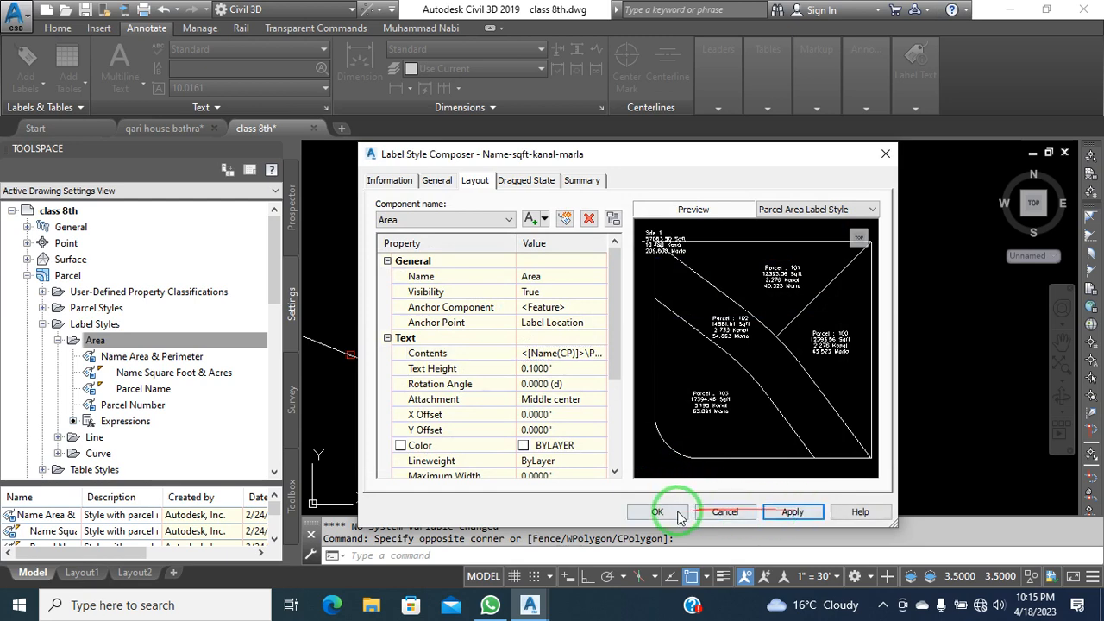
click(657, 511)
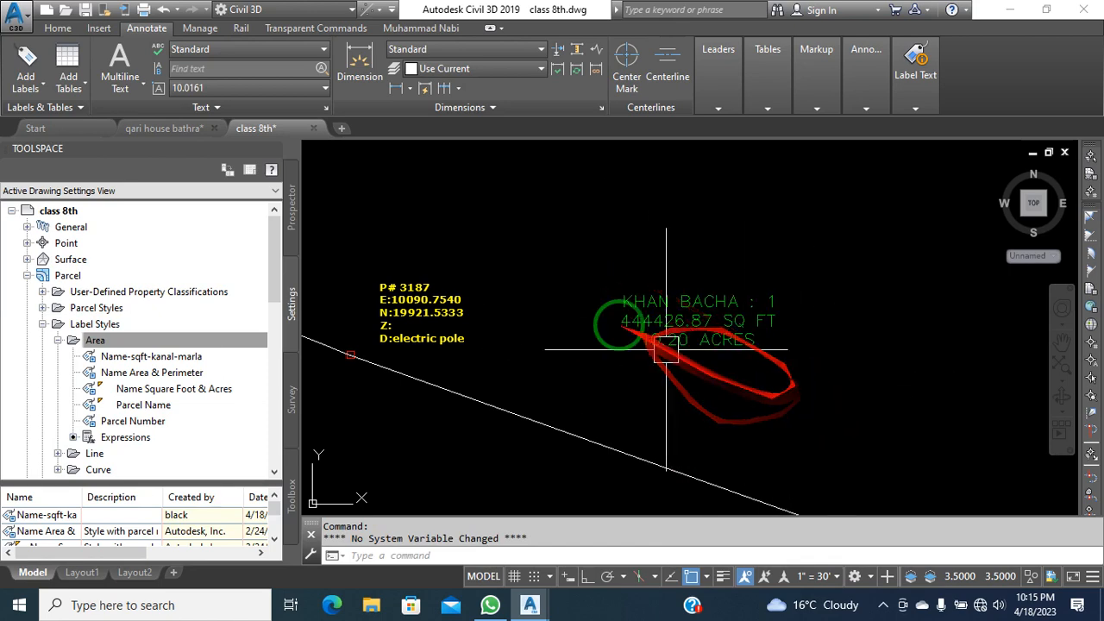
scroll(580, 297, down, 5)
scroll(630, 253, up, 6)
scroll(630, 252, down, 2)
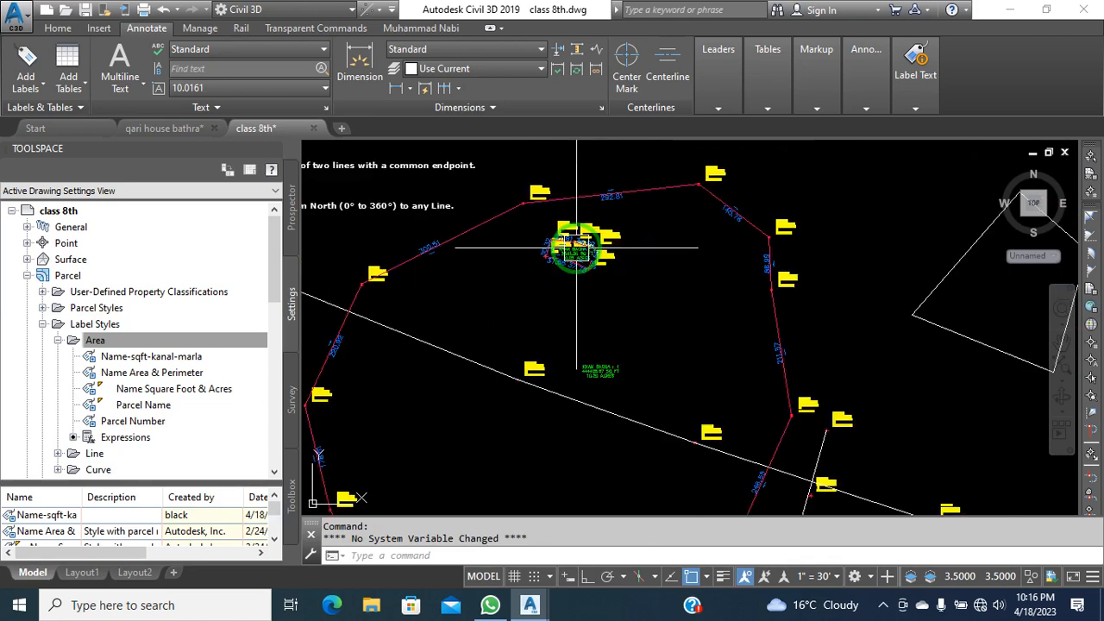
middle_drag(732, 232, 739, 225)
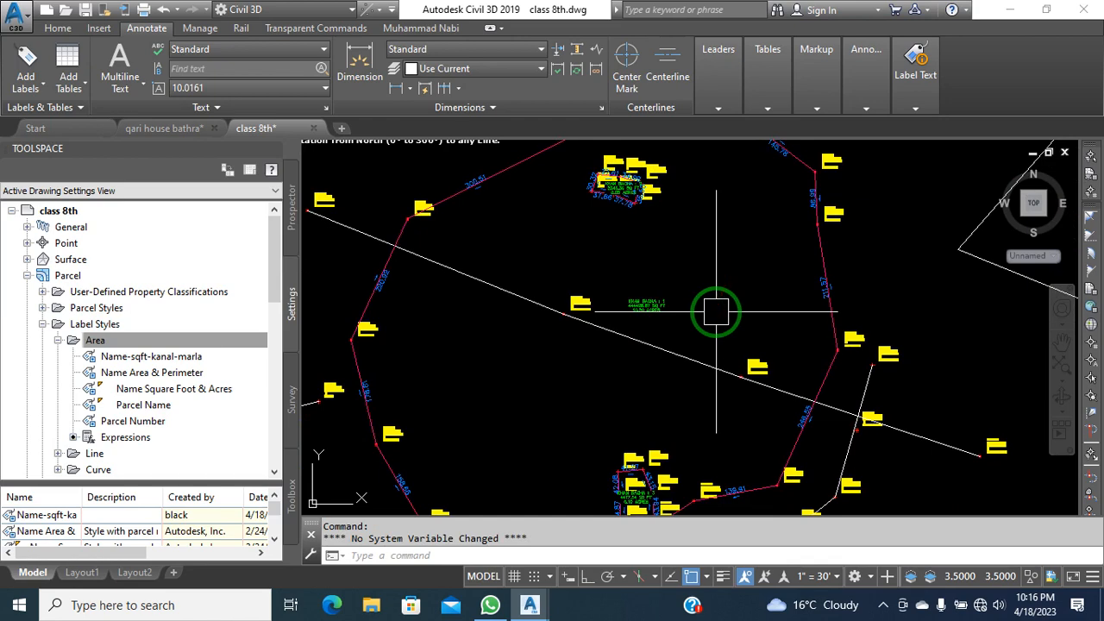
click(660, 307)
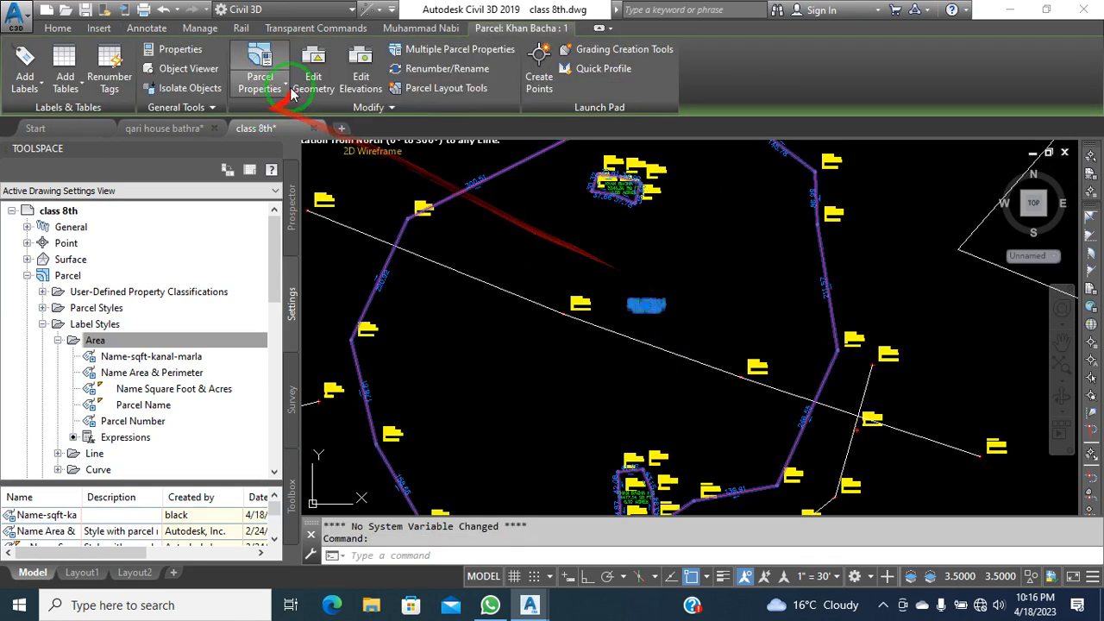
click(286, 89)
click(293, 112)
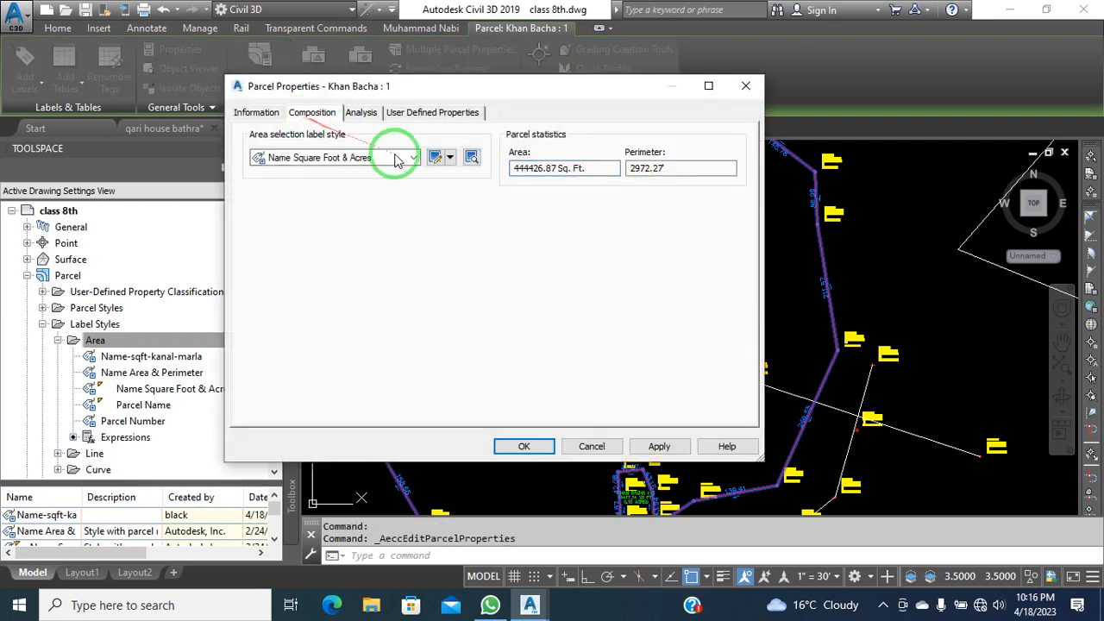
click(412, 158)
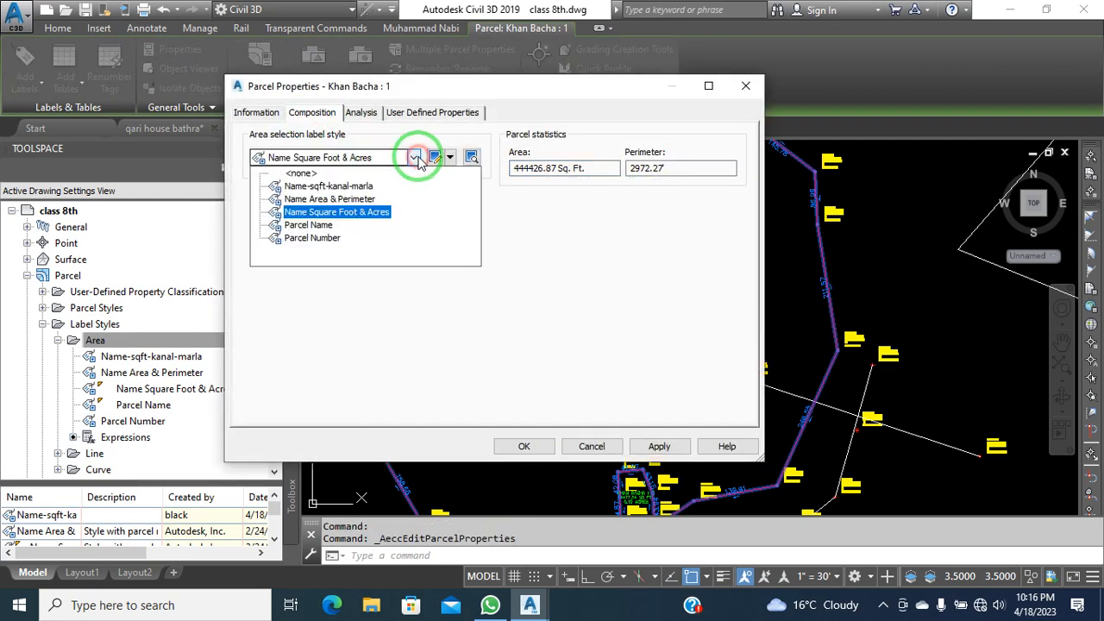
click(360, 185)
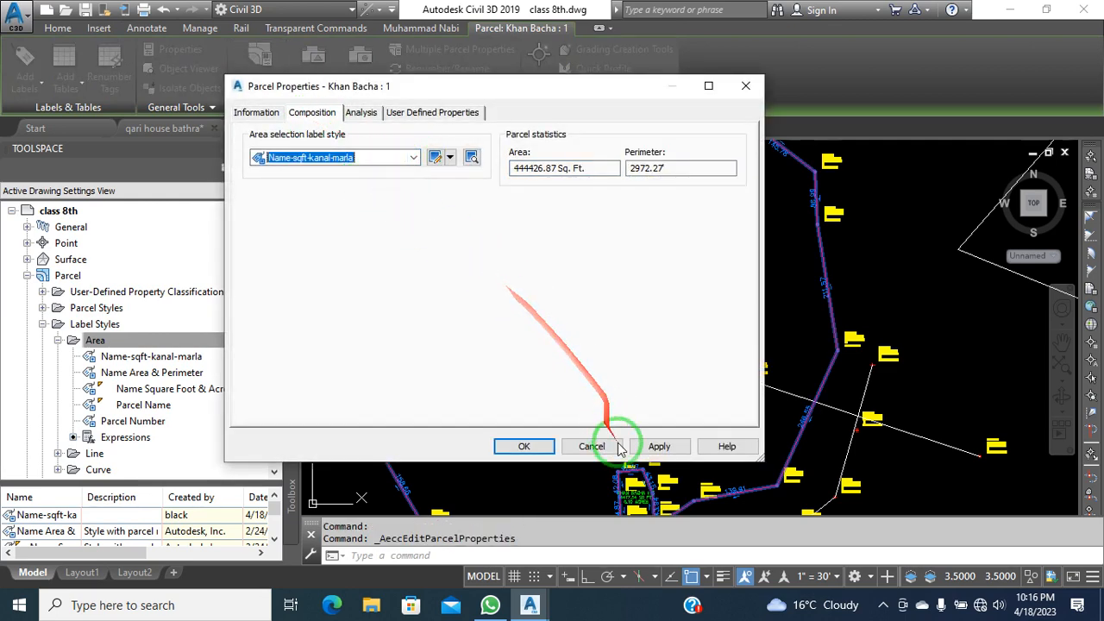
click(644, 446)
click(524, 446)
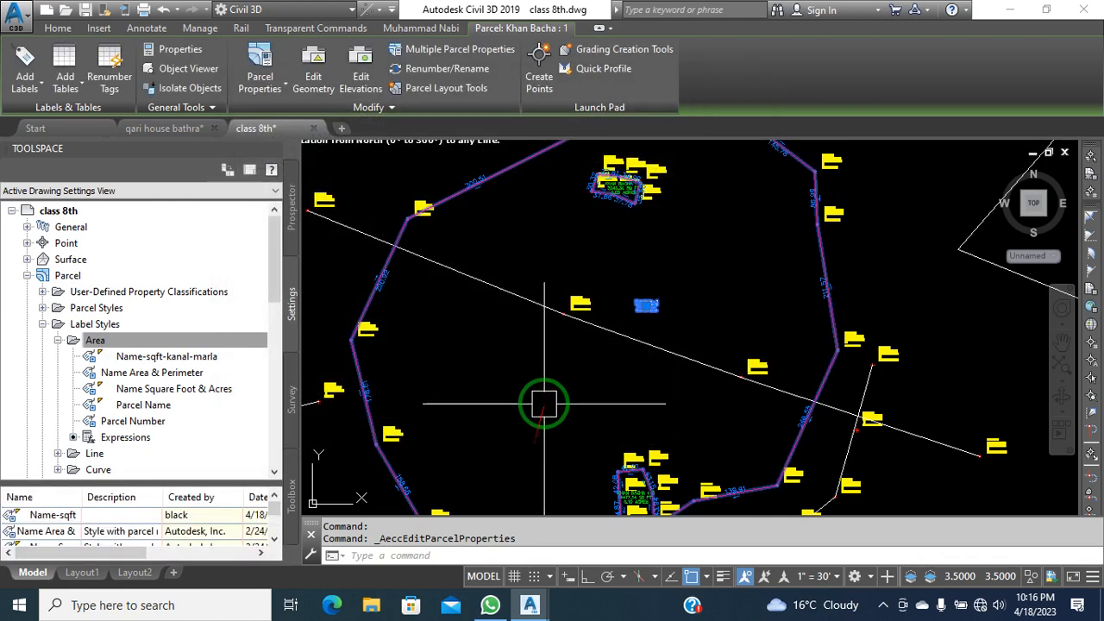
key(Escape)
key(Escape)
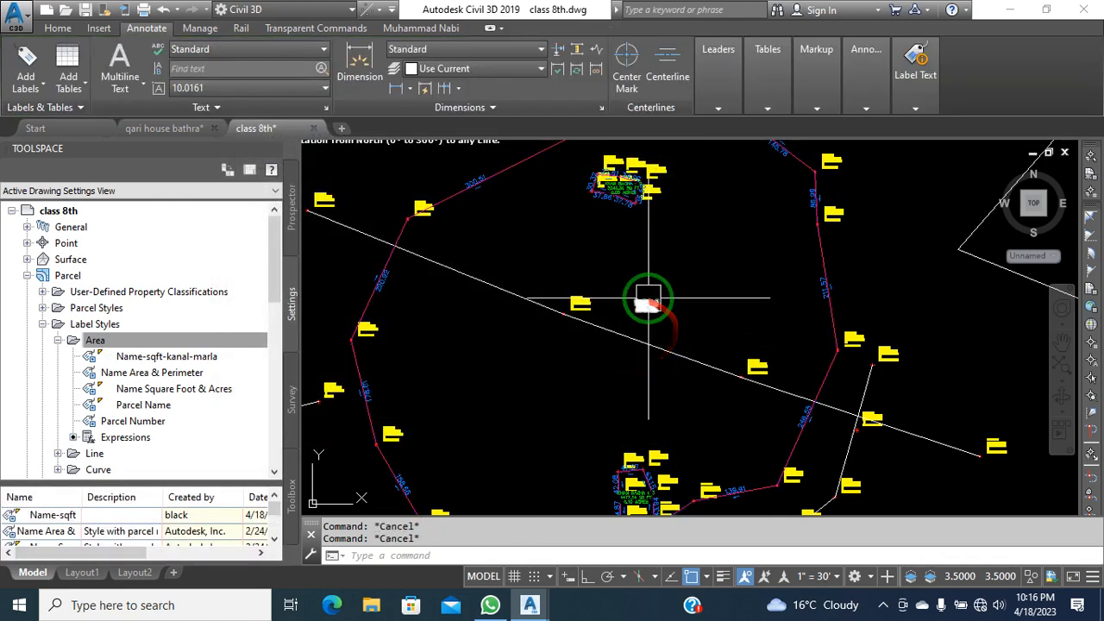
scroll(626, 247, up, 5)
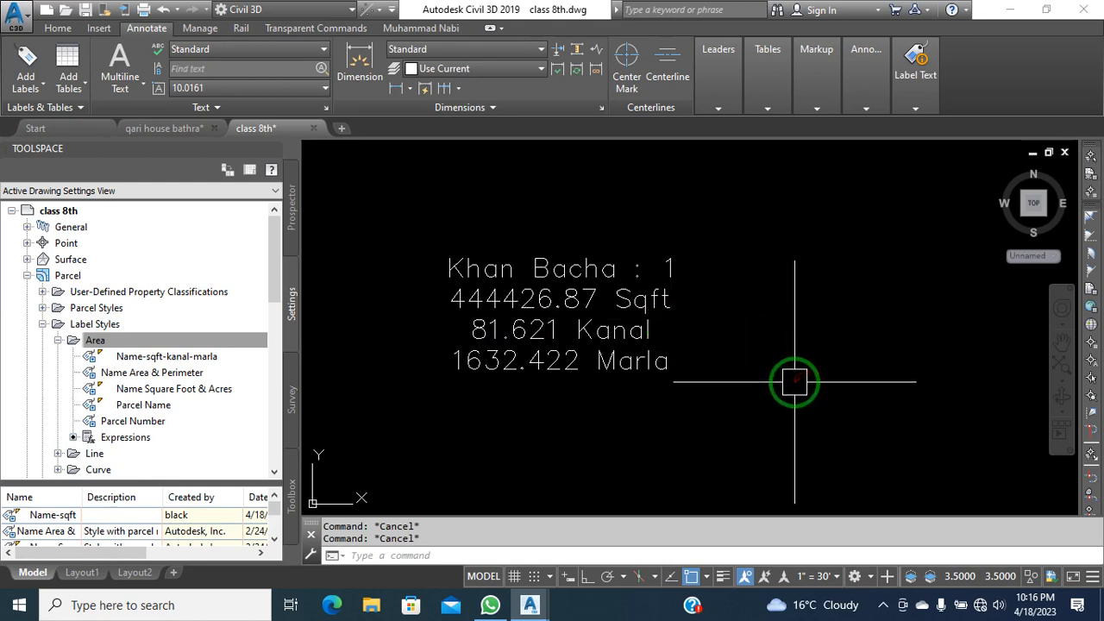
scroll(794, 301, down, 4)
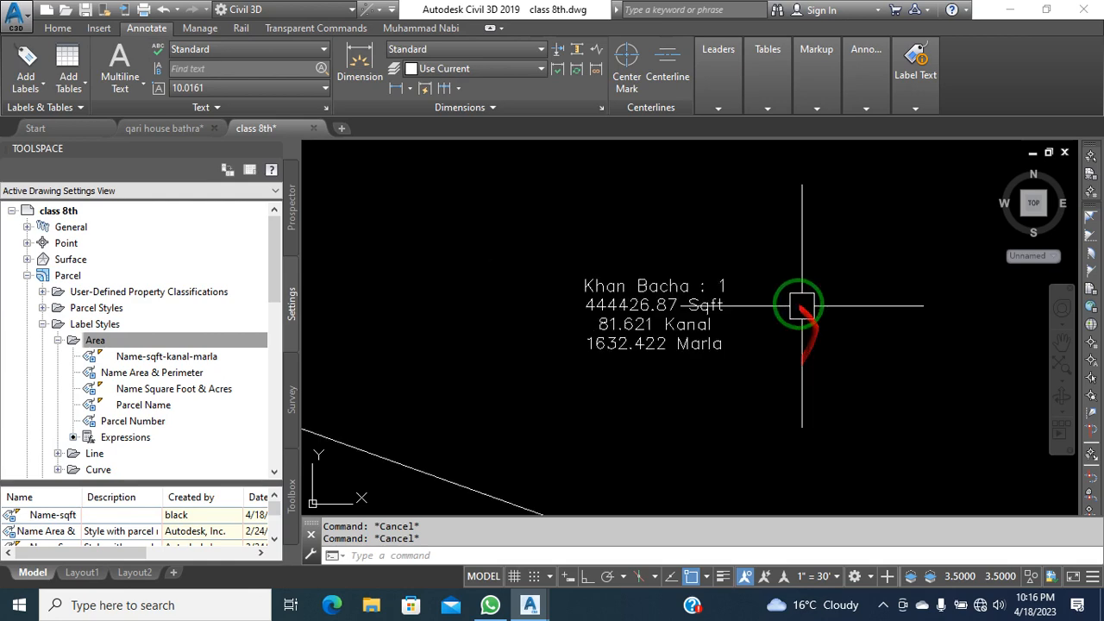
scroll(715, 365, up, 5)
middle_drag(781, 319, 634, 419)
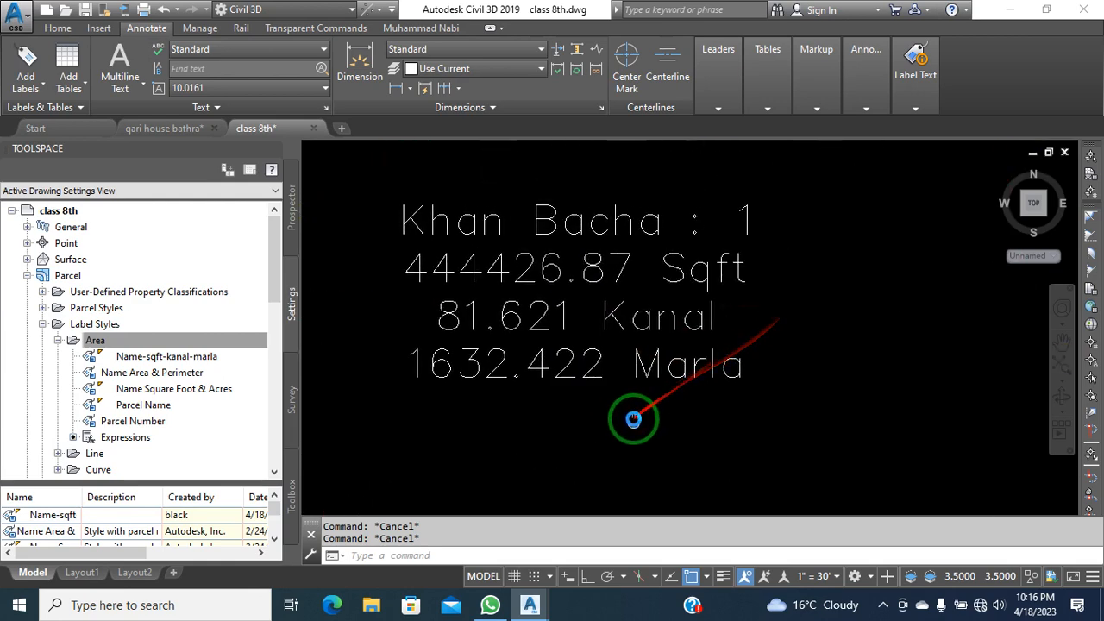
scroll(692, 343, down, 2)
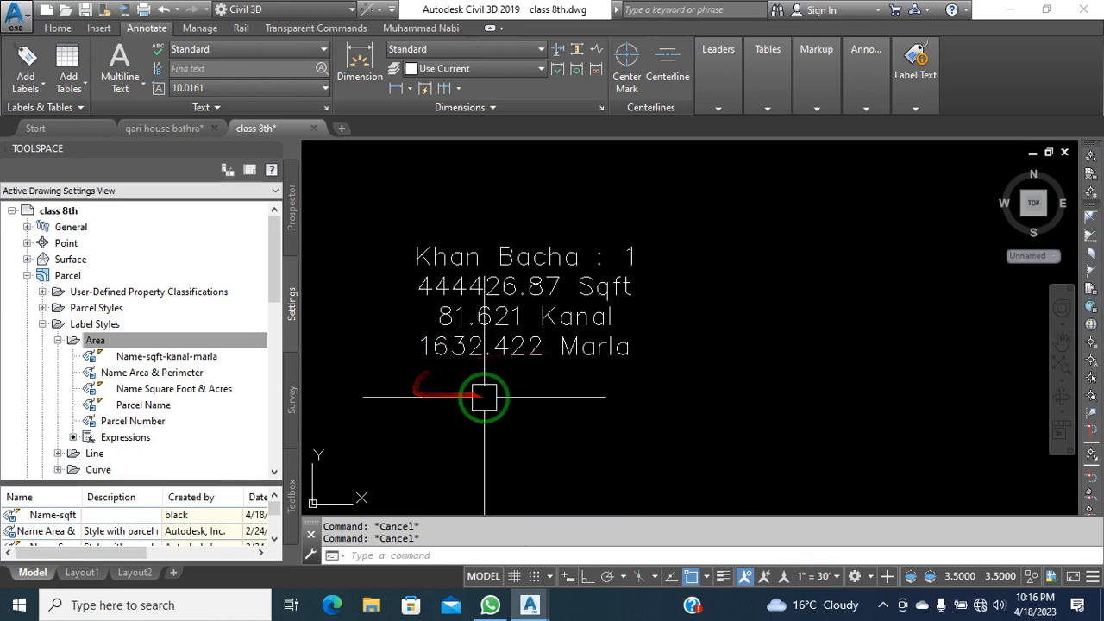
scroll(509, 371, down, 5)
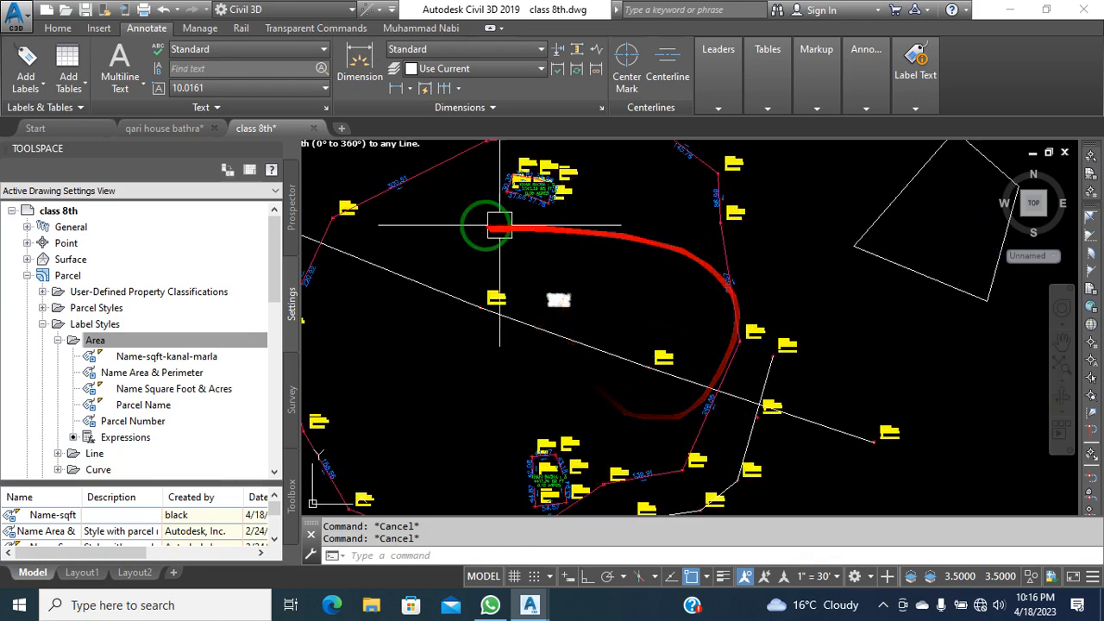
click(560, 304)
middle_drag(613, 313, 735, 307)
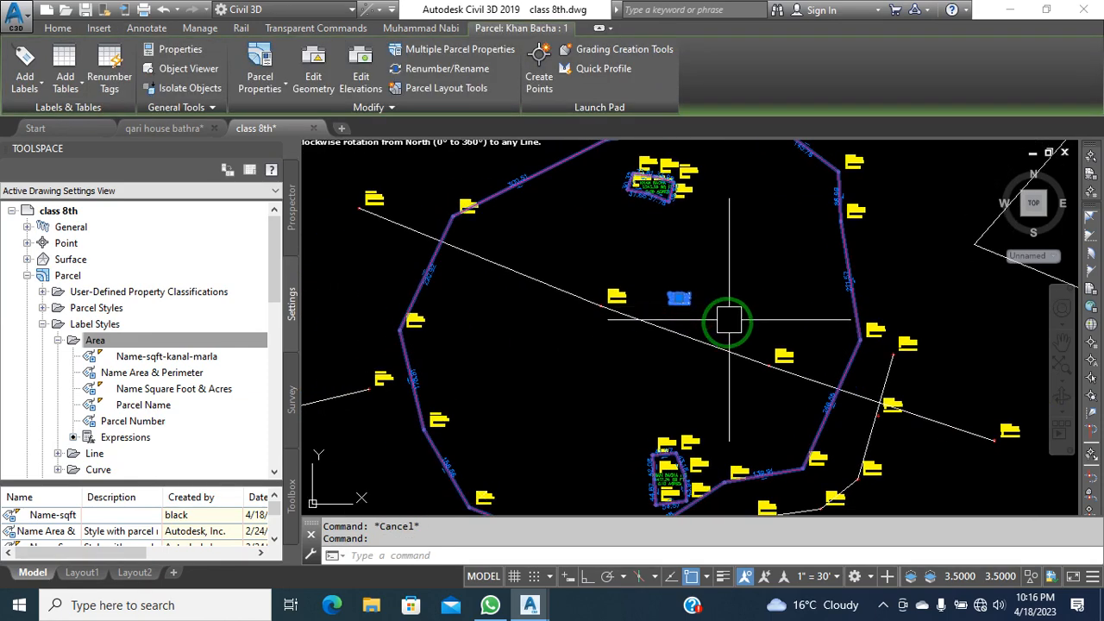
key(Escape)
scroll(677, 300, up, 6)
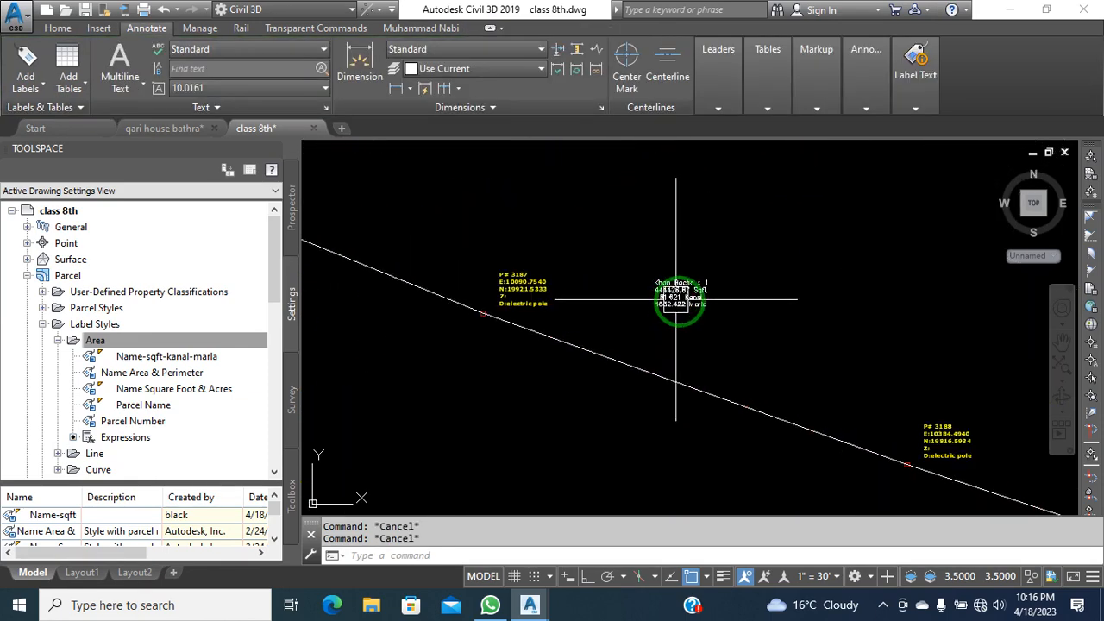
scroll(690, 320, down, 6)
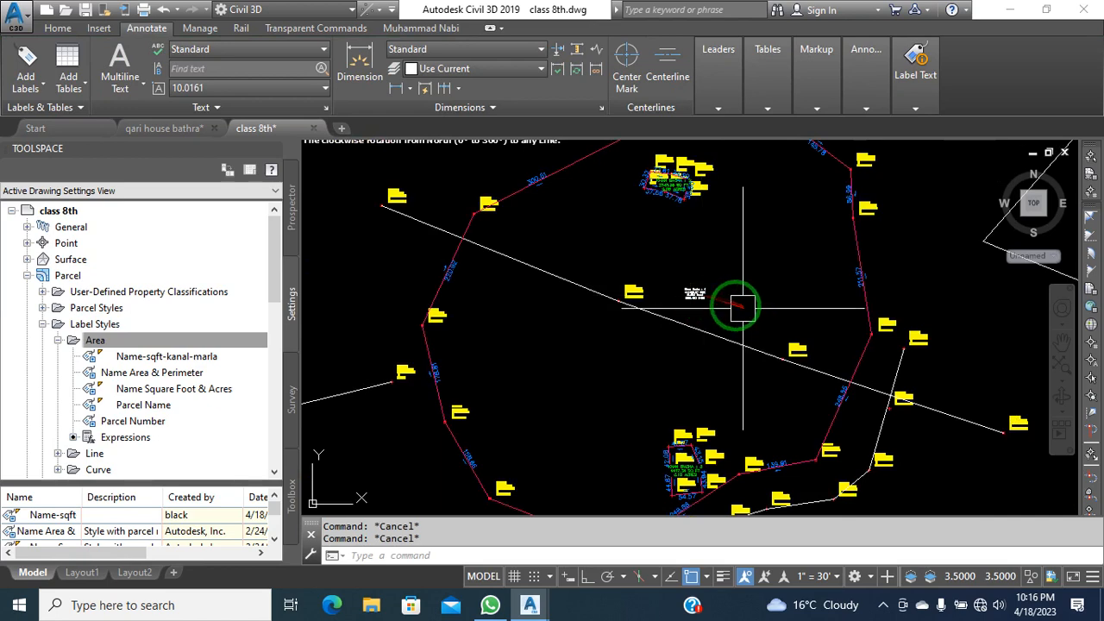
scroll(742, 310, up, 6)
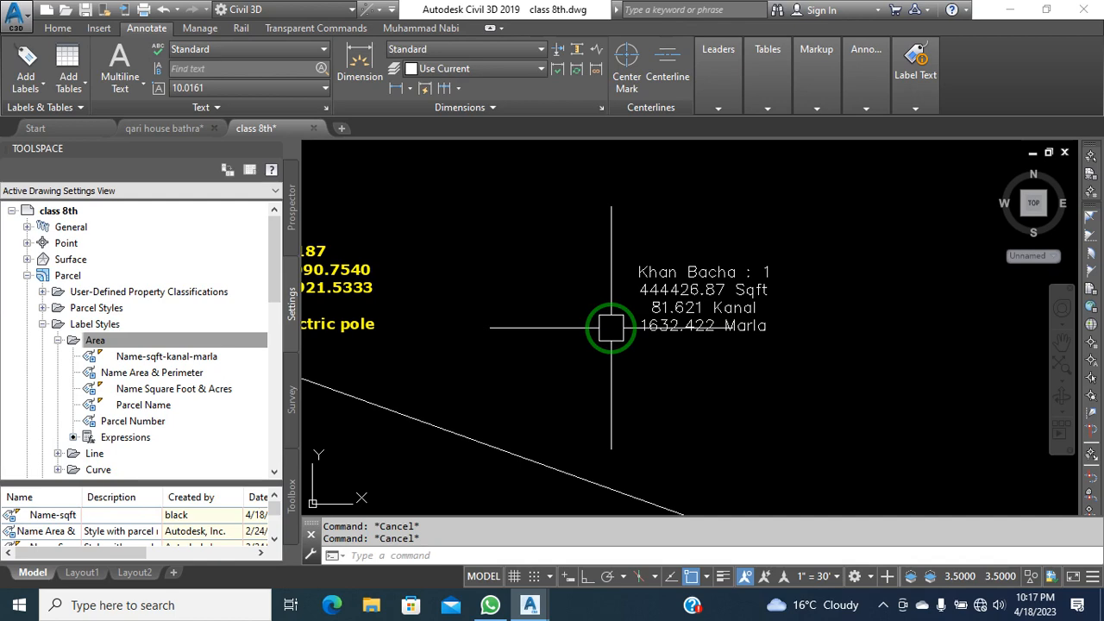
scroll(611, 328, down, 5)
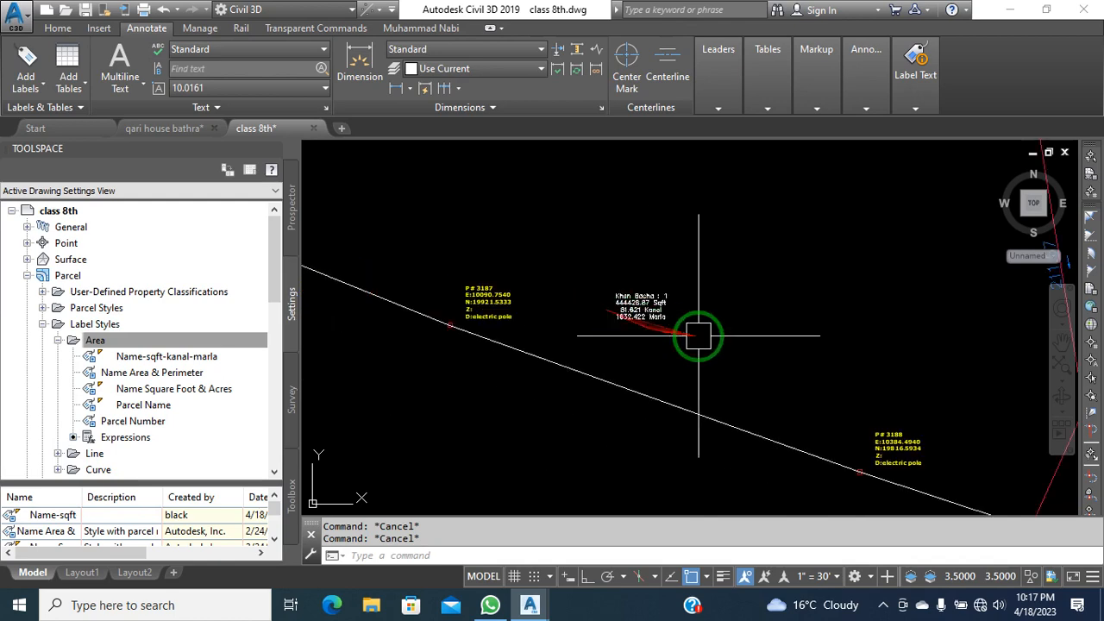
middle_drag(615, 309, 646, 297)
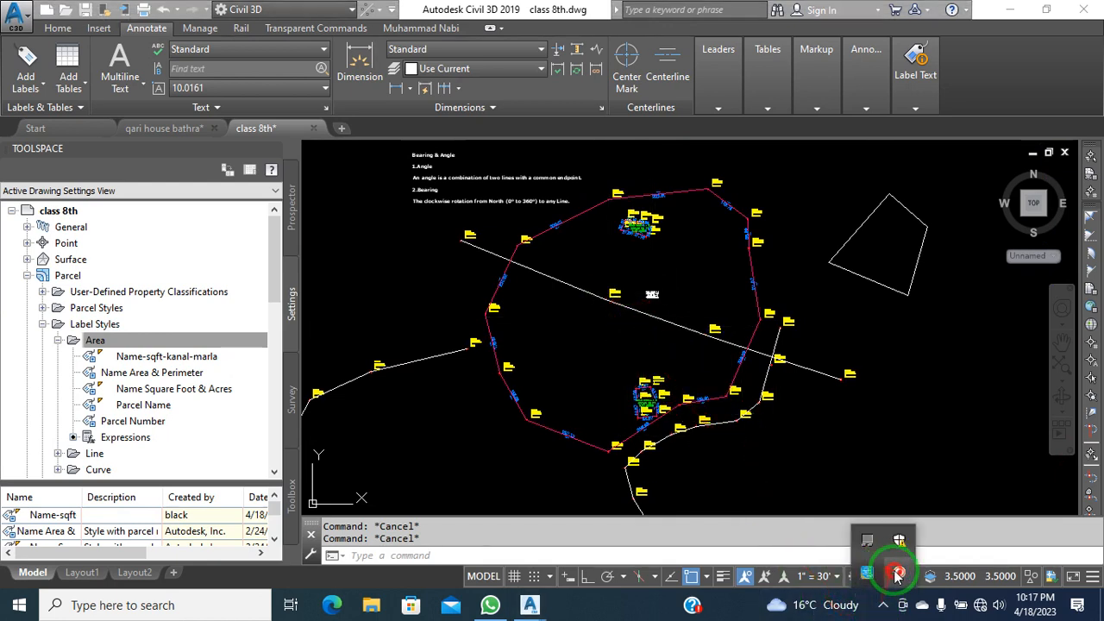
mouse_move(889, 569)
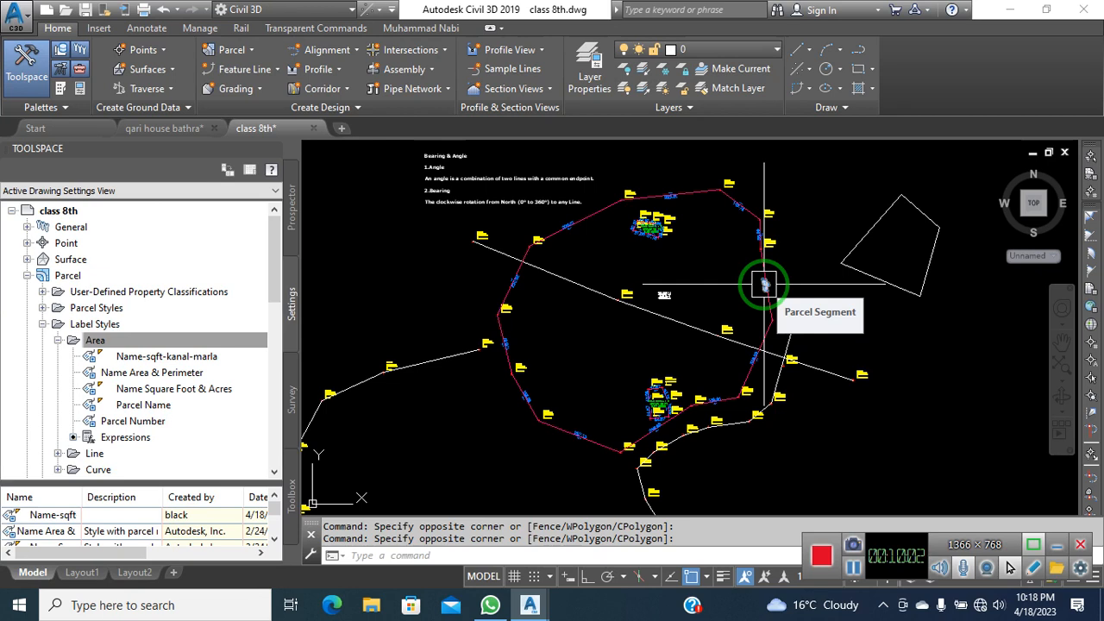
Draw two parallel diagonal lines across the parcel from upper right to lower left
click(760, 235)
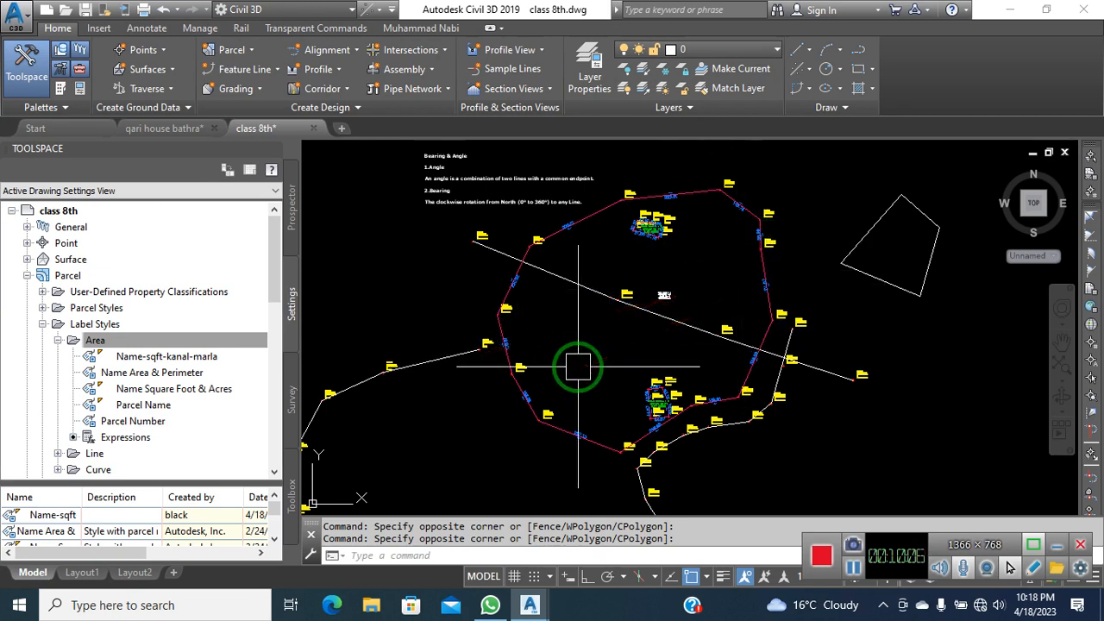
text(l)
key(Return)
click(808, 210)
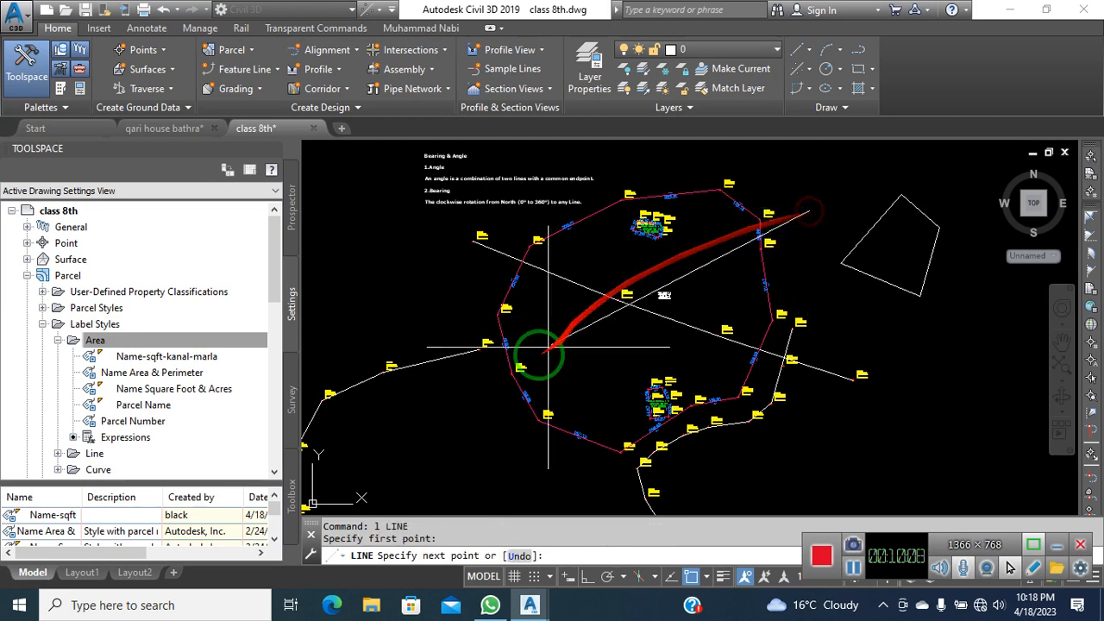
click(455, 384)
key(Escape)
click(822, 284)
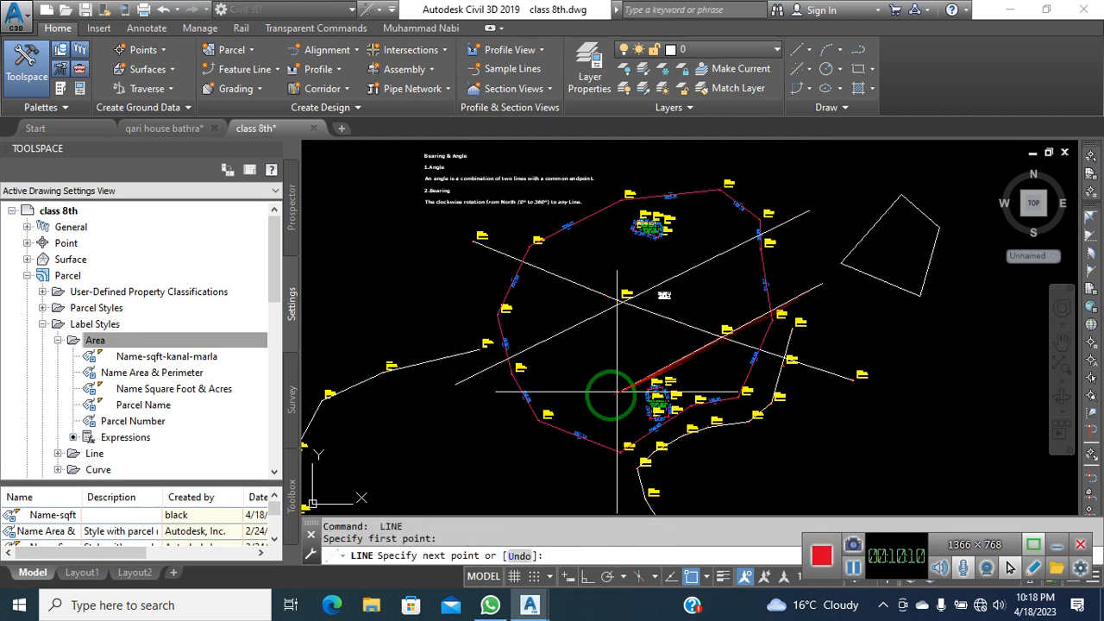
click(510, 438)
key(Escape)
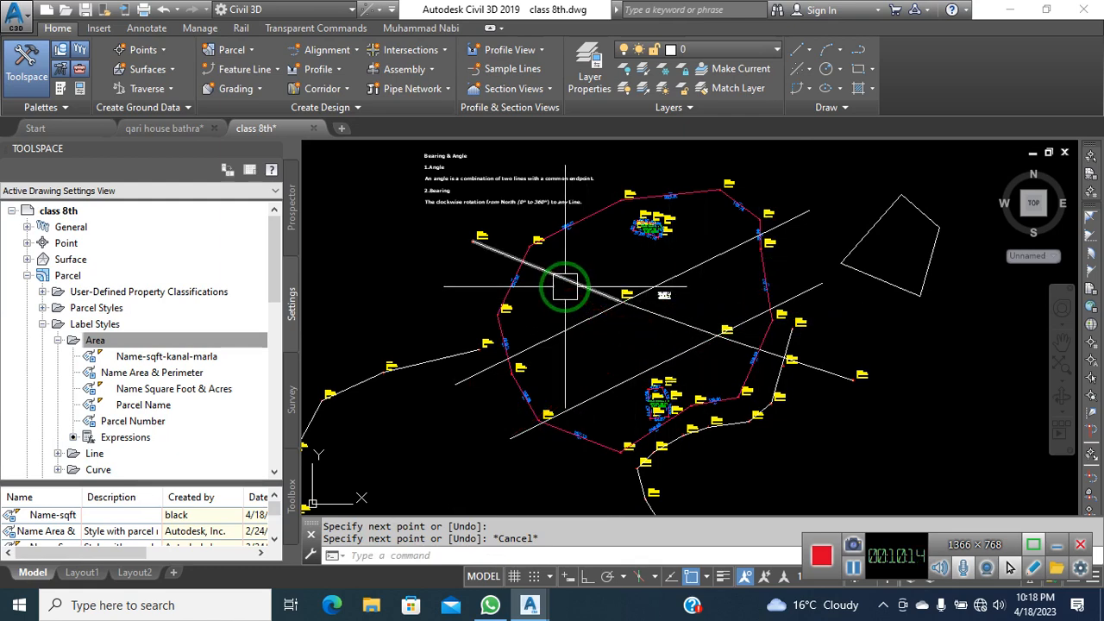
Select the diagonal line and check its layer in the Layer list without changing it
scroll(505, 227, up, 5)
scroll(503, 254, down, 2)
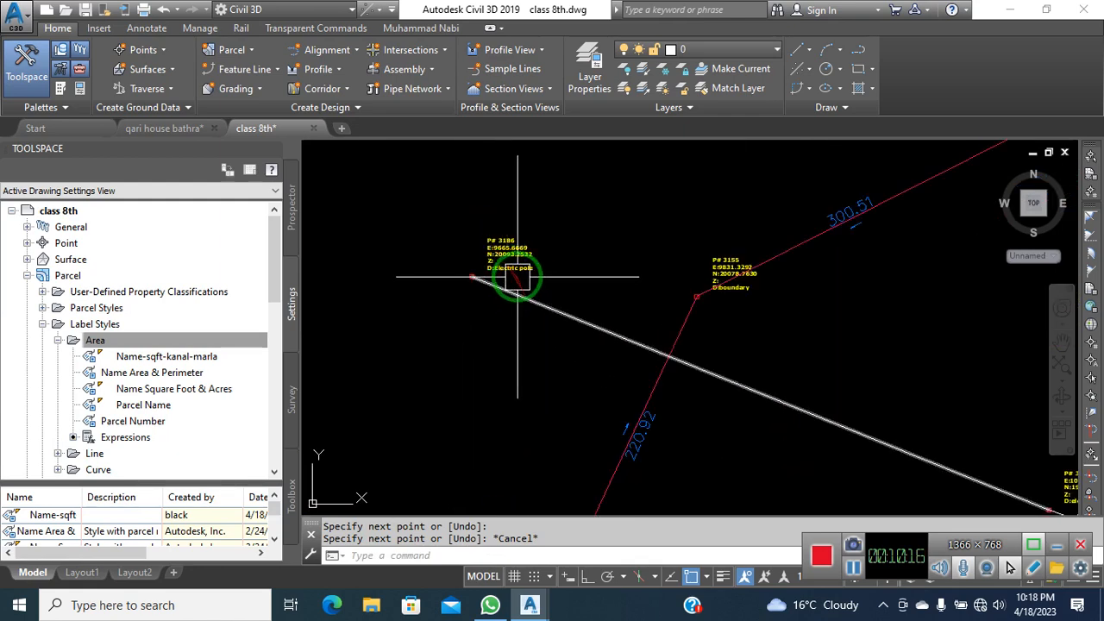
scroll(517, 275, up, 6)
scroll(515, 274, down, 4)
scroll(530, 276, down, 6)
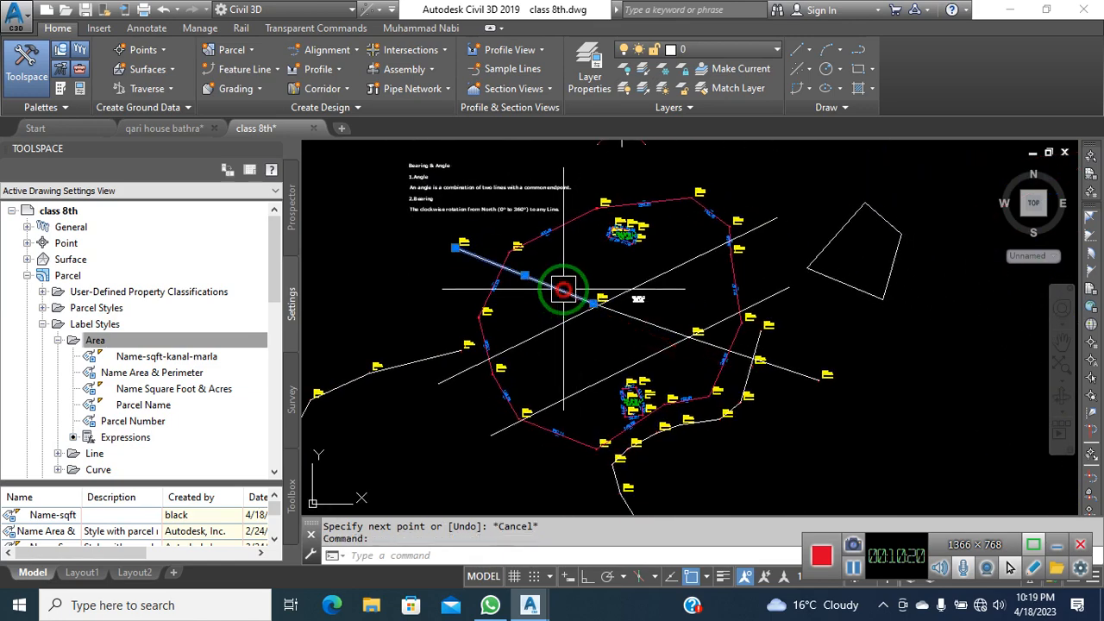
click(665, 324)
scroll(742, 350, up, 4)
scroll(776, 366, down, 3)
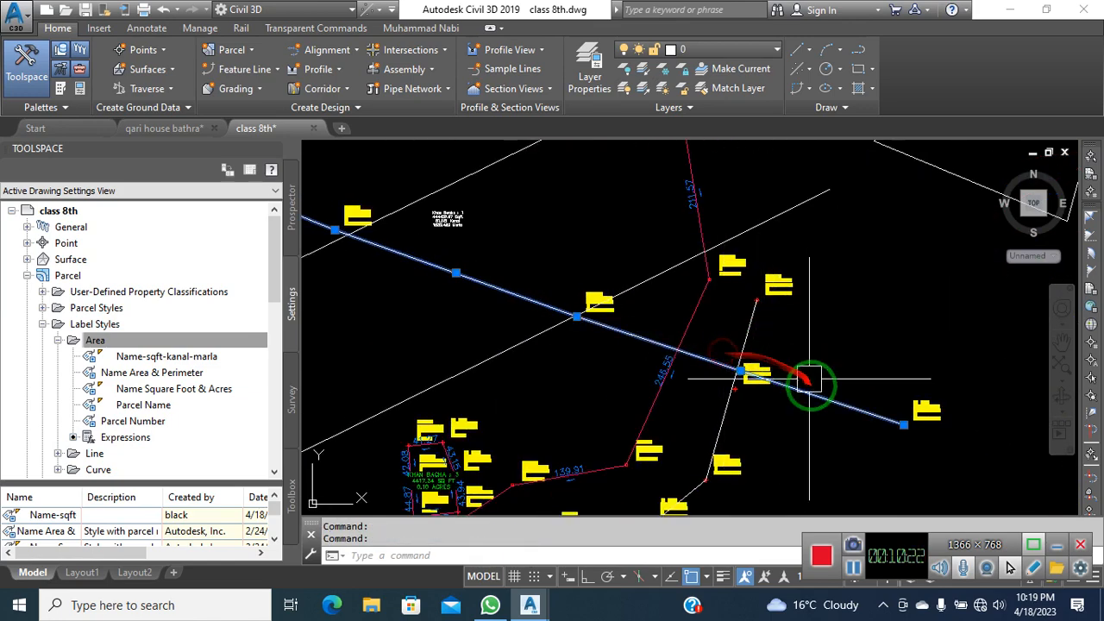
click(698, 51)
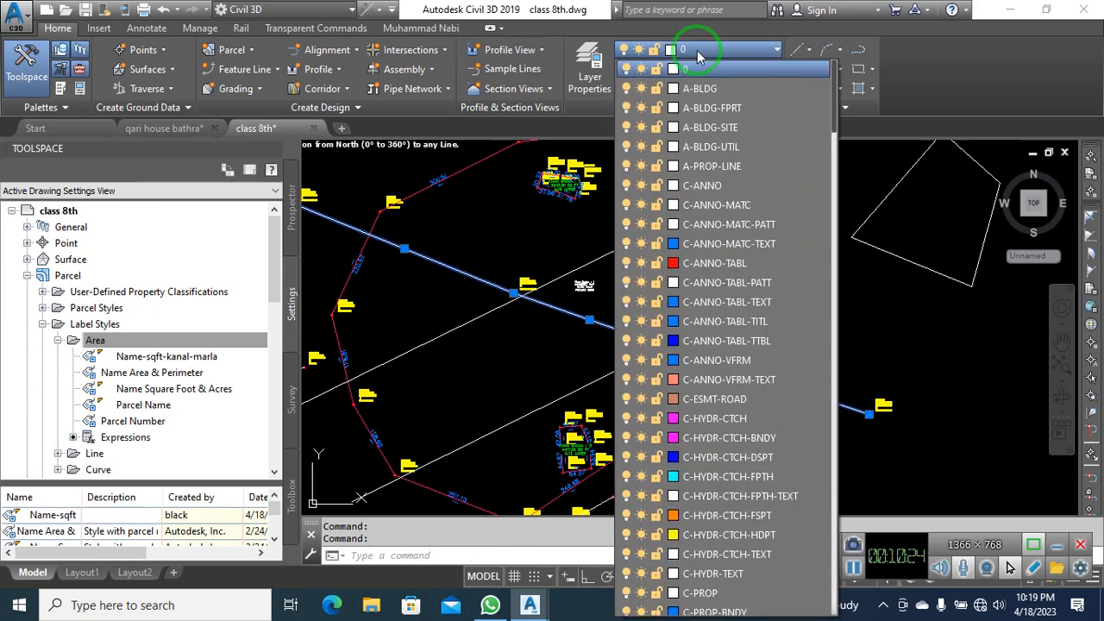
click(705, 53)
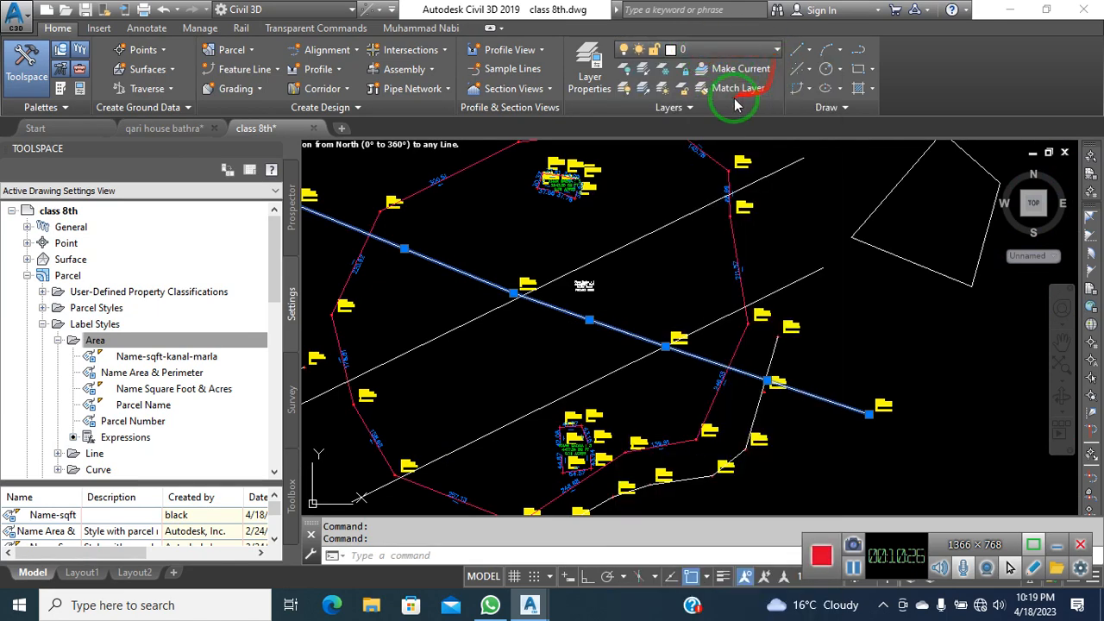
Create a new layer HT and give it yellow colour 50
click(592, 82)
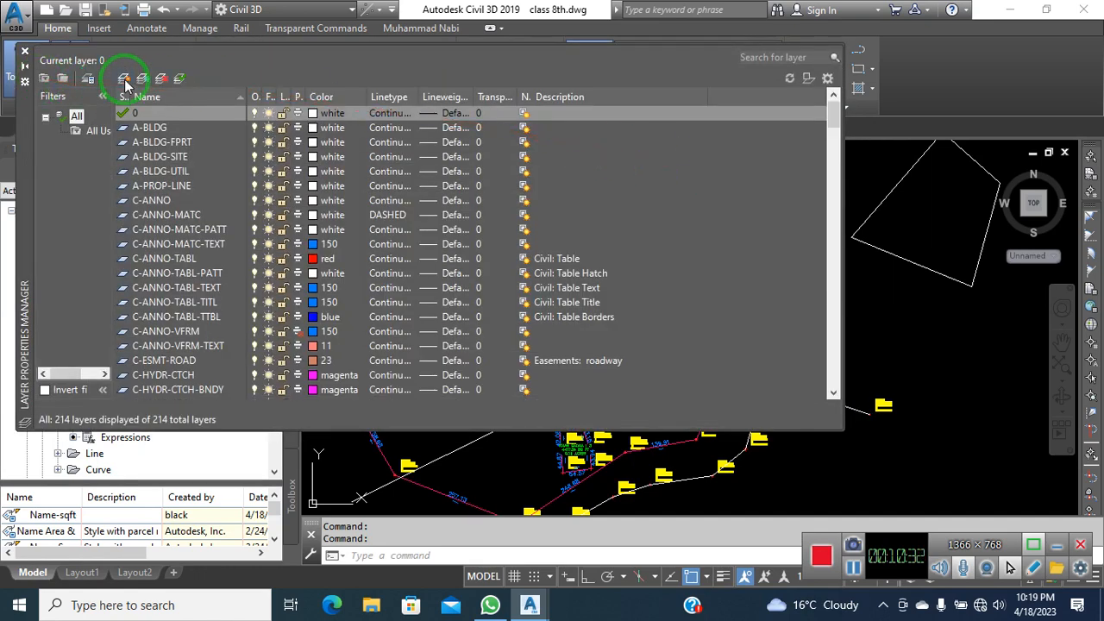
click(125, 79)
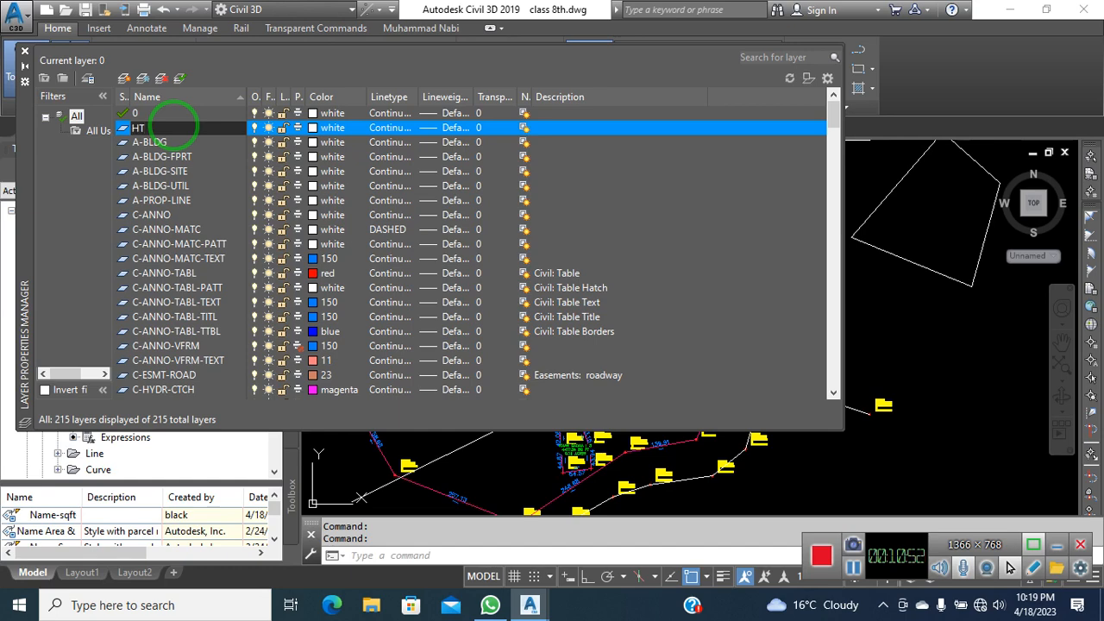
click(326, 128)
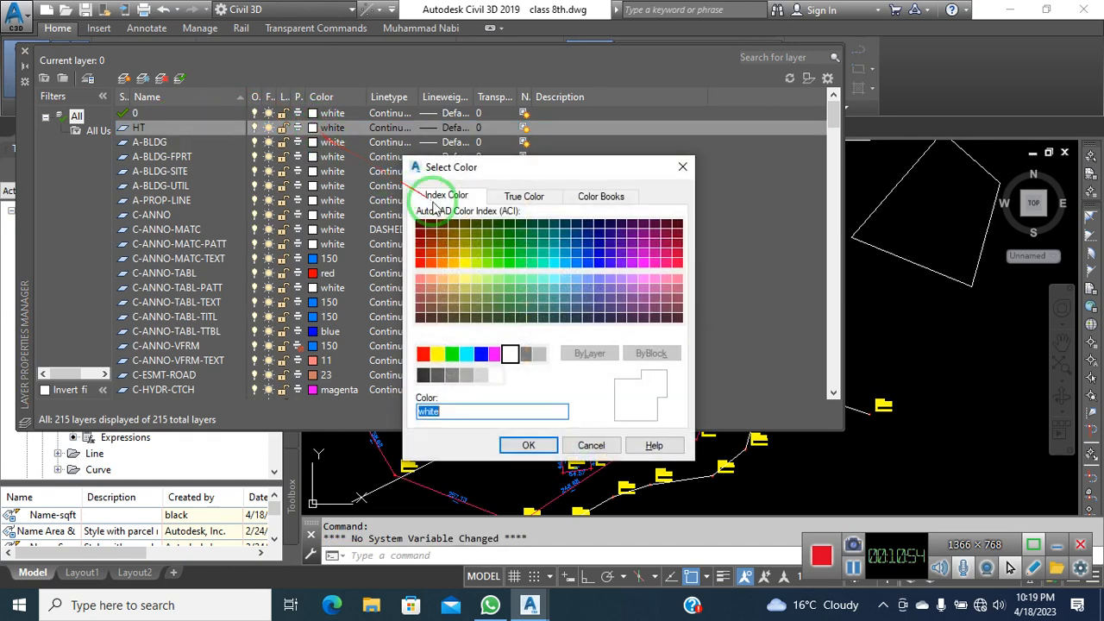
click(466, 266)
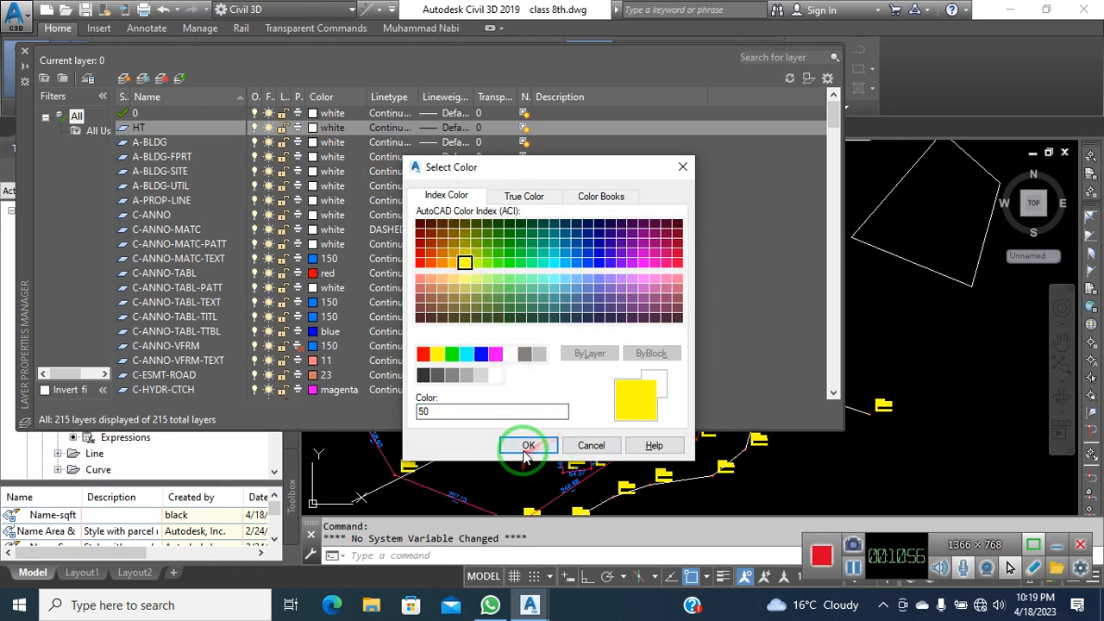
click(527, 445)
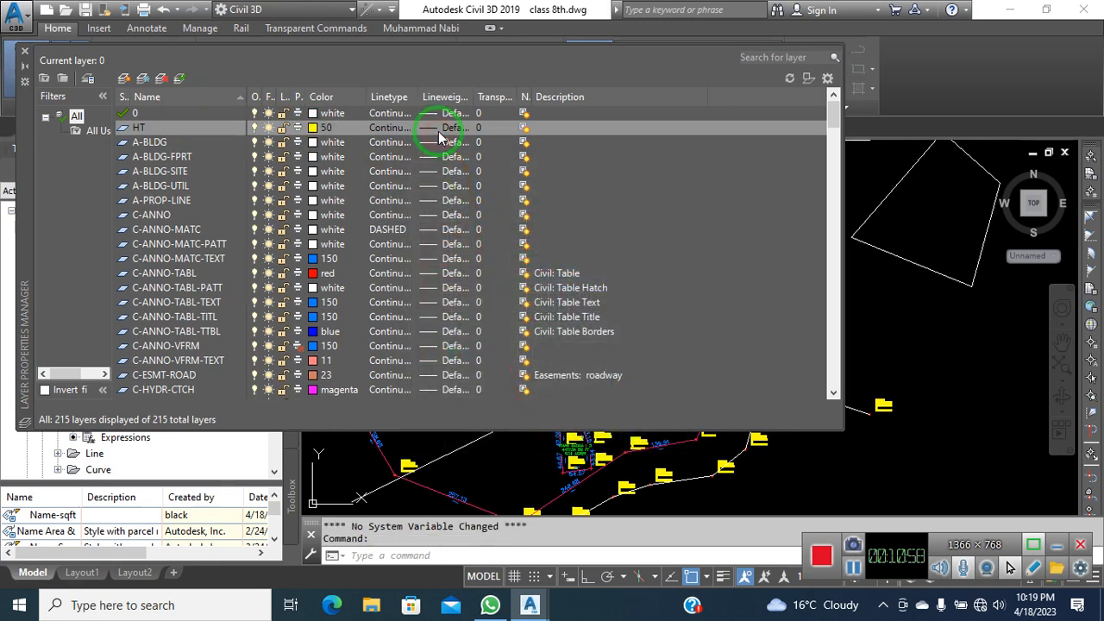
Set layer HT's linetype to DASHED2 and close the Layer Properties Manager
click(444, 127)
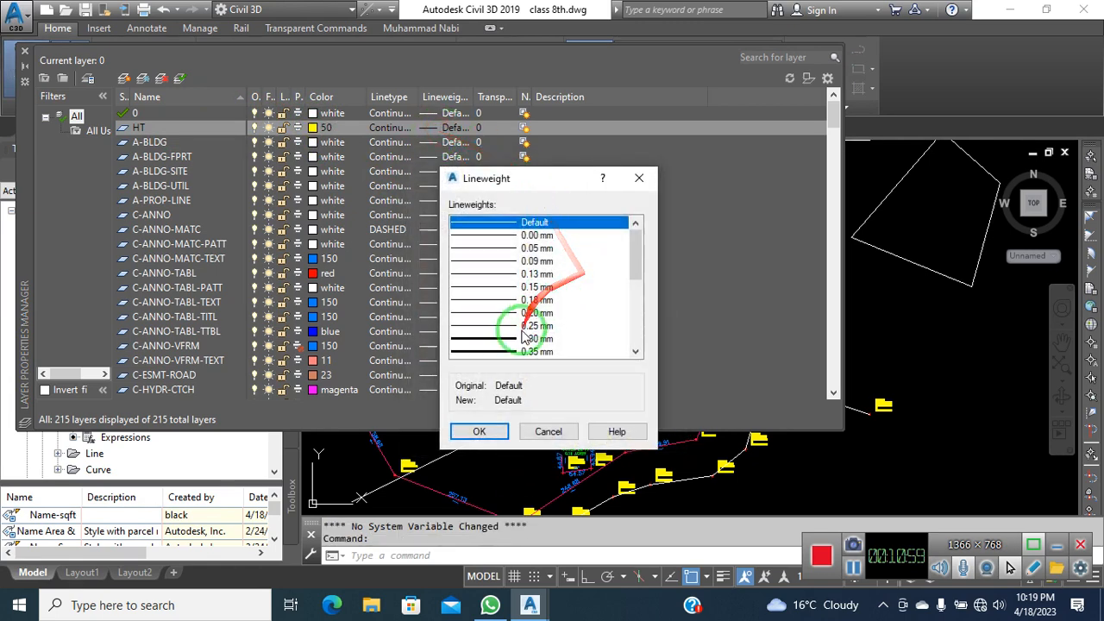
click(640, 177)
click(402, 128)
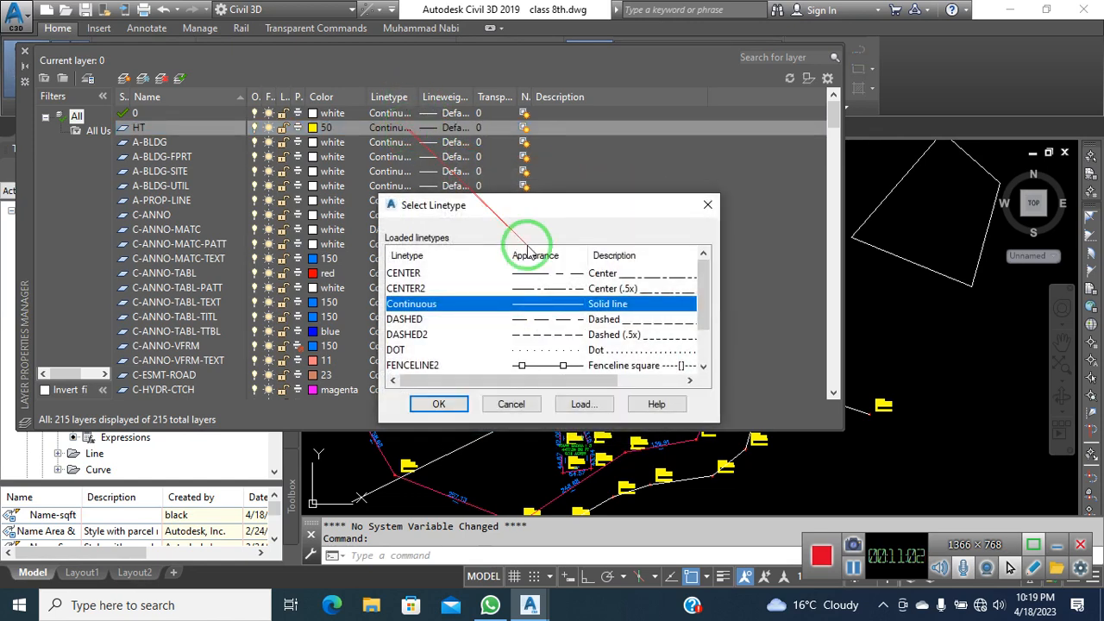
click(405, 320)
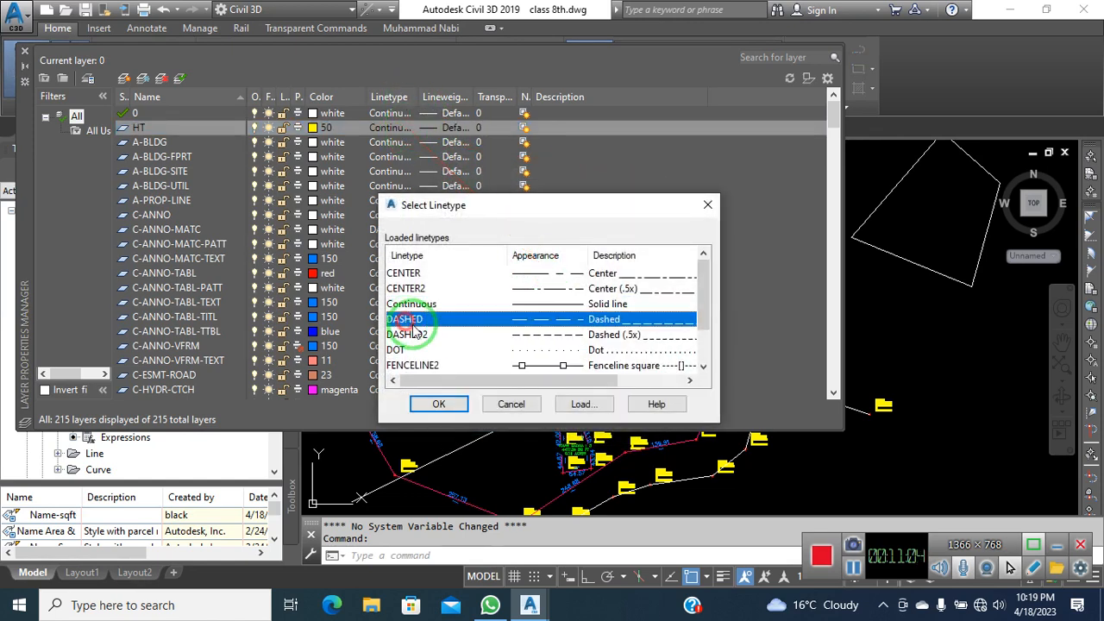
click(407, 335)
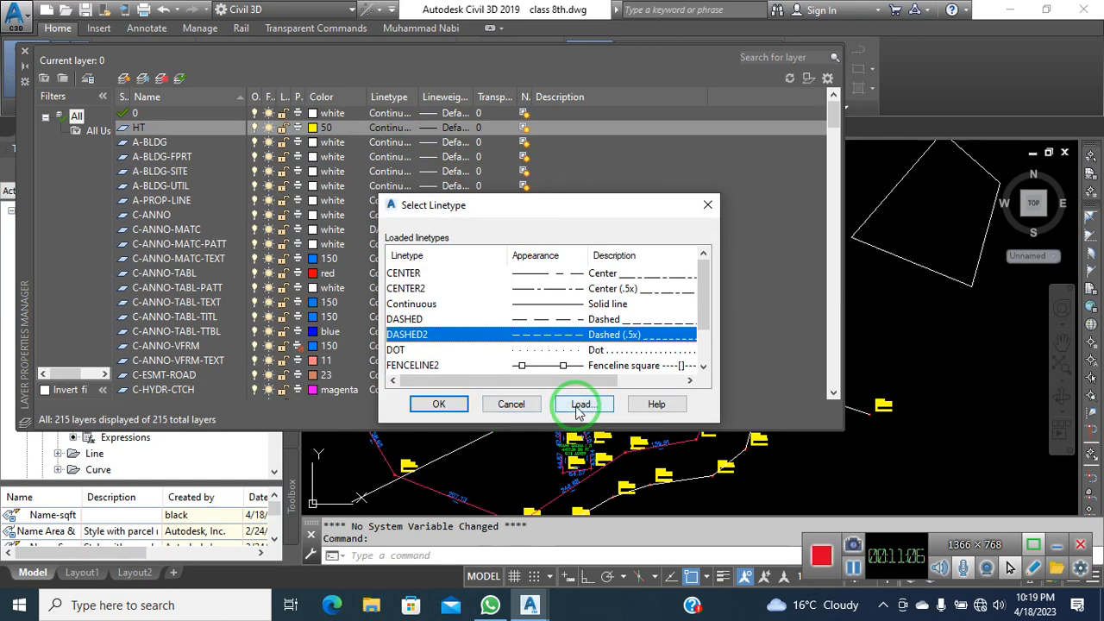
click(578, 406)
click(565, 416)
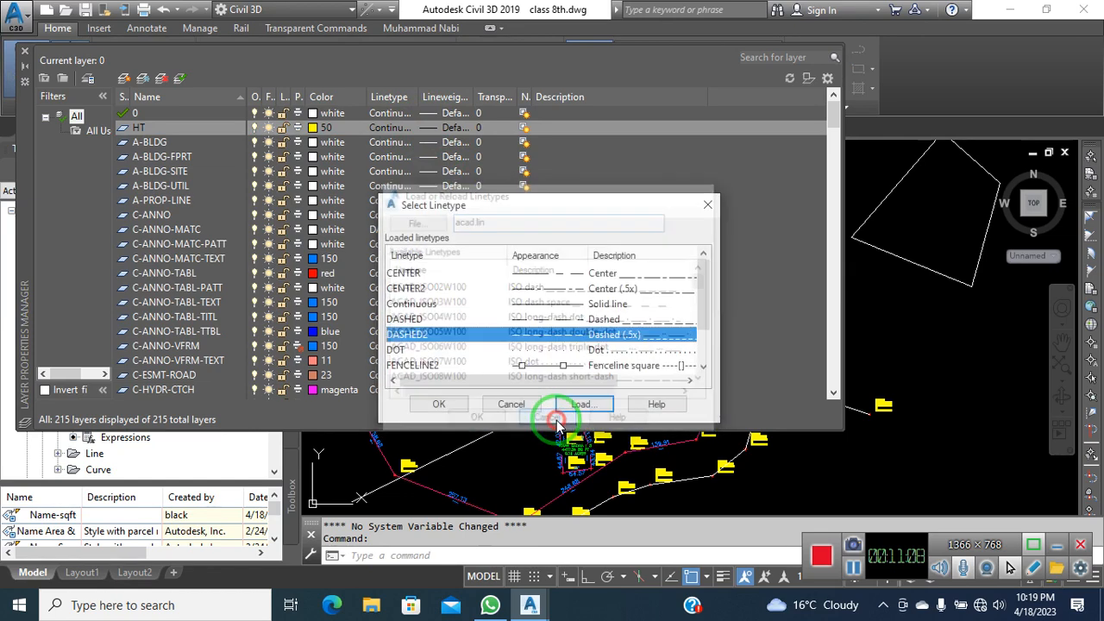
click(452, 406)
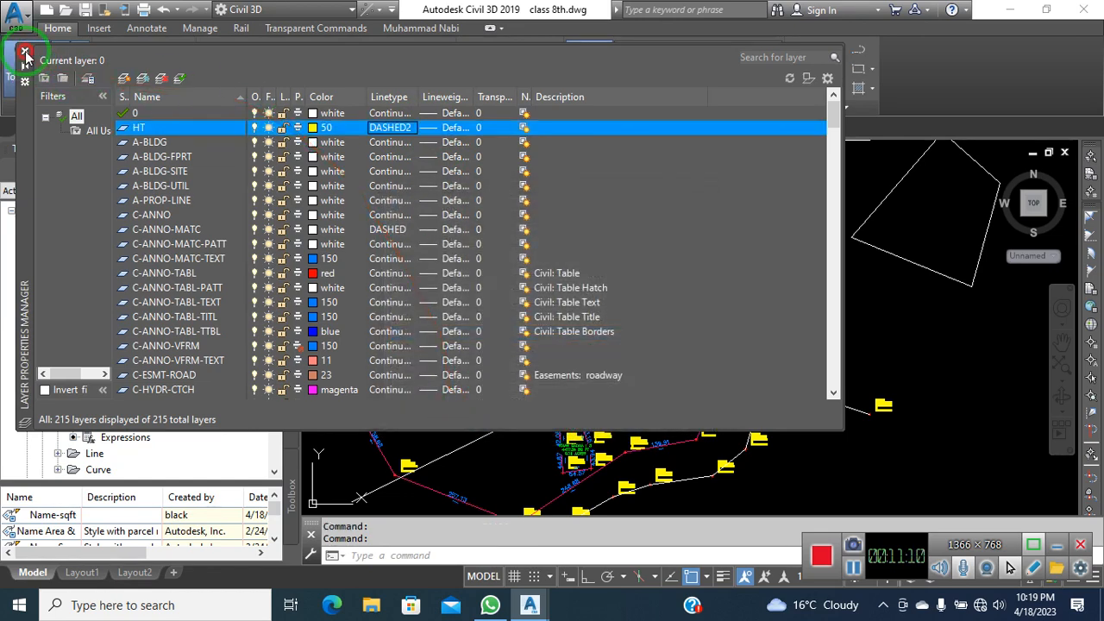
click(25, 54)
Move the diagonal line crossing the parcel onto layer HT
click(469, 269)
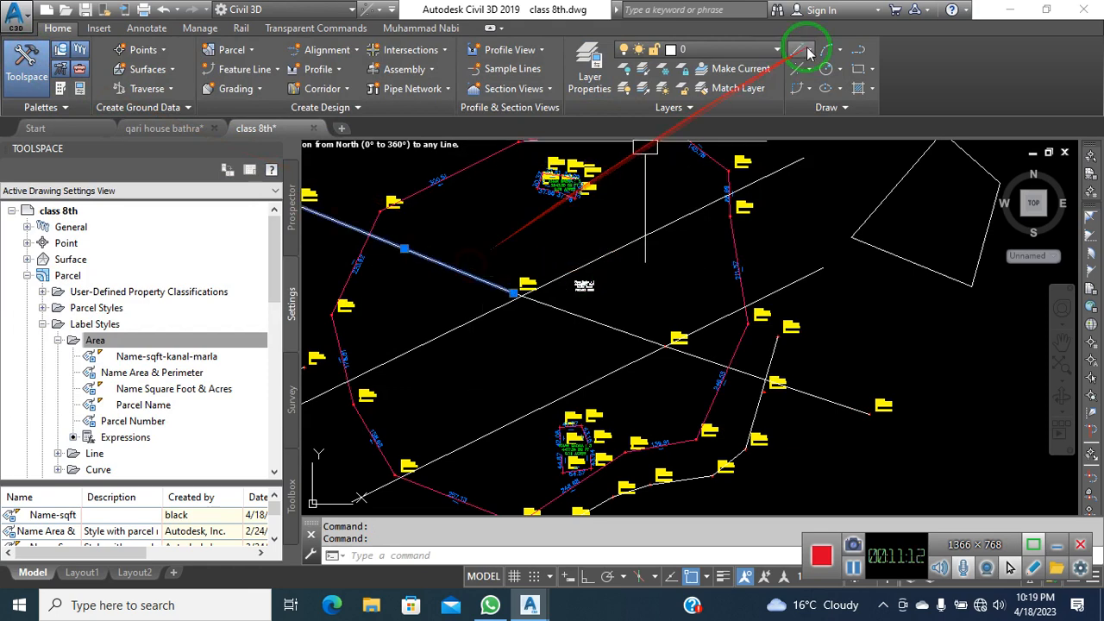
click(592, 314)
click(825, 396)
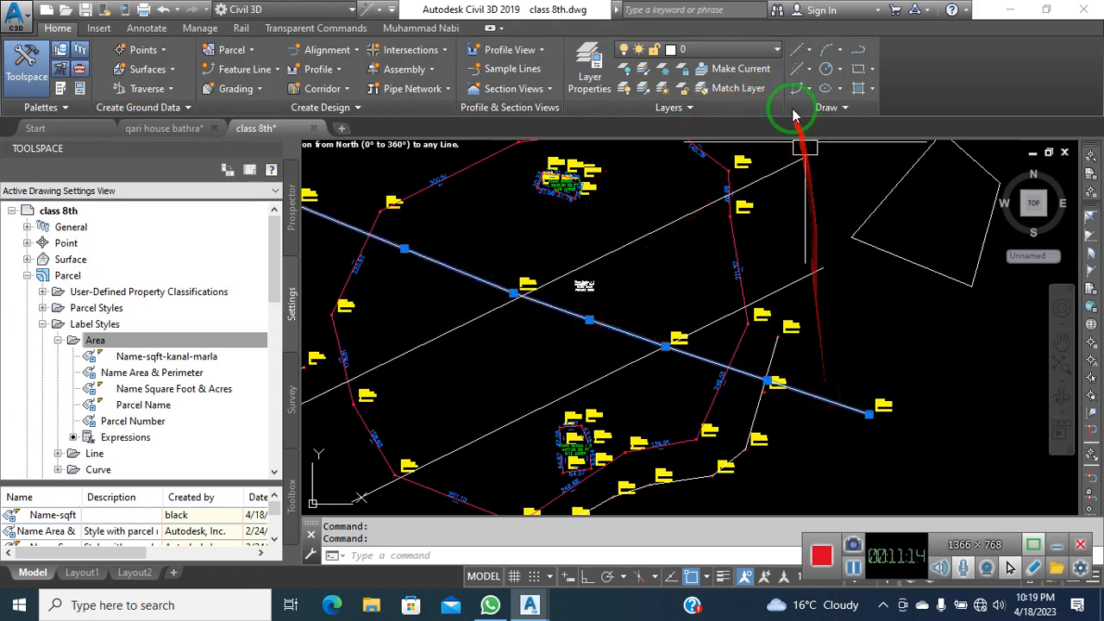
click(727, 49)
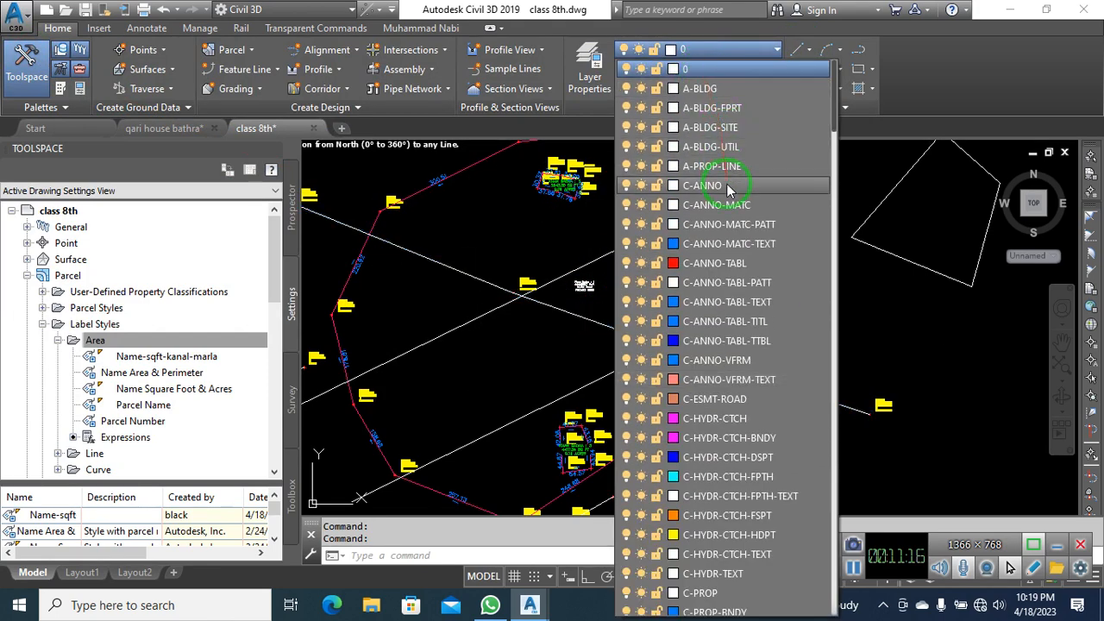
scroll(727, 188, down, 15)
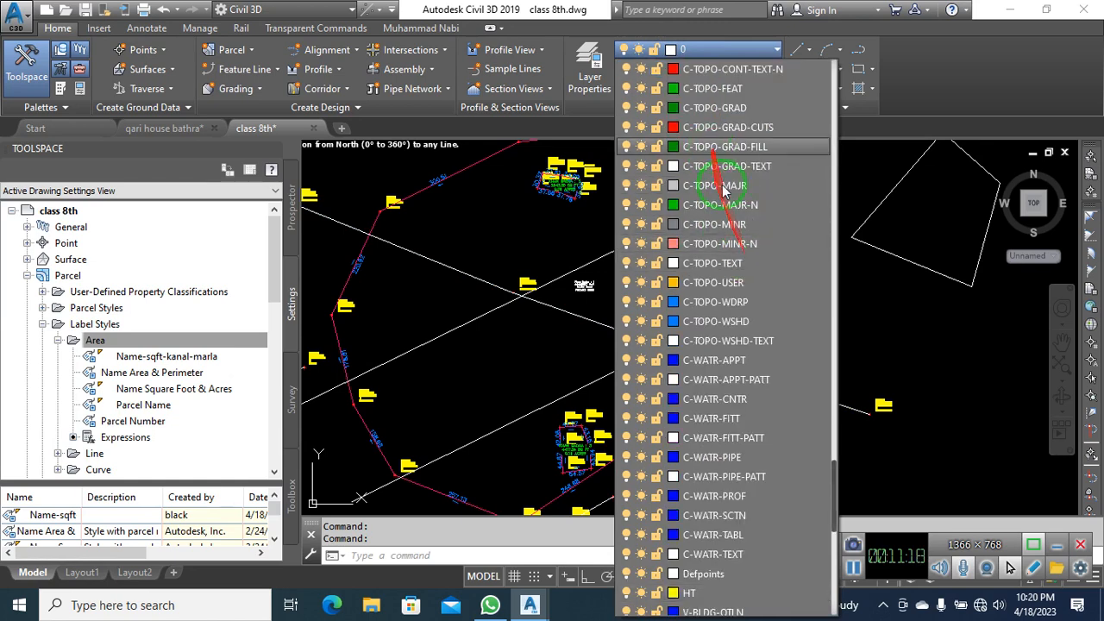
click(723, 515)
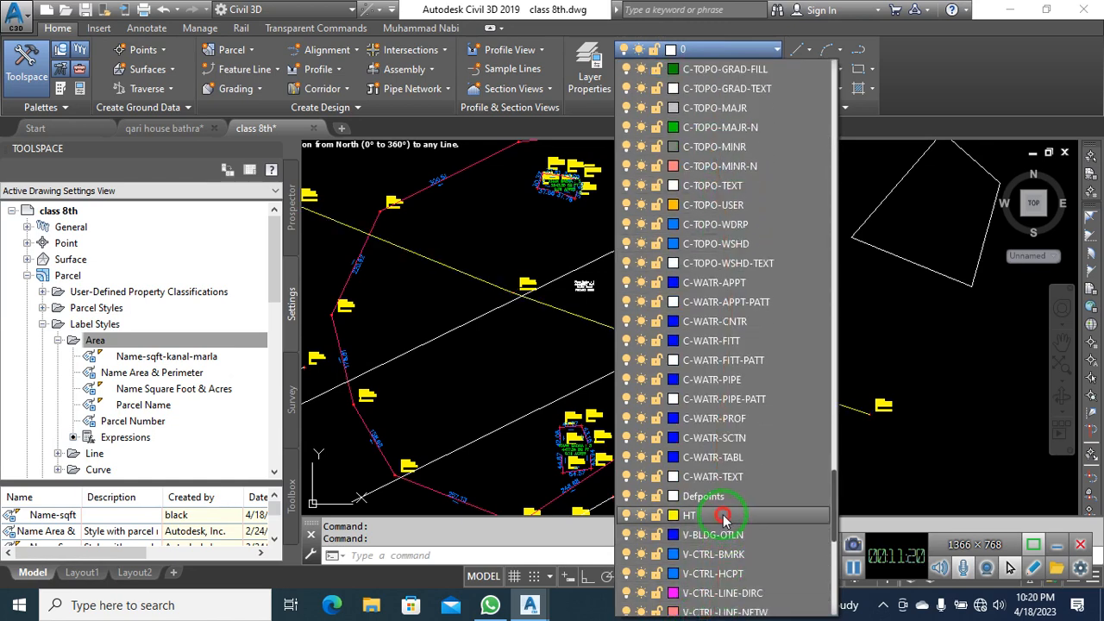
key(Escape)
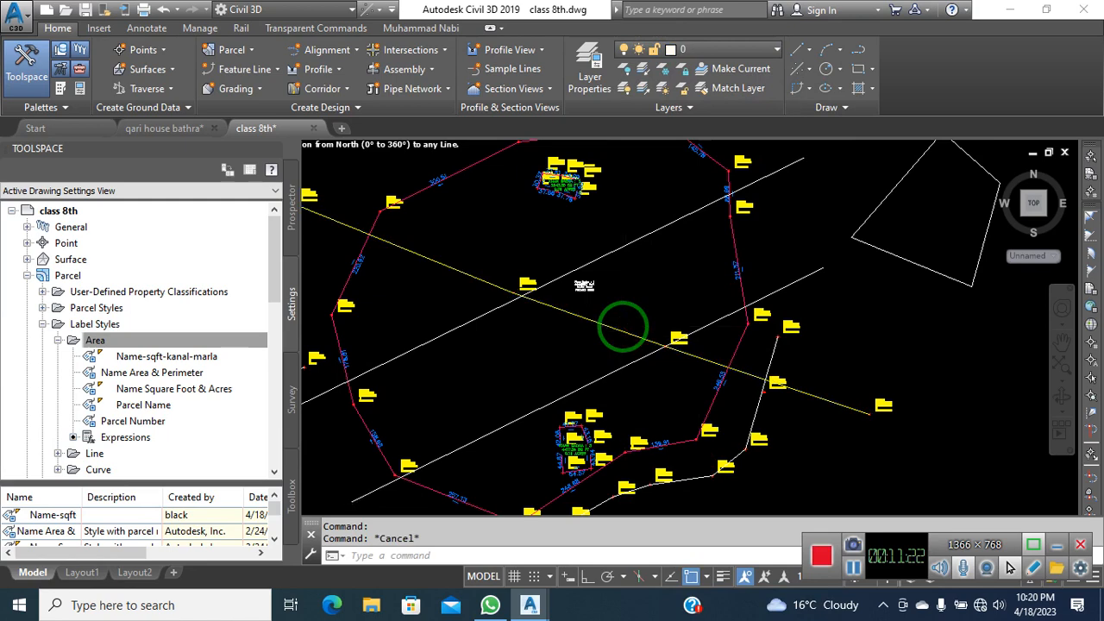
scroll(623, 329, up, 8)
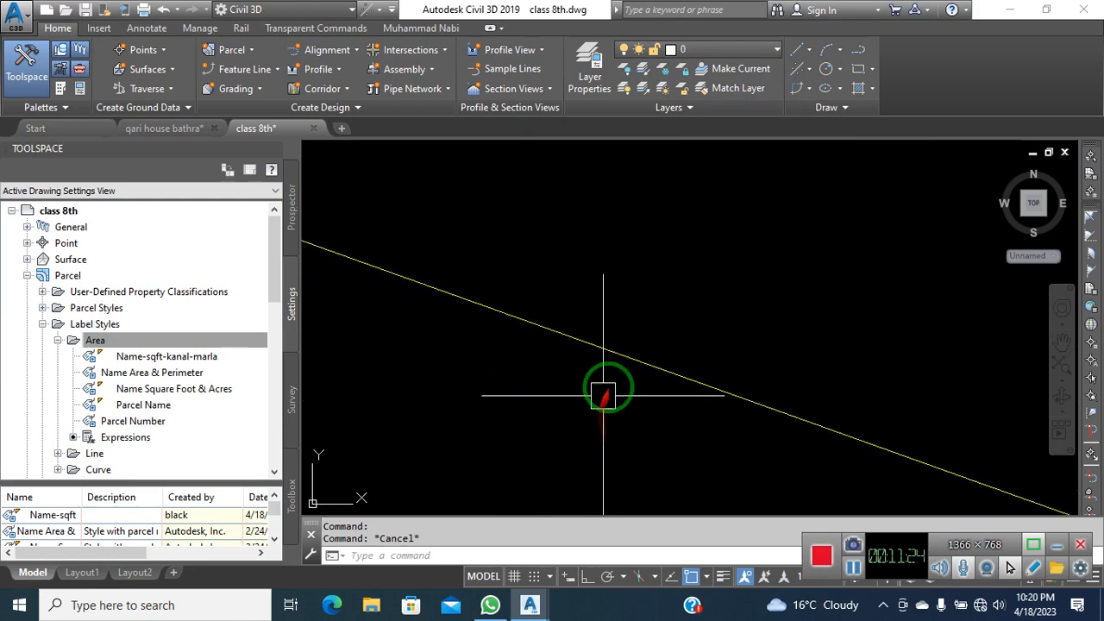
scroll(603, 396, down, 8)
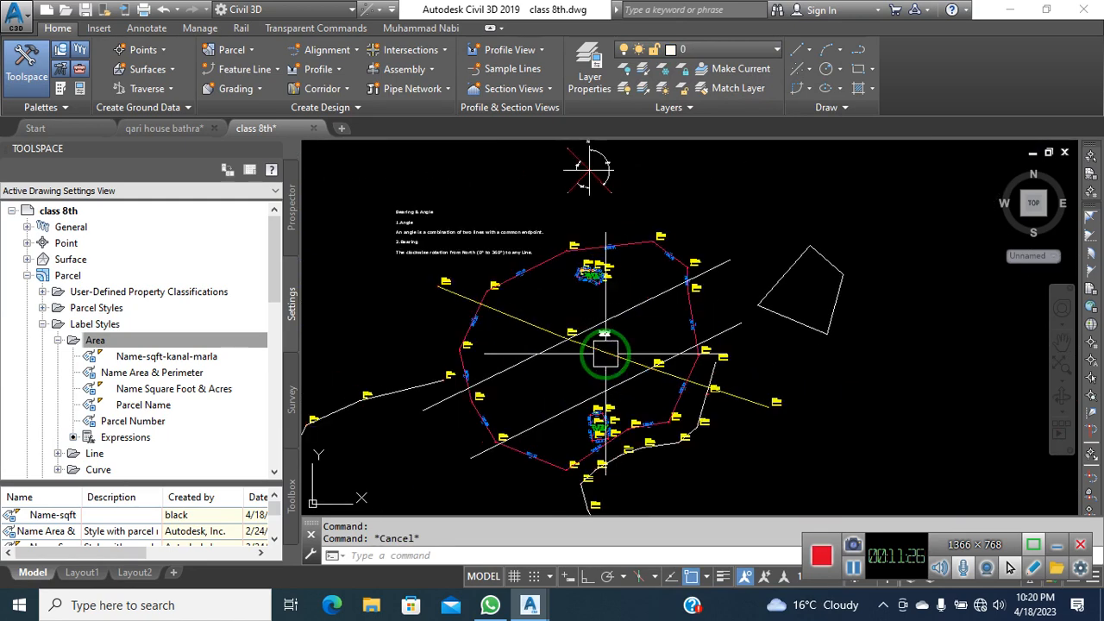
click(840, 193)
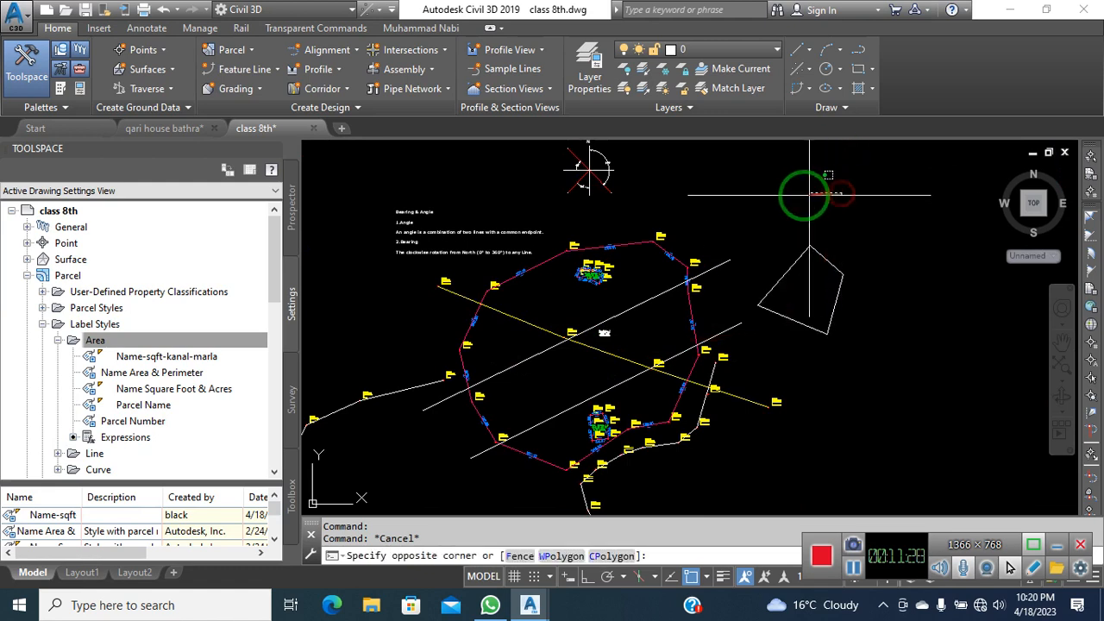
click(798, 184)
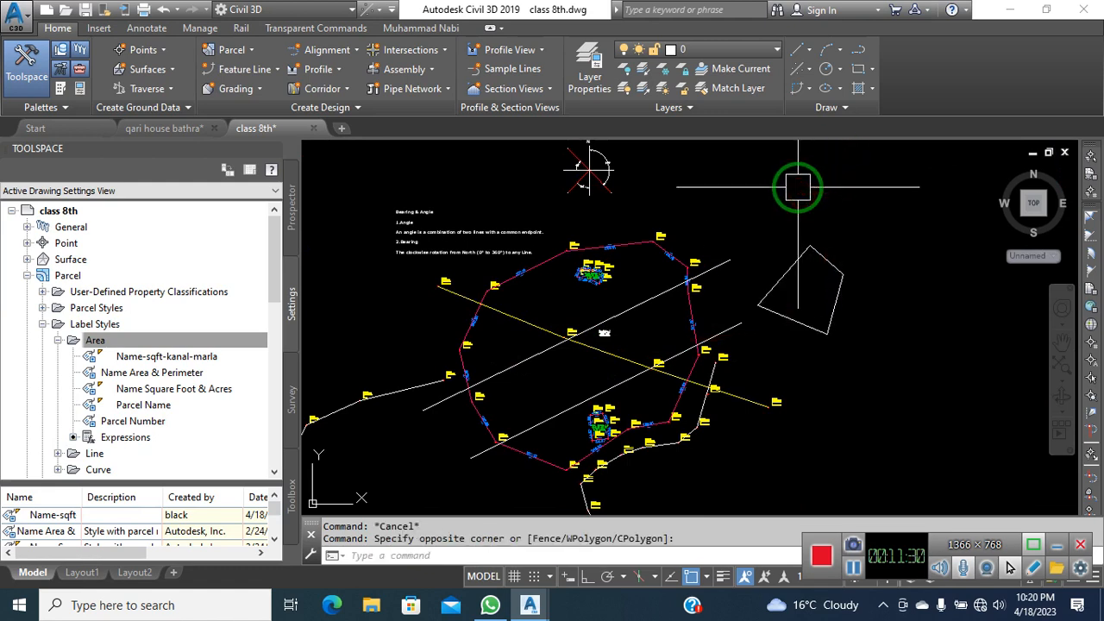
click(791, 183)
click(746, 188)
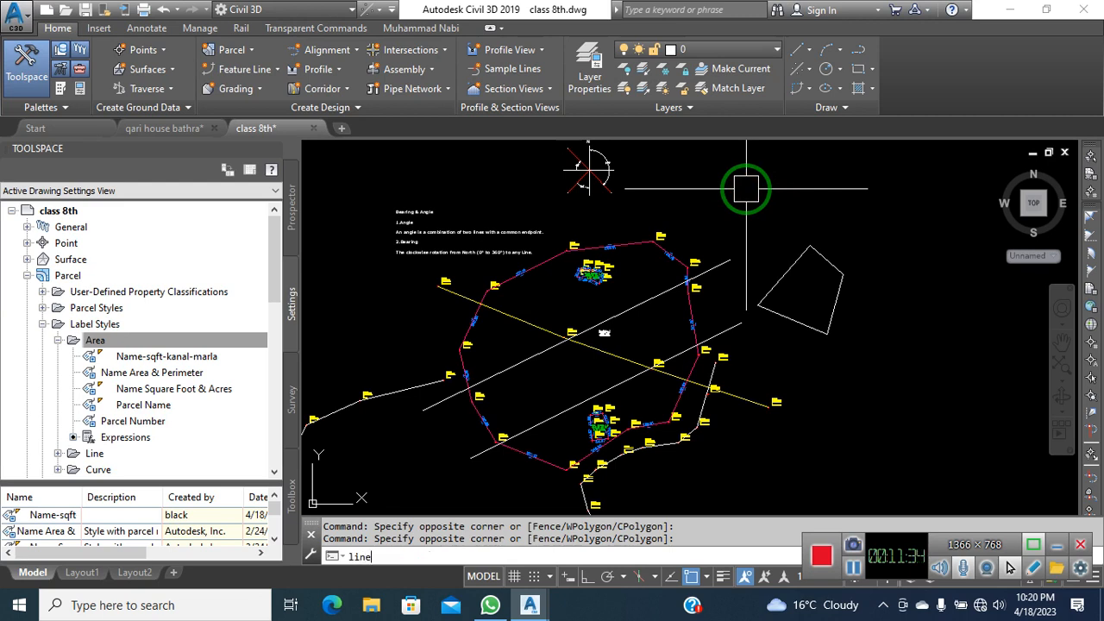
text(linest)
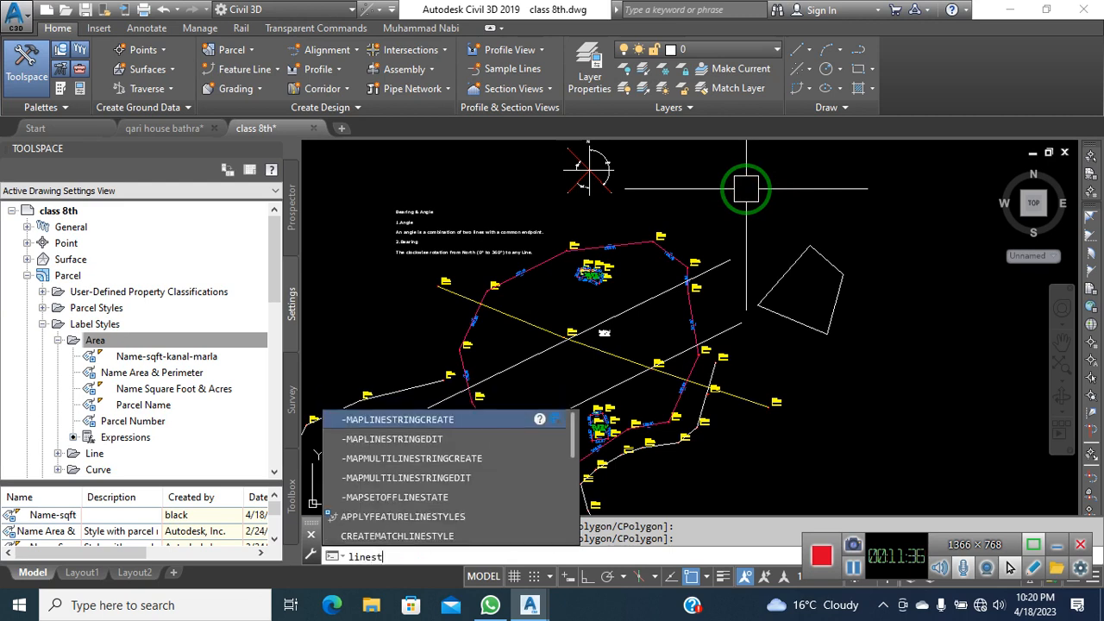
text(yle)
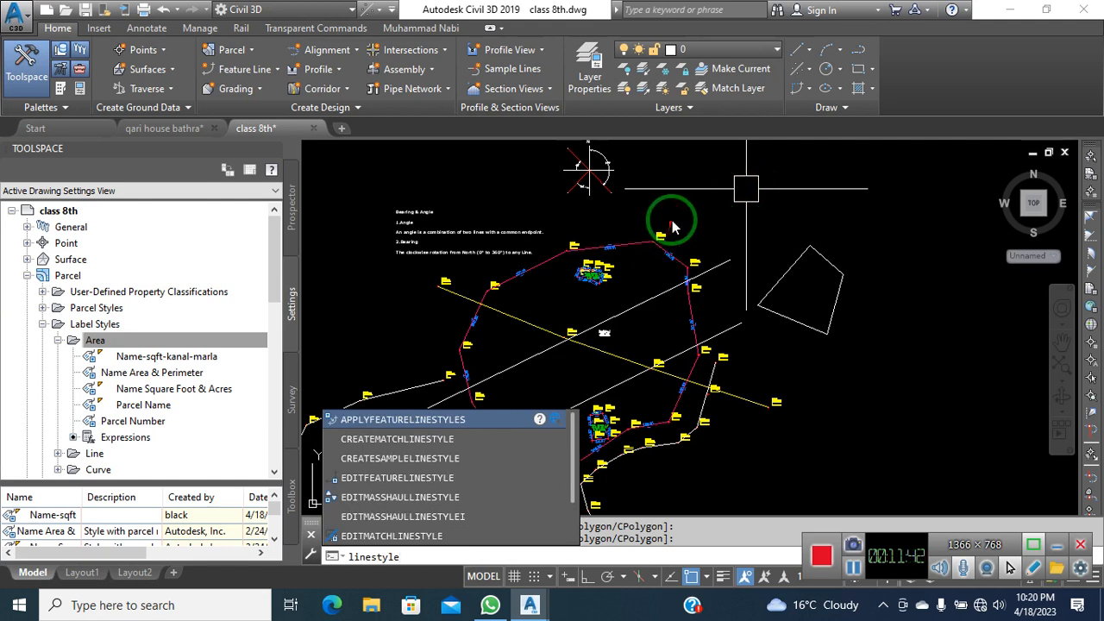
key(Return)
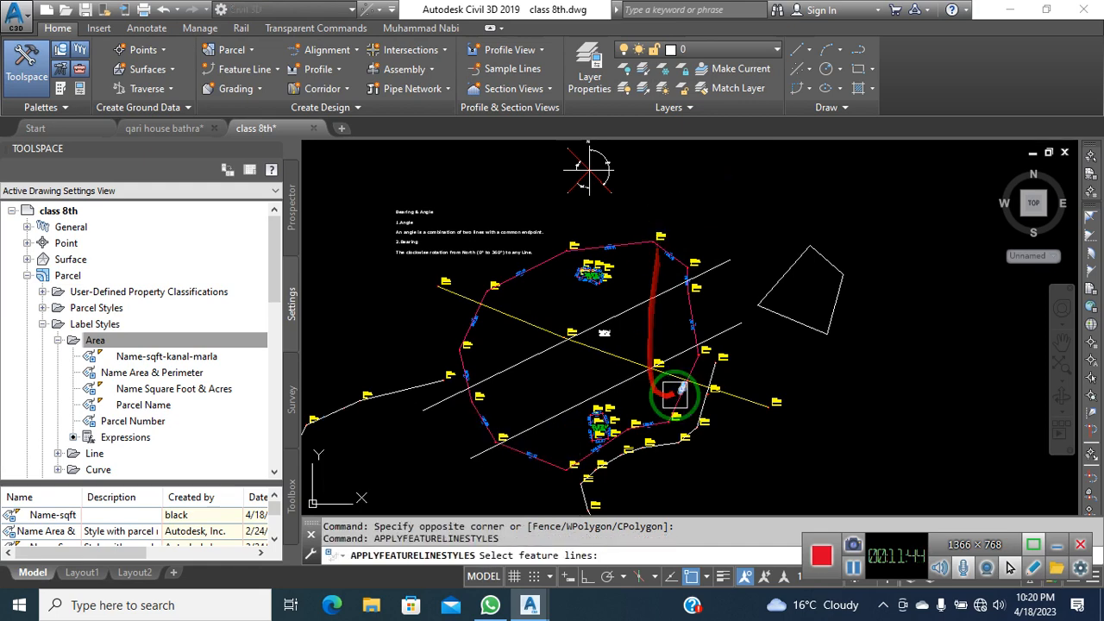
key(Escape)
key(Escape)
key(Escape)
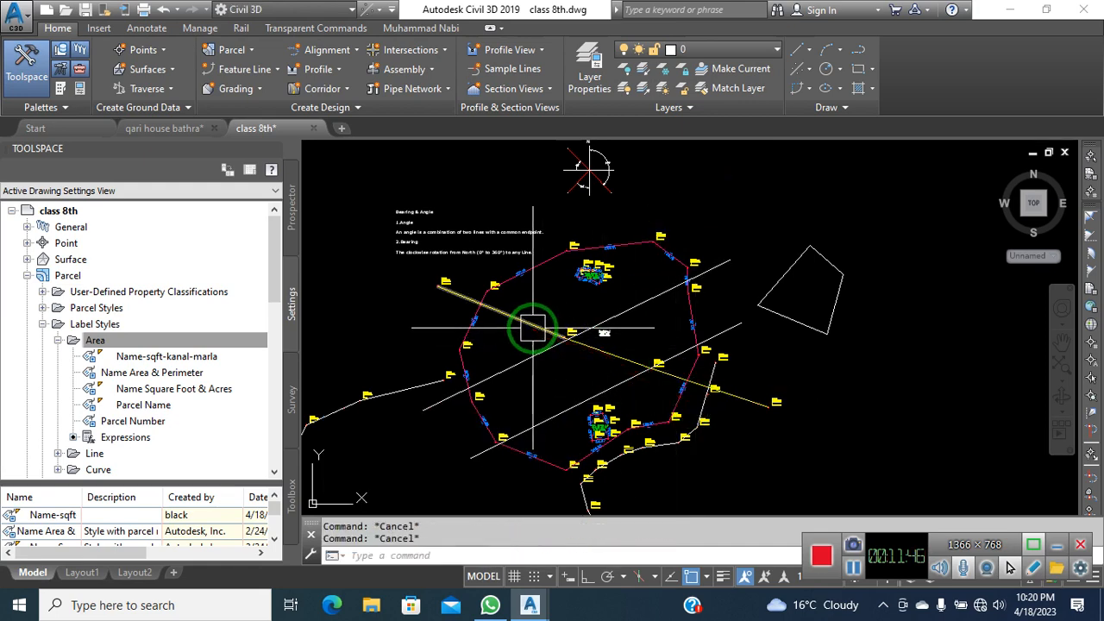
click(530, 327)
right_click(408, 305)
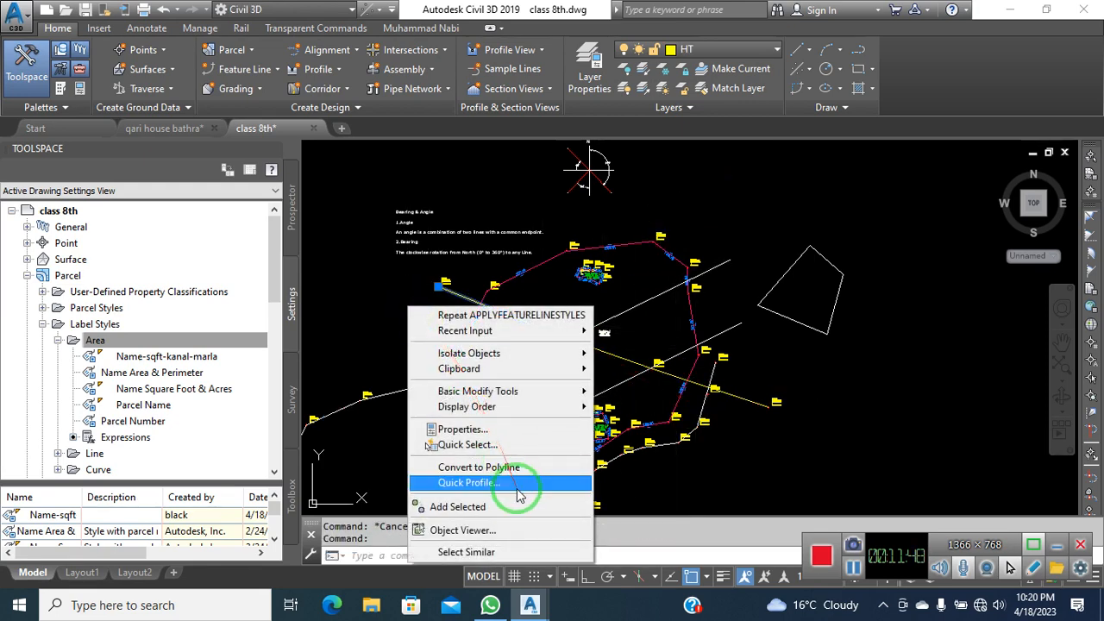
click(480, 429)
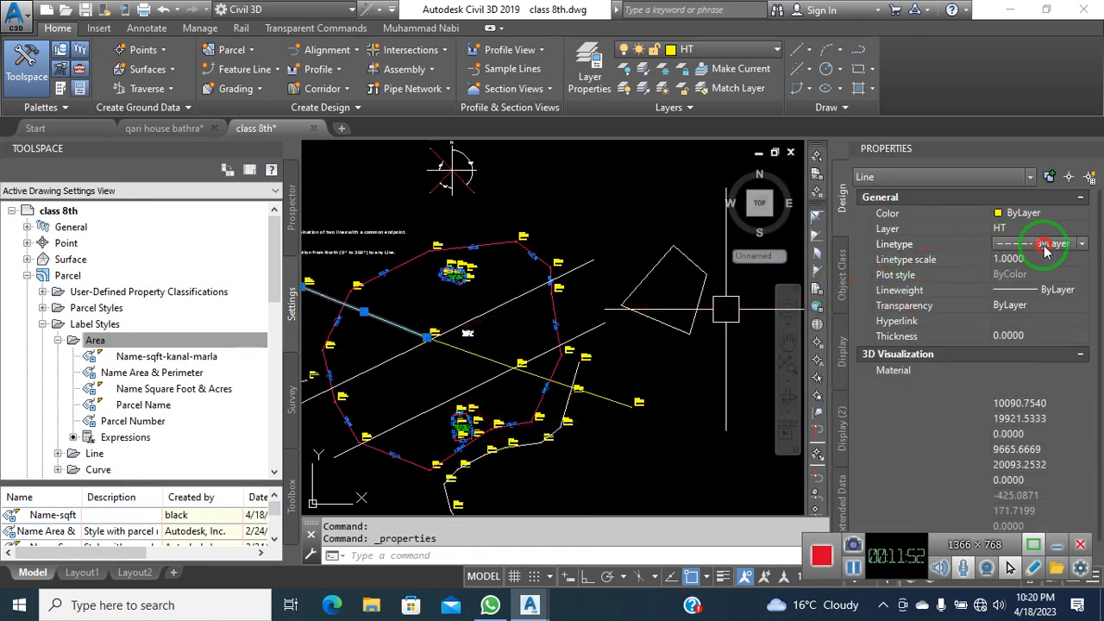
click(1047, 244)
click(1084, 244)
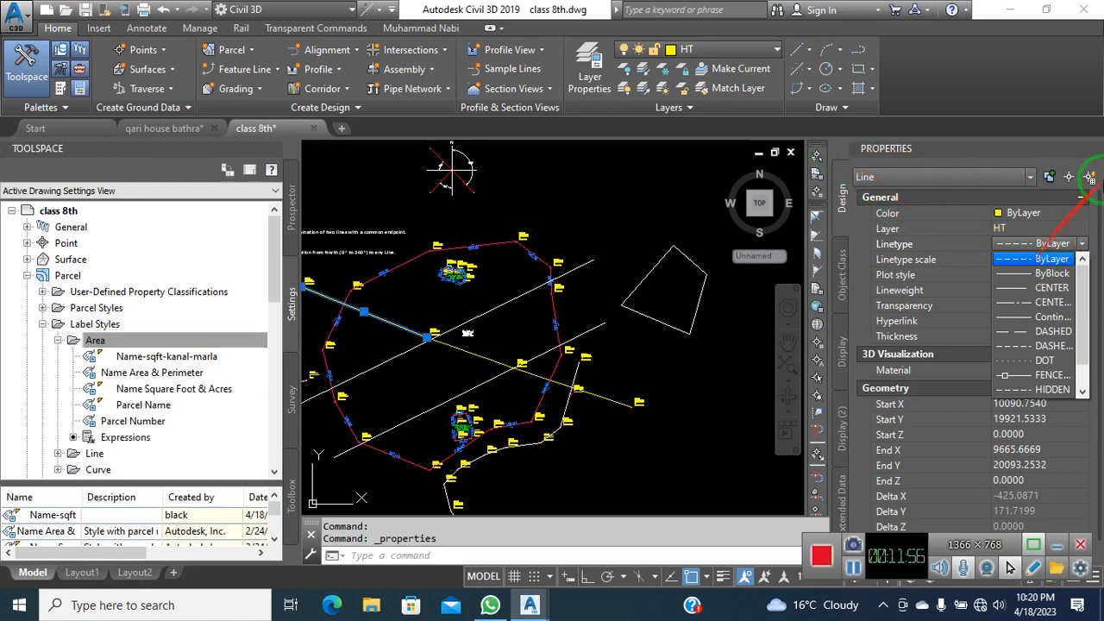
click(1074, 158)
click(1091, 143)
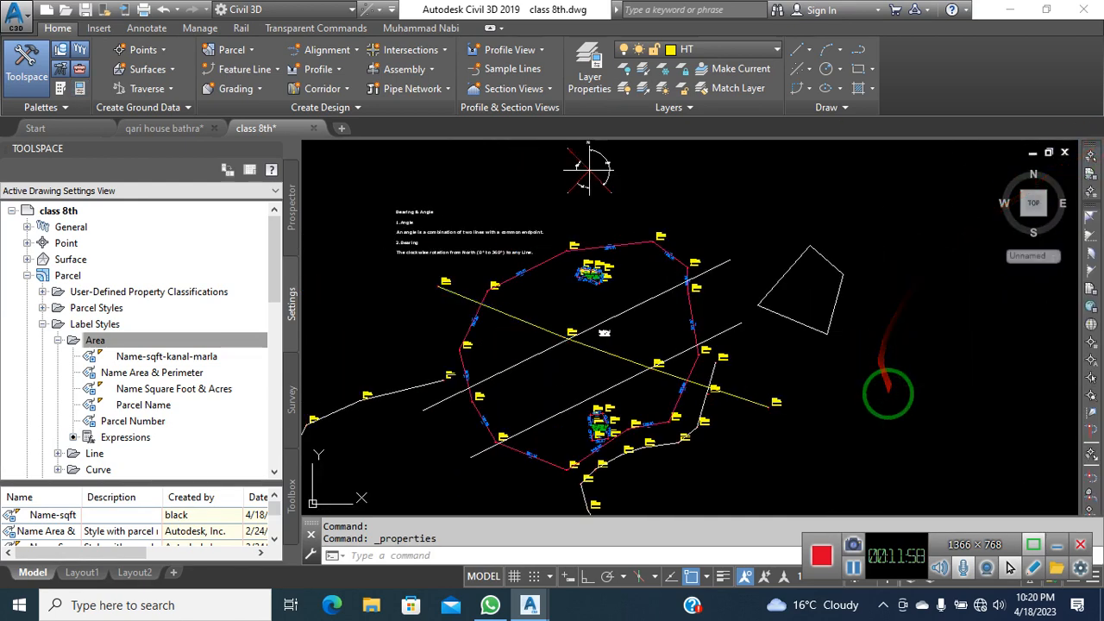
key(Escape)
key(BackSpace)
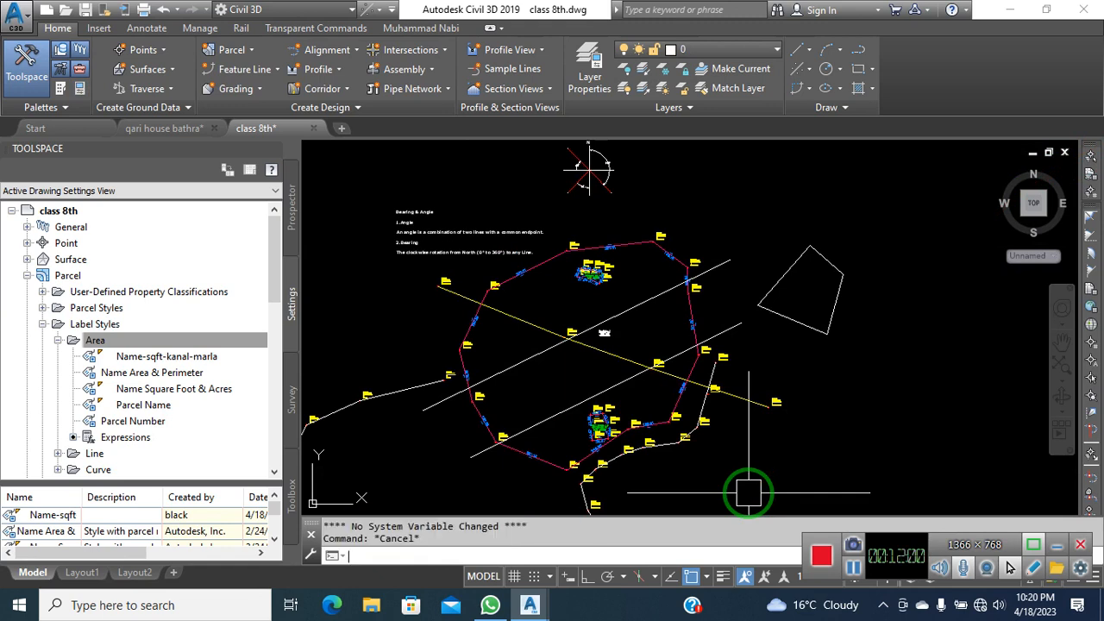
text(linet)
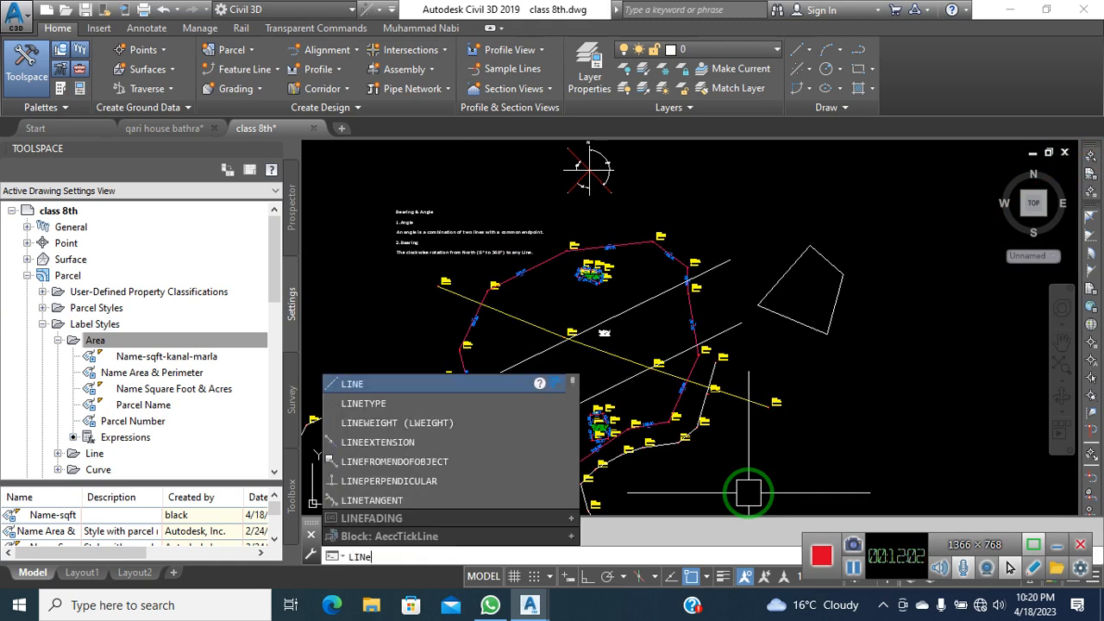
text(y)
Set the global linetype scale factor to 20 in the Linetype Manager with DASHED2 selected
key(Return)
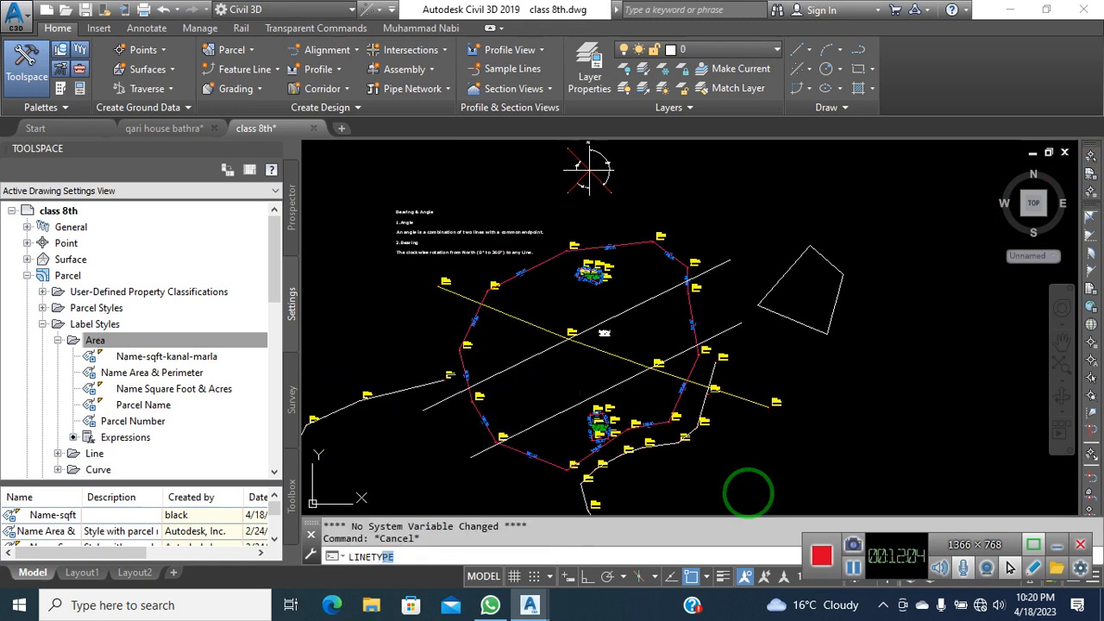
drag(528, 145, 720, 158)
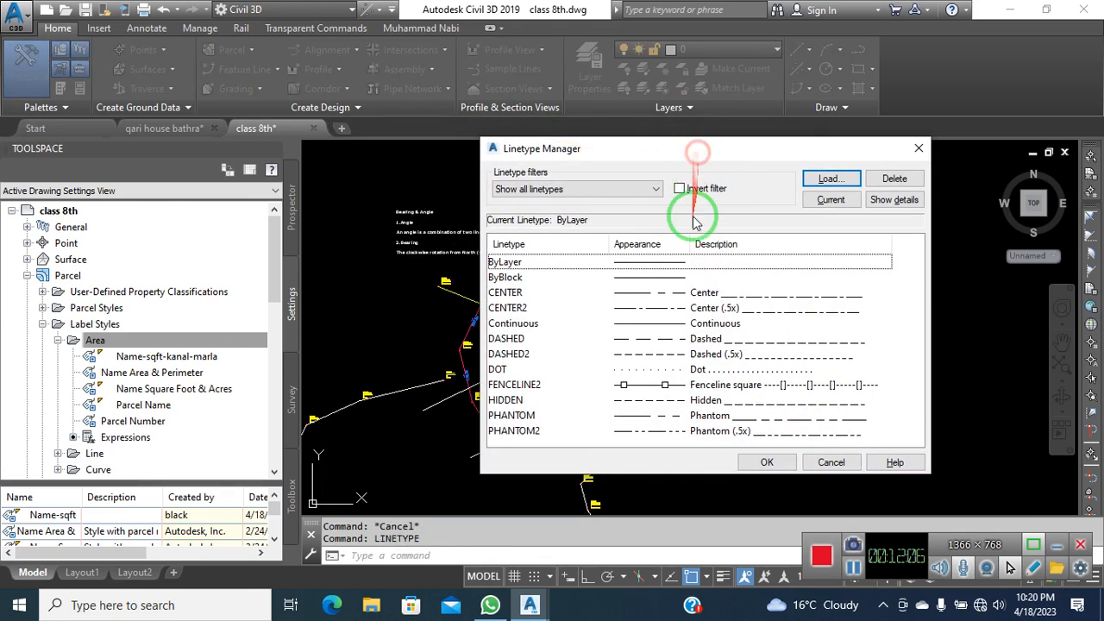
click(520, 361)
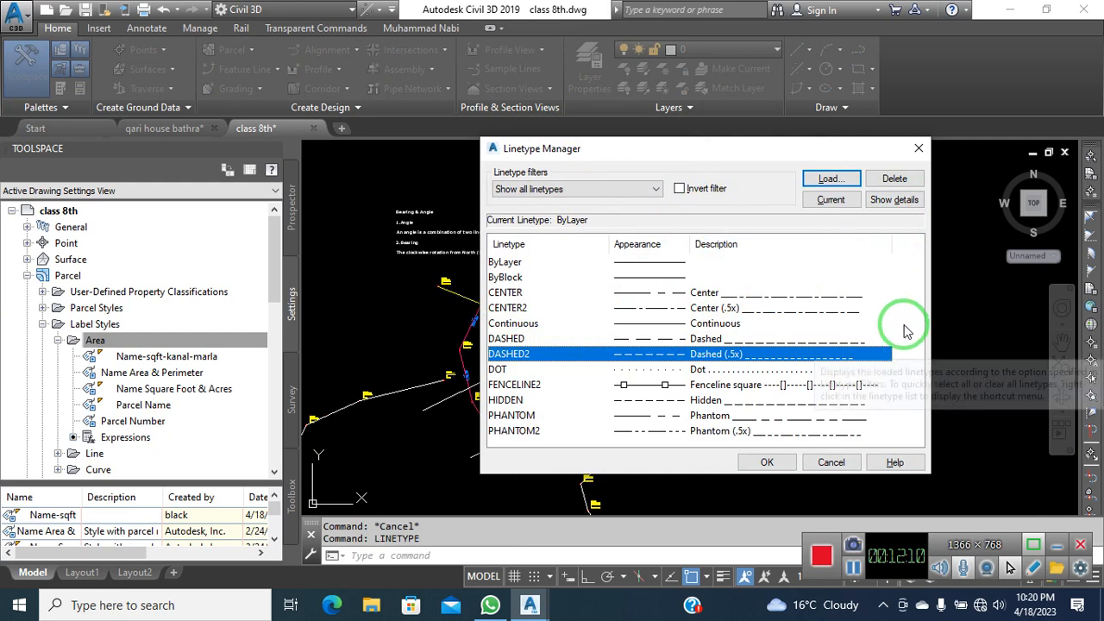
click(903, 207)
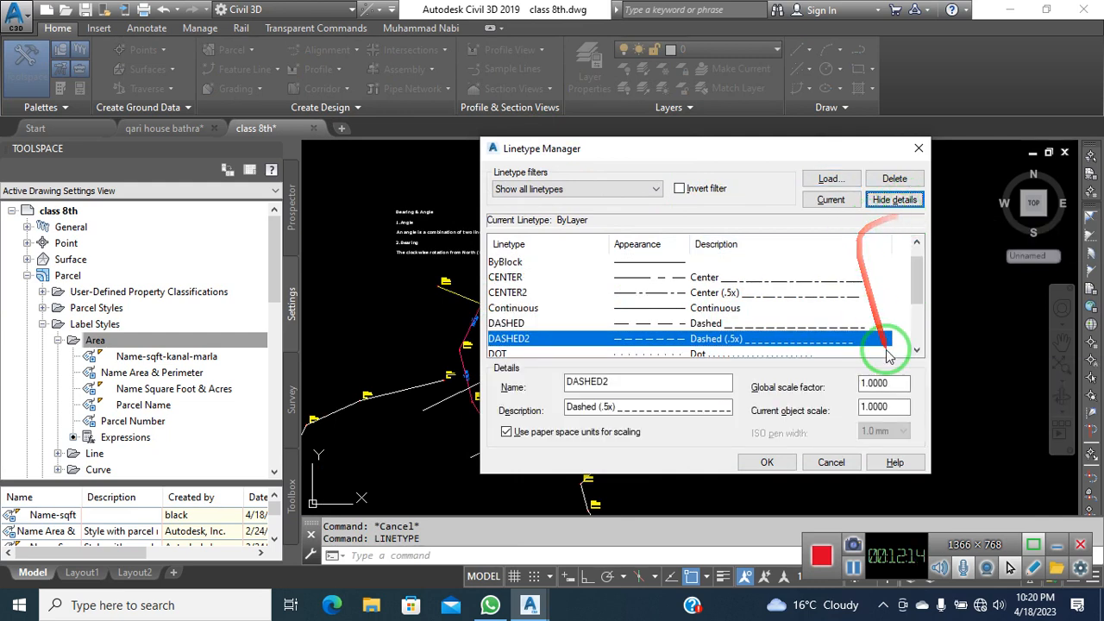
drag(902, 383, 826, 390)
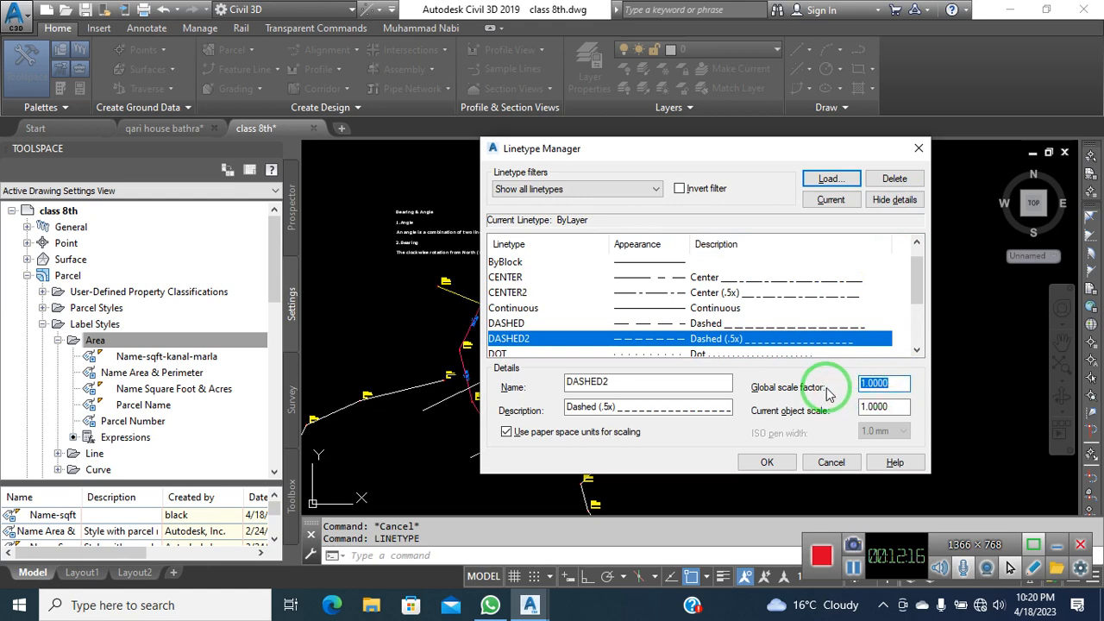
text(20)
drag(897, 406, 817, 411)
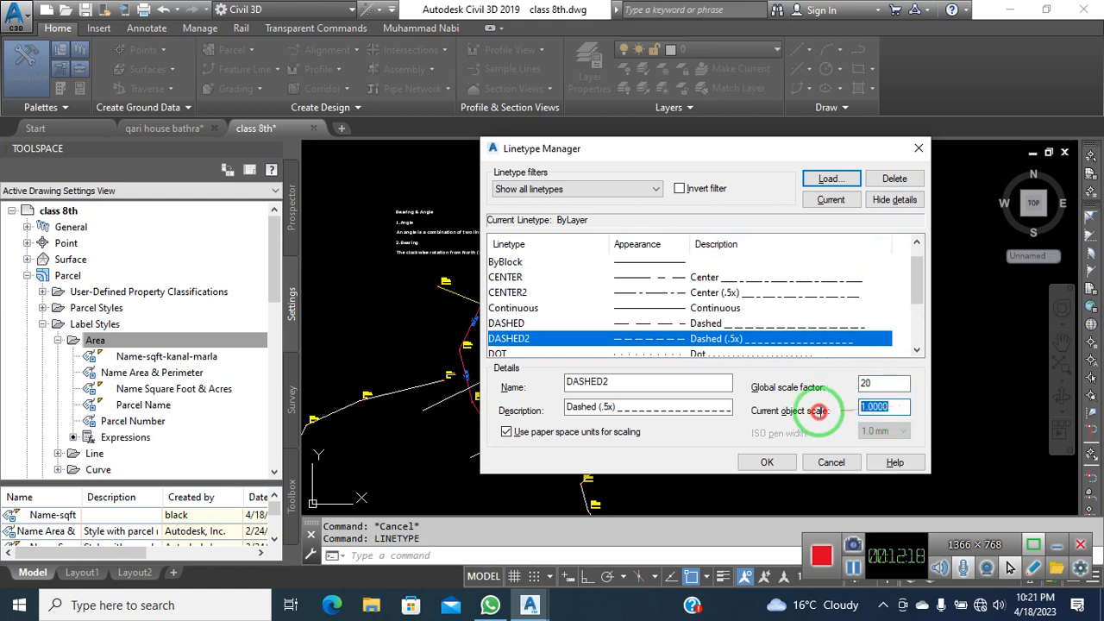
click(767, 462)
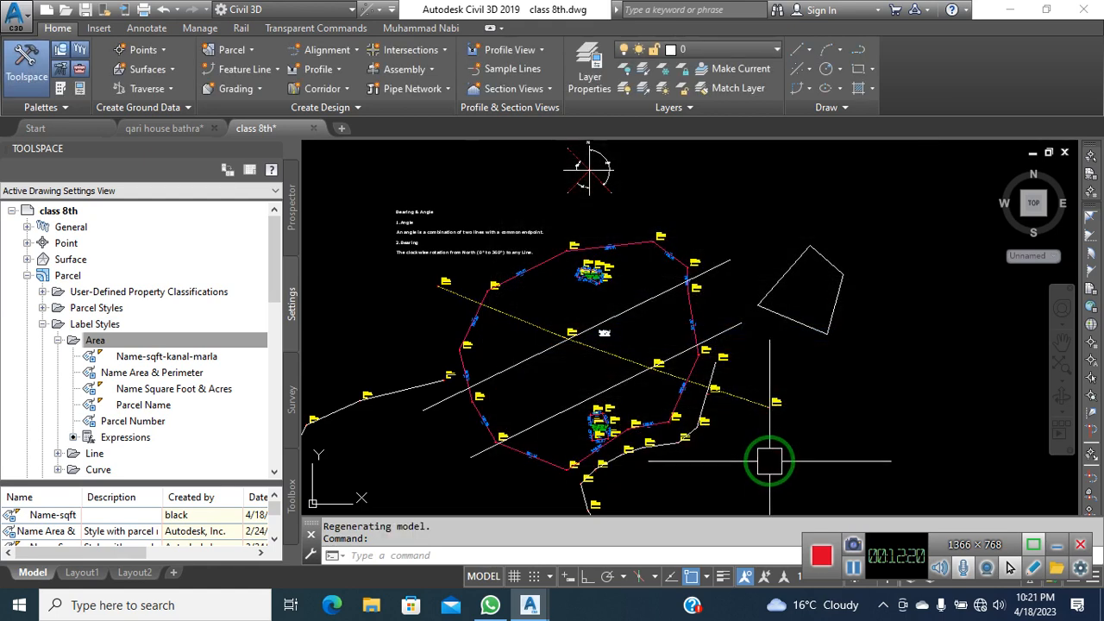
scroll(680, 391, up, 6)
scroll(675, 402, down, 4)
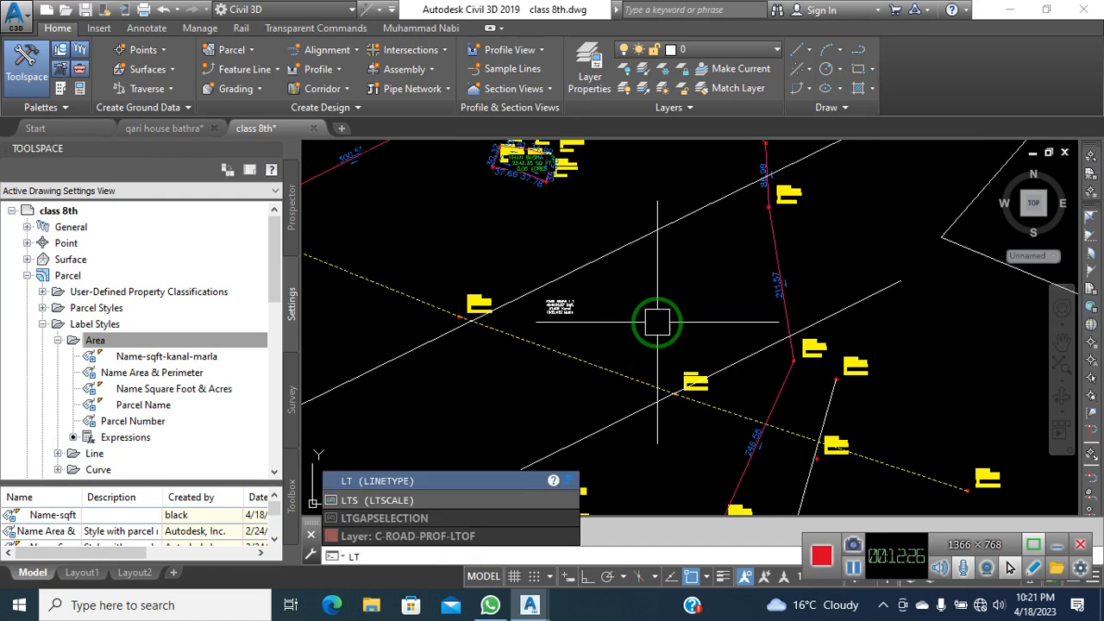
Change the linetype scale value to 5 in the Linetype Manager with DASHED2 selected
key(Return)
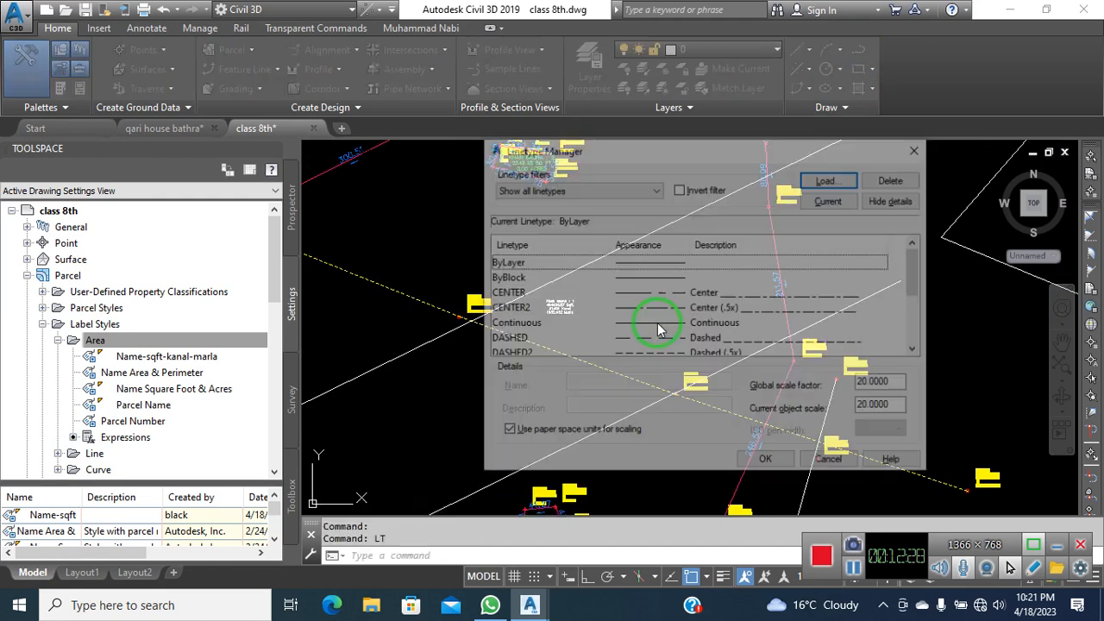
click(641, 353)
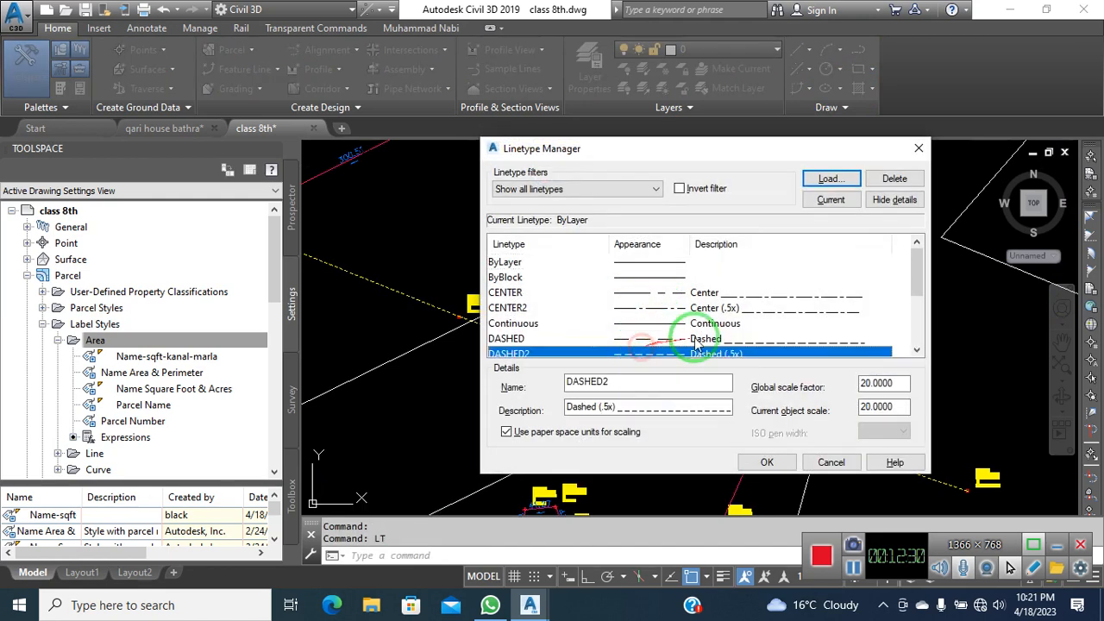
drag(898, 383, 839, 417)
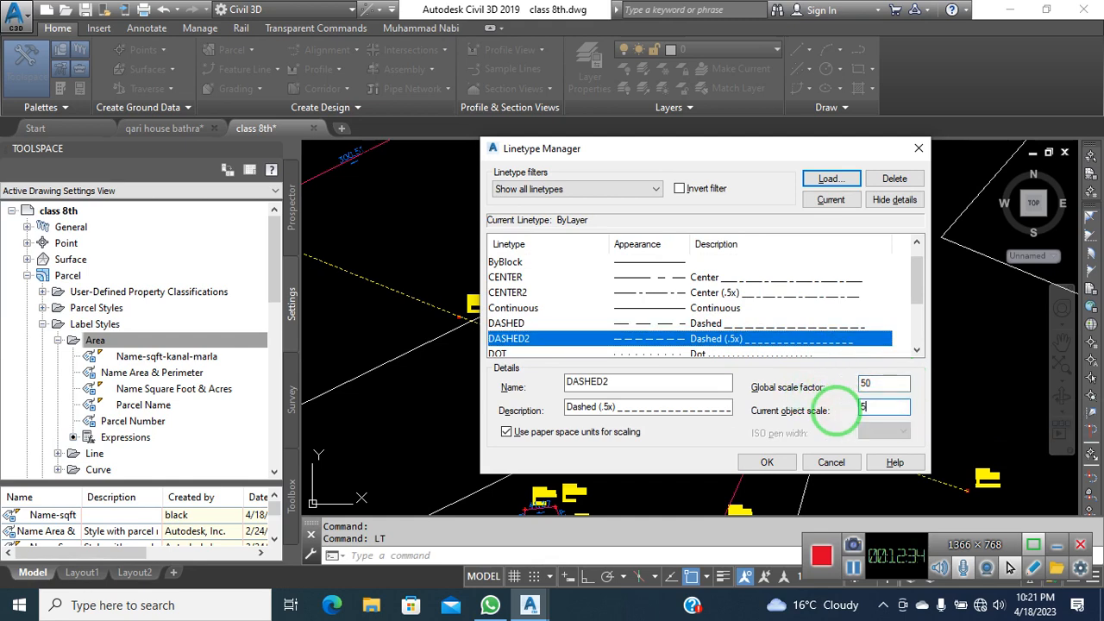
text(5)
click(767, 462)
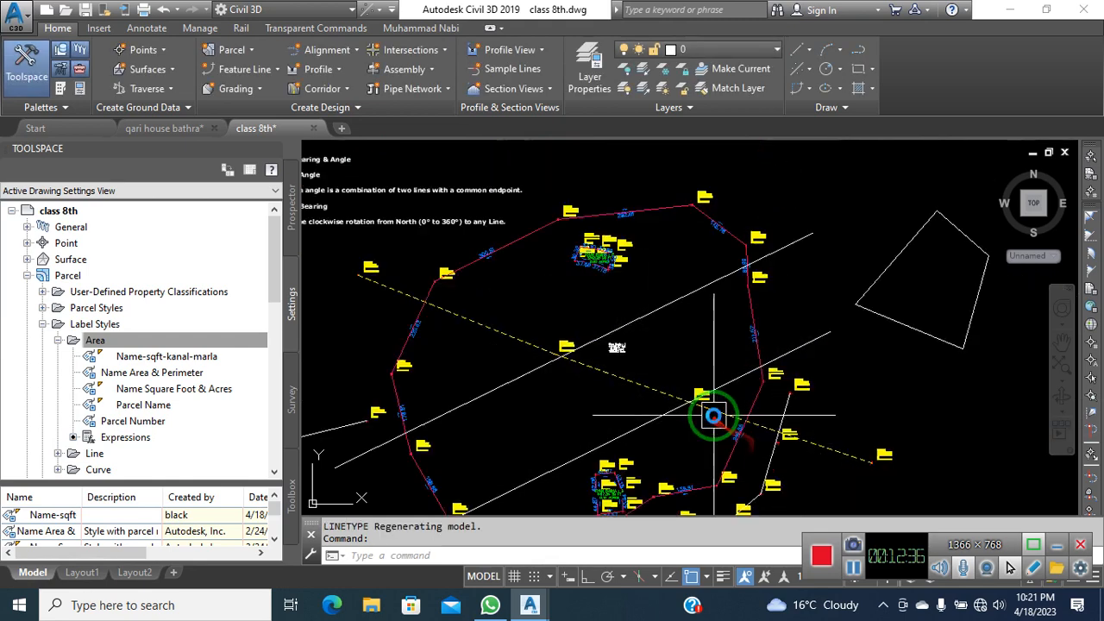
scroll(713, 417, down, 3)
scroll(690, 354, up, 3)
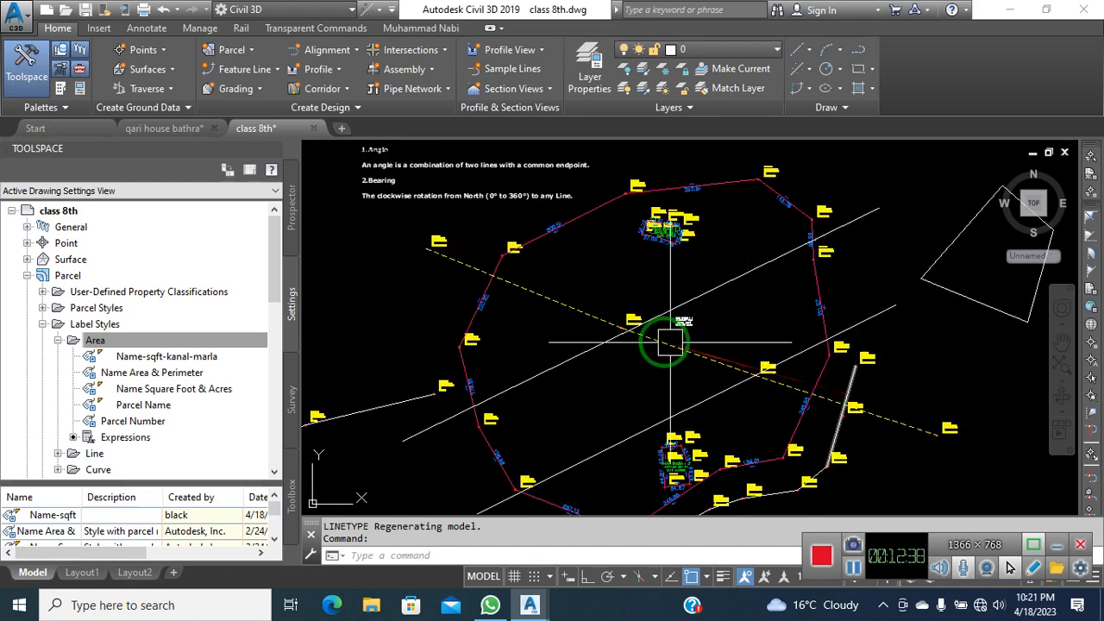
mouse_move(929, 399)
middle_down()
mouse_move(796, 358)
mouse_move(868, 355)
middle_up()
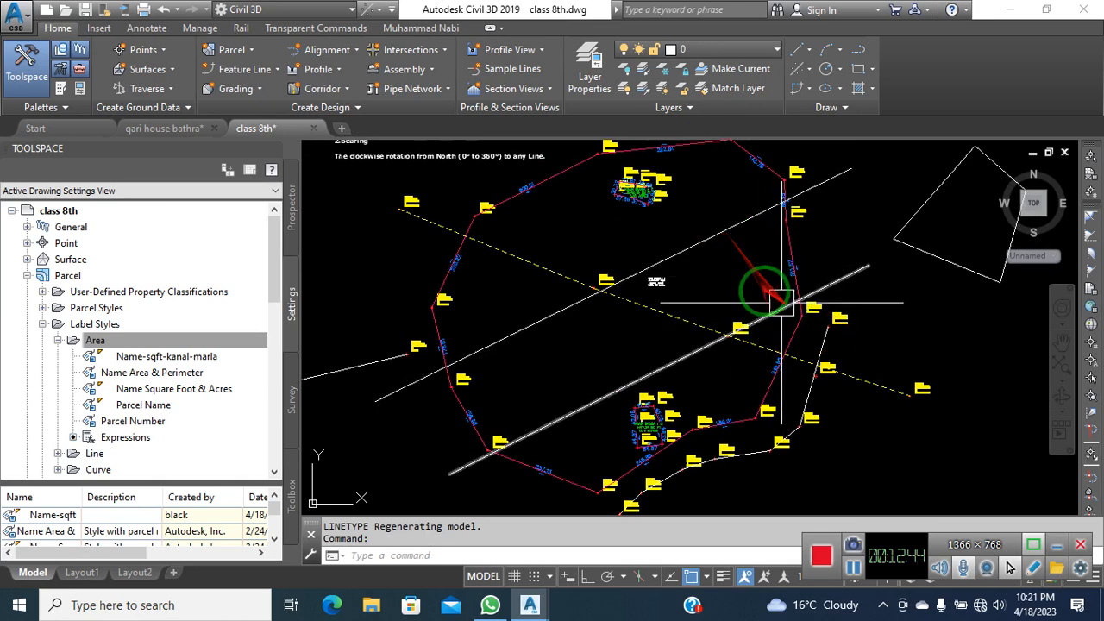
scroll(781, 297, up, 8)
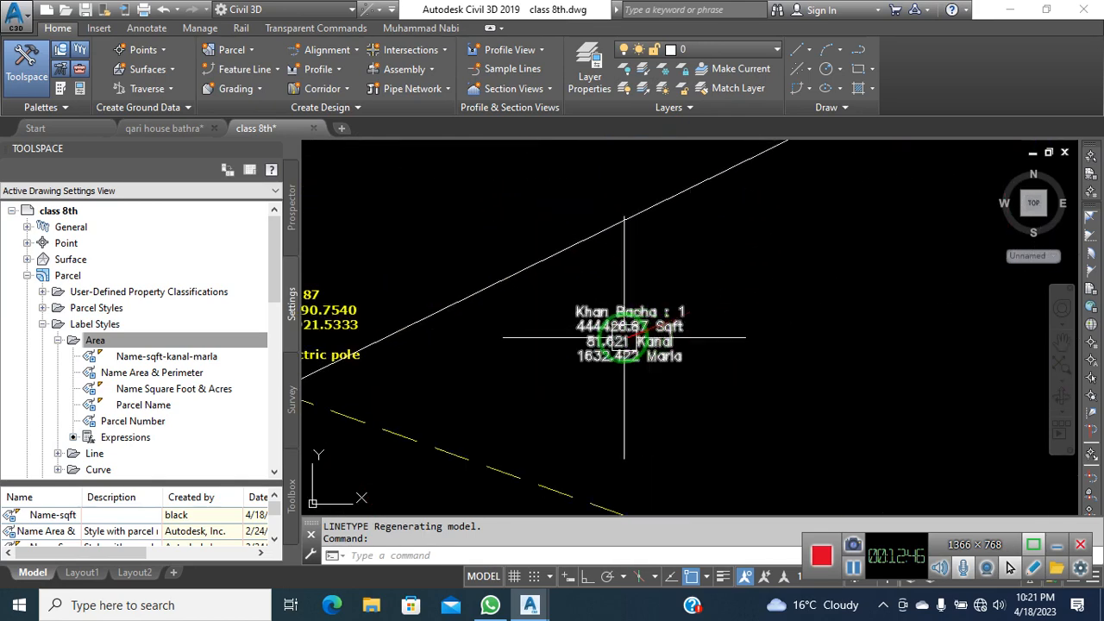
scroll(625, 337, up, 4)
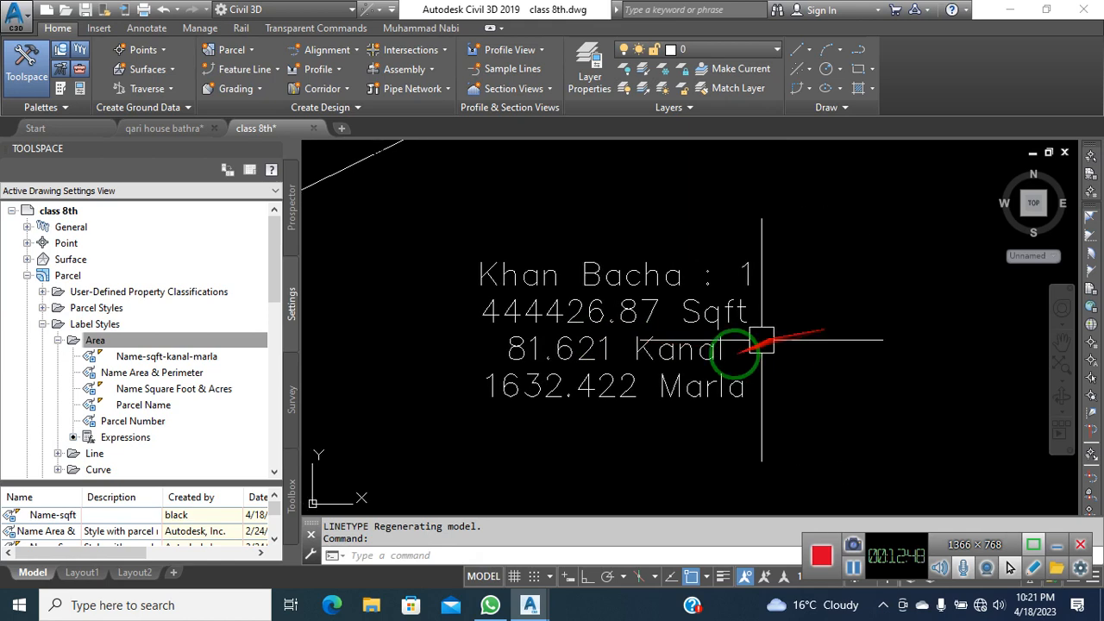
click(443, 556)
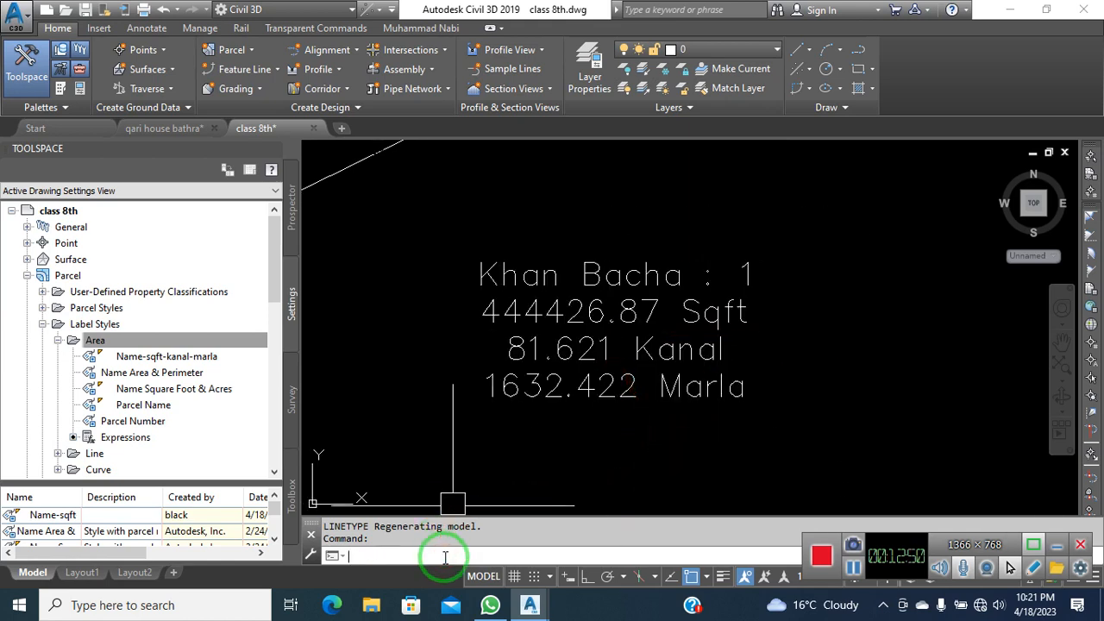
Compute 444426.87 / 3 = 148142.29 in QuickCalc
text(calculator)
key(Return)
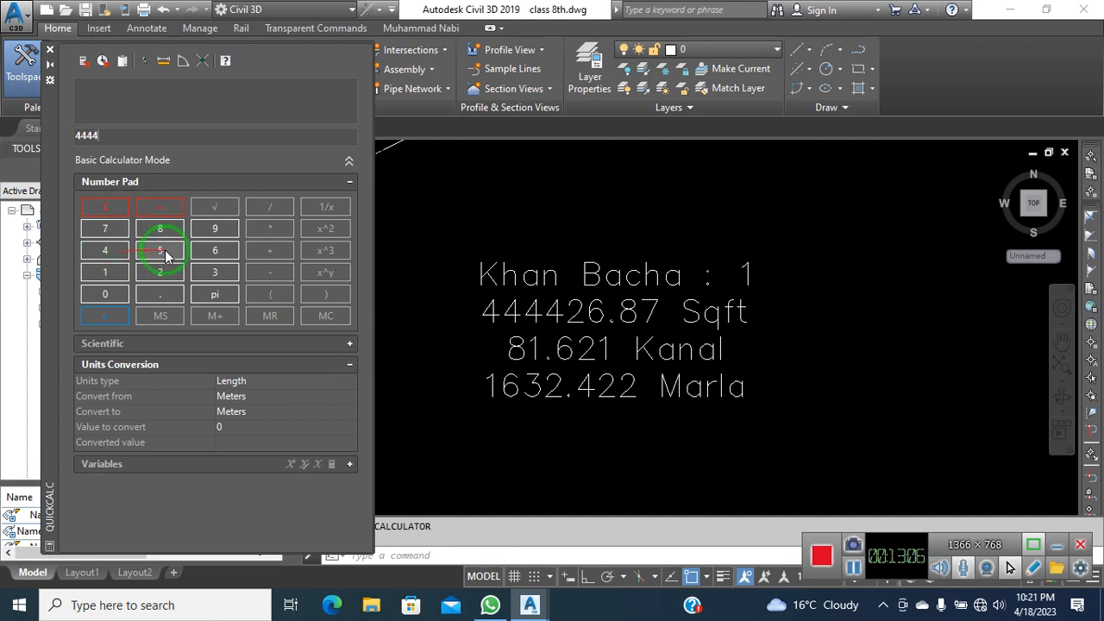
click(225, 253)
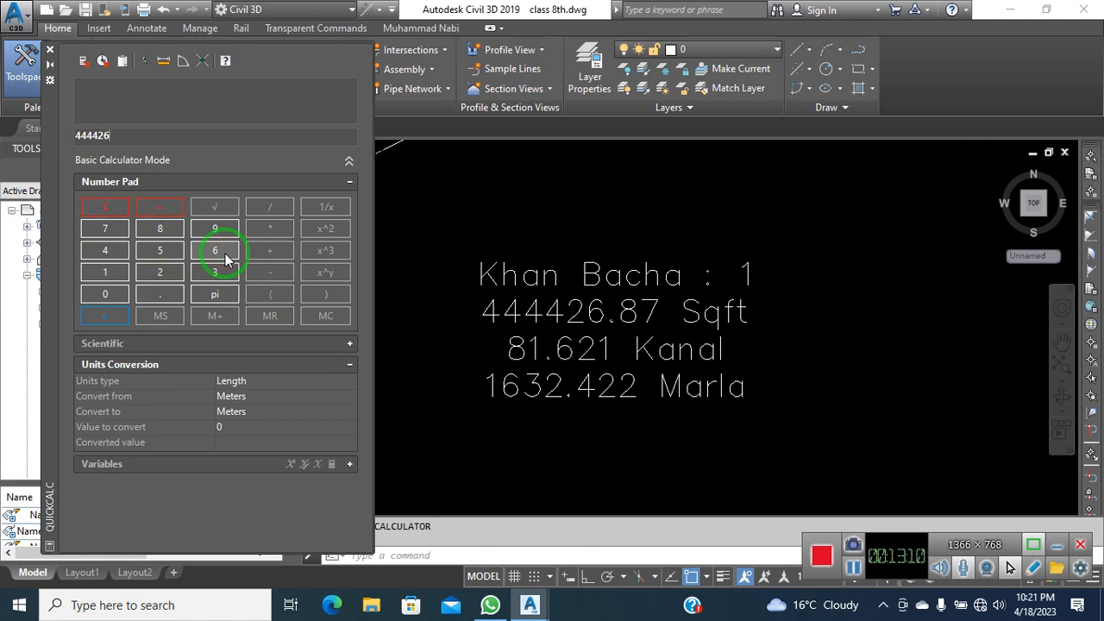
click(173, 297)
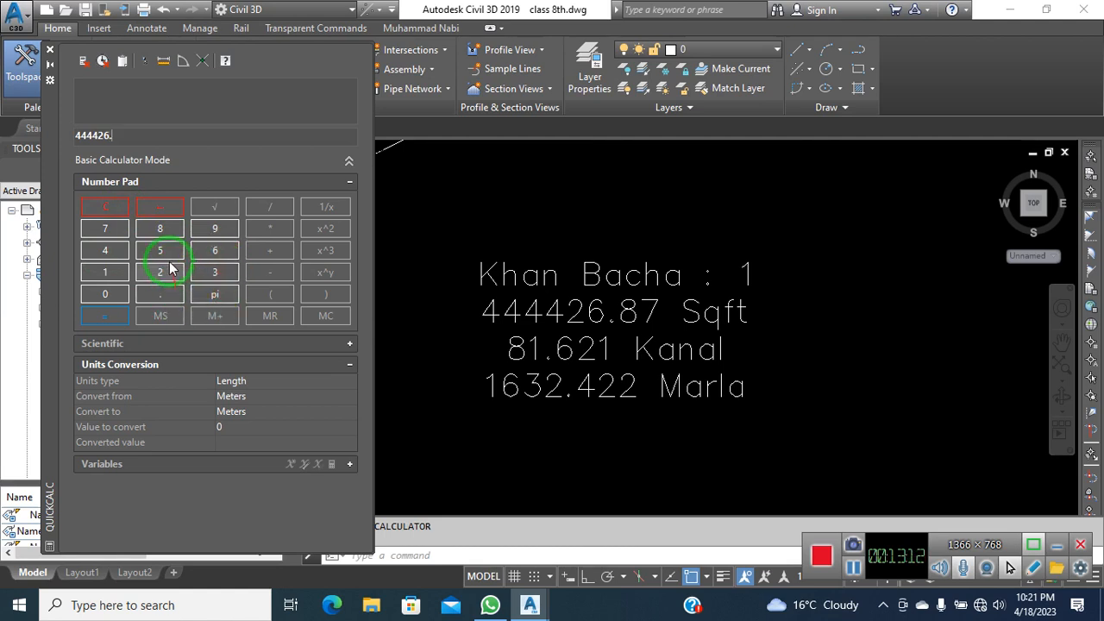
click(160, 229)
click(105, 229)
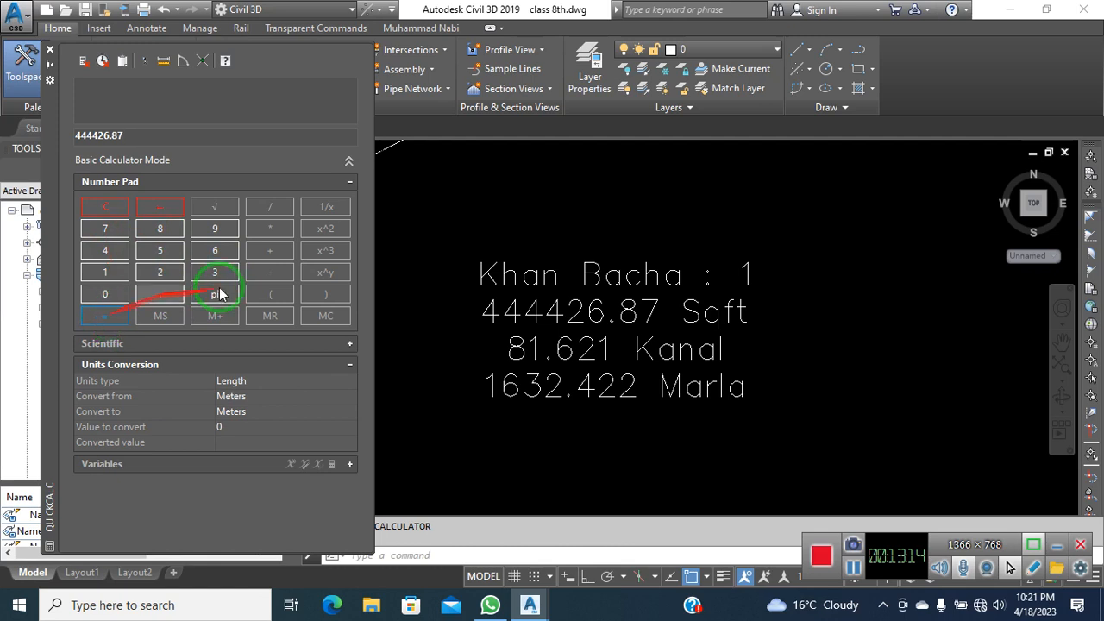
click(273, 213)
click(215, 272)
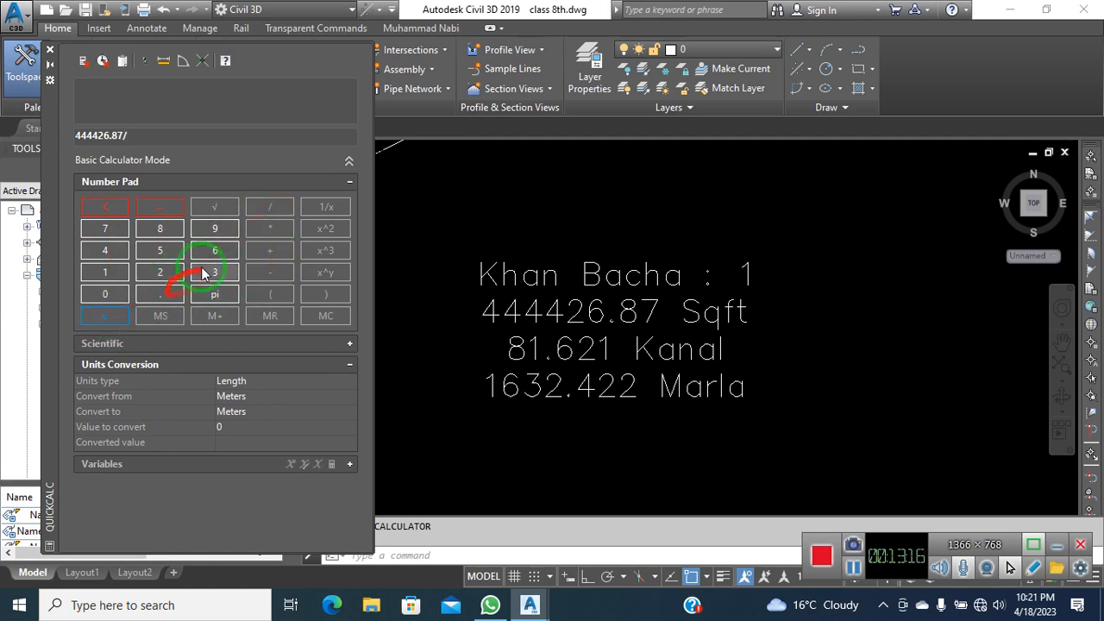
click(107, 316)
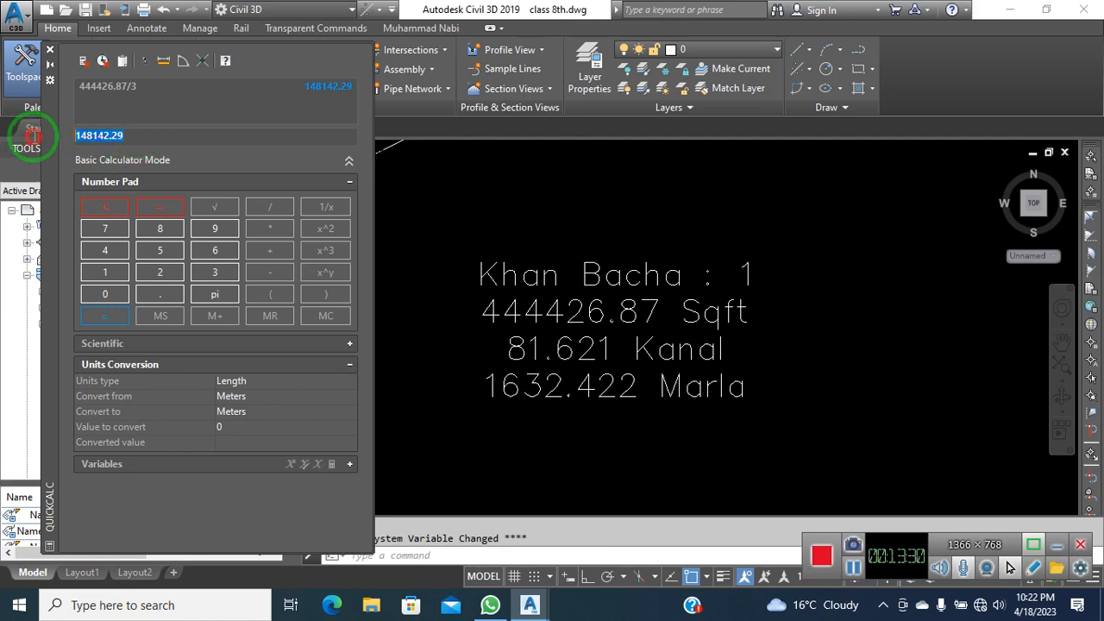
Copy the 148142.29 result and close the calculator
right_click(86, 136)
click(138, 186)
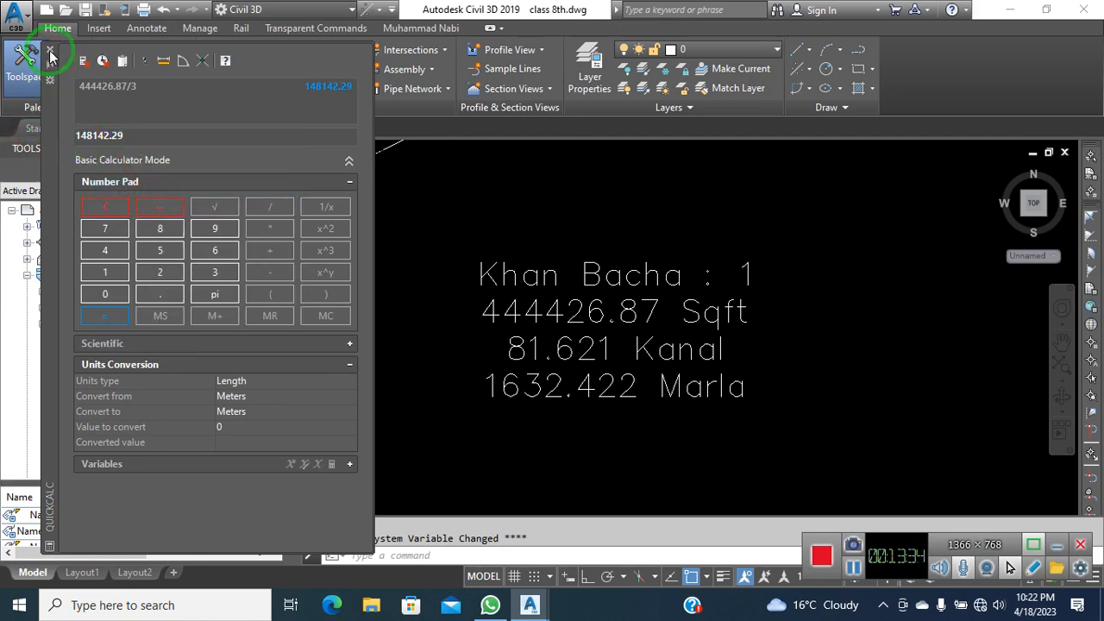
click(50, 56)
click(438, 202)
scroll(468, 251, down, 4)
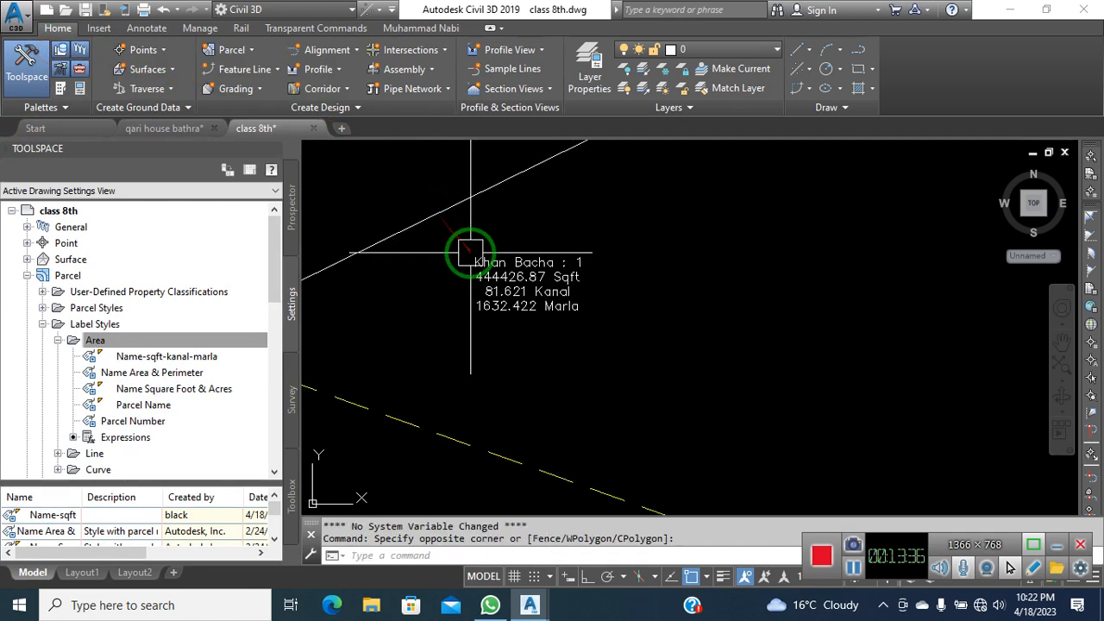
key(ctrl+v)
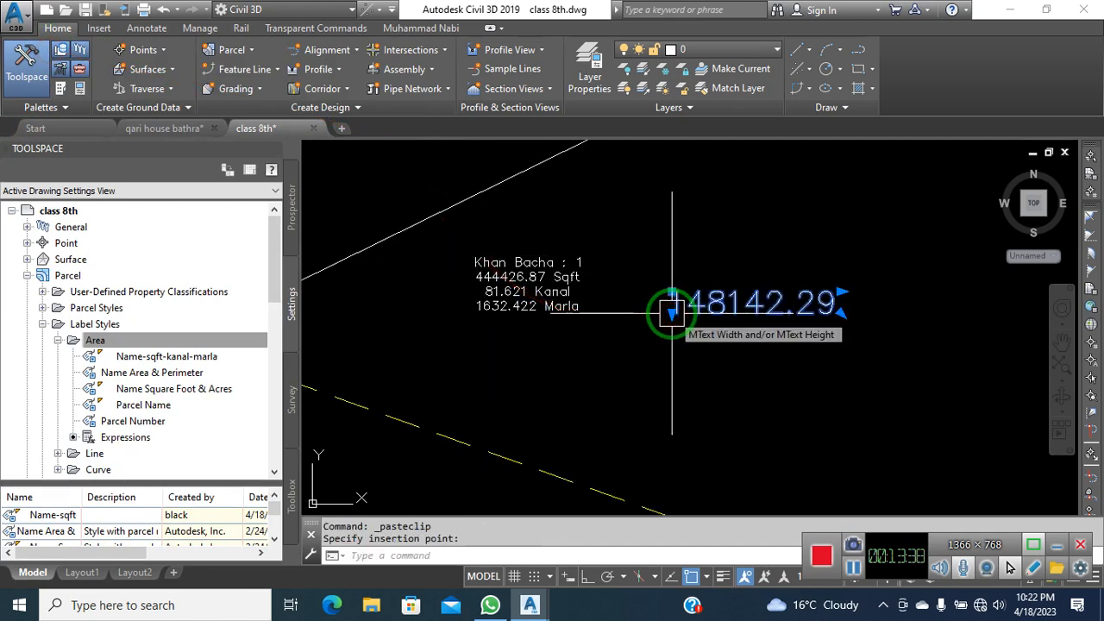
click(670, 239)
scroll(690, 337, down, 3)
key(Escape)
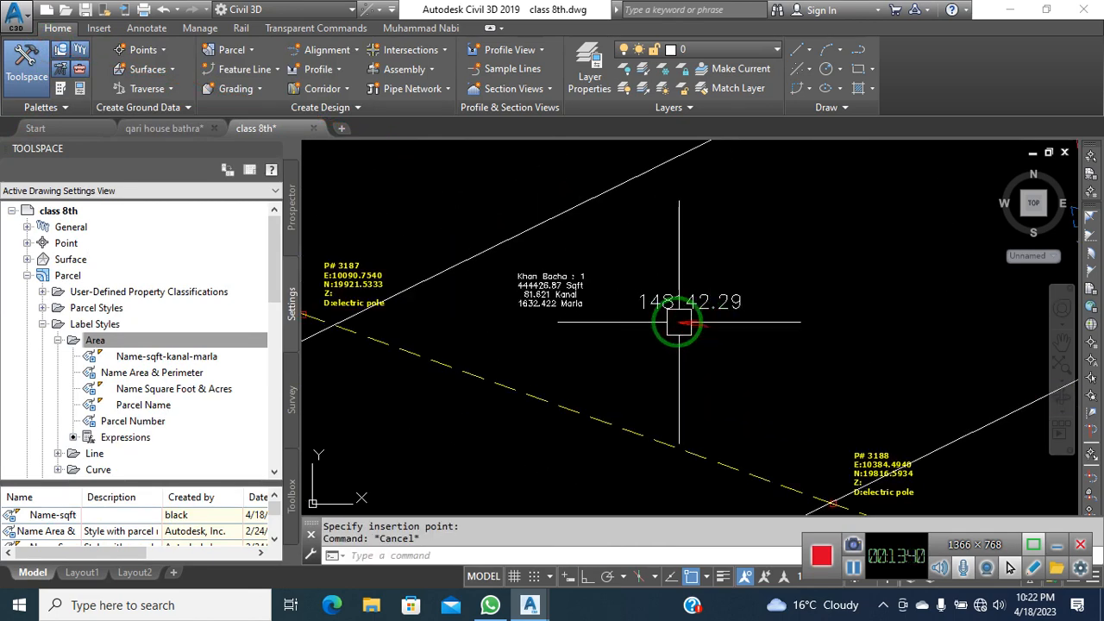
scroll(671, 318, down, 2)
scroll(668, 314, down, 2)
click(247, 52)
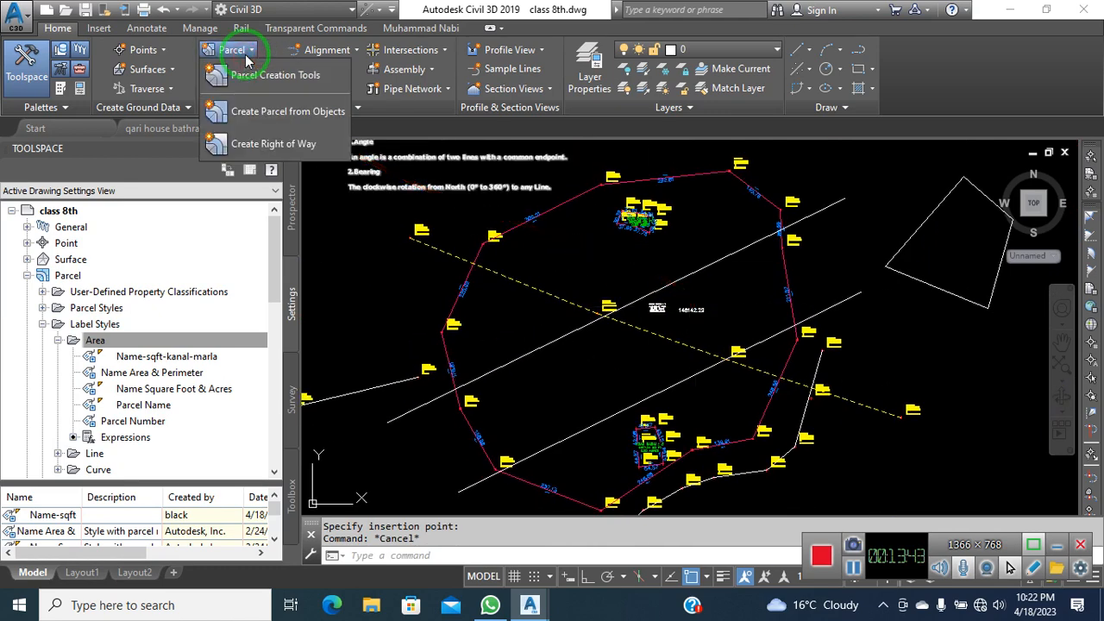
Start Create Parcel from Objects and pick the two parallel white lines
click(322, 112)
click(725, 250)
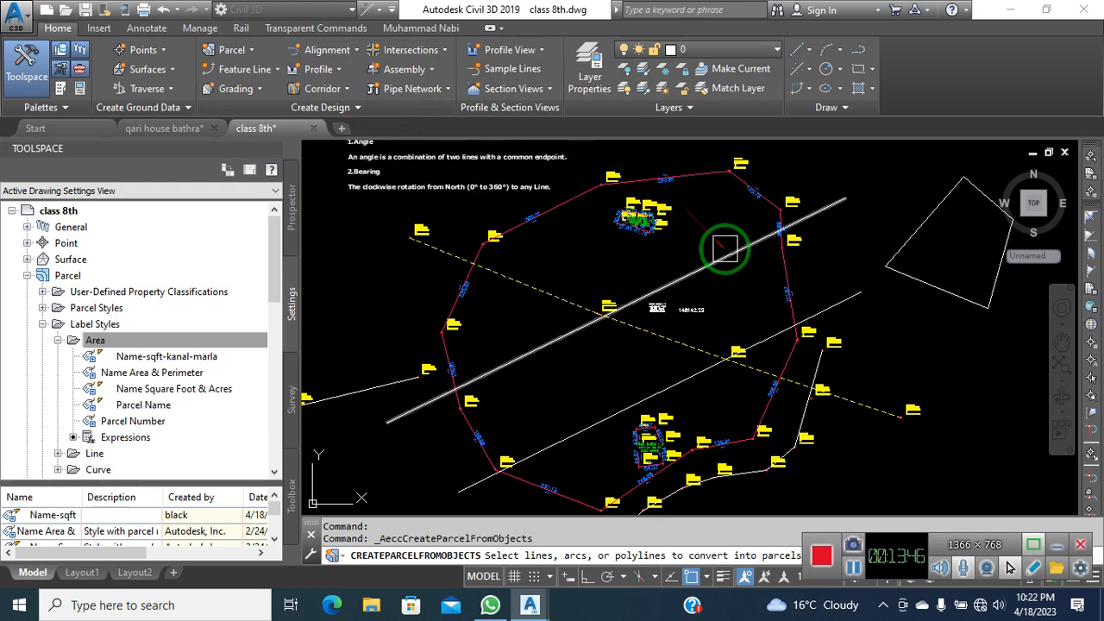
click(725, 249)
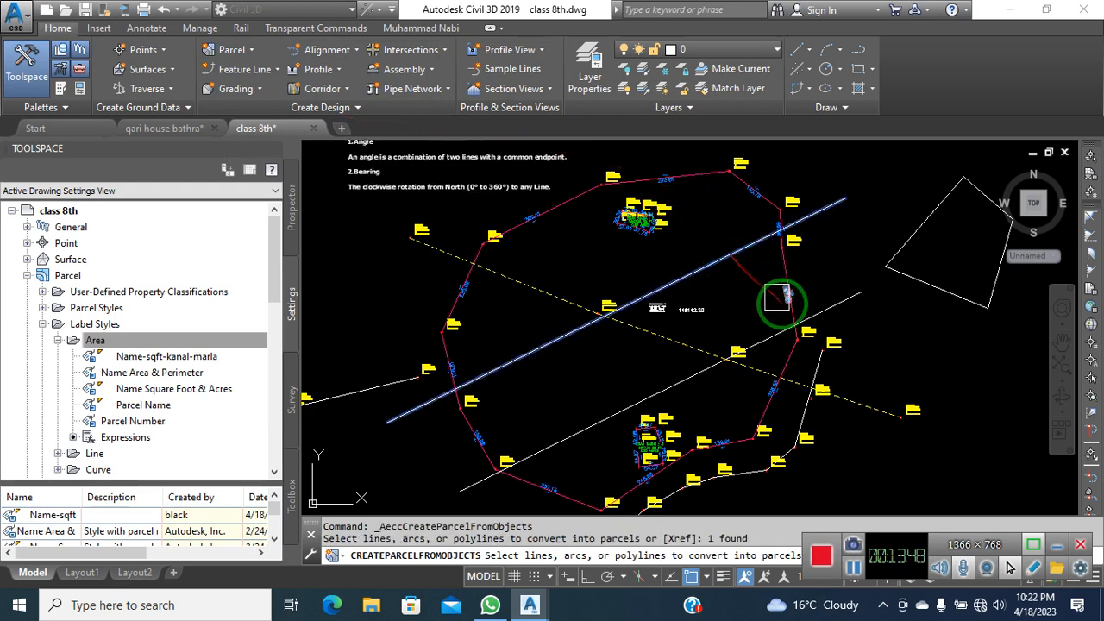
click(842, 308)
key(Return)
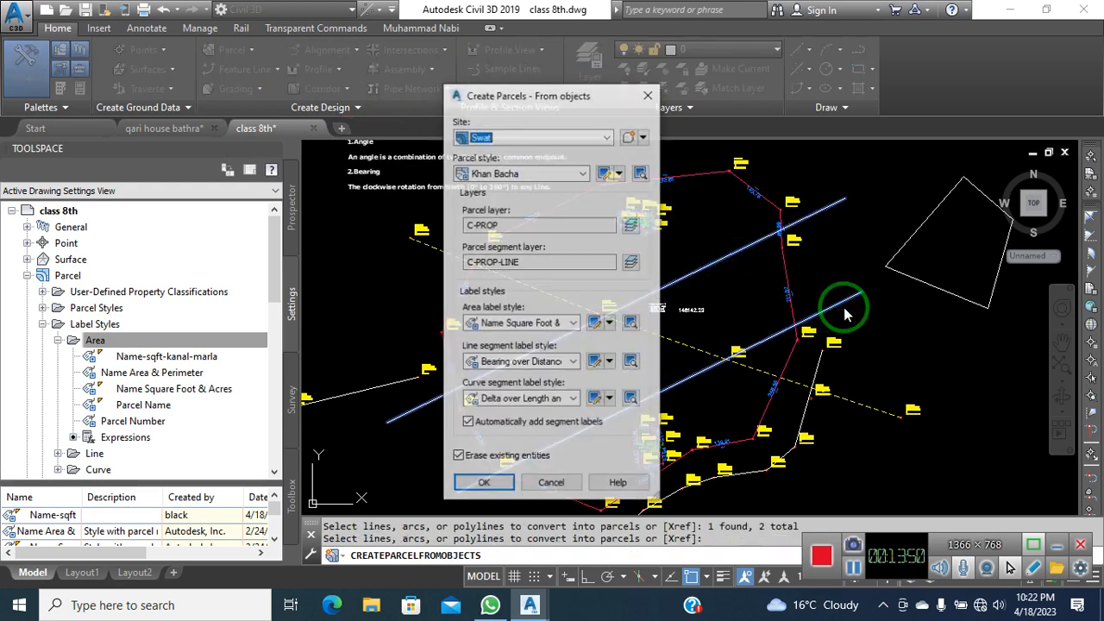
drag(552, 98, 414, 97)
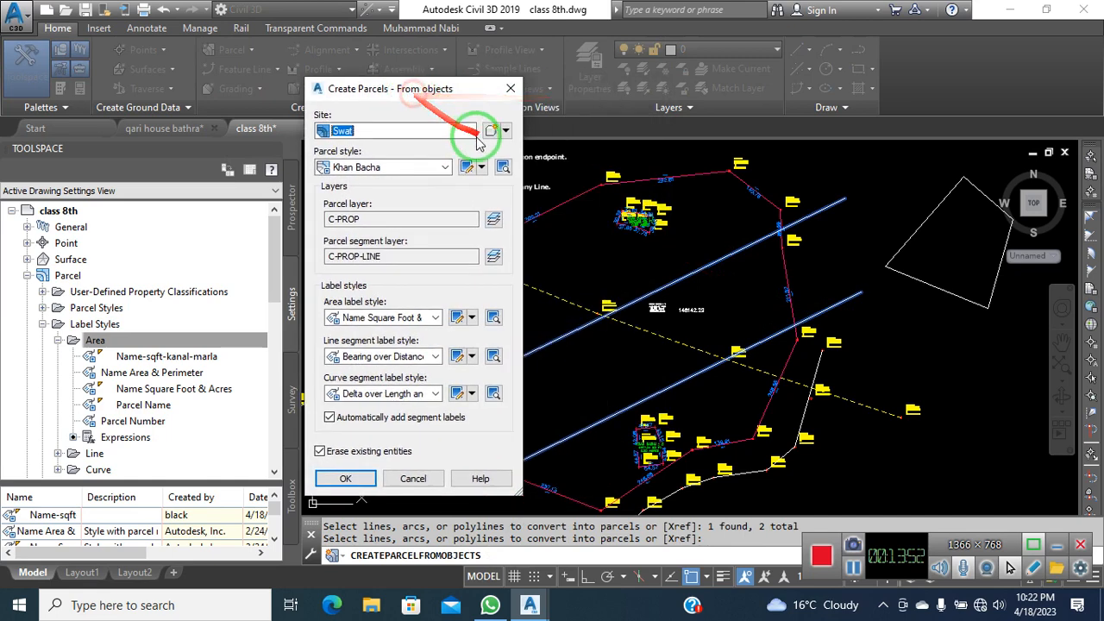
click(471, 130)
click(472, 132)
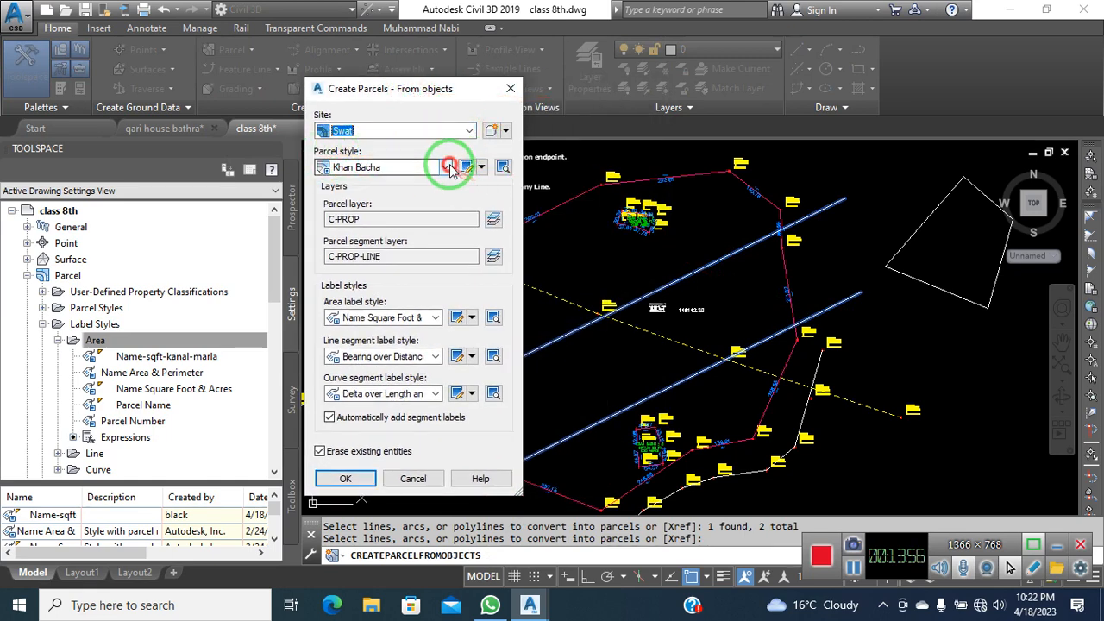
click(450, 167)
click(450, 167)
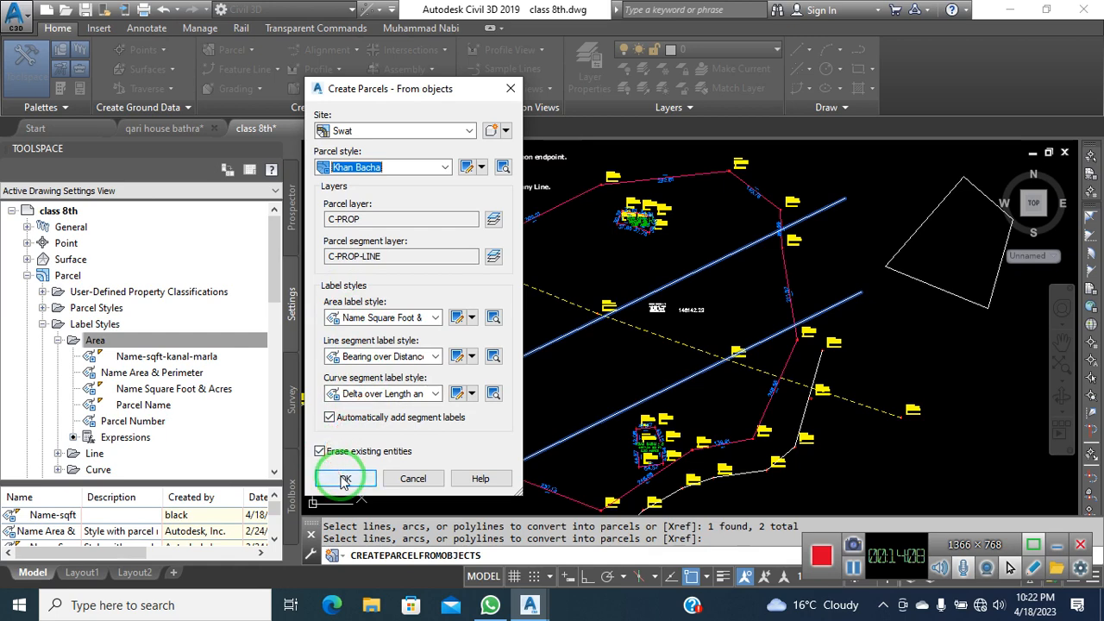
click(338, 421)
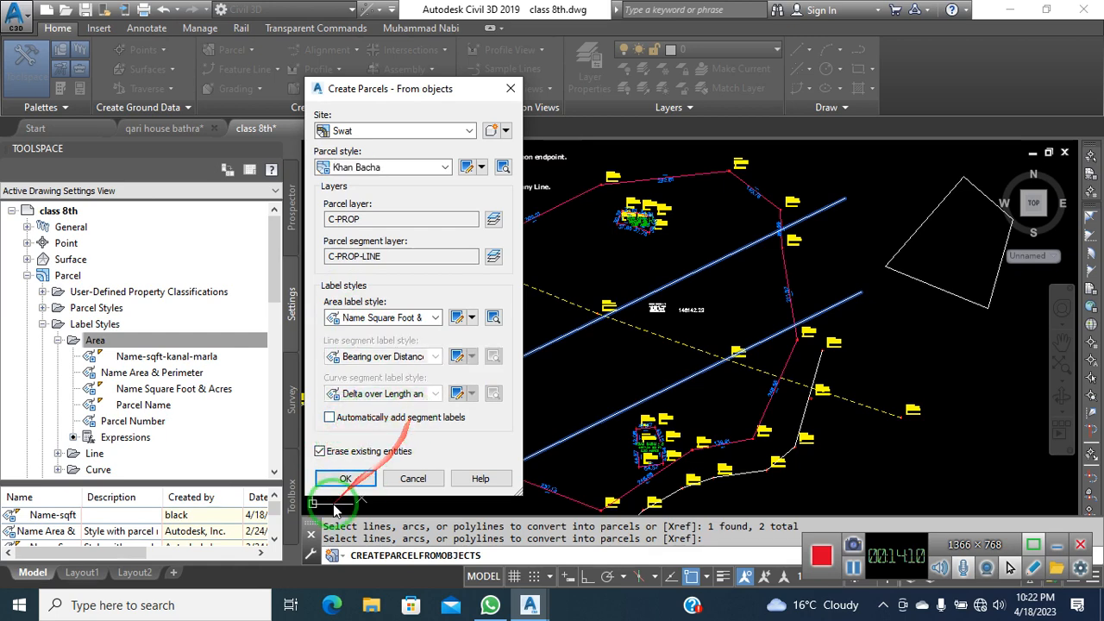
click(346, 480)
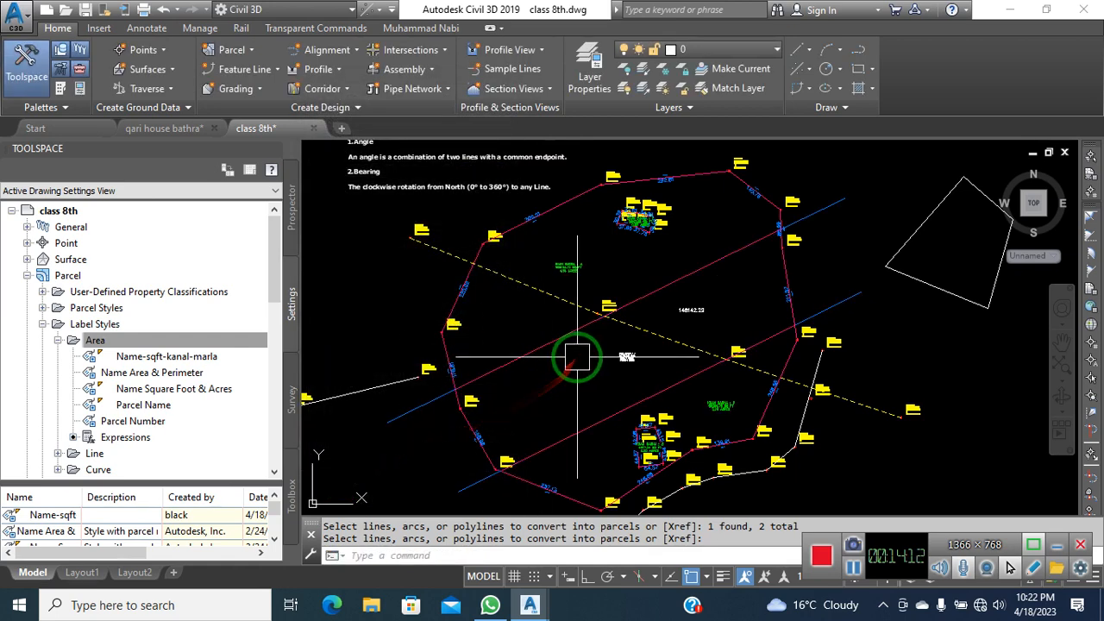
Check the middle strip, lower and upper parcels one at a time, clearing each selection
key(Return)
click(670, 377)
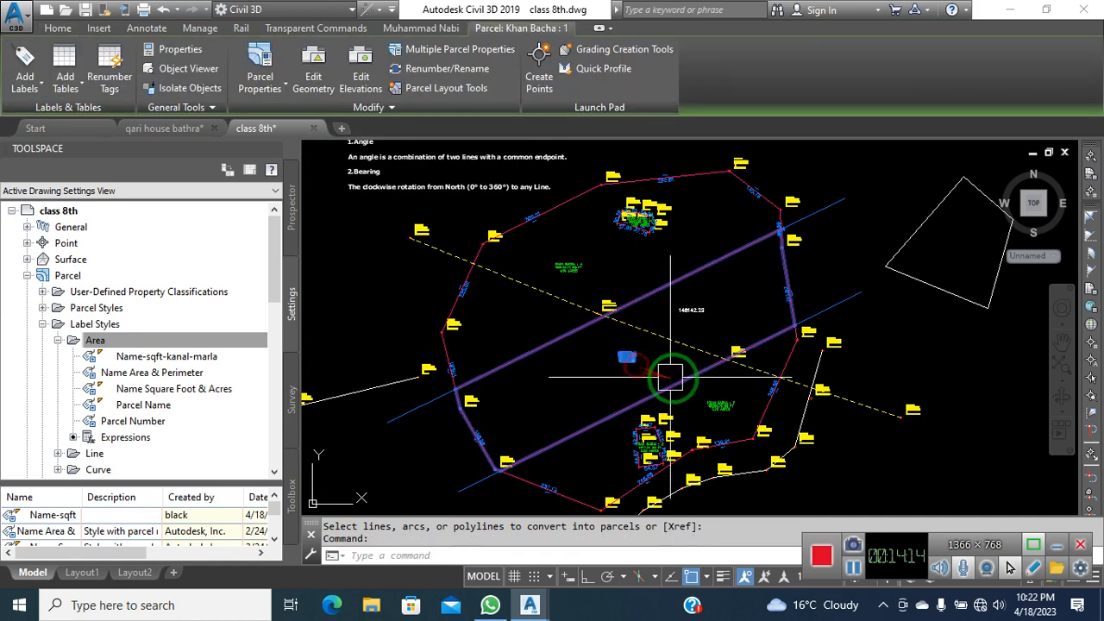
key(Escape)
click(726, 402)
key(Escape)
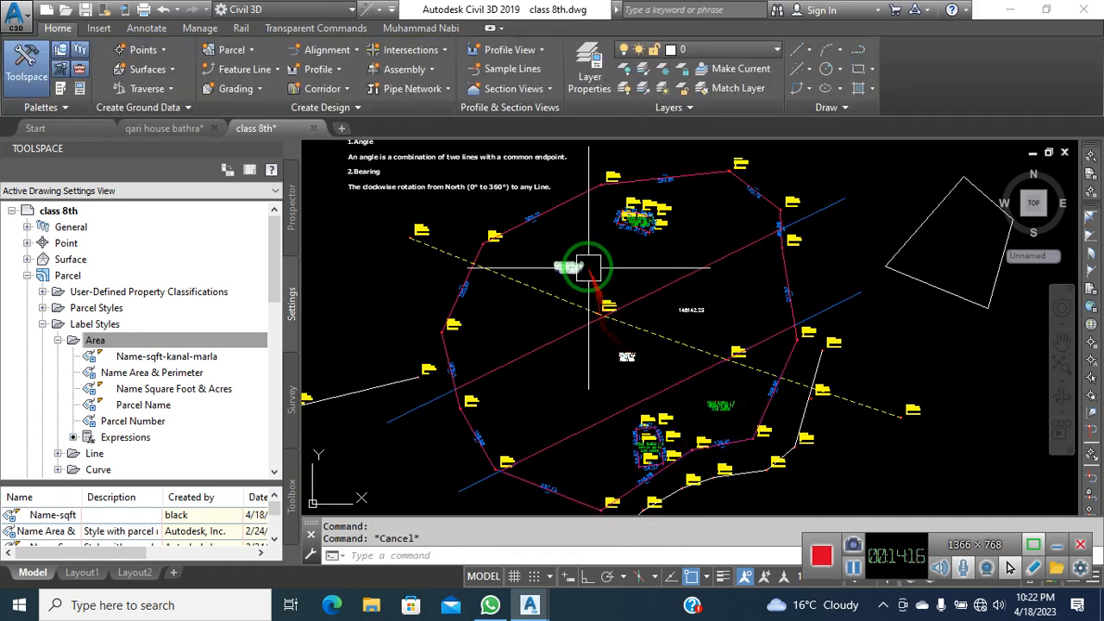
click(587, 266)
key(Escape)
scroll(717, 407, up, 5)
scroll(696, 383, down, 3)
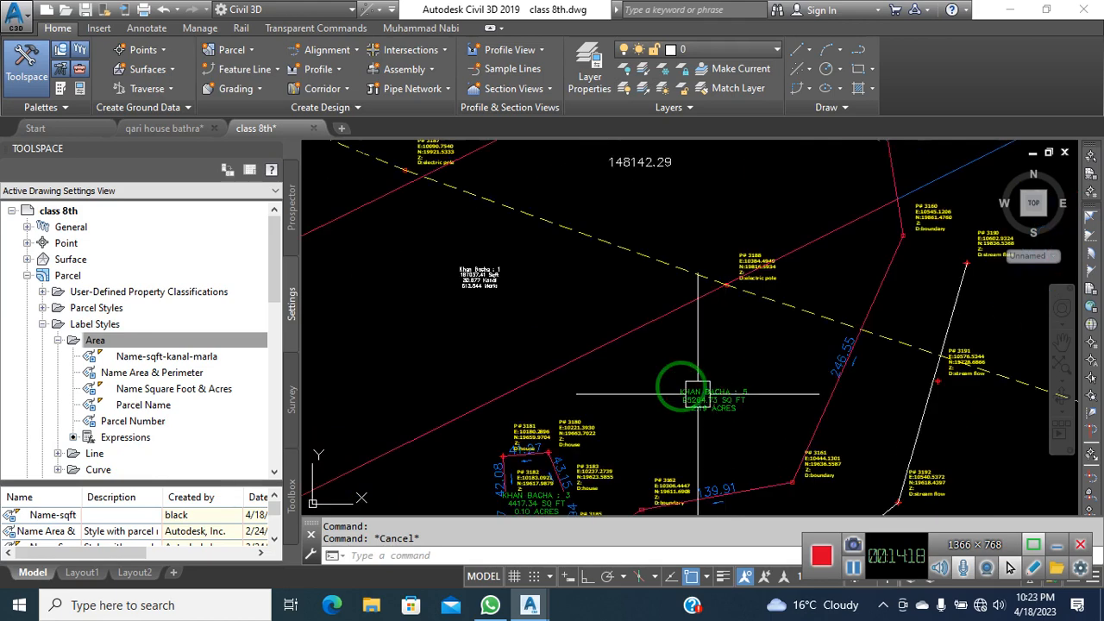
middle_drag(610, 357, 480, 271)
scroll(566, 301, up, 4)
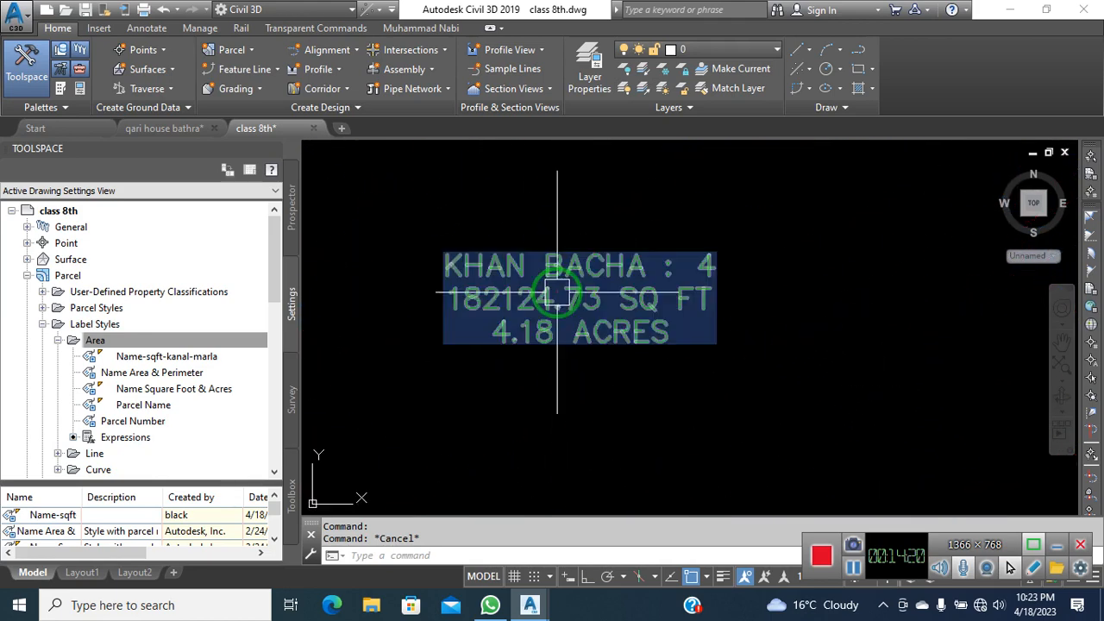
scroll(557, 292, down, 5)
scroll(650, 424, up, 6)
scroll(650, 423, down, 4)
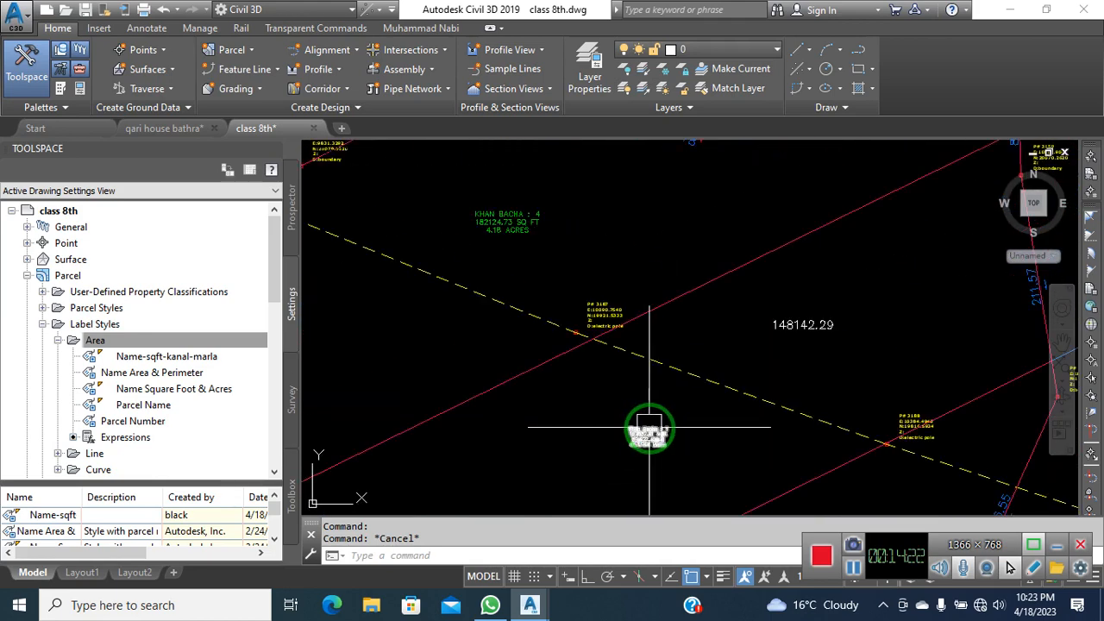
click(651, 428)
right_click(471, 345)
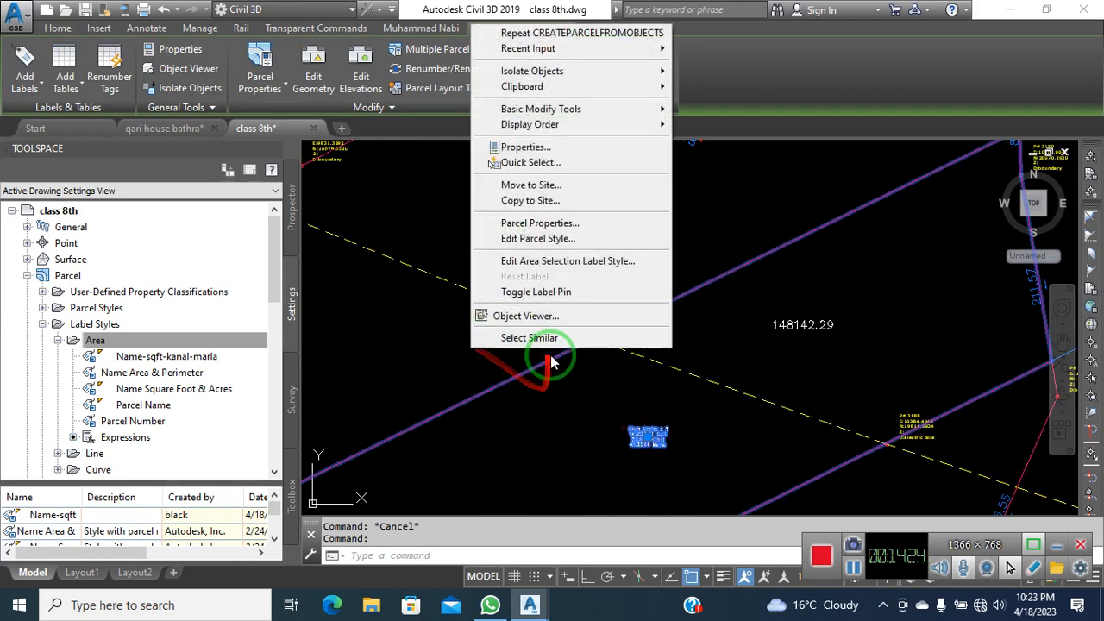
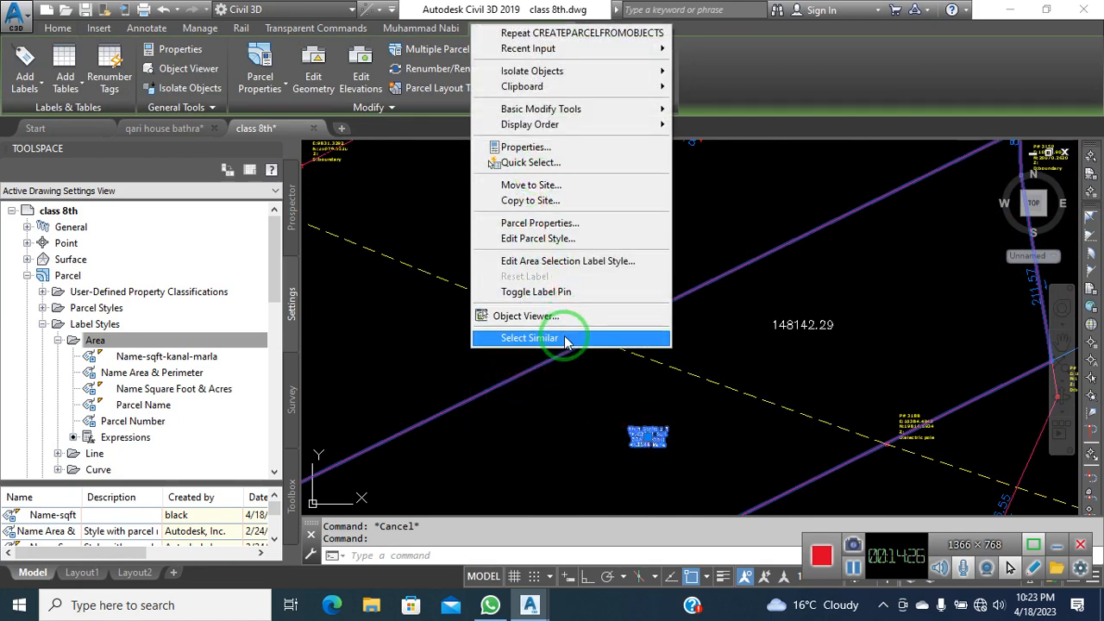
Apply the Name-sqft-kanal-marla area label style to all five parcels at once via Select Similar
click(567, 336)
scroll(612, 309, down, 6)
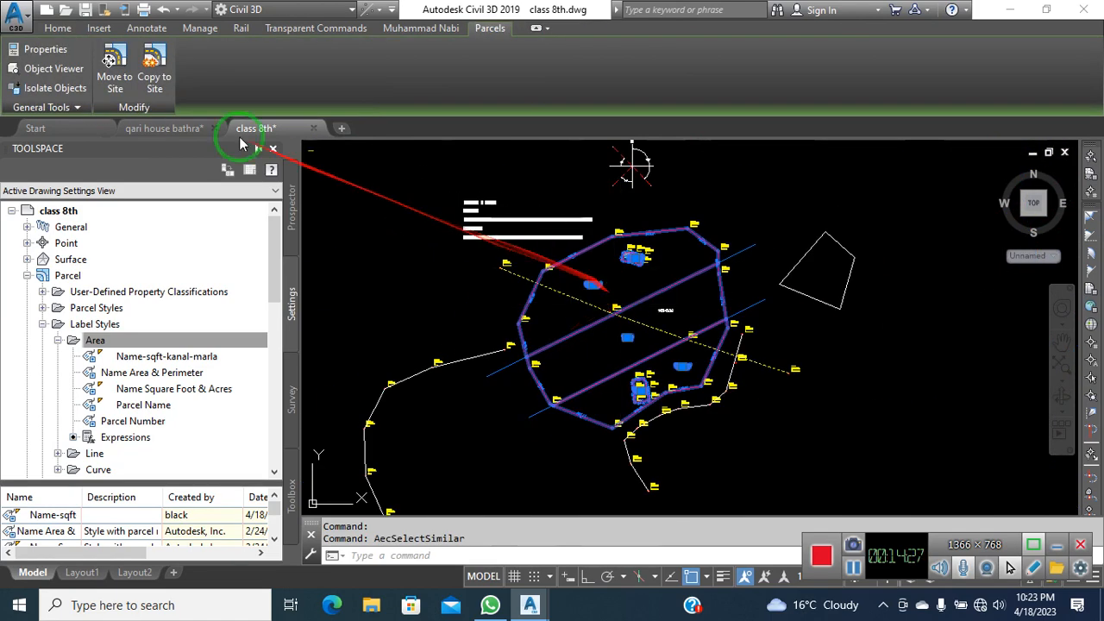
click(45, 49)
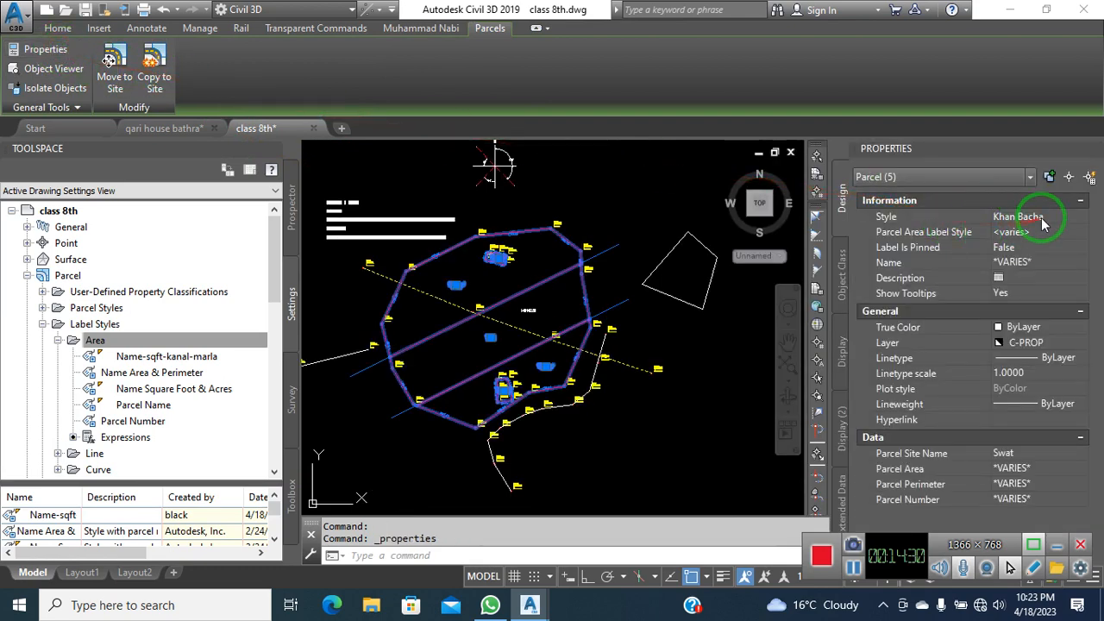
click(1078, 235)
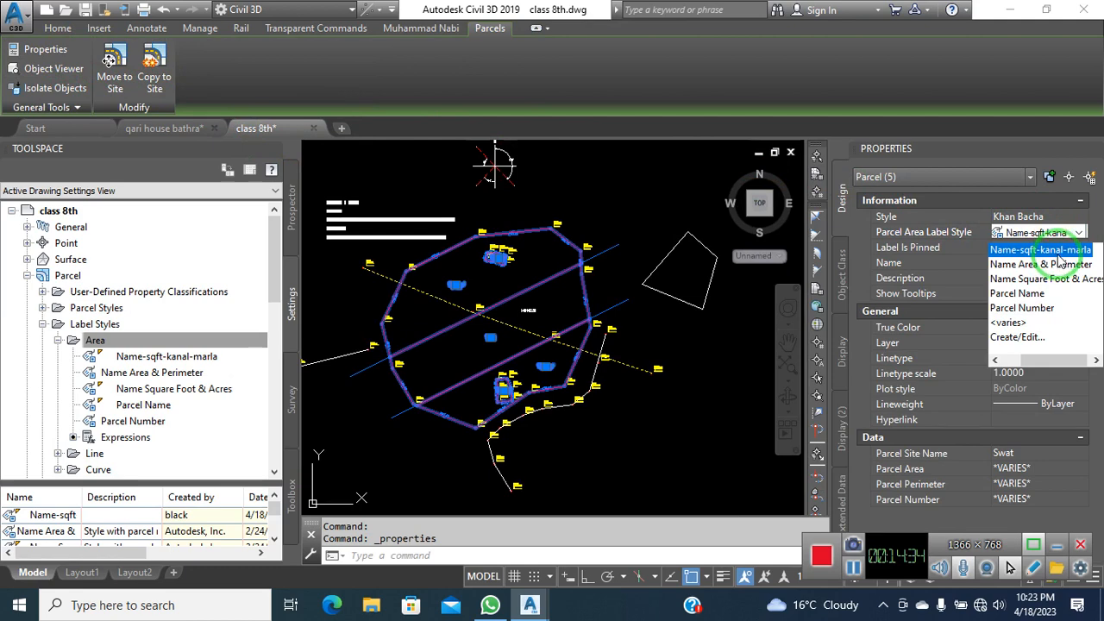
click(1060, 251)
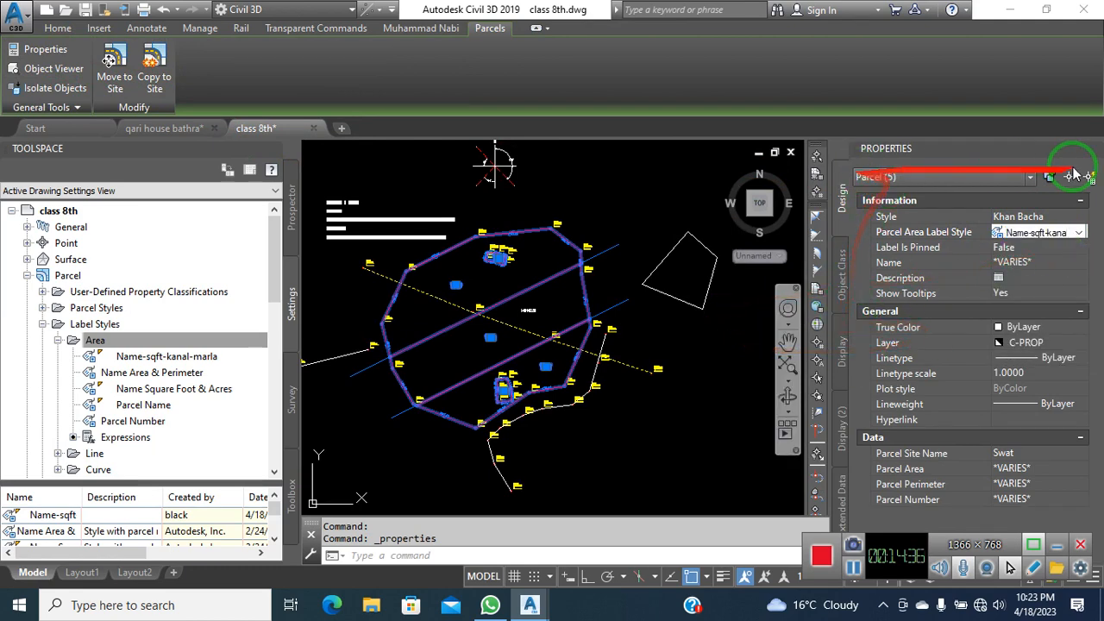
click(1094, 150)
key(Escape)
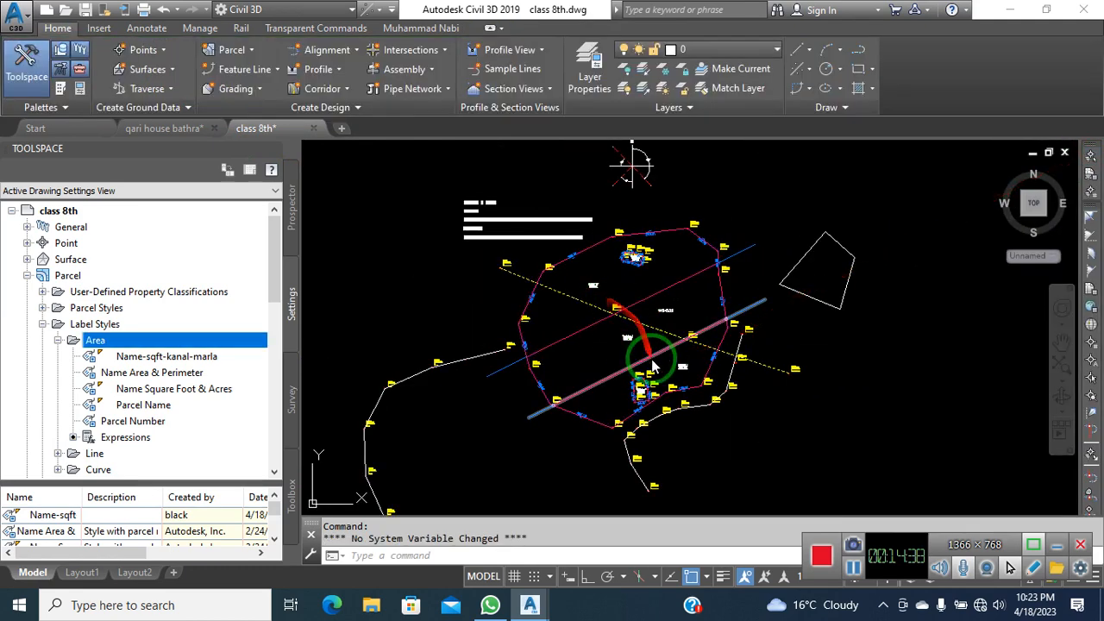
Select the long red diagonal parcel line to move it
click(822, 461)
scroll(651, 302, up, 5)
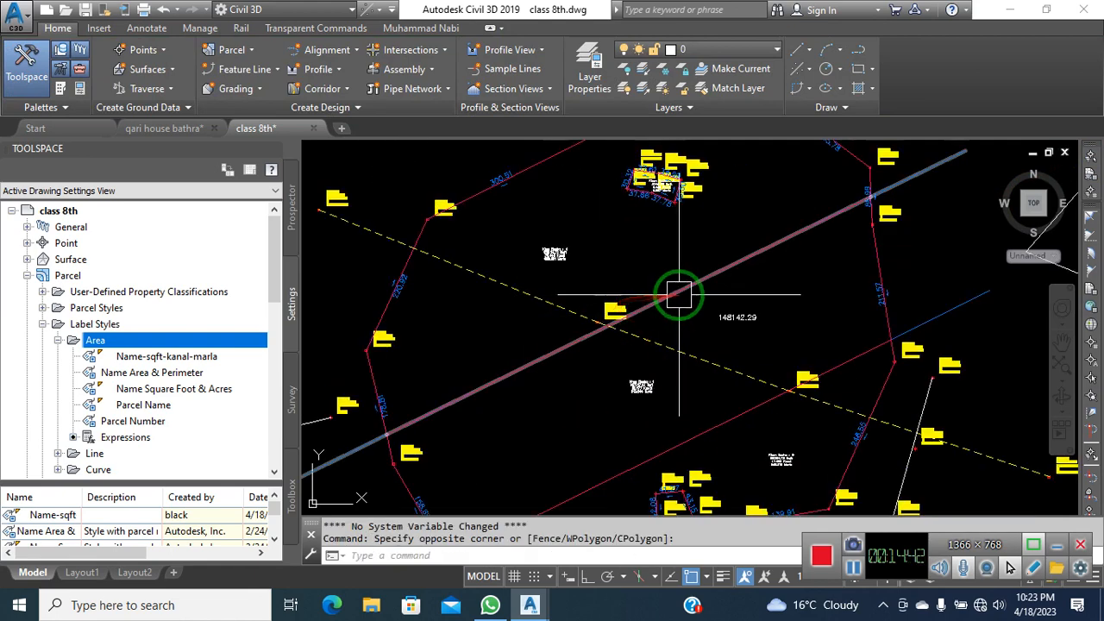
scroll(679, 294, up, 8)
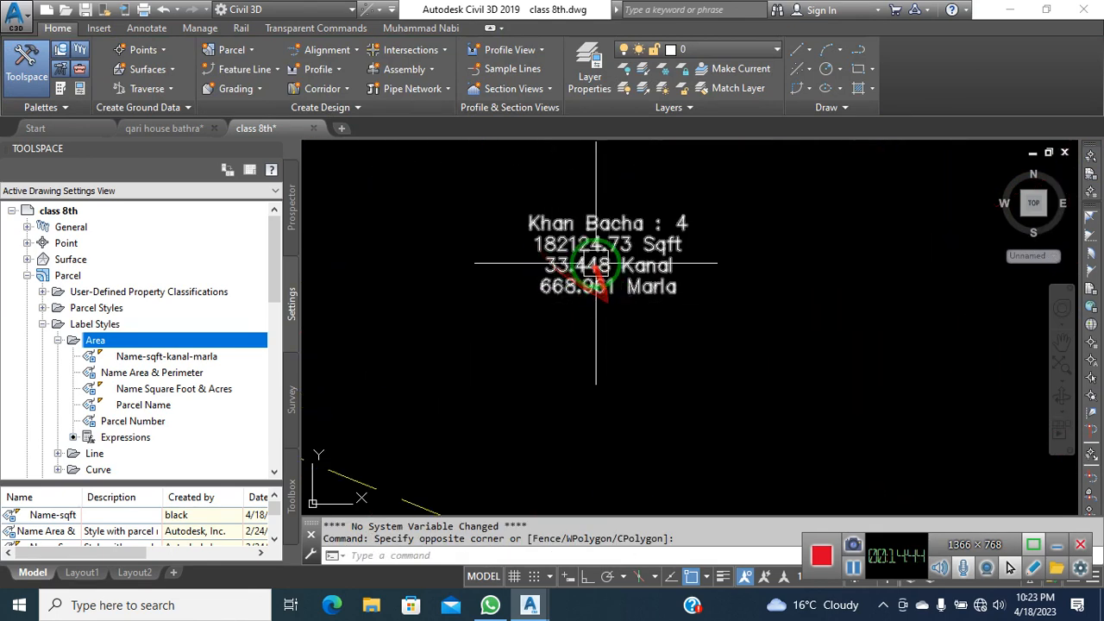
scroll(569, 250, down, 4)
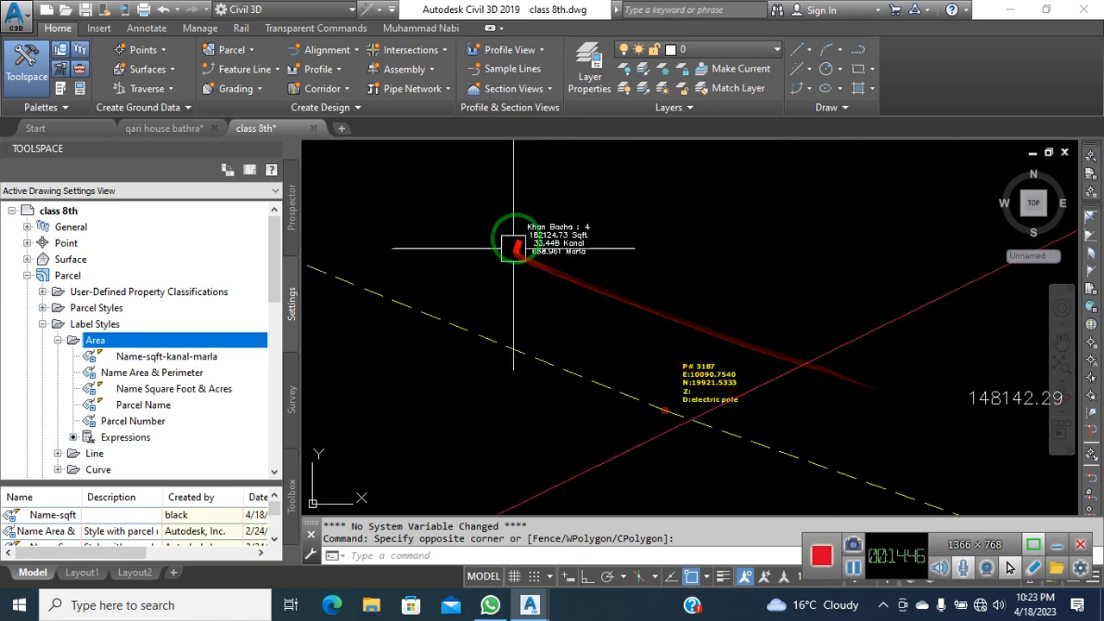
scroll(513, 248, up, 5)
scroll(475, 272, down, 5)
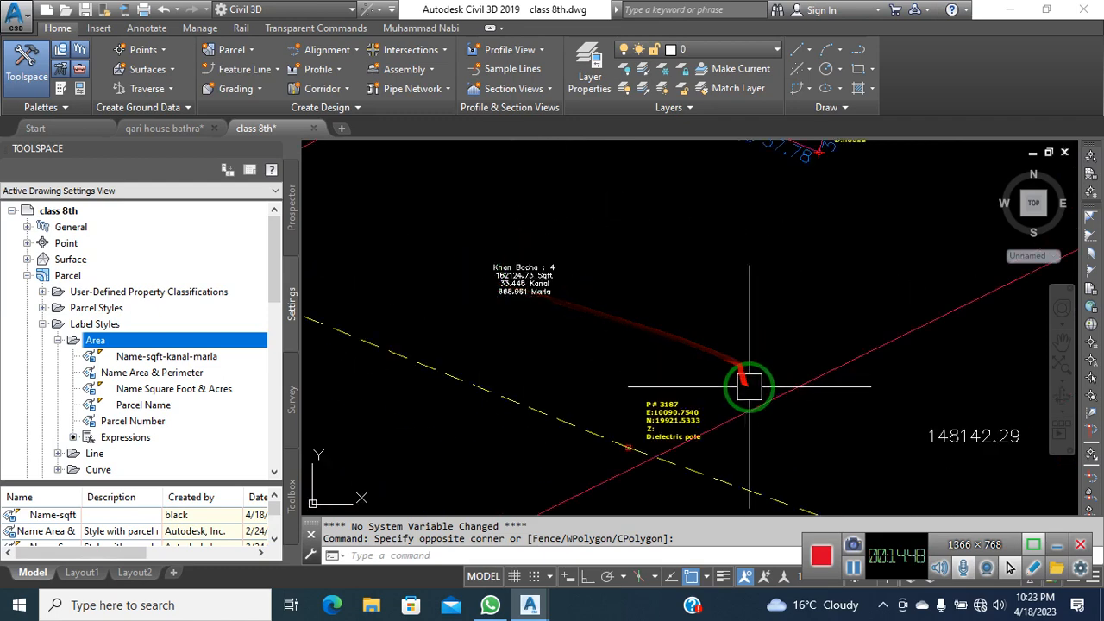
drag(748, 386, 749, 386)
scroll(690, 302, down, 2)
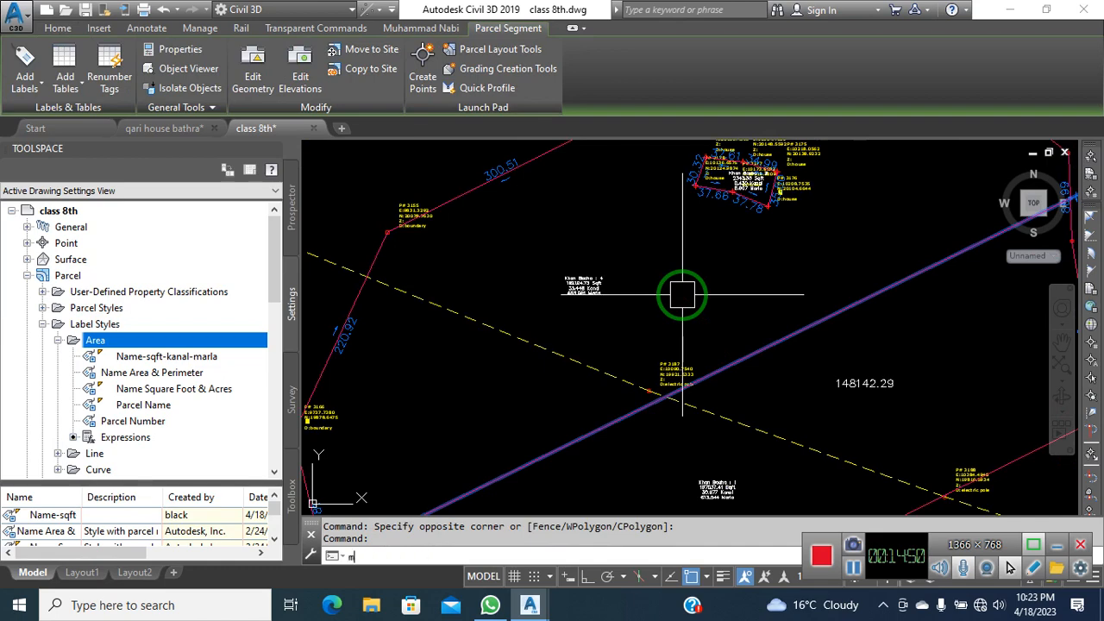
key(Return)
Make a first move of the red parcel line to a new position
scroll(571, 257, up, 4)
click(767, 330)
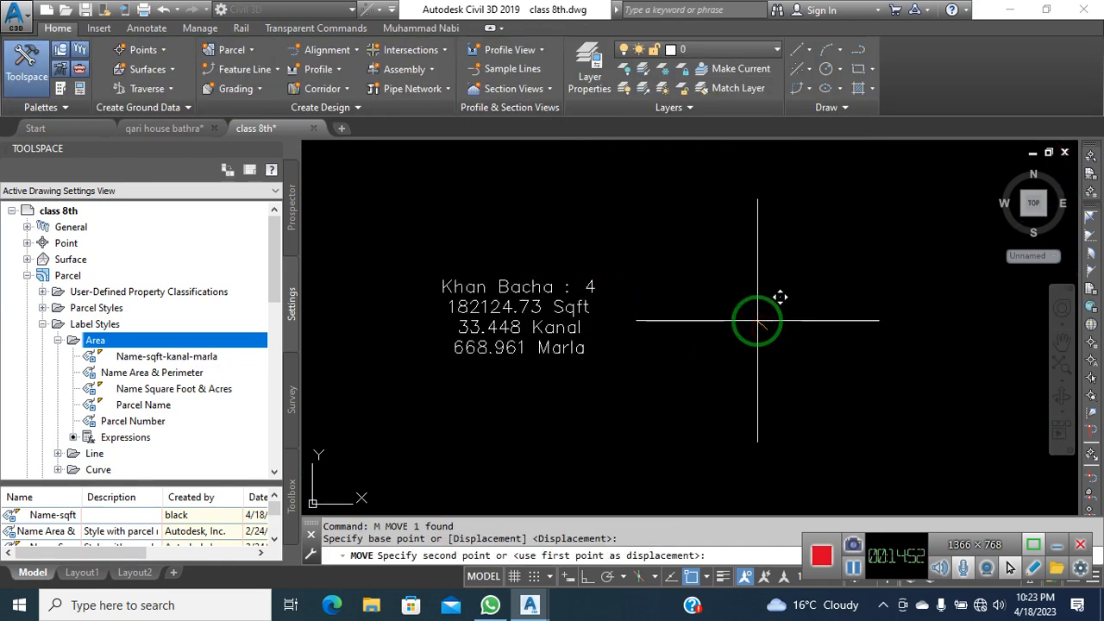
scroll(690, 306, down, 4)
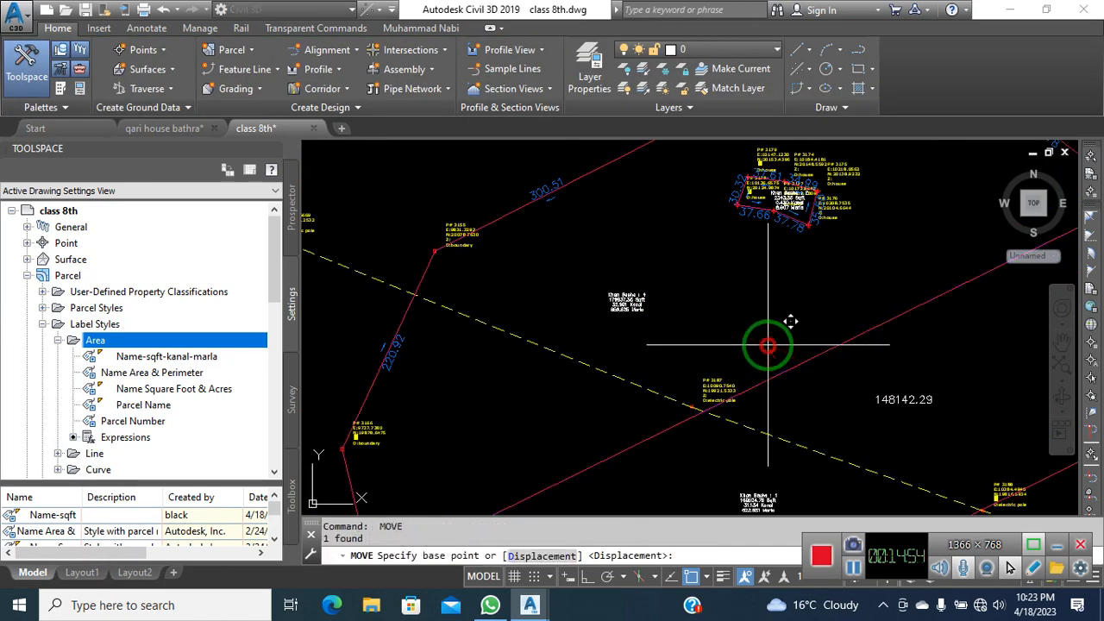
scroll(596, 298, up, 4)
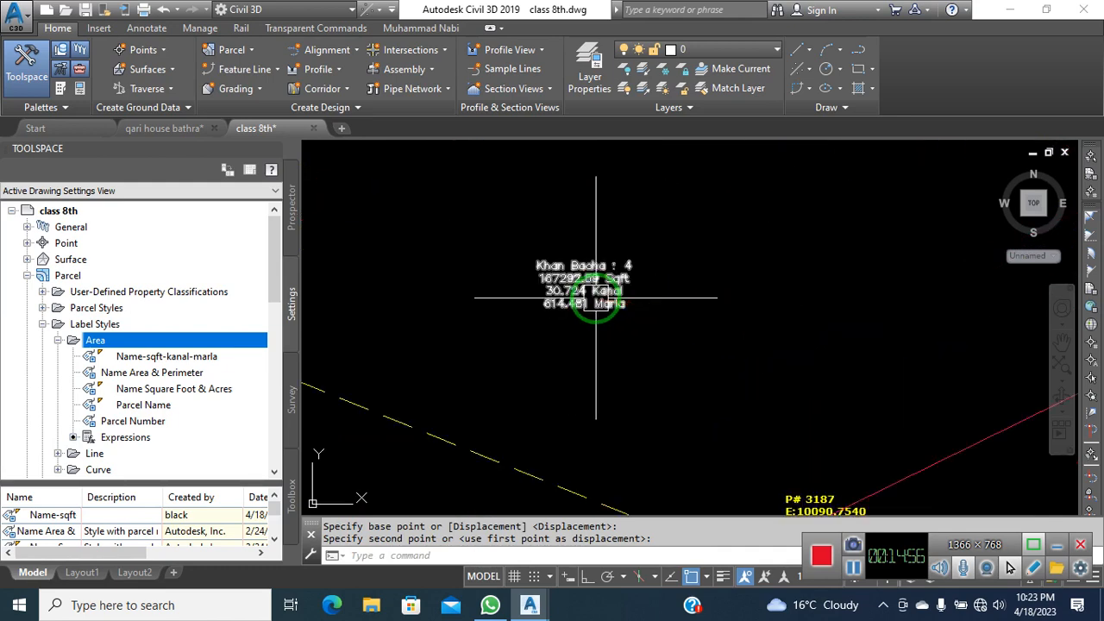
scroll(596, 297, down, 2)
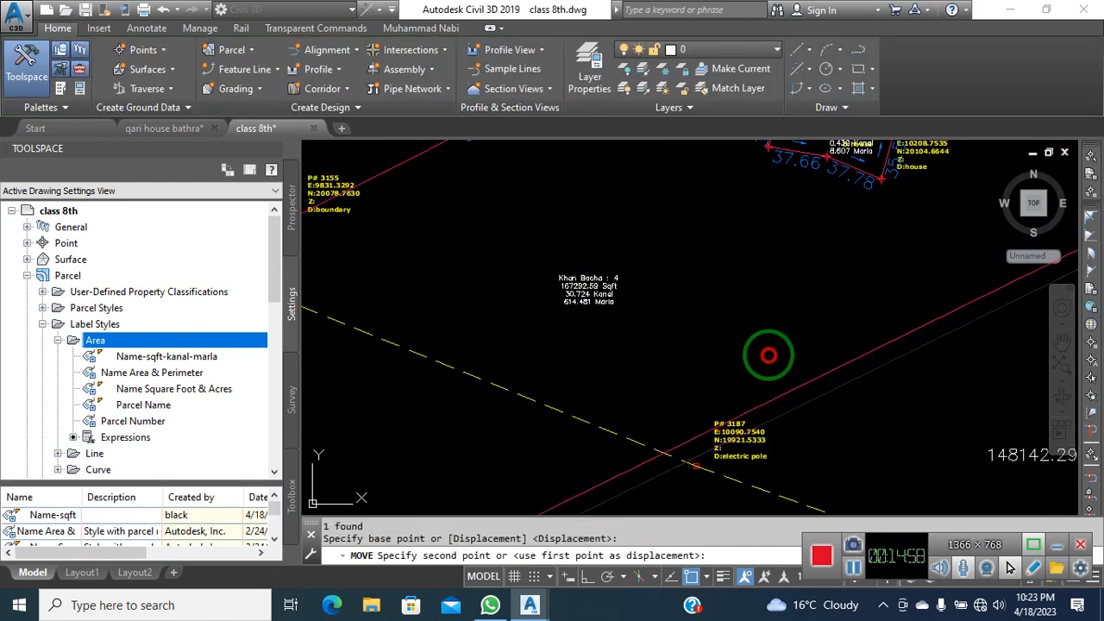
scroll(584, 285, up, 2)
scroll(584, 287, down, 4)
click(745, 344)
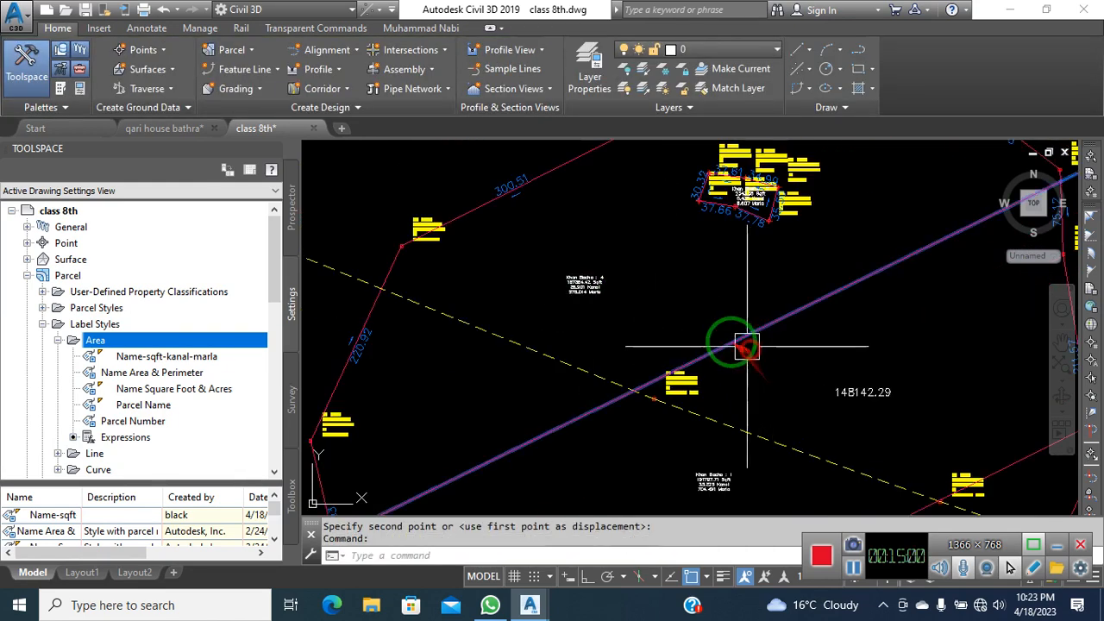
key(space)
click(716, 327)
click(709, 316)
scroll(581, 288, up, 5)
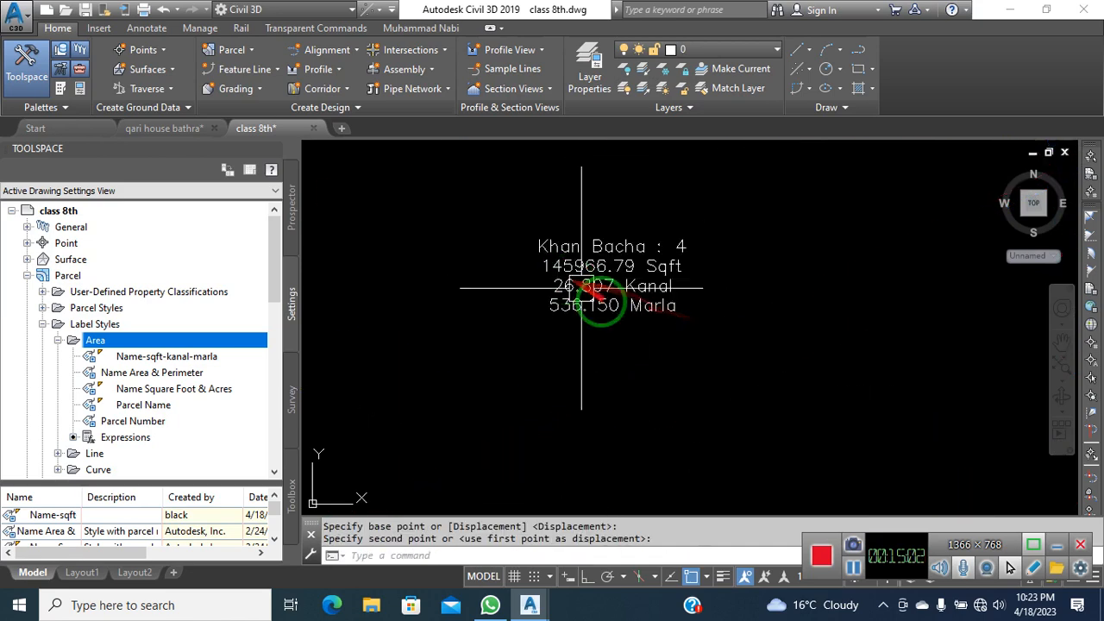
scroll(688, 342, down, 3)
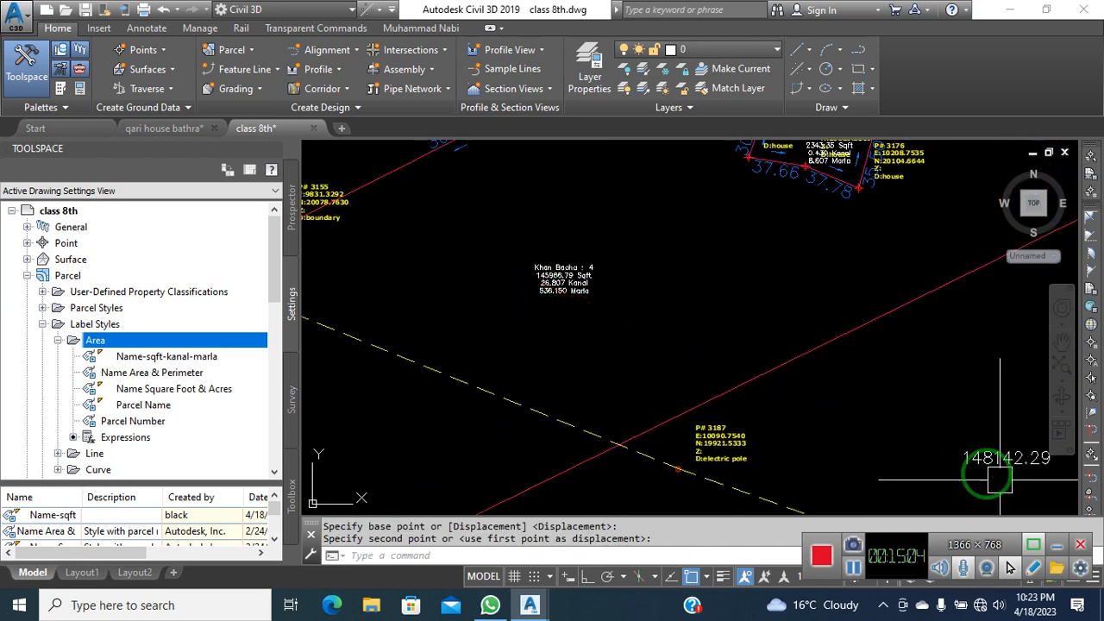
Nudge the red parcel line twice more toward electric pole point P# 3187
click(764, 387)
key(space)
scroll(765, 394, up, 4)
click(769, 394)
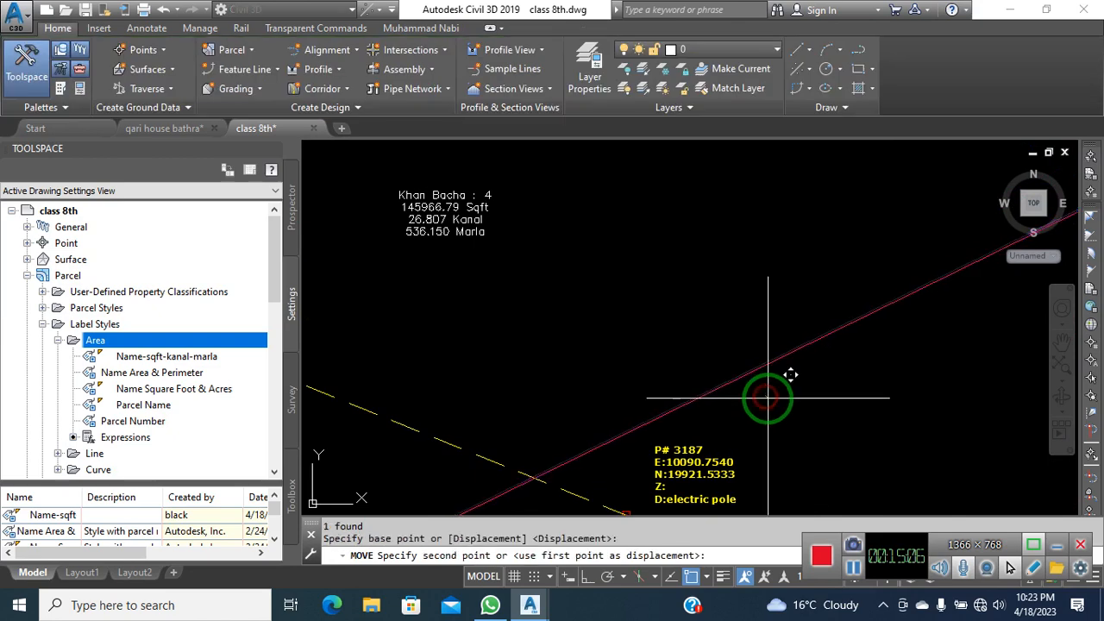
click(769, 399)
click(751, 386)
key(space)
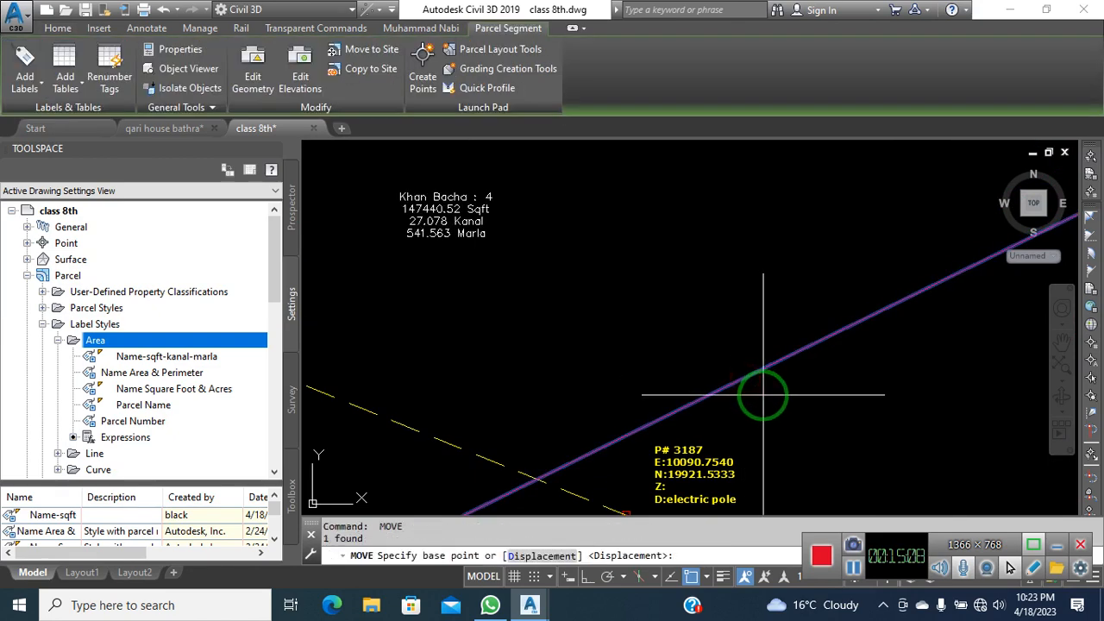
click(762, 394)
click(765, 399)
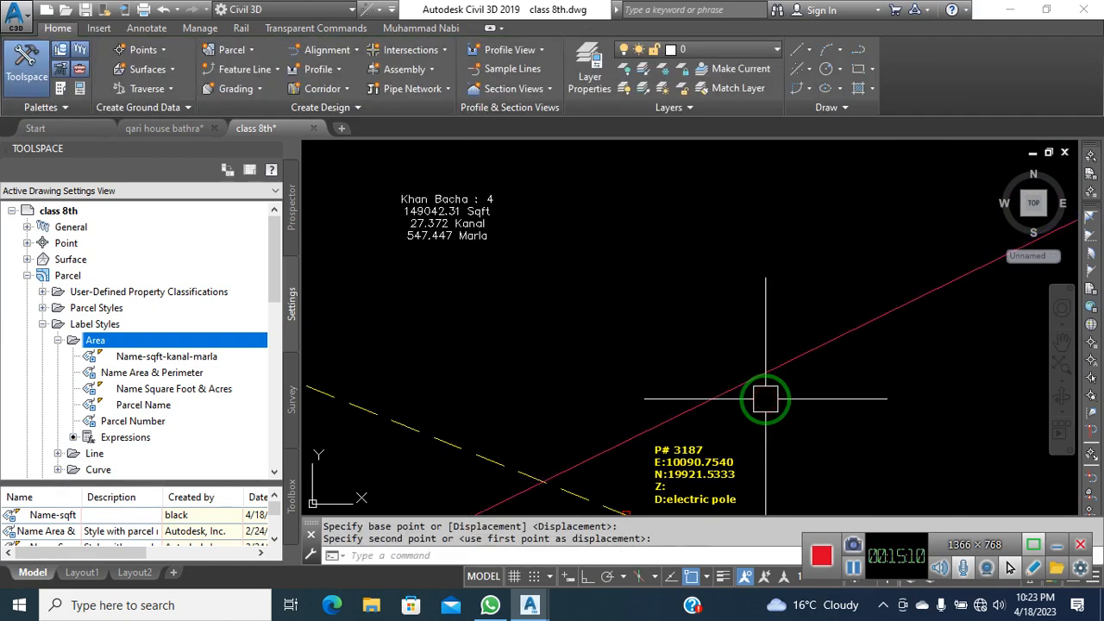
Move the red parcel line again and zoom in to check its position
click(747, 389)
scroll(709, 412, up, 3)
key(space)
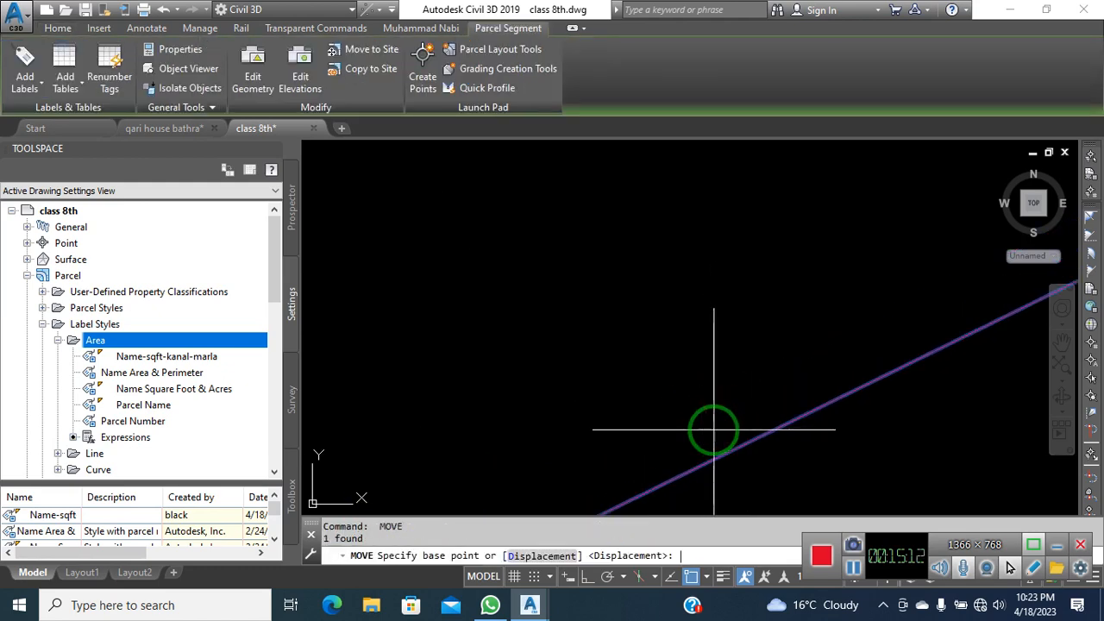
click(715, 434)
click(712, 425)
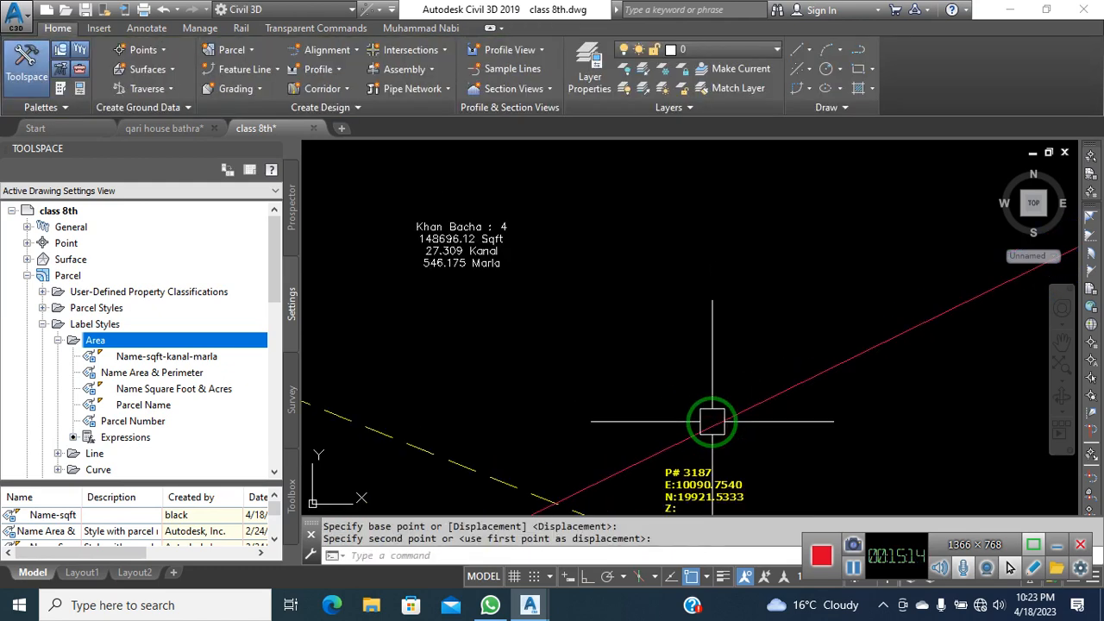
scroll(431, 250, down, 3)
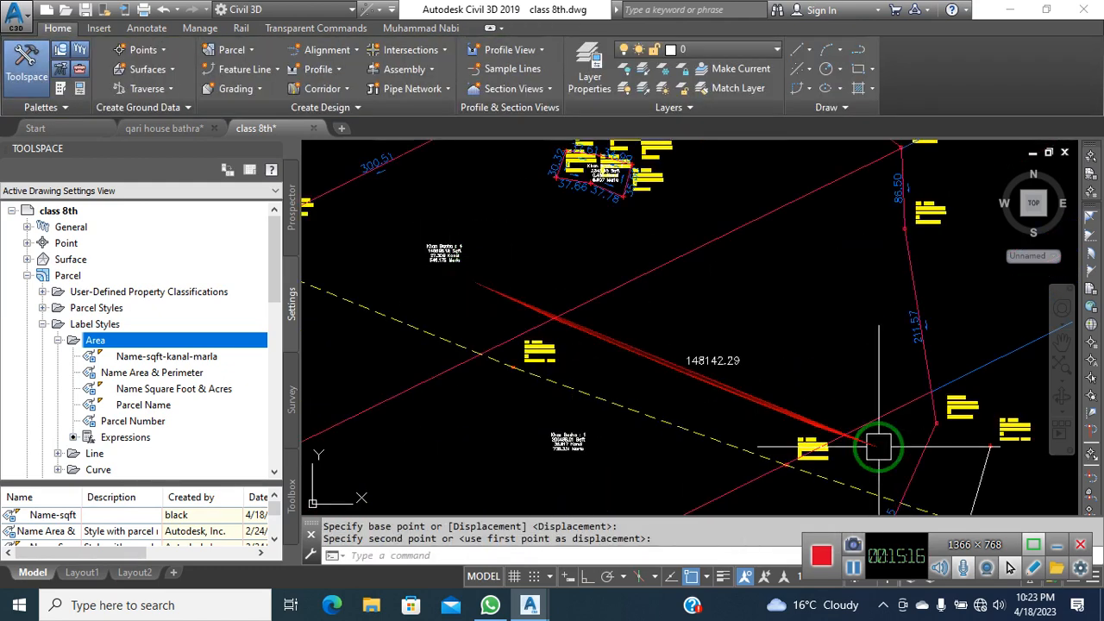
scroll(699, 380, up, 5)
scroll(732, 396, down, 3)
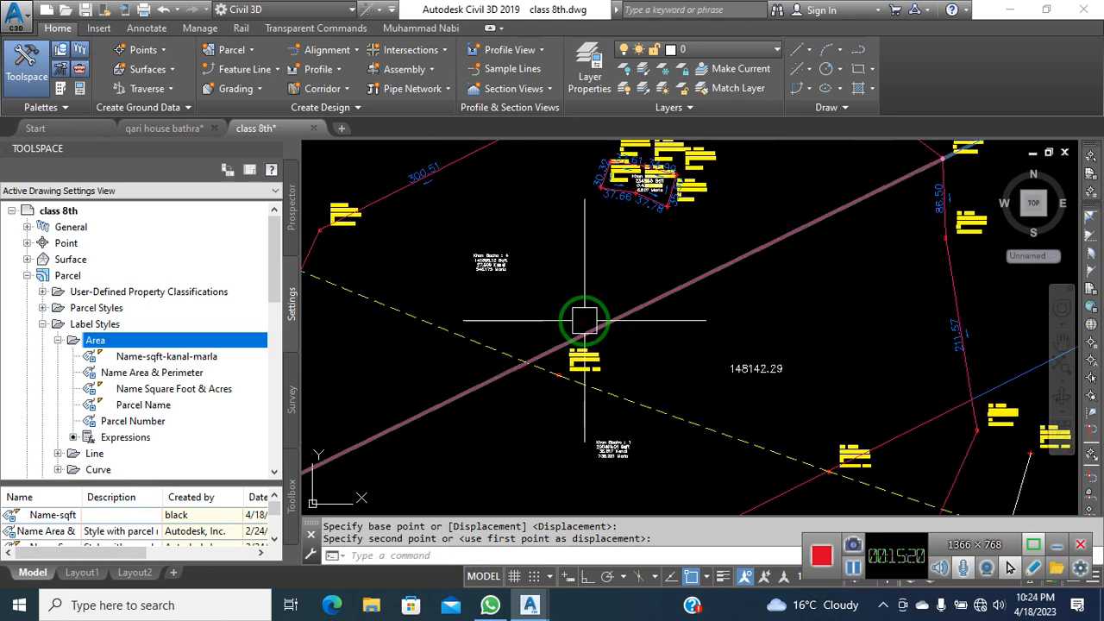
scroll(591, 315, up, 5)
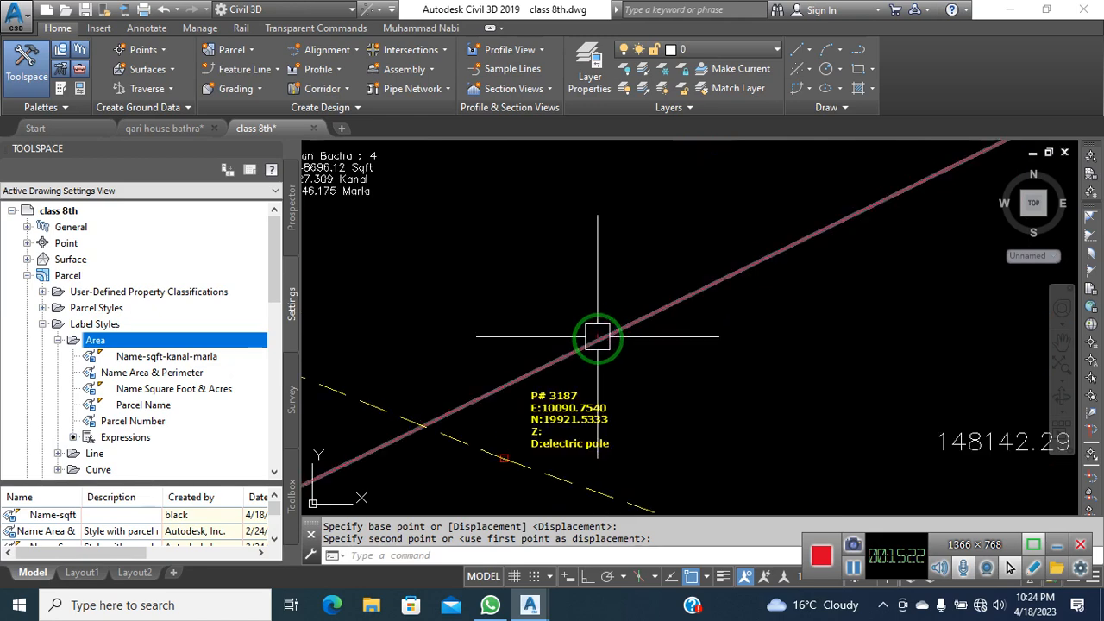
Move the line through P# 3187, making parcel 4 148640.13 Sqft
click(598, 339)
middle_drag(555, 333, 671, 367)
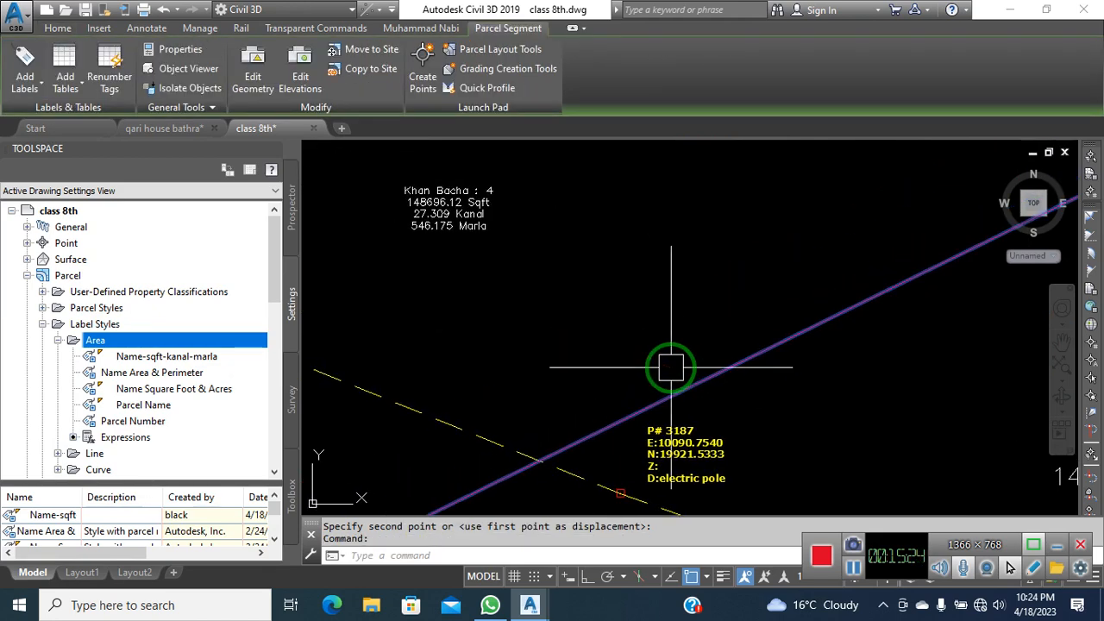
text(m)
key(Return)
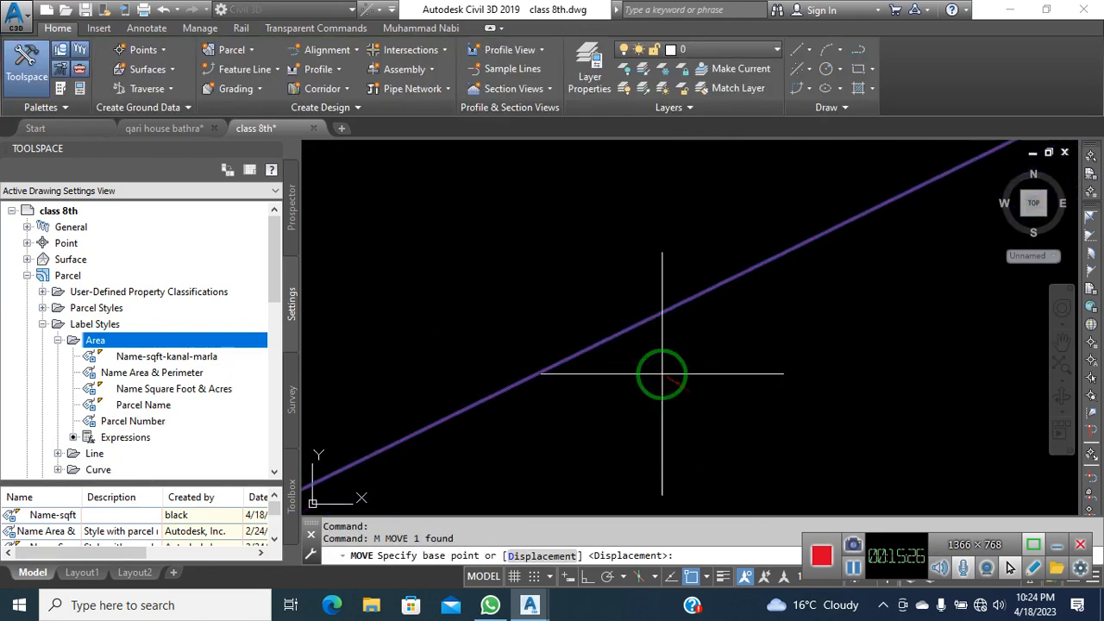
click(662, 380)
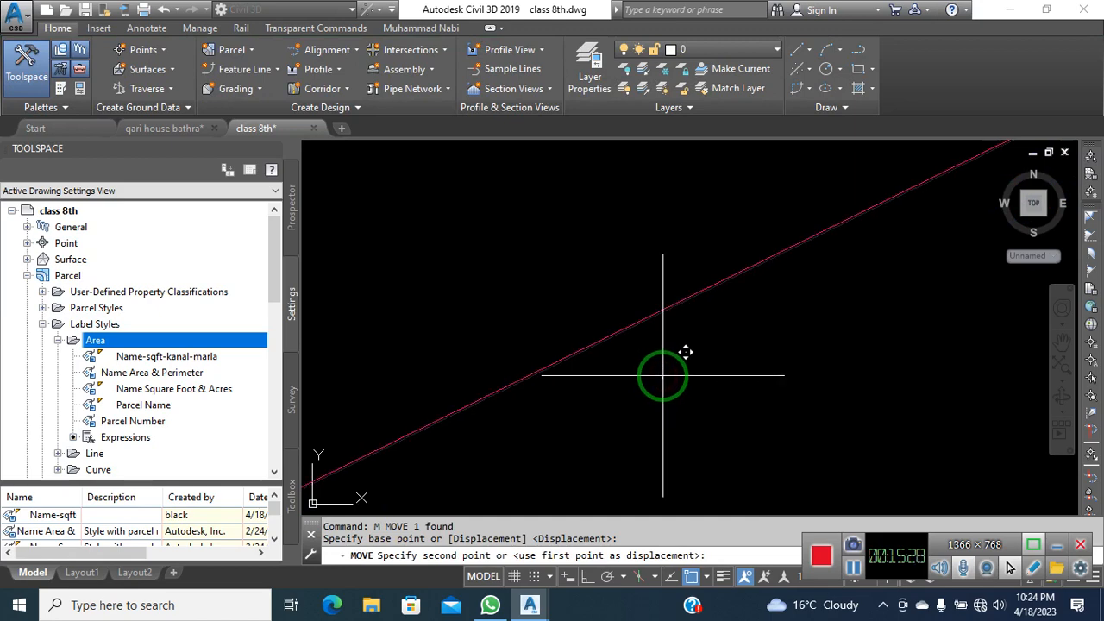
click(662, 377)
scroll(616, 345, down, 1)
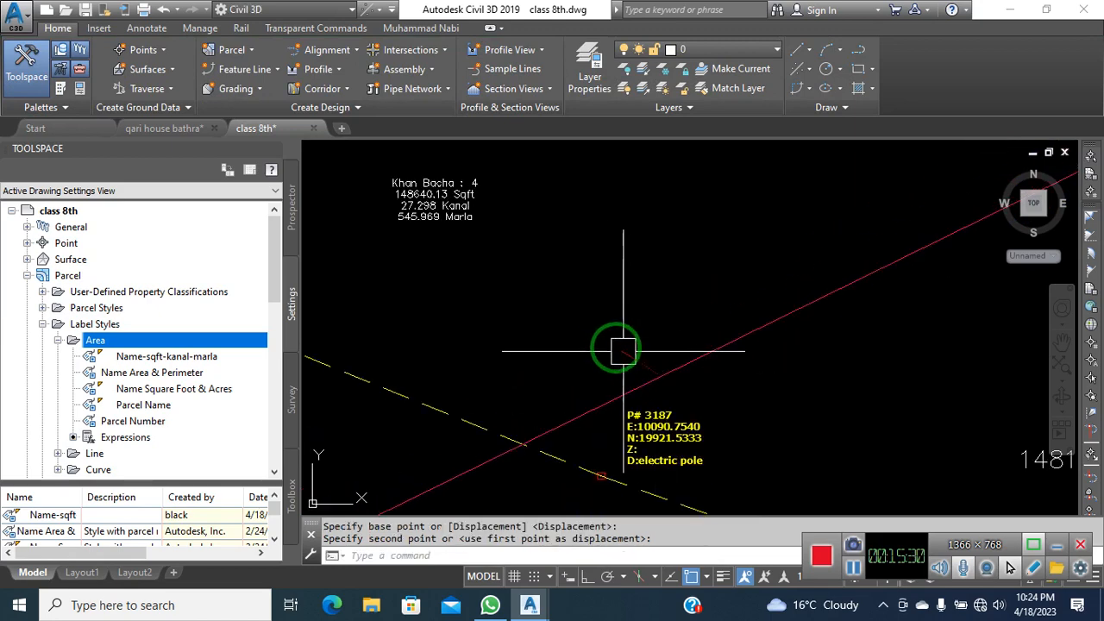
scroll(506, 285, up, 3)
scroll(661, 345, down, 4)
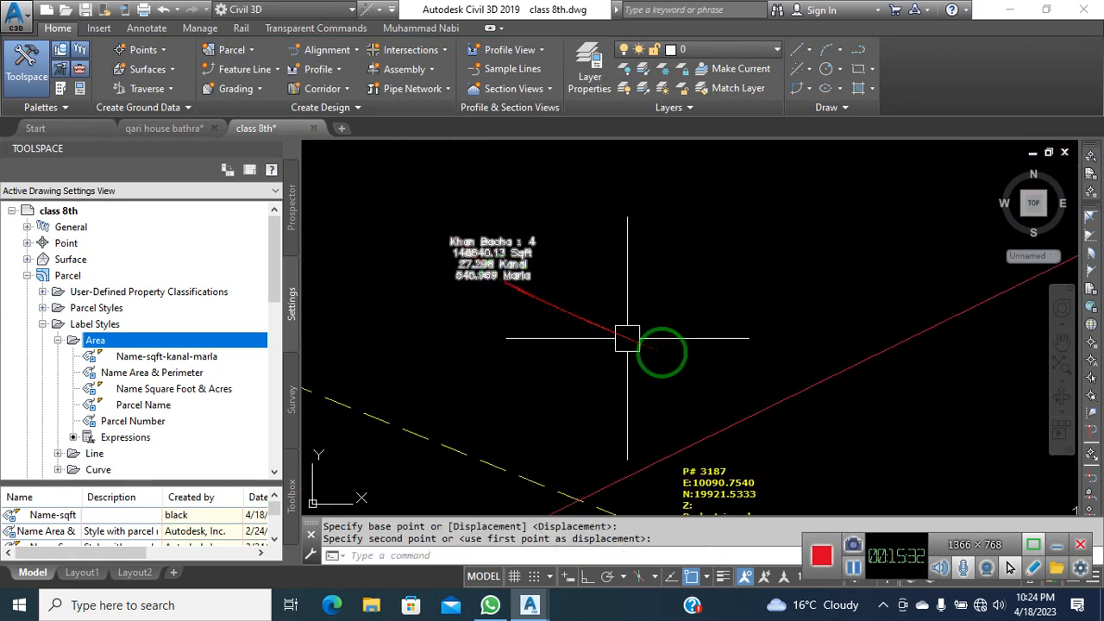
scroll(646, 296, up, 5)
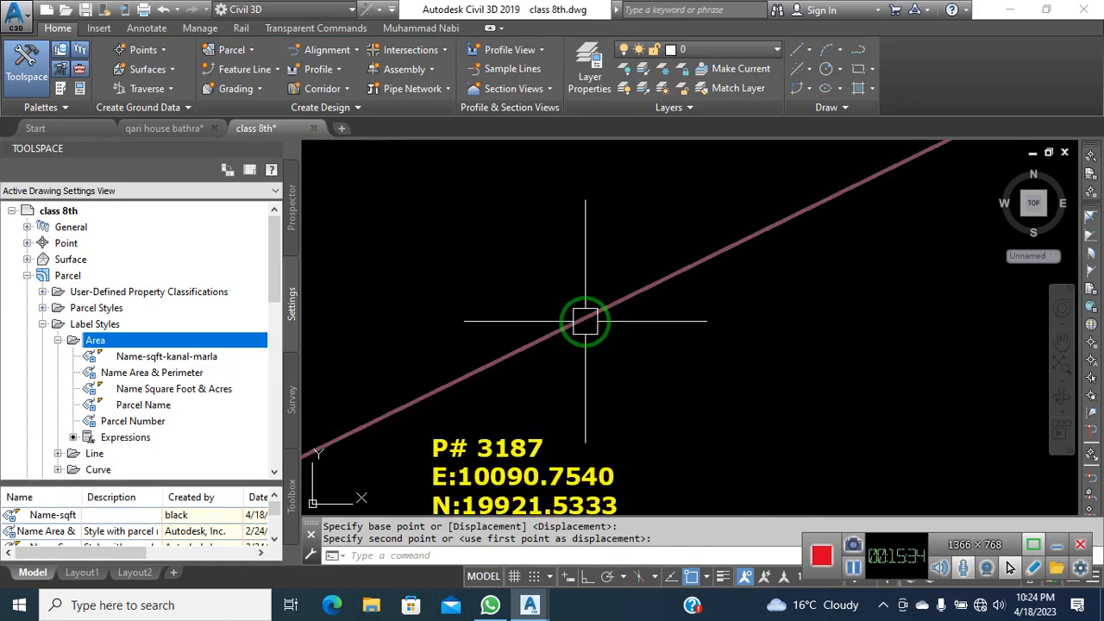
Begin a line at the boundary, then cancel it and clear the segment selection
text(l)
key(Return)
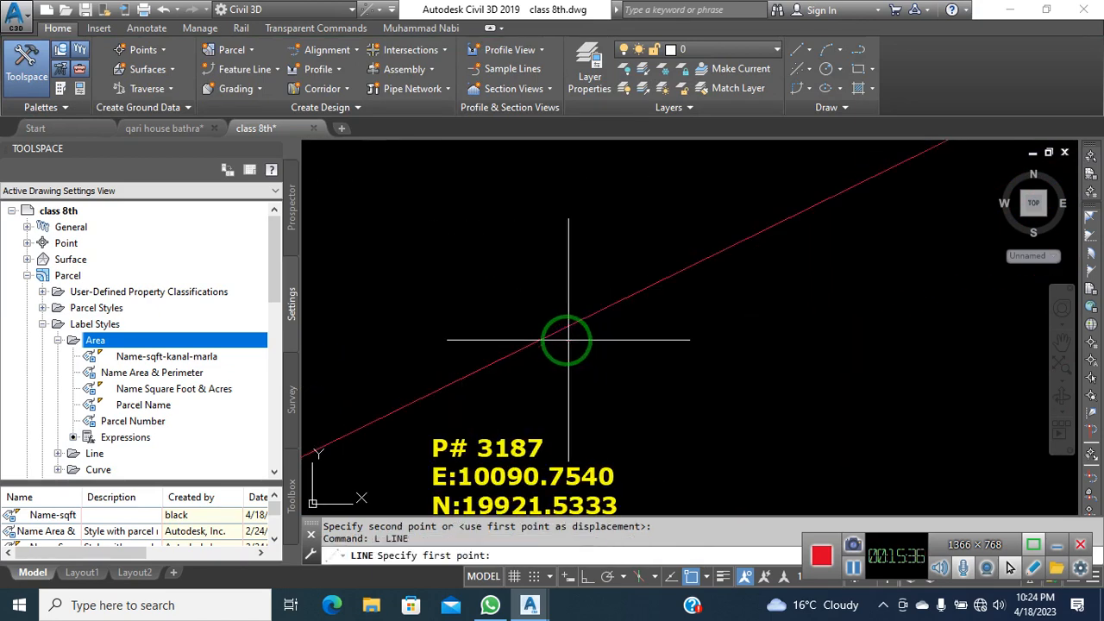
click(556, 336)
key(Escape)
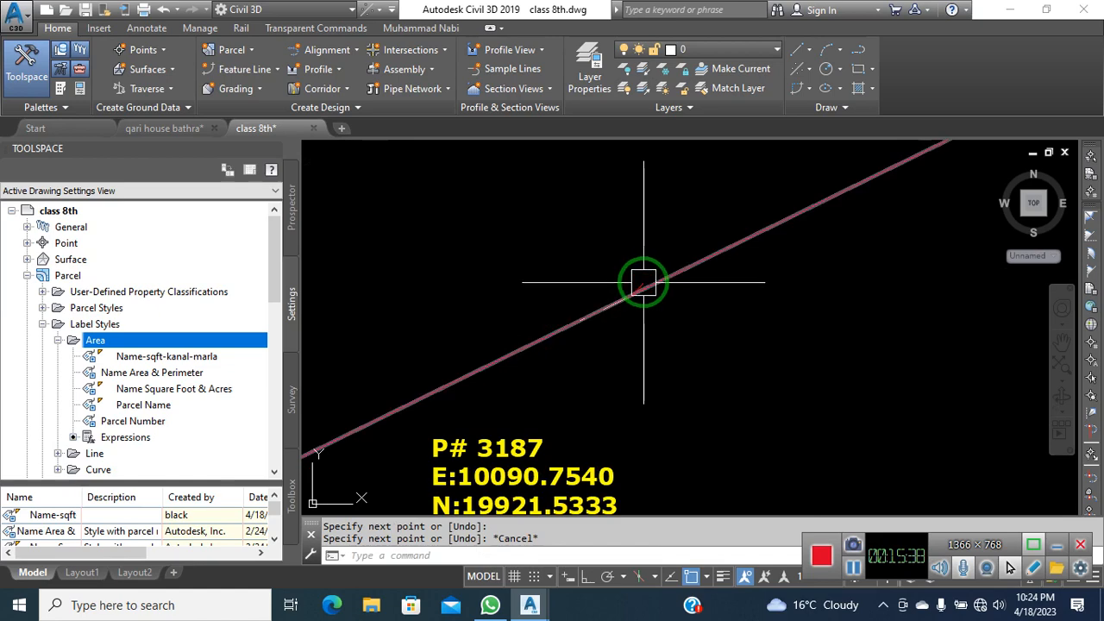
click(663, 294)
key(Escape)
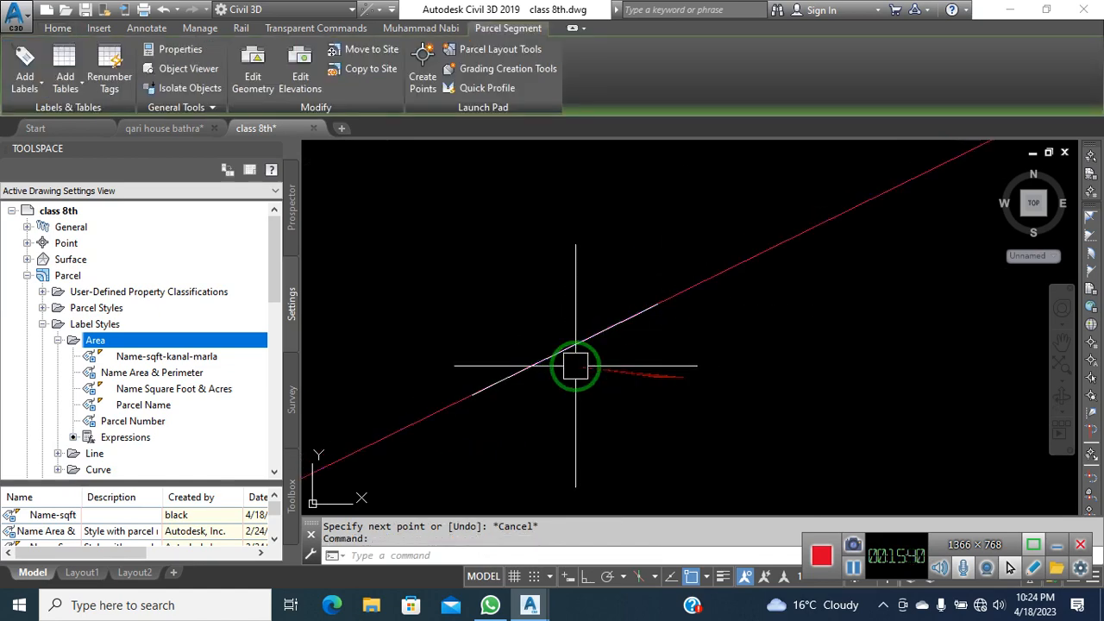
Offset the parcel boundary line by 1 to make a parallel copy above it
text(o)
key(Return)
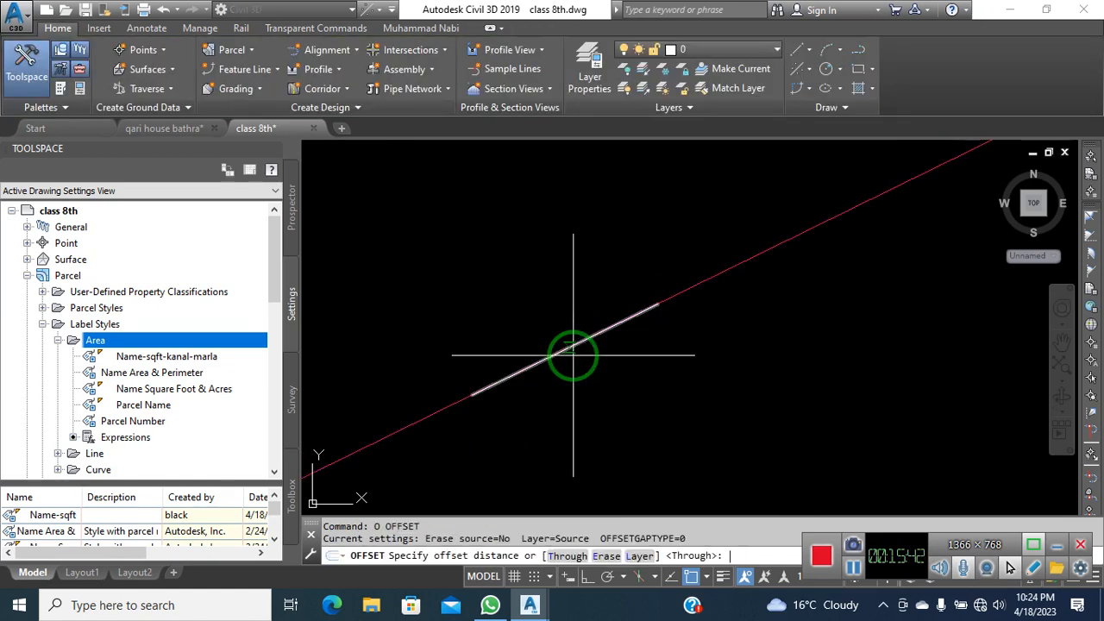
text(1)
key(Return)
click(573, 354)
click(541, 294)
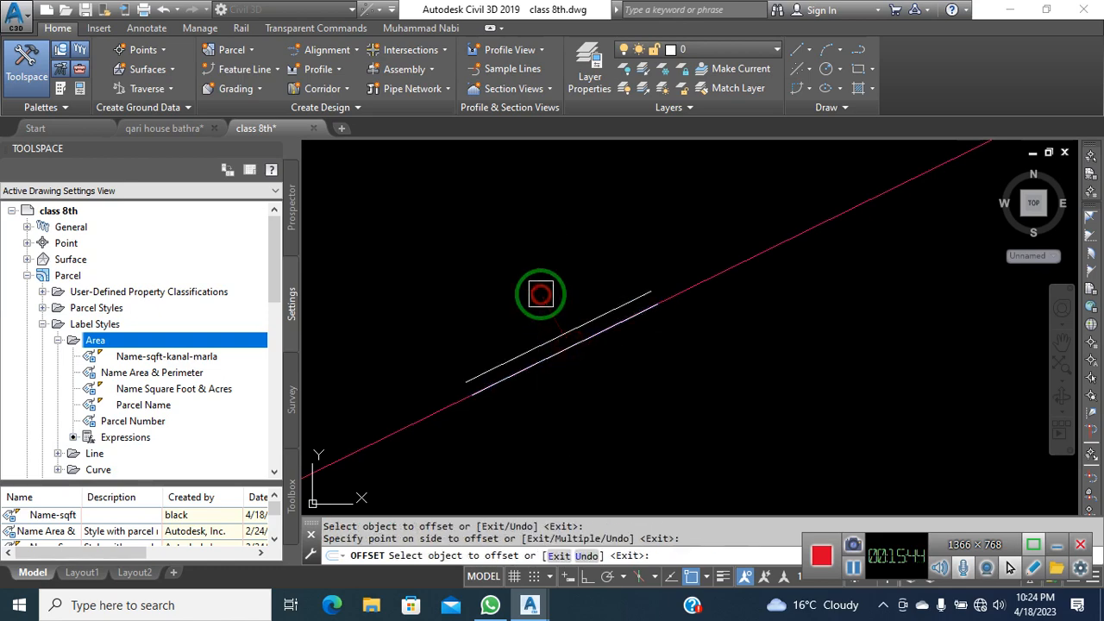
key(Escape)
Move the boundary segment onto the 1-unit offset line
click(655, 303)
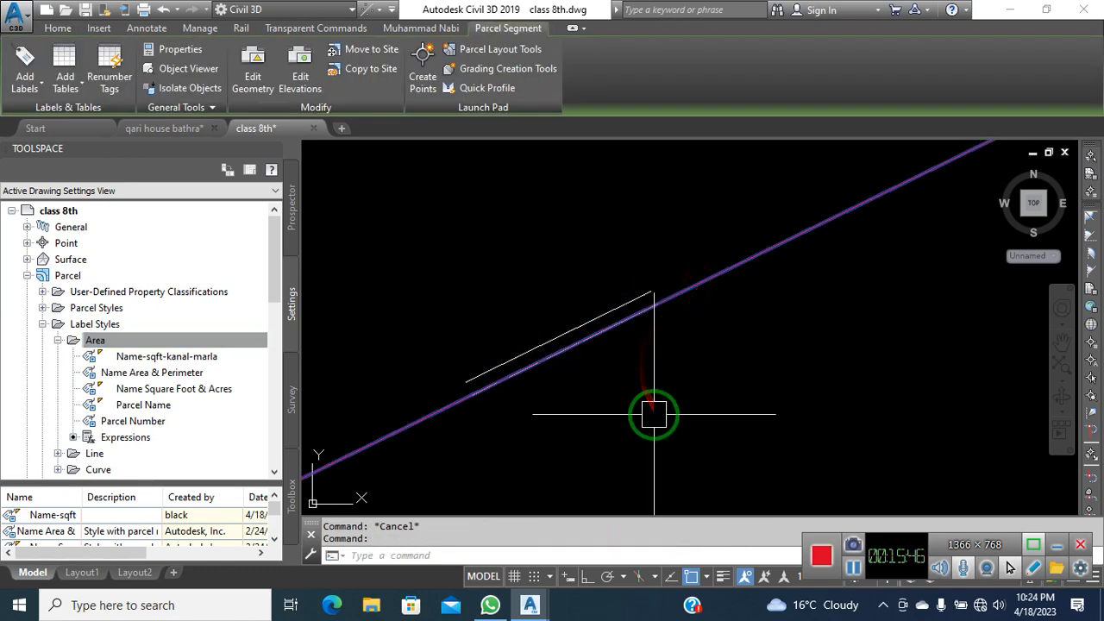
text(m)
key(Return)
click(569, 343)
click(563, 332)
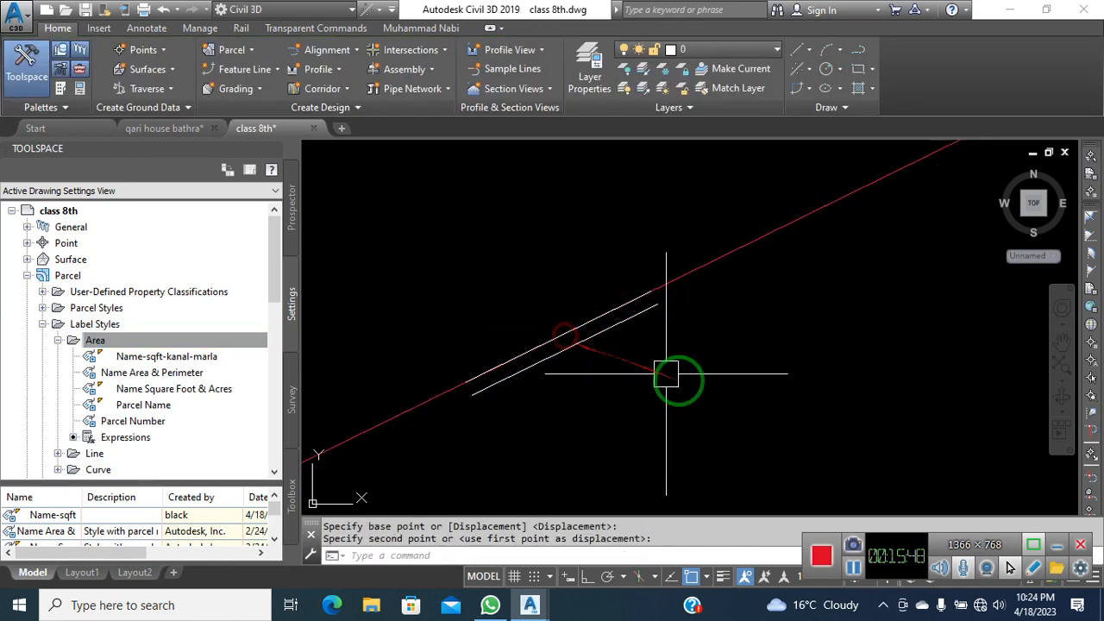
scroll(692, 388, down, 6)
scroll(414, 237, up, 4)
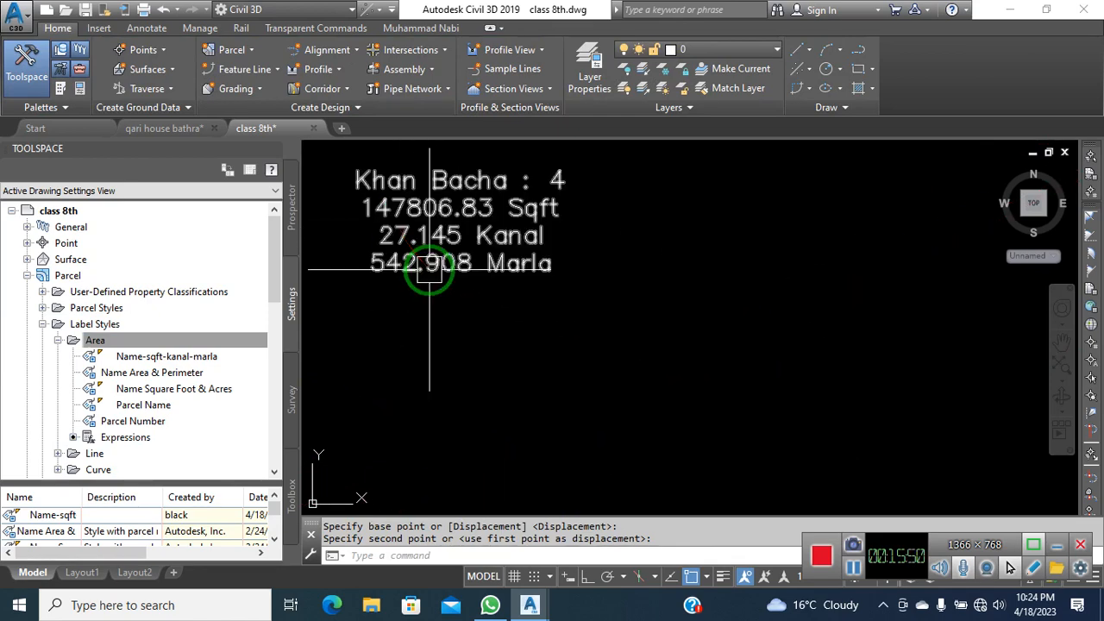
scroll(397, 228, down, 4)
scroll(655, 380, up, 5)
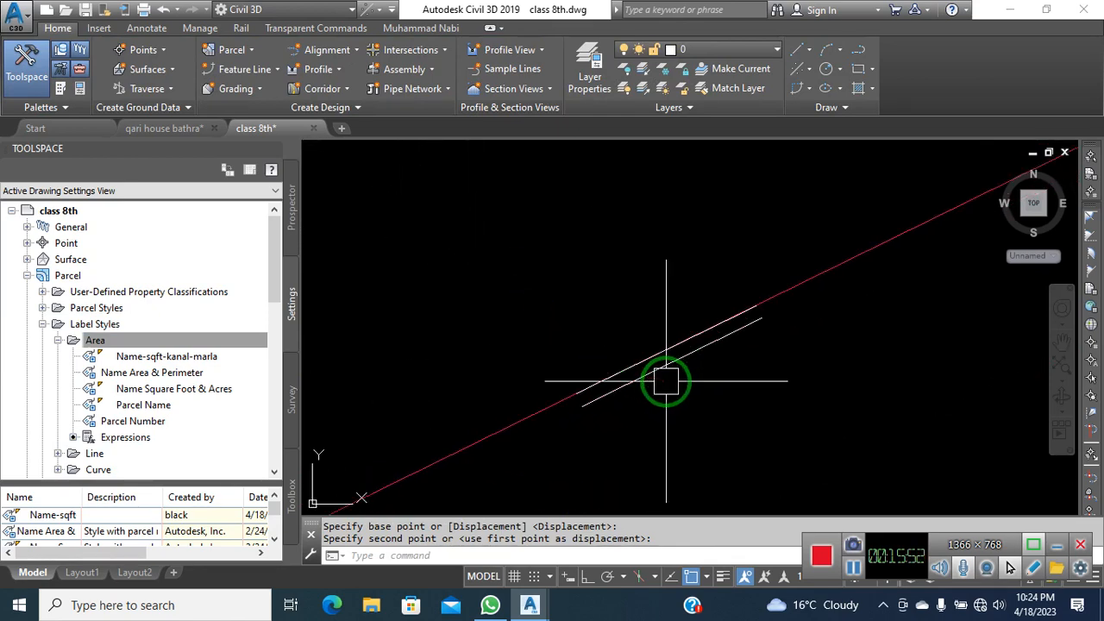
Offset the lower line by 0.5 to add another parallel line
text(o)
key(Return)
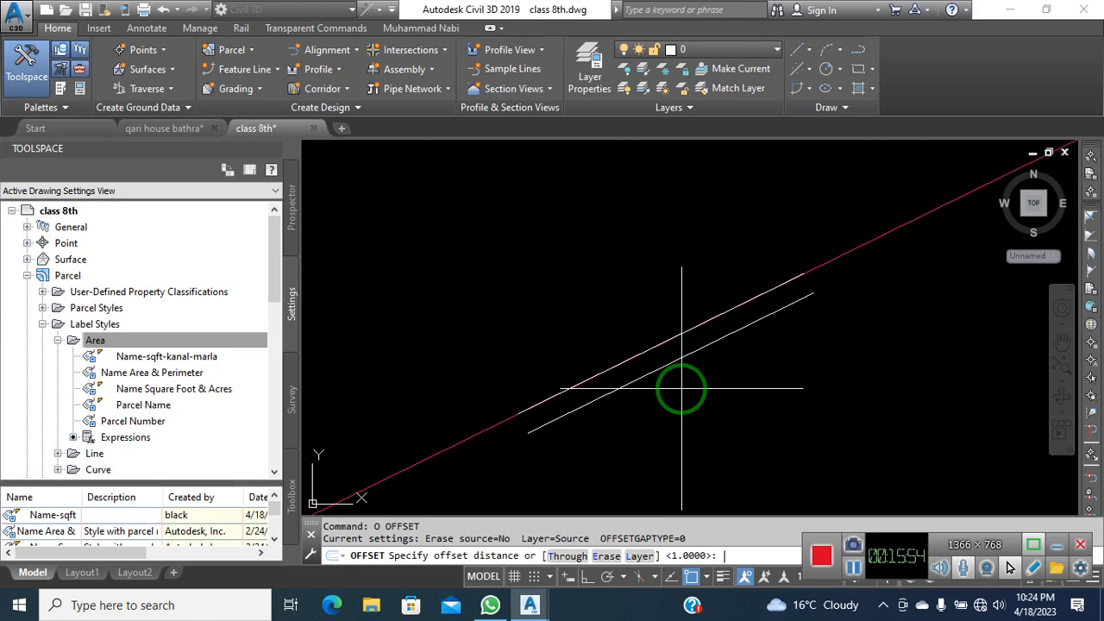
text(.5)
key(Return)
click(659, 369)
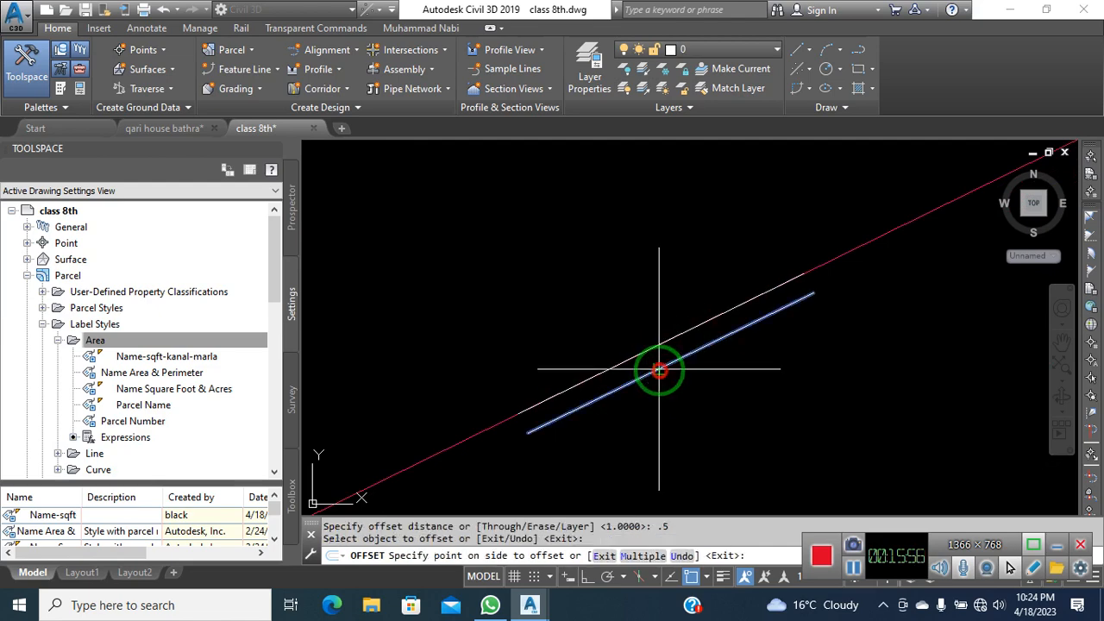
click(638, 306)
key(Escape)
Move the selected line to a new position and pan to check the area label
click(835, 255)
text(m)
key(Return)
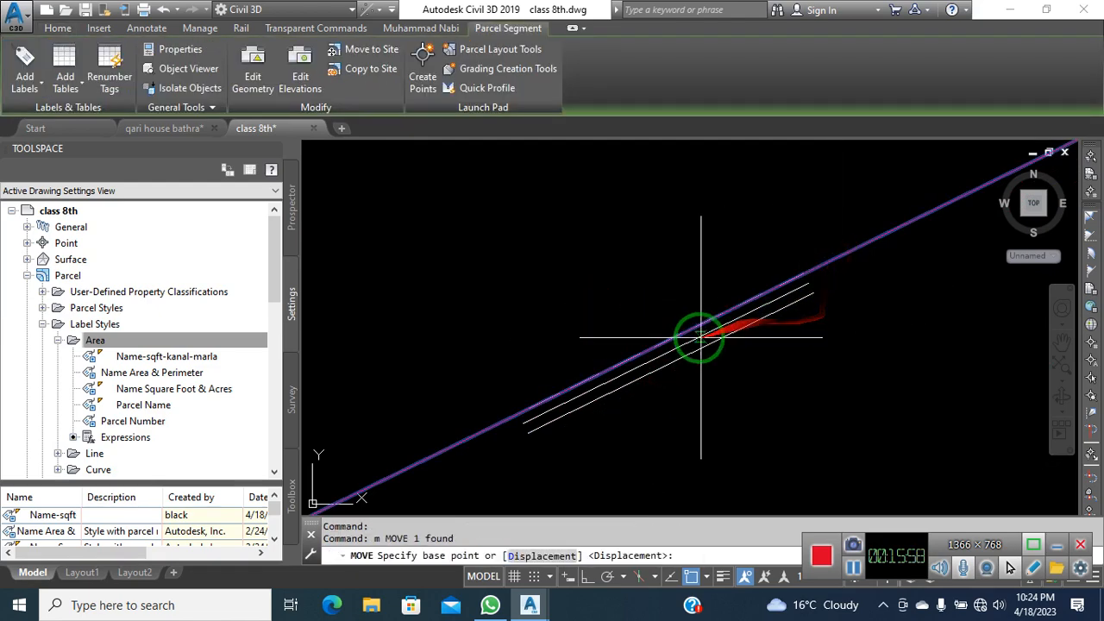
click(657, 345)
click(665, 352)
scroll(798, 428, down, 4)
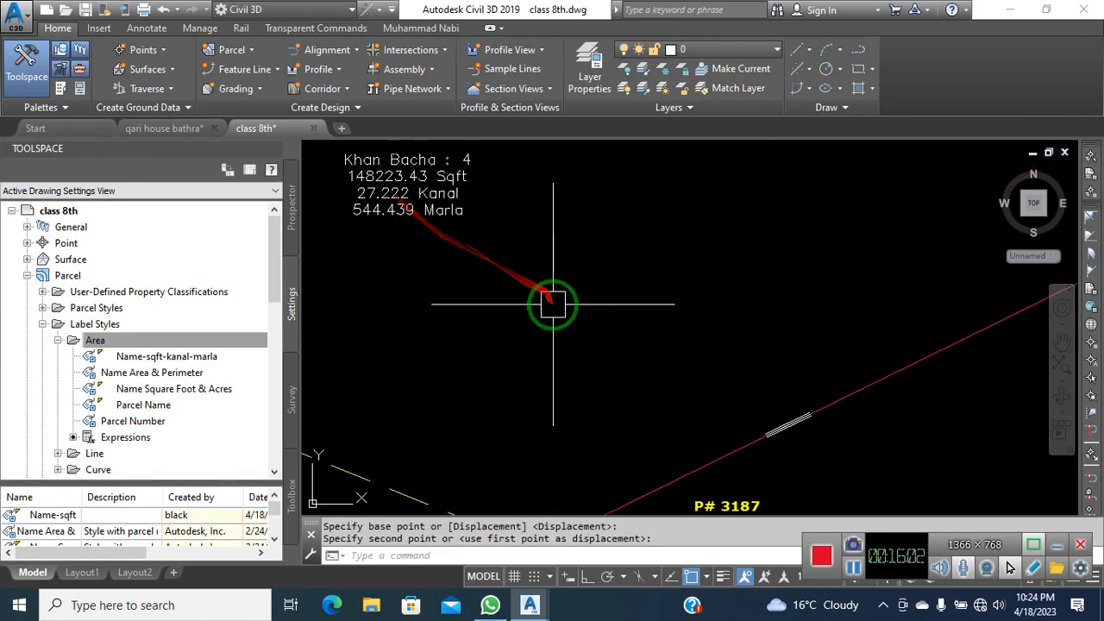
scroll(668, 342, down, 2)
middle_drag(669, 343, 462, 256)
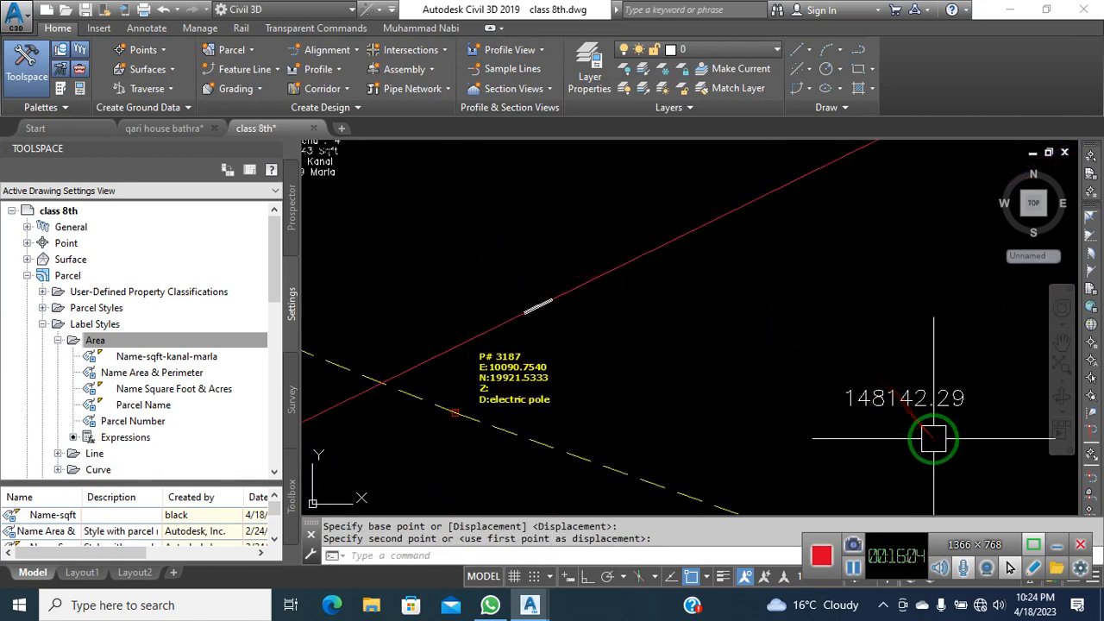
middle_drag(809, 409, 933, 455)
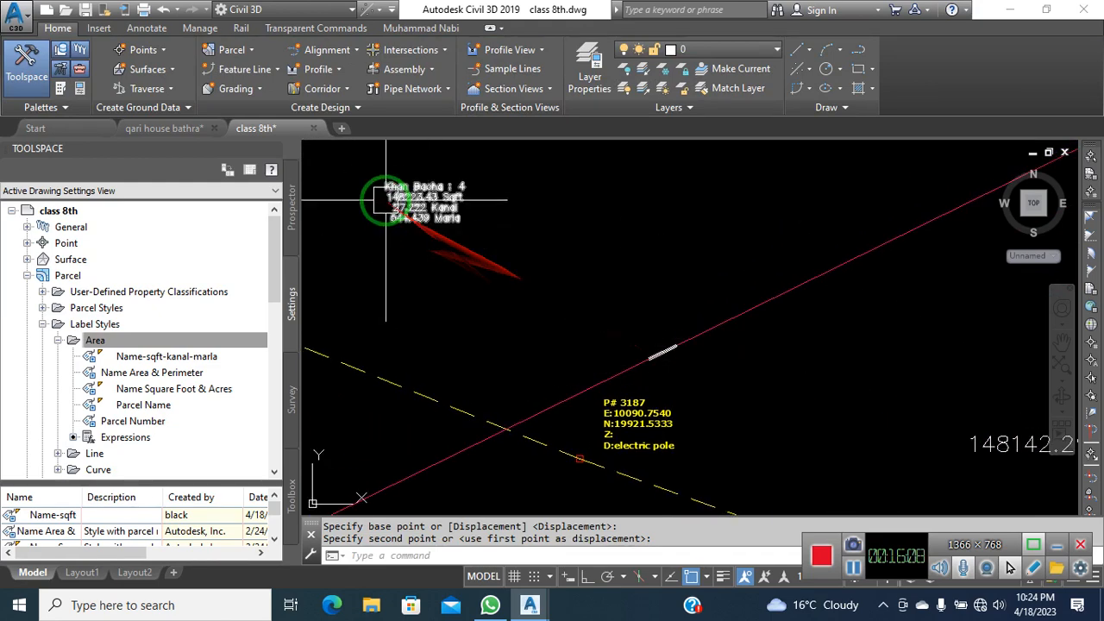
scroll(638, 371, up, 4)
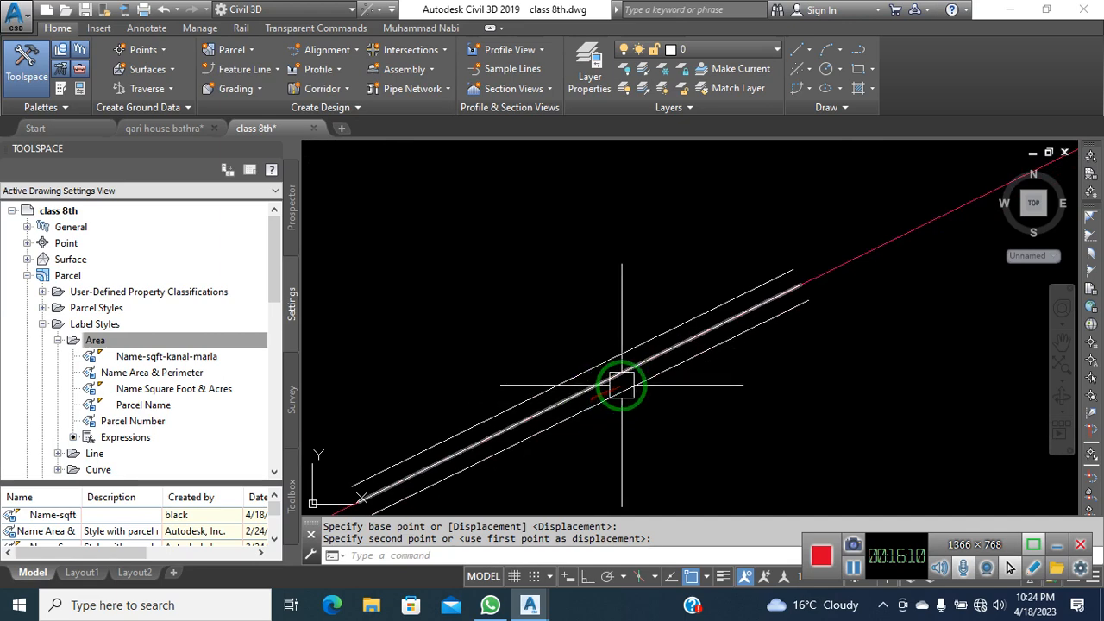
Abandon a further offset and line, then select the middle parallel line
key(Return)
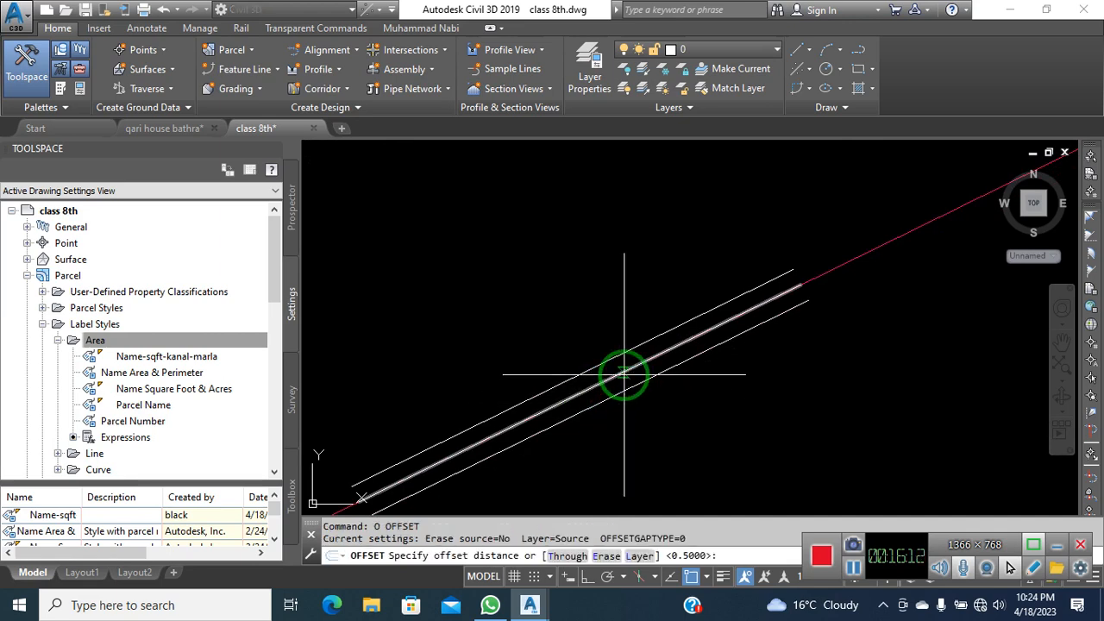
middle_drag(625, 374, 647, 332)
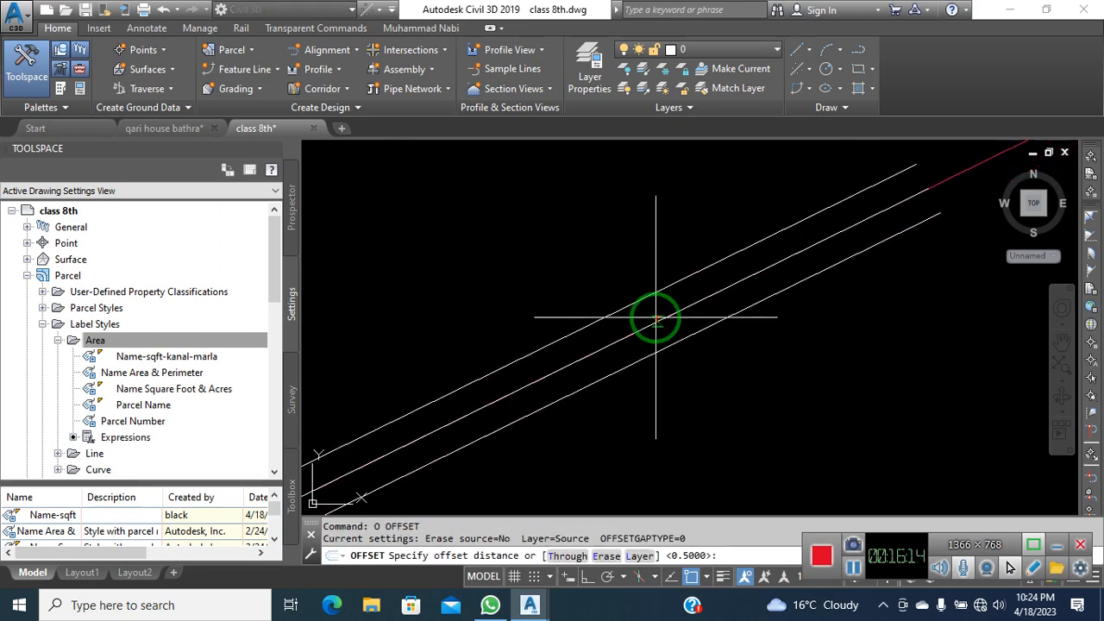
key(Escape)
key(Escape)
text(l)
key(Return)
click(609, 314)
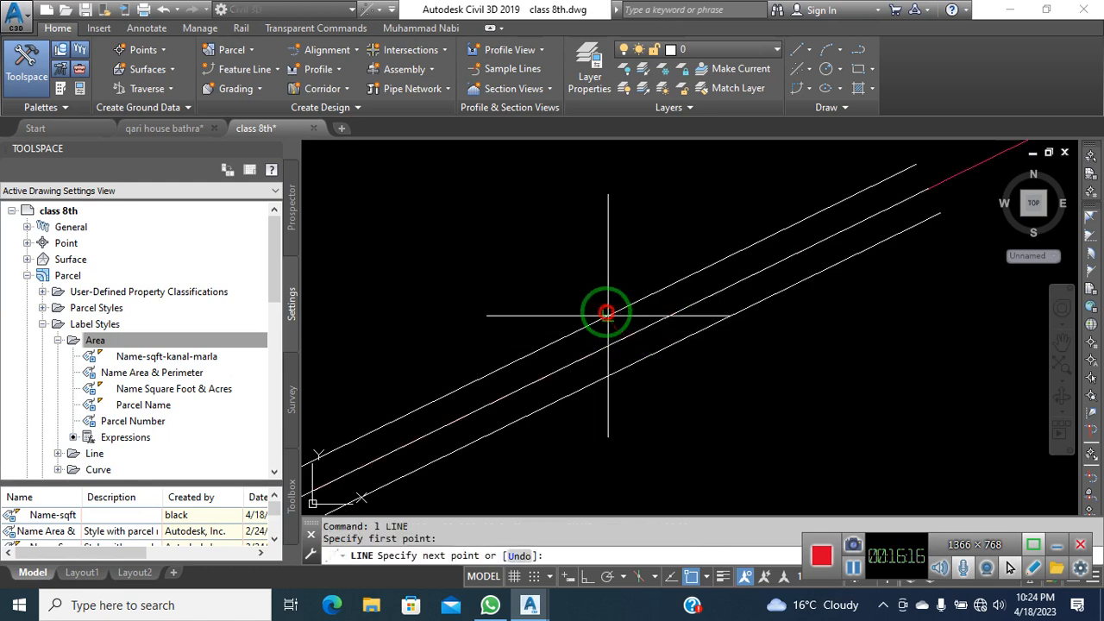
click(653, 328)
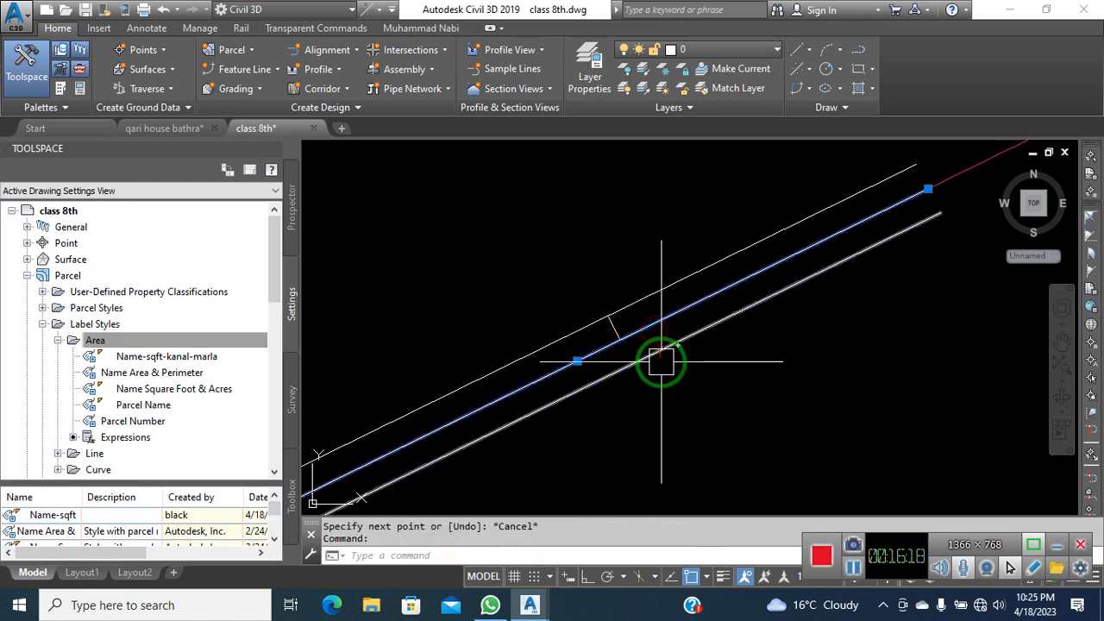
Move the middle parallel line to a new position
text(m)
key(Return)
click(610, 329)
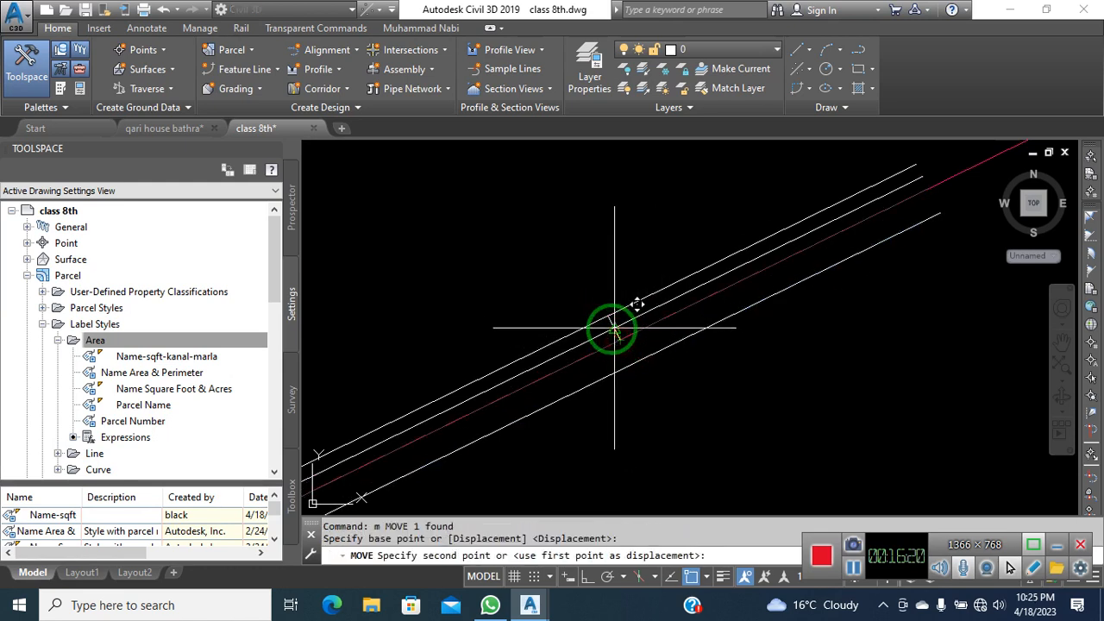
scroll(679, 376, up, 3)
scroll(670, 375, down, 3)
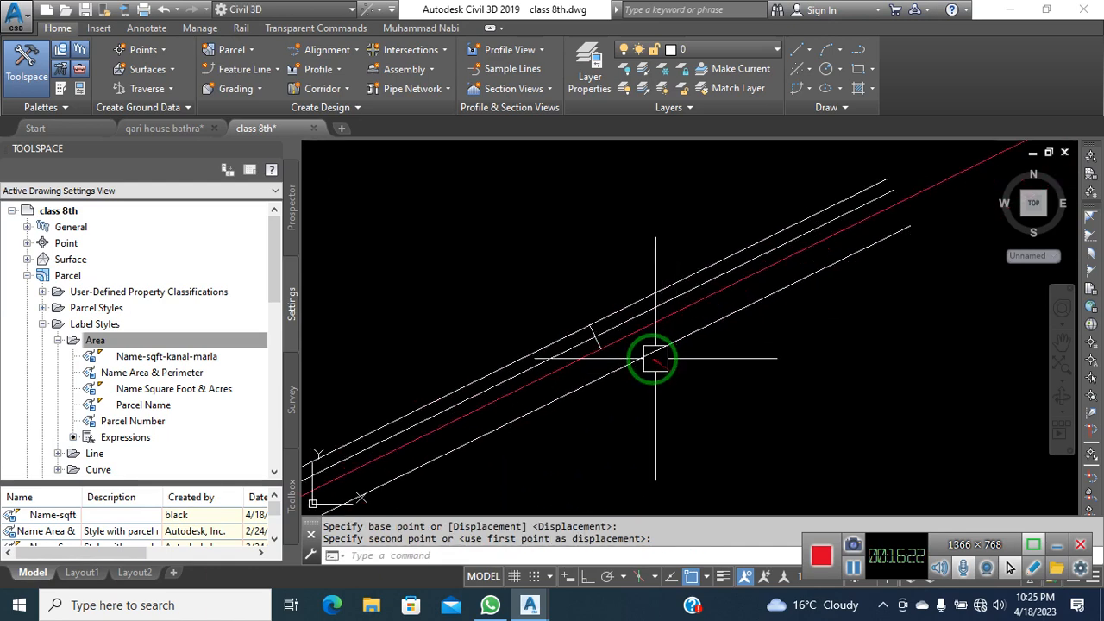
click(603, 343)
Repeat the move to set the middle line at its final position
key(Return)
click(583, 323)
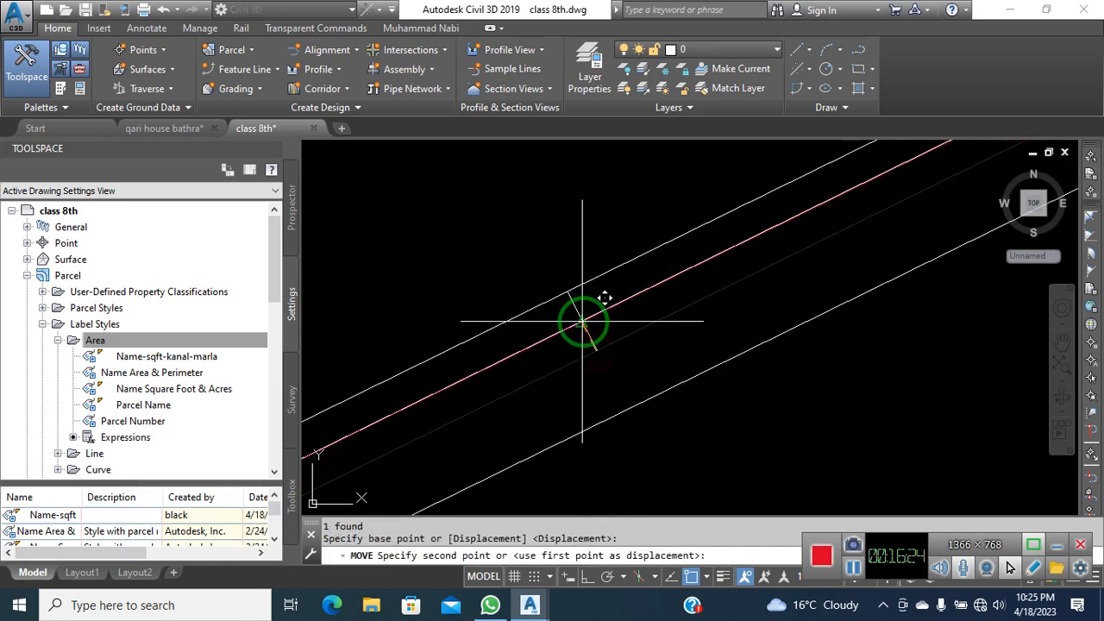
scroll(662, 376, down, 5)
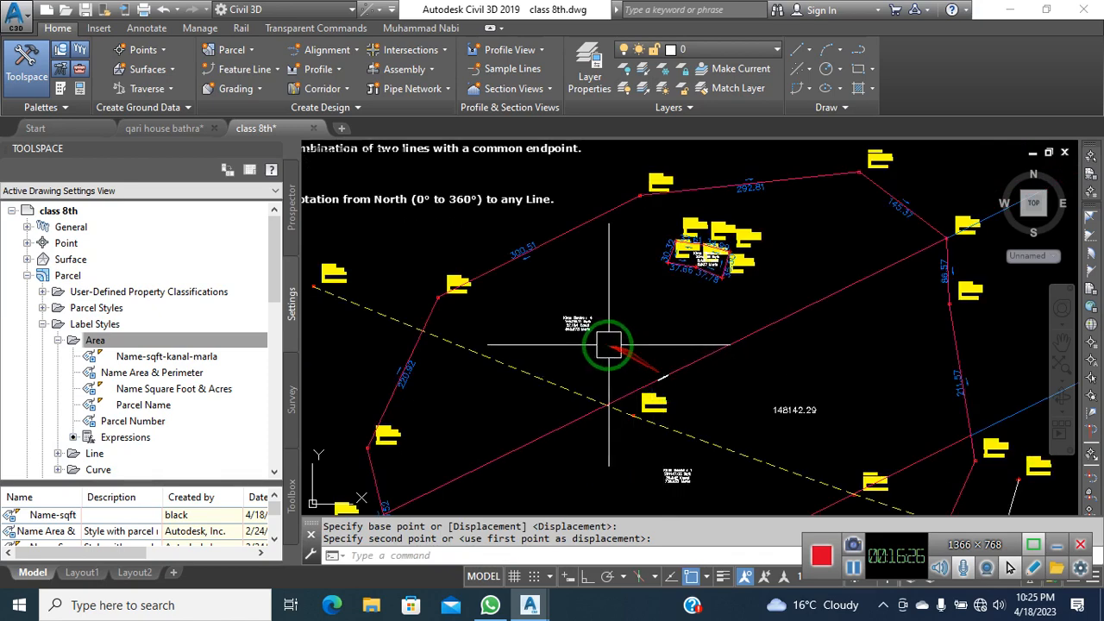
scroll(548, 325, up, 5)
scroll(552, 297, up, 2)
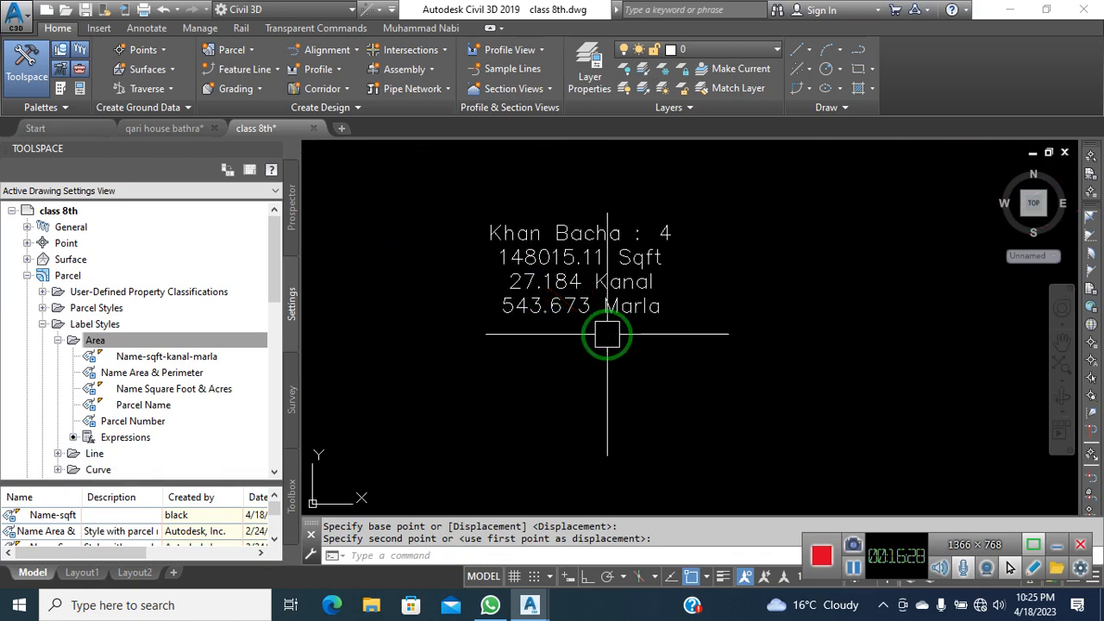
scroll(509, 259, down, 5)
scroll(587, 306, up, 6)
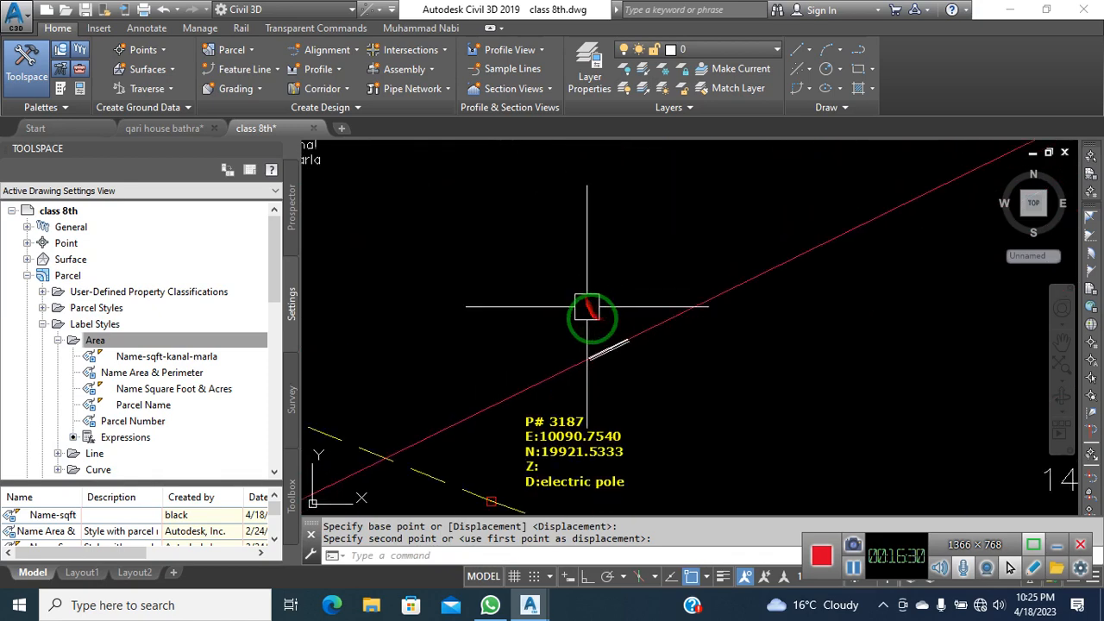
scroll(602, 349, up, 3)
scroll(617, 377, up, 3)
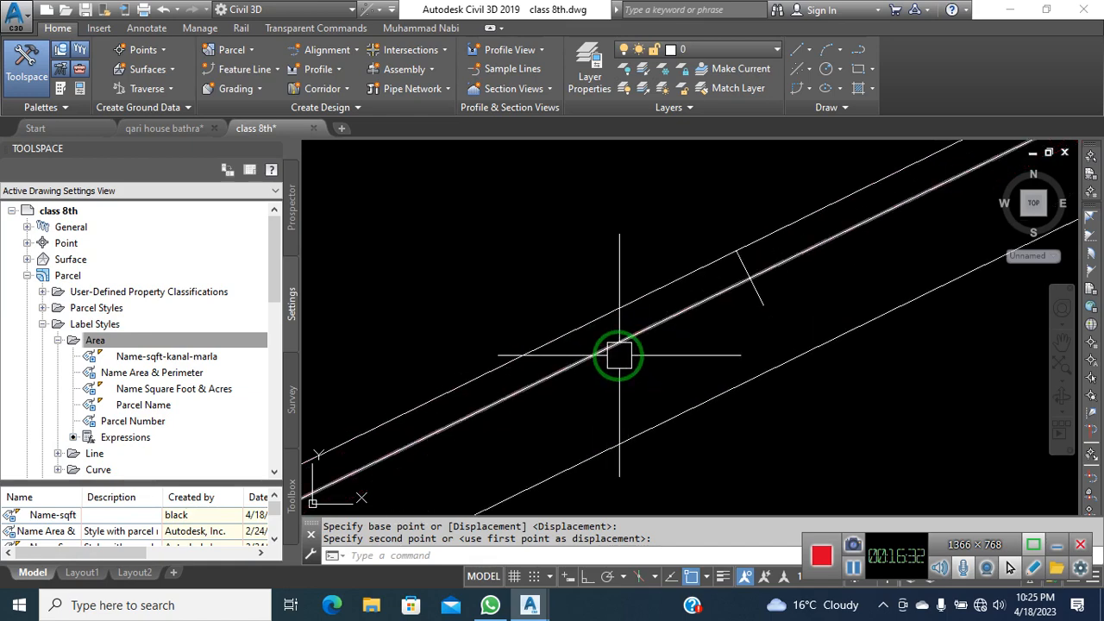
click(616, 346)
Shift the line once more with M to a slightly lower spot
text(m)
key(Return)
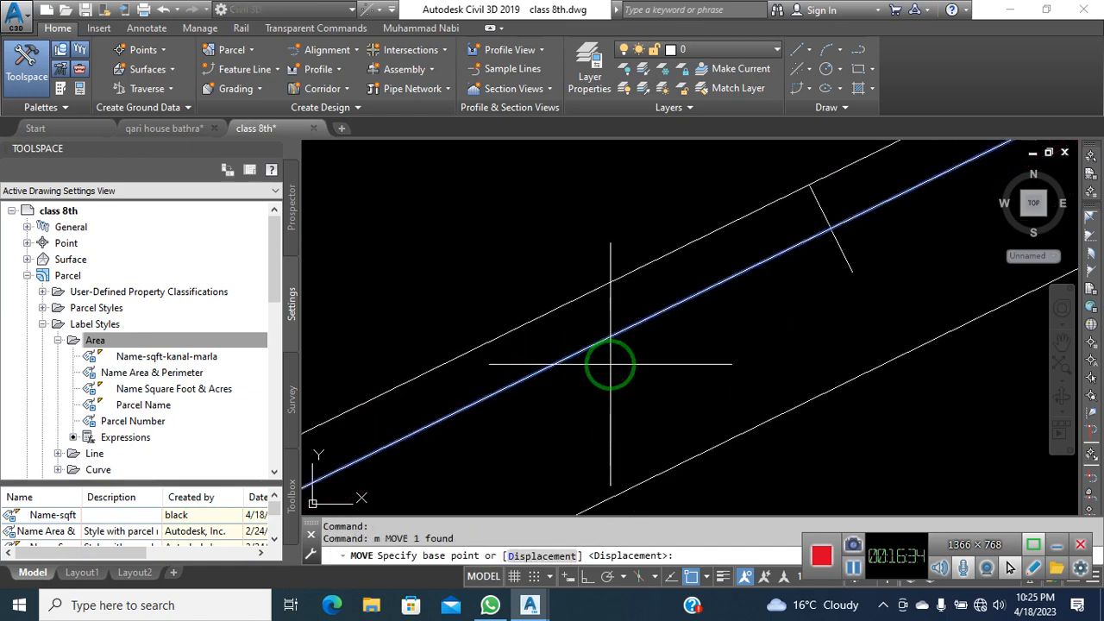
click(611, 366)
click(617, 374)
scroll(621, 372, down, 5)
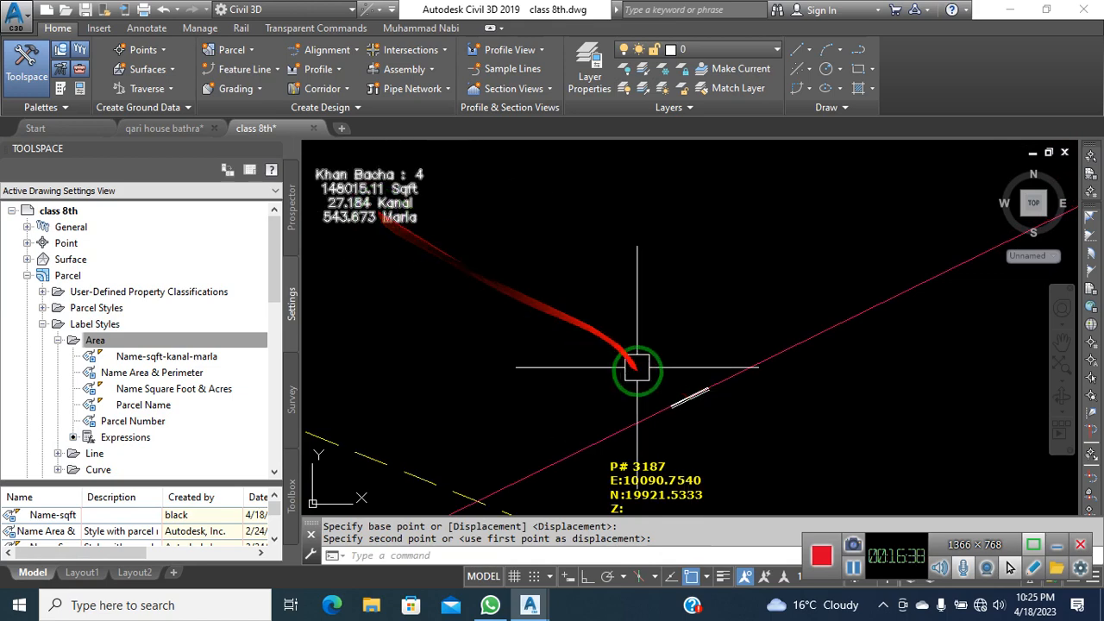
scroll(670, 400, up, 5)
Move the white line slightly lower
click(704, 421)
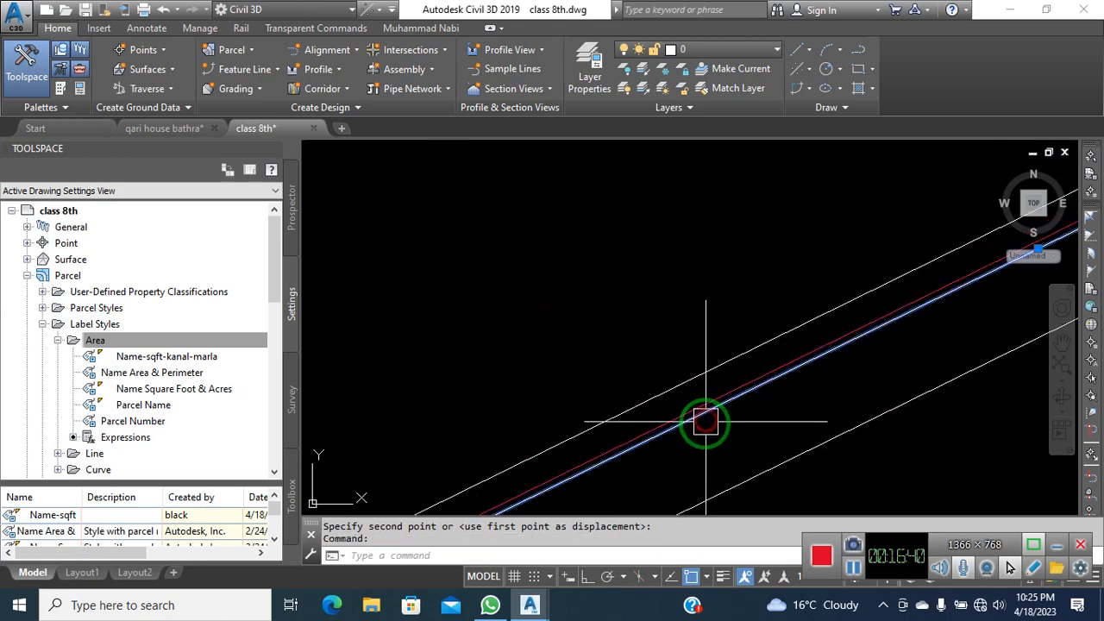
scroll(705, 421, up, 2)
key(Return)
click(704, 431)
click(711, 438)
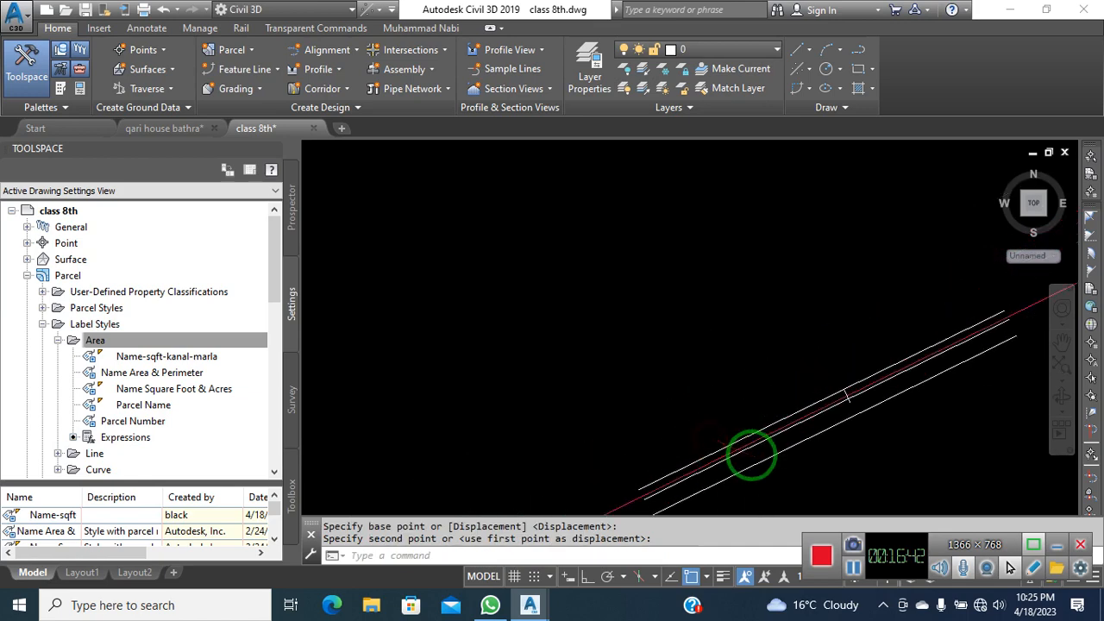
scroll(749, 452, down, 3)
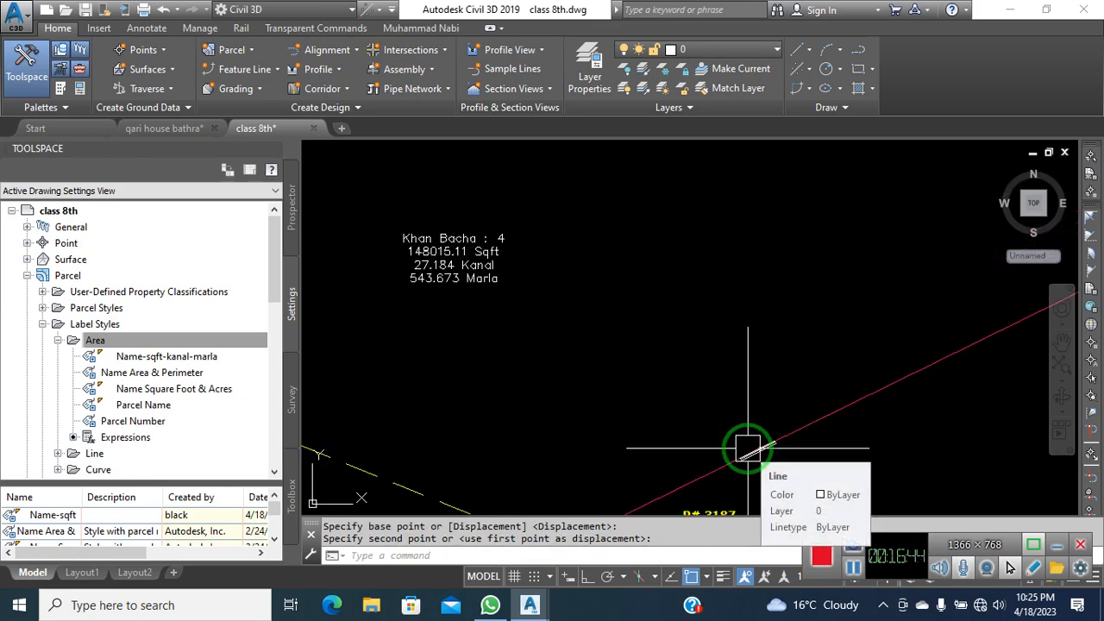
Check the parcel area label, clear the selection and select the dividing parcel line
click(533, 270)
scroll(682, 316, down, 4)
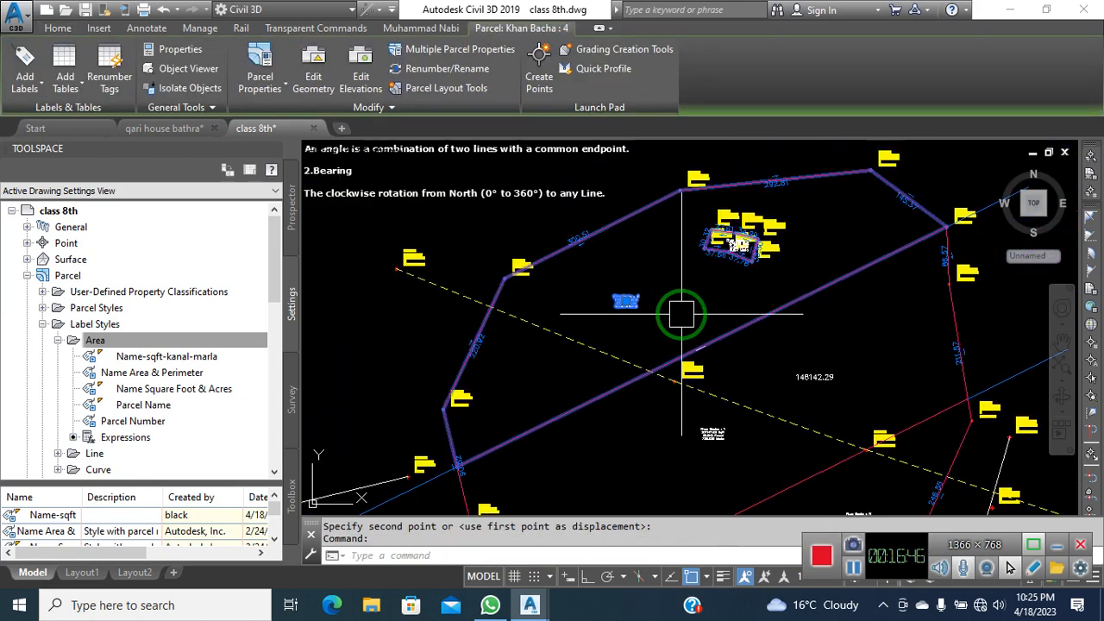
key(Escape)
scroll(760, 323, up, 4)
click(760, 323)
scroll(690, 379, up, 4)
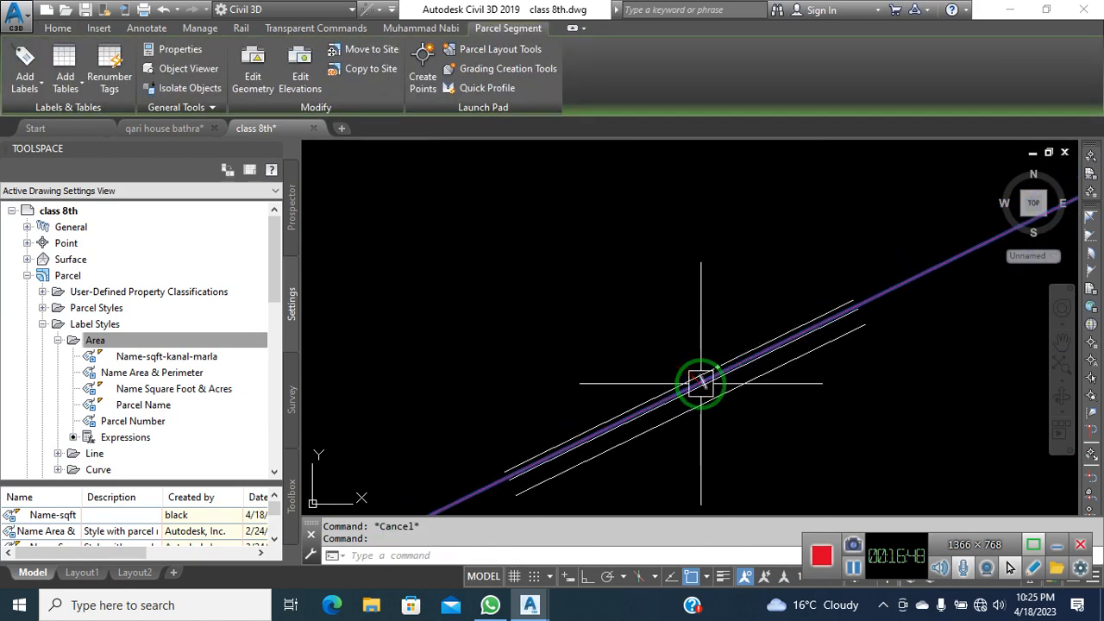
Cancel the first move attempt and reselect the dividing parcel line
key(Return)
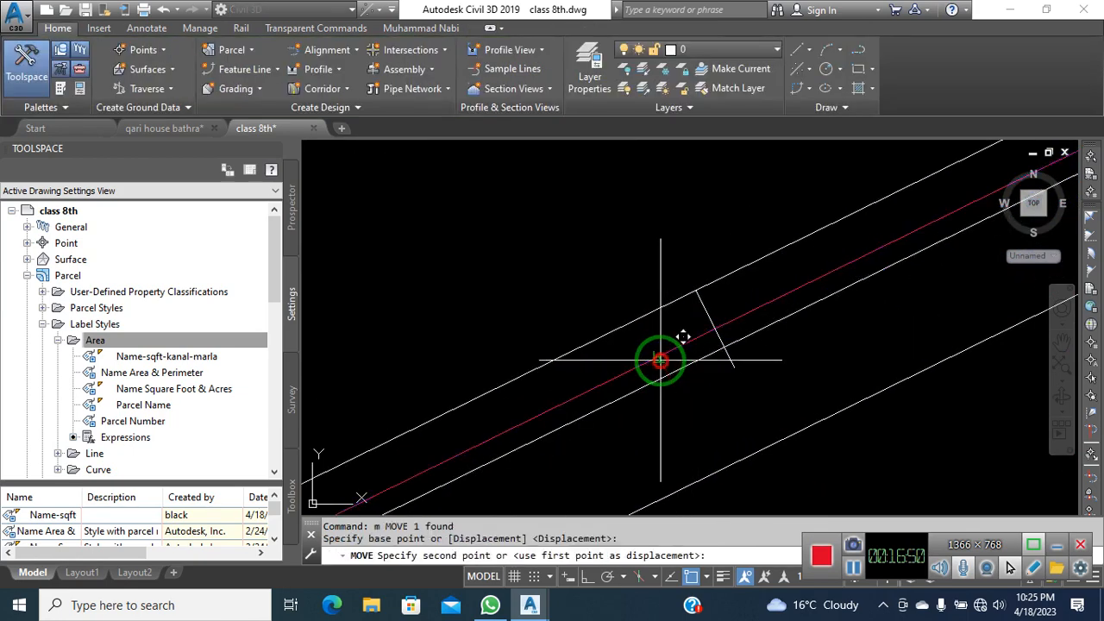
key(Escape)
scroll(716, 402, down, 3)
scroll(531, 295, up, 5)
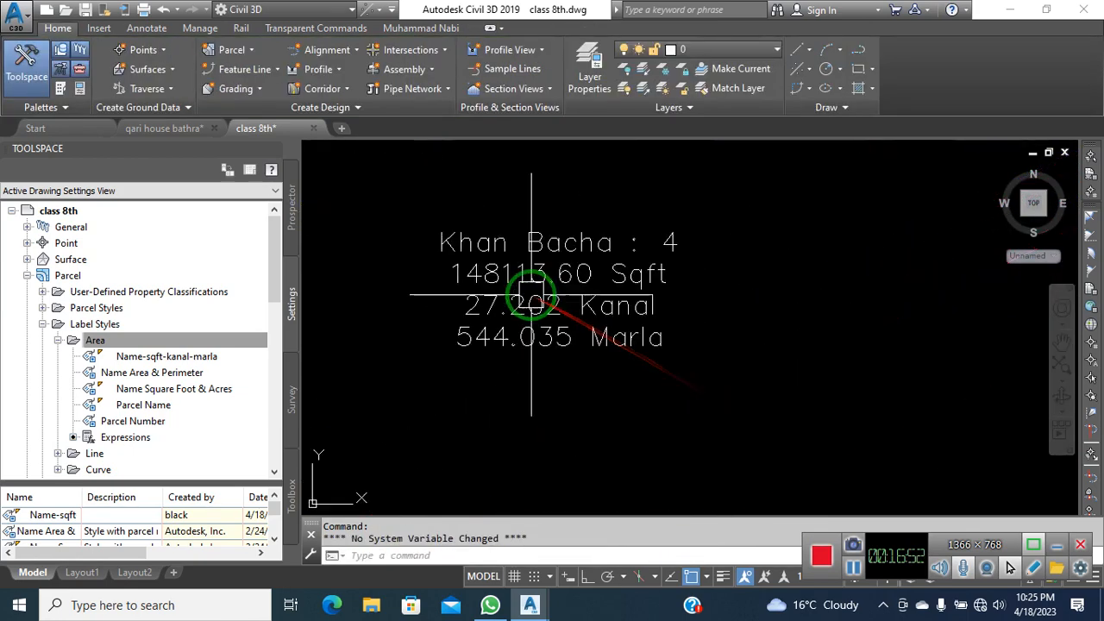
scroll(463, 276, down, 5)
click(616, 340)
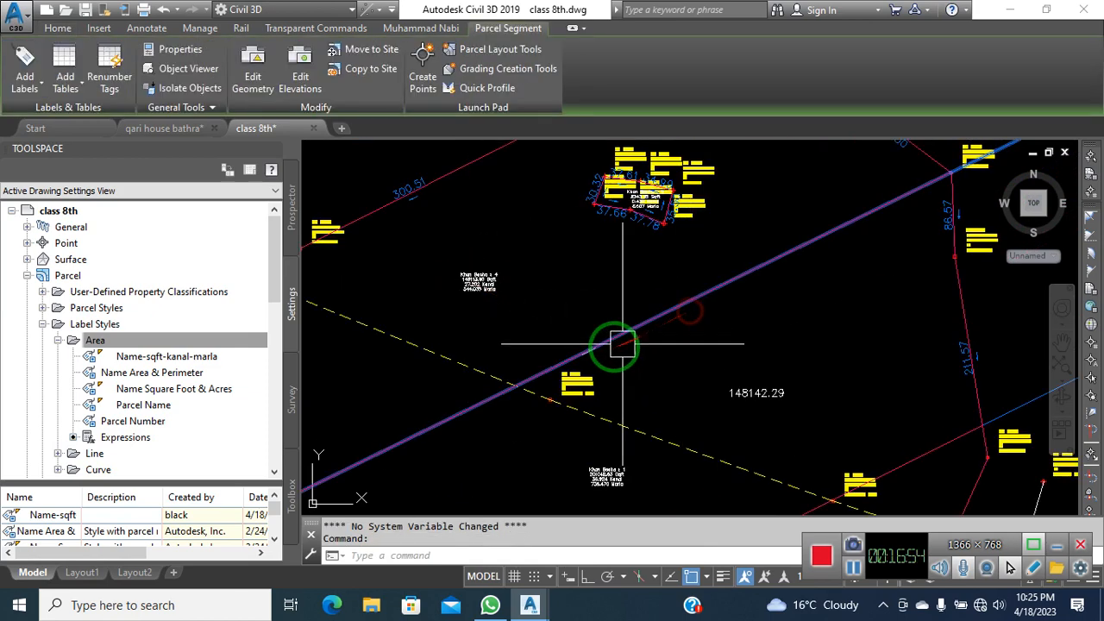
scroll(591, 355, up, 3)
scroll(590, 356, up, 4)
text(m)
key(Return)
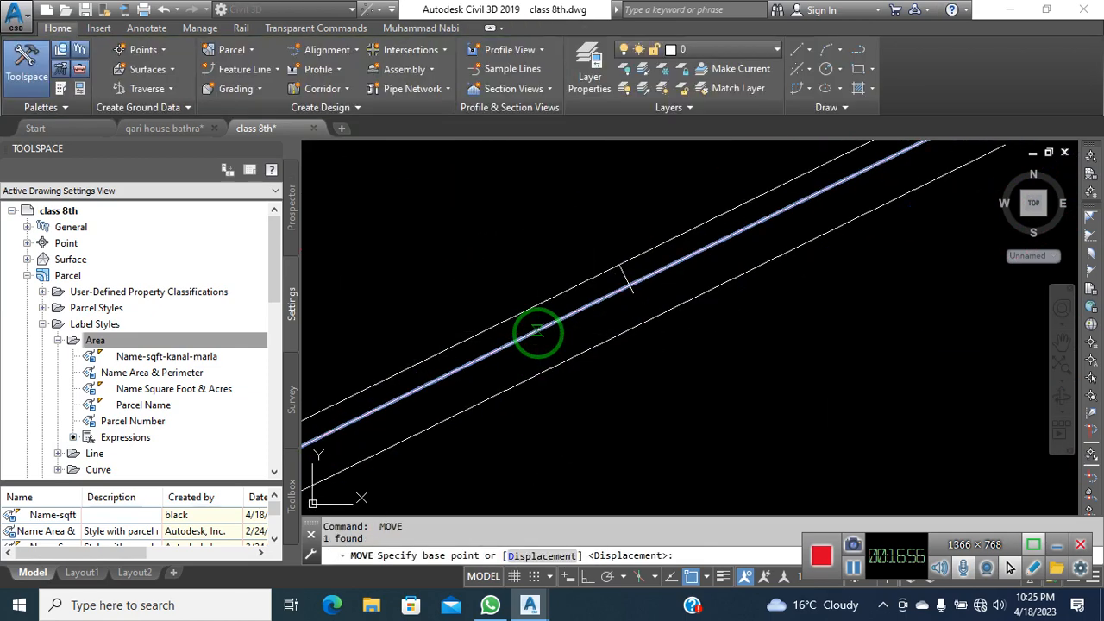
click(536, 327)
scroll(536, 328, up, 2)
click(543, 336)
scroll(592, 365, down, 10)
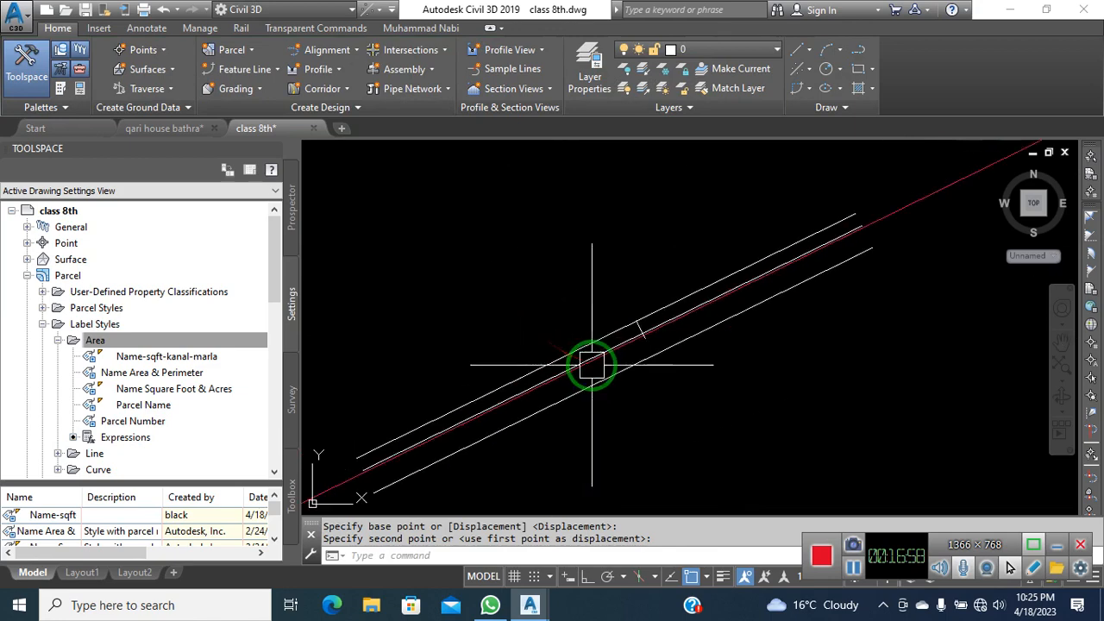
scroll(601, 376, down, 5)
scroll(509, 312, up, 6)
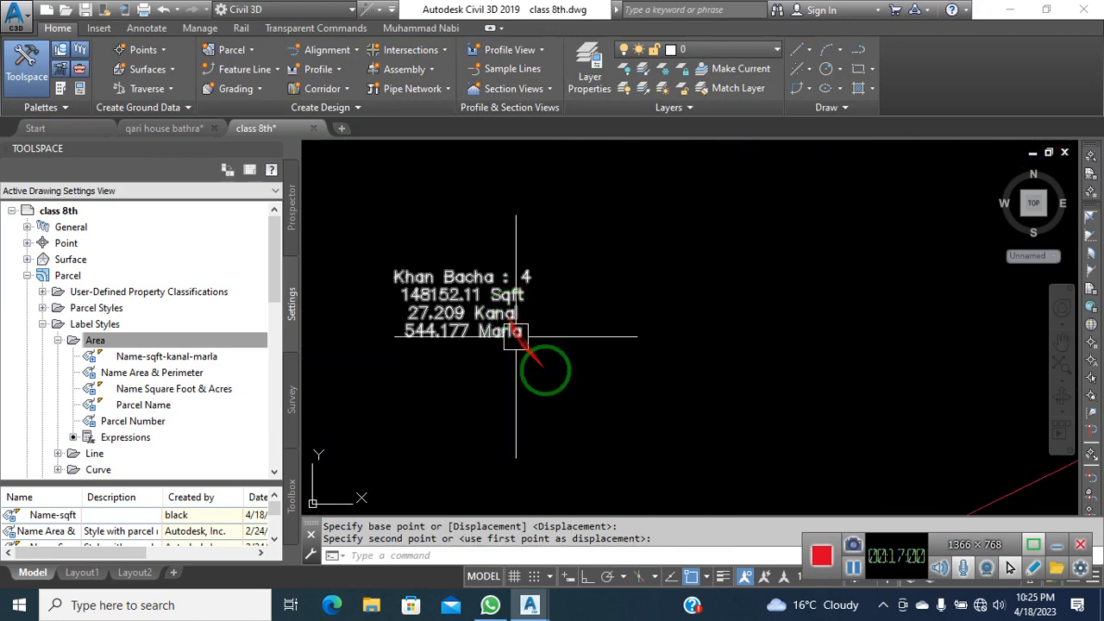
scroll(587, 398, down, 5)
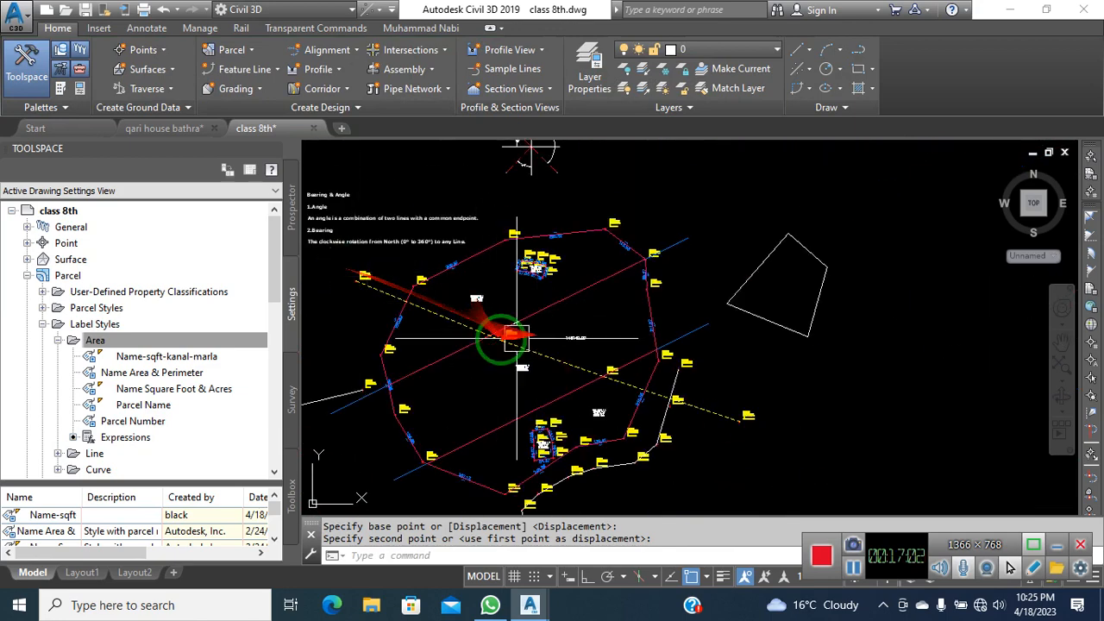
scroll(461, 302, up, 3)
scroll(518, 269, down, 3)
scroll(523, 267, up, 8)
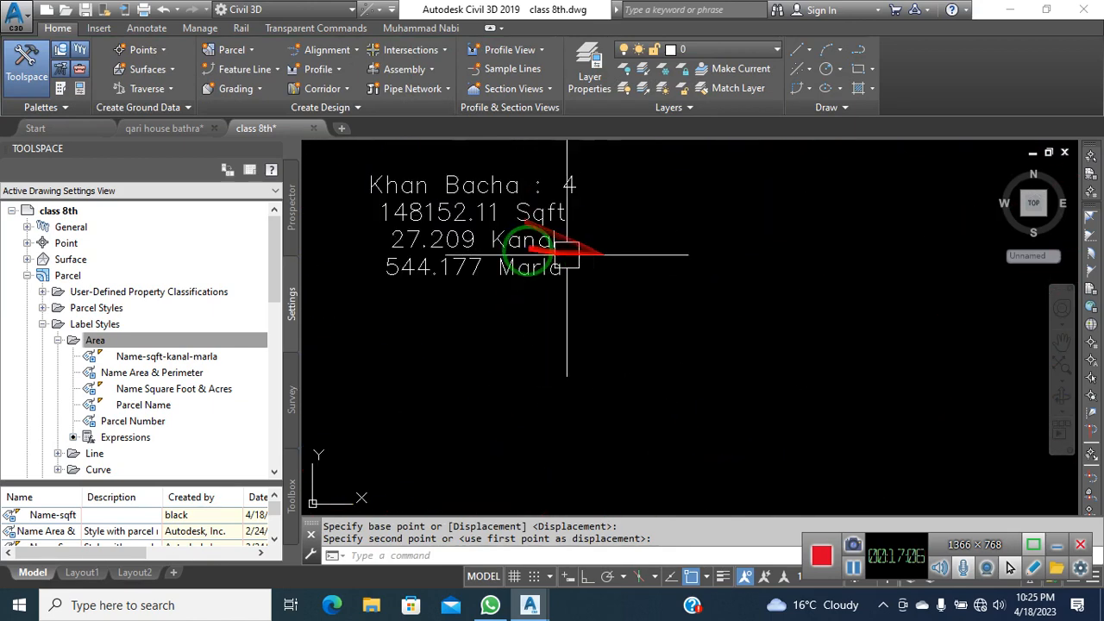
scroll(462, 216, down, 4)
scroll(462, 216, down, 2)
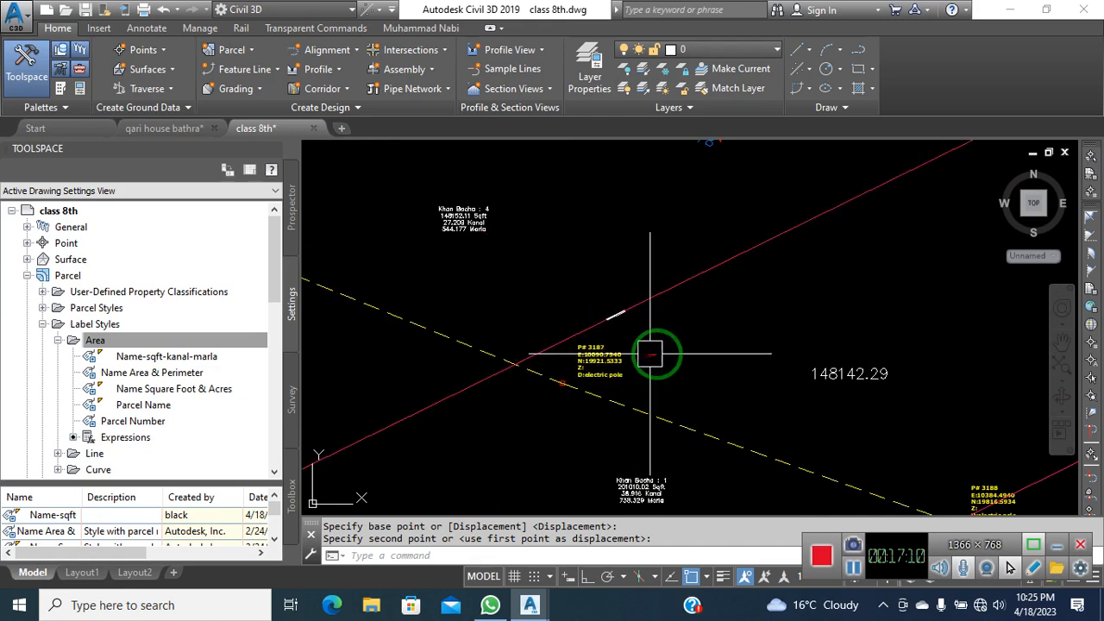
Pan up and select the lower dividing parcel line
middle_drag(691, 329, 683, 244)
scroll(681, 244, down, 4)
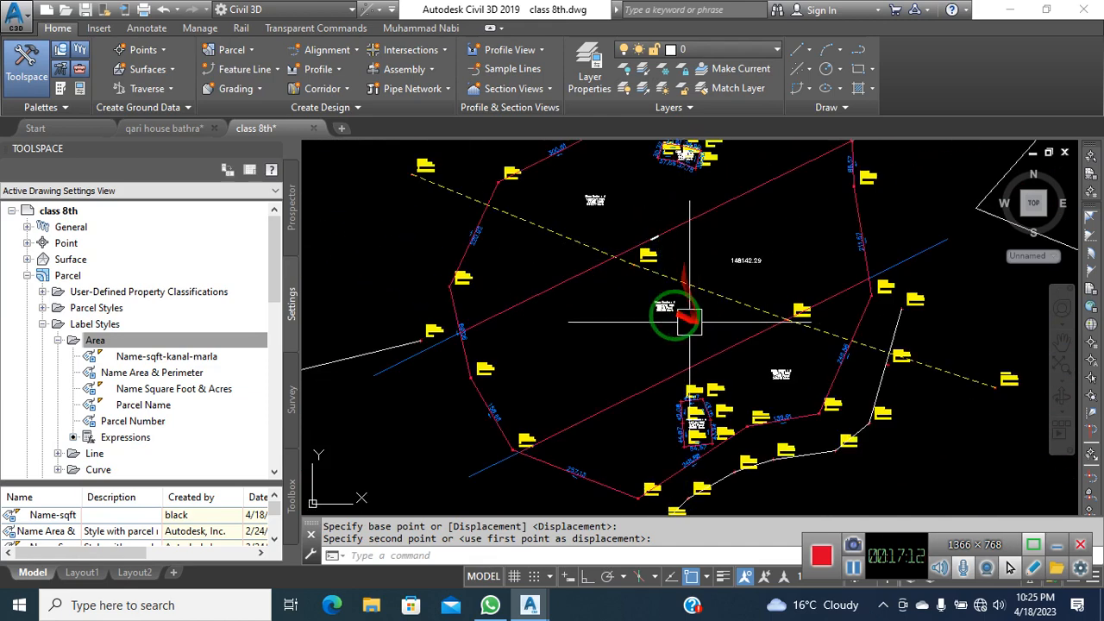
scroll(660, 309, up, 8)
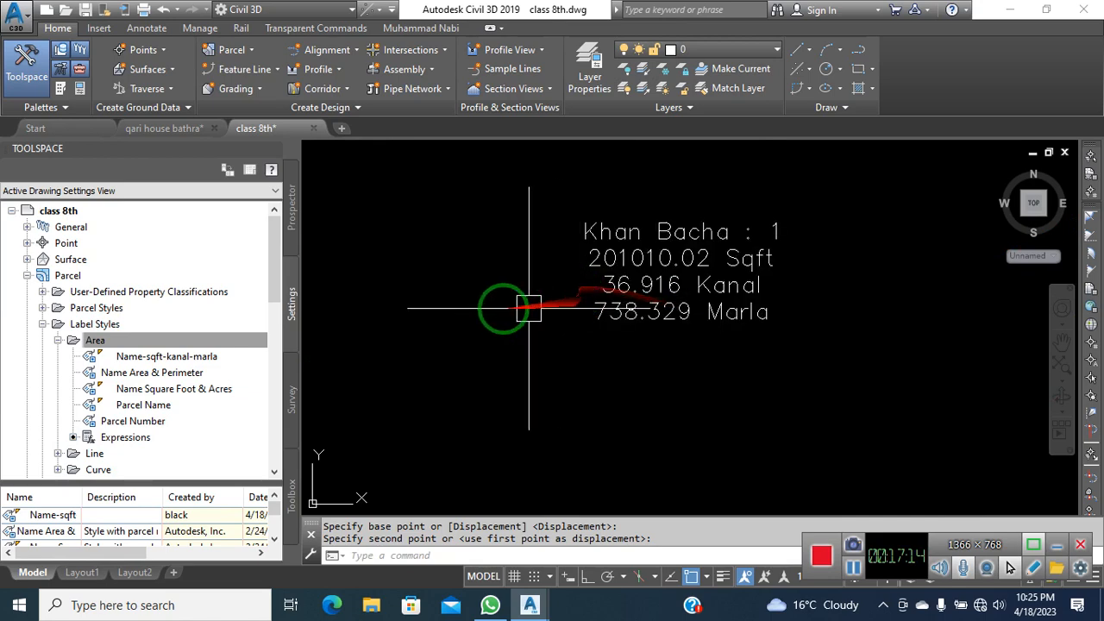
scroll(488, 279, down, 6)
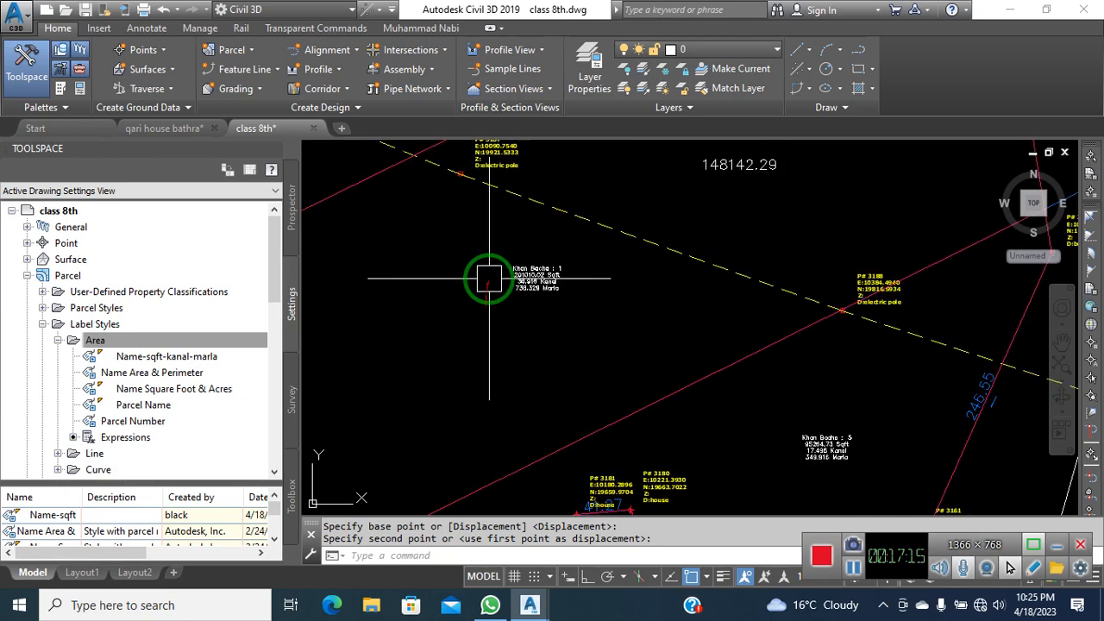
click(686, 394)
scroll(842, 463, up, 6)
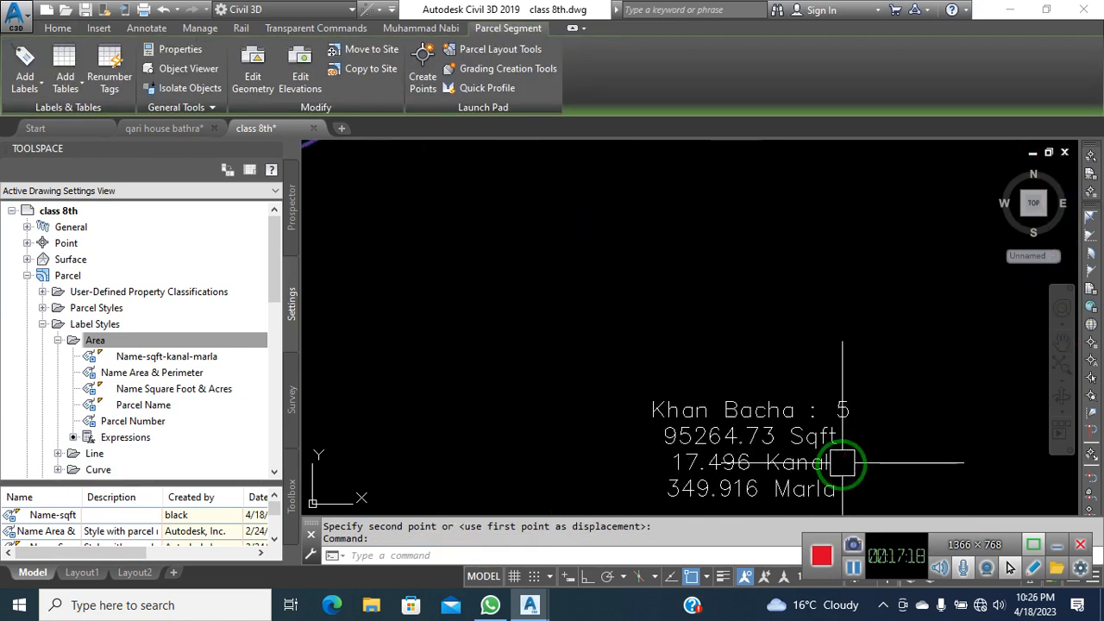
scroll(843, 463, down, 9)
Move the lower dividing parcel line upward twice with M to rebalance parcels 1 and 5
text(m)
key(space)
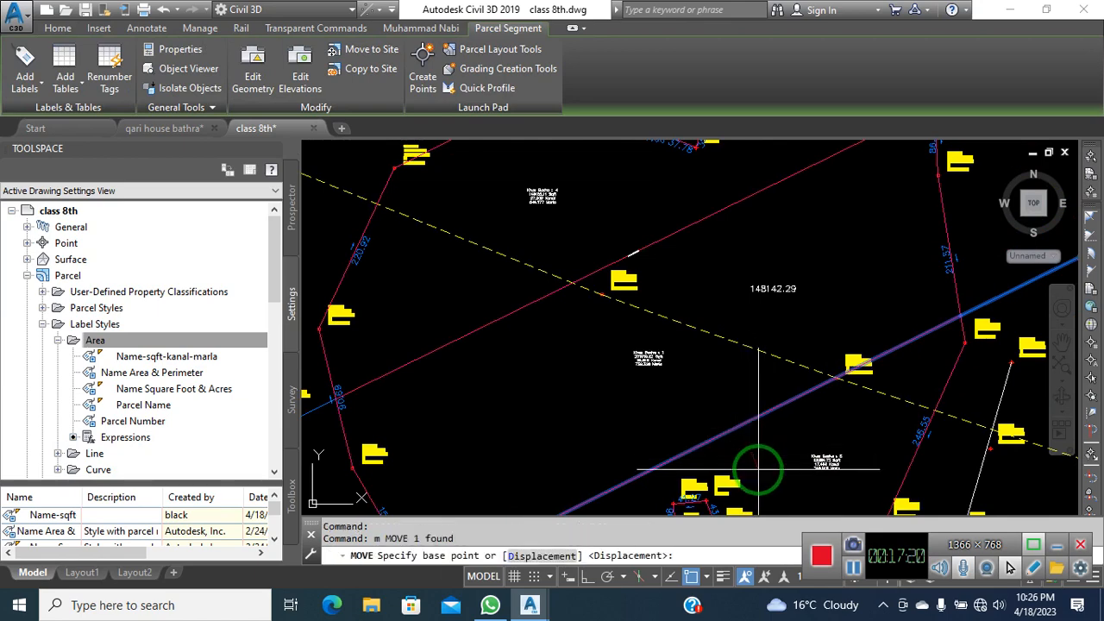
click(764, 471)
click(759, 452)
scroll(655, 358, up, 6)
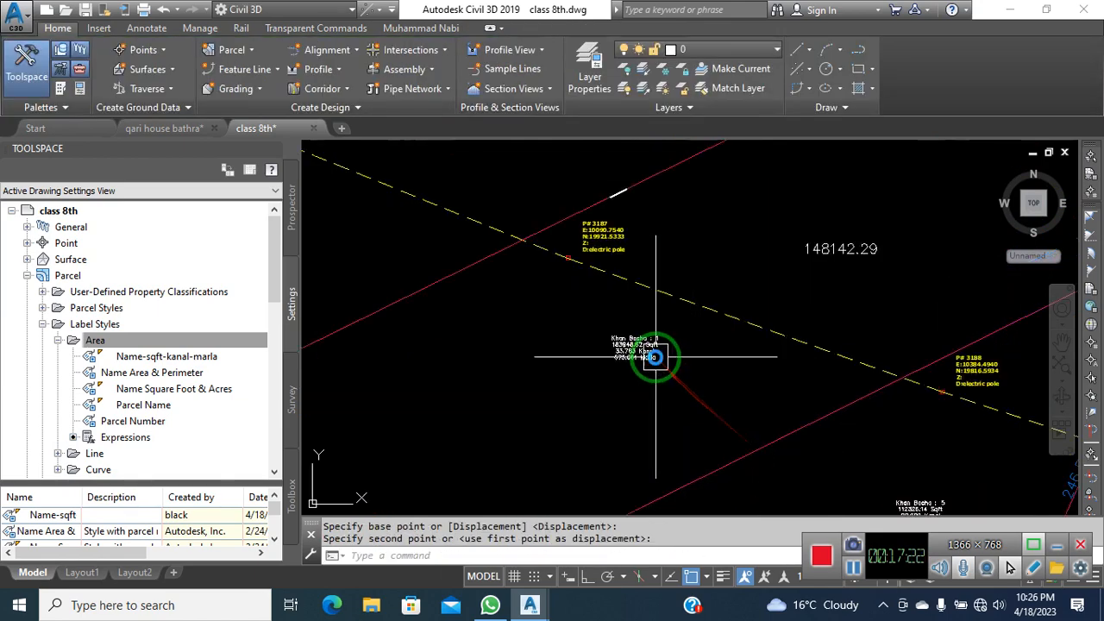
scroll(647, 345, down, 4)
key(space)
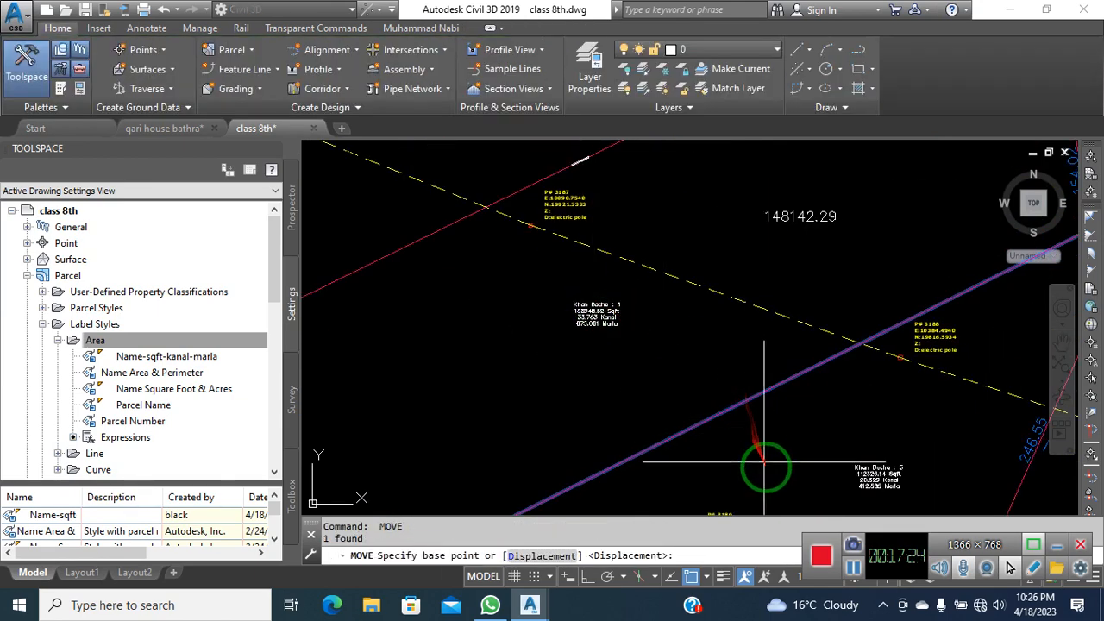
click(749, 444)
click(704, 407)
scroll(588, 297, up, 3)
scroll(589, 298, up, 2)
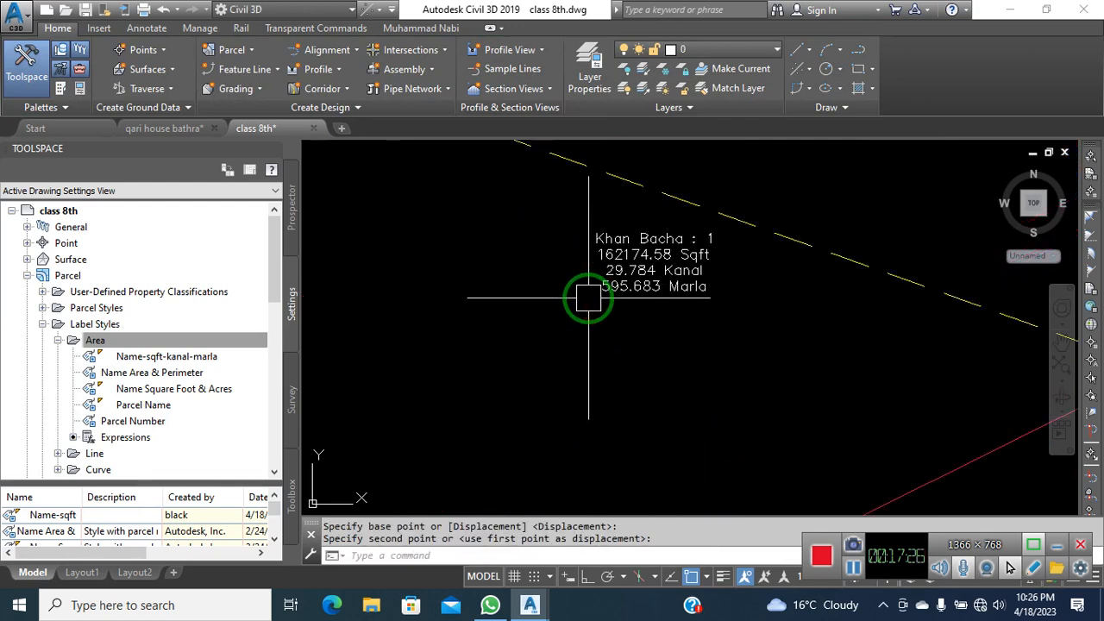
scroll(588, 297, down, 5)
Shift the lower parcel line two more times, checking the area labels
click(720, 376)
key(space)
click(753, 415)
click(693, 353)
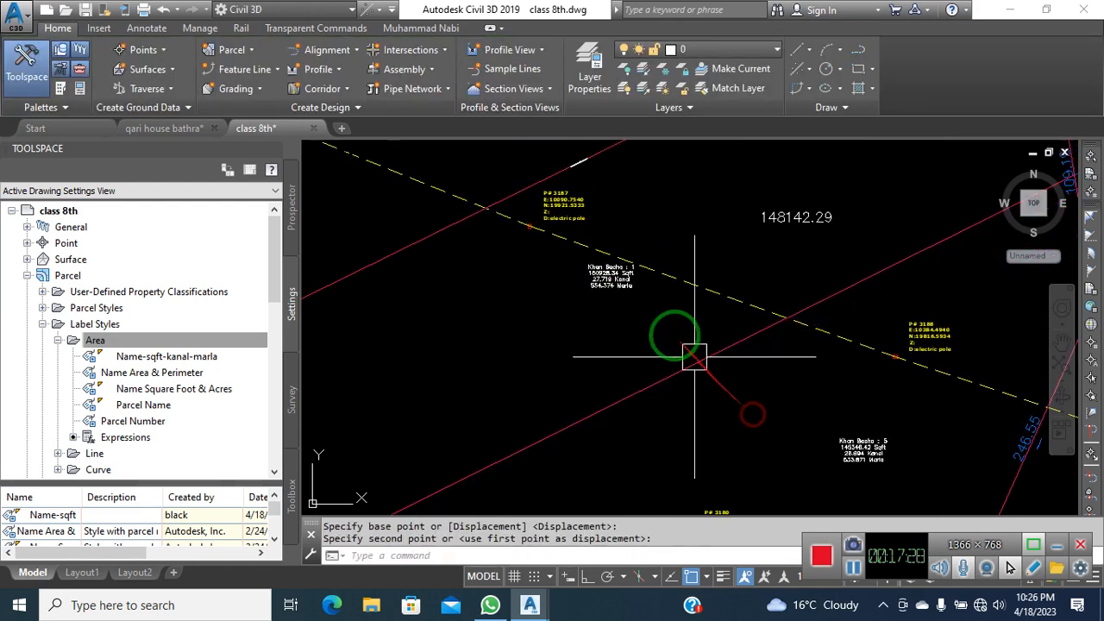
scroll(614, 285, up, 4)
scroll(556, 270, down, 6)
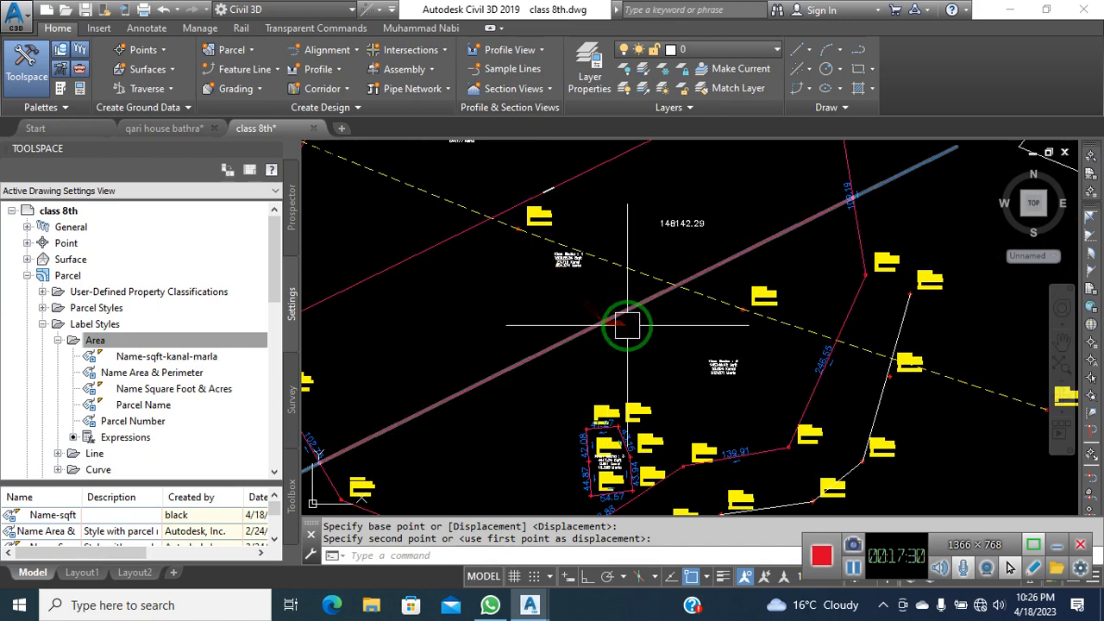
click(640, 327)
key(space)
click(661, 358)
click(661, 347)
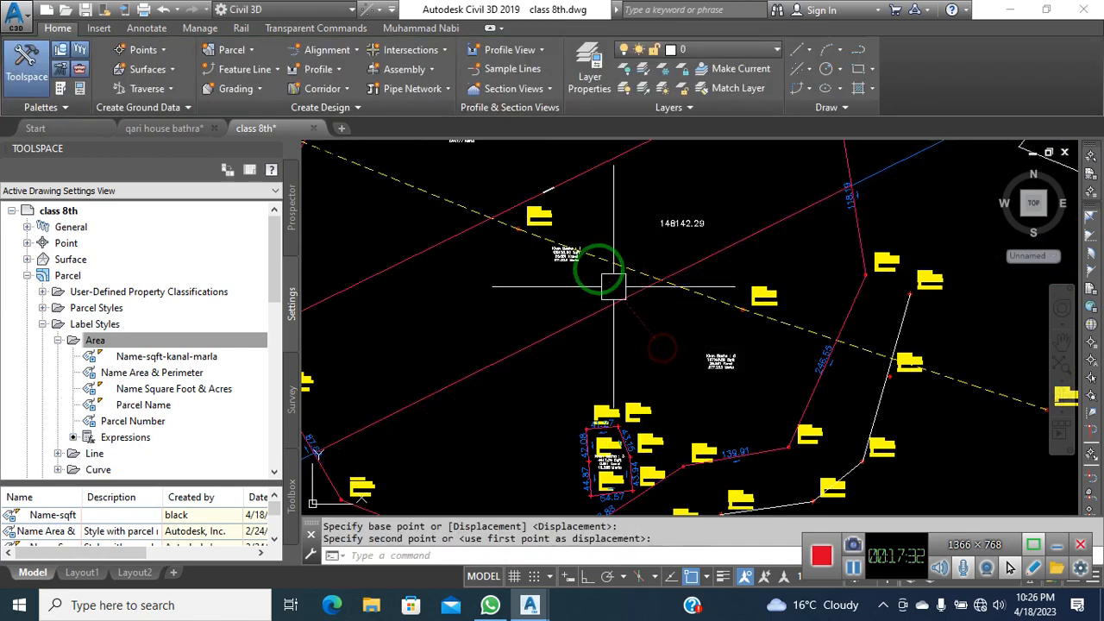
scroll(584, 259, up, 5)
scroll(501, 207, down, 3)
Fine-tune the lower line until parcel 1 reads 148154.89 and parcel 5 148119.87 Sqft
click(558, 310)
key(space)
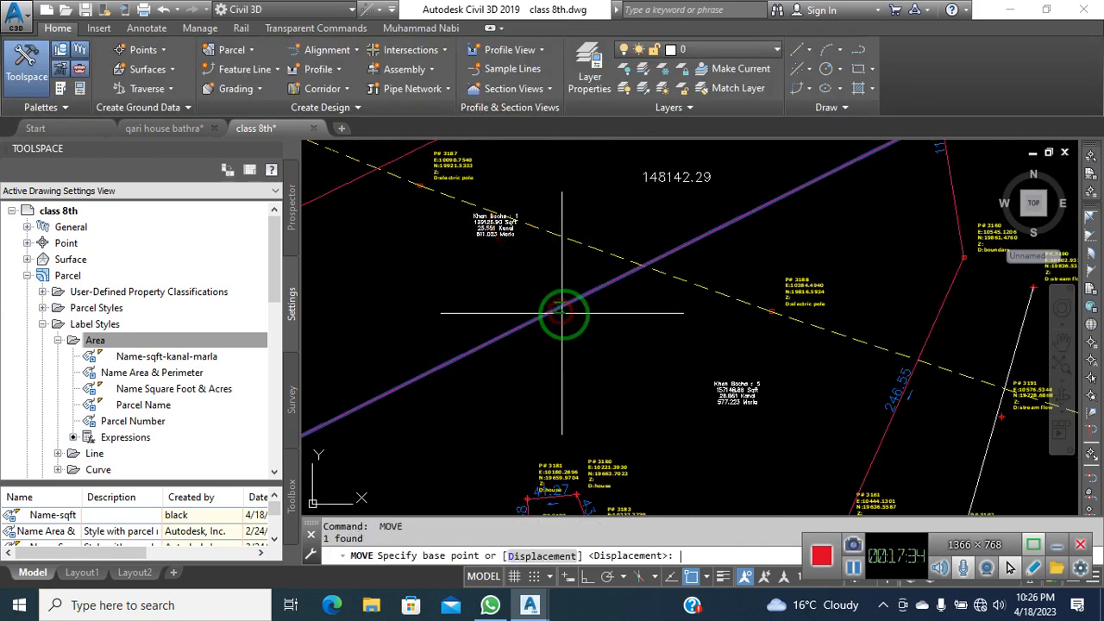
click(572, 328)
scroll(486, 233, up, 3)
scroll(494, 231, up, 2)
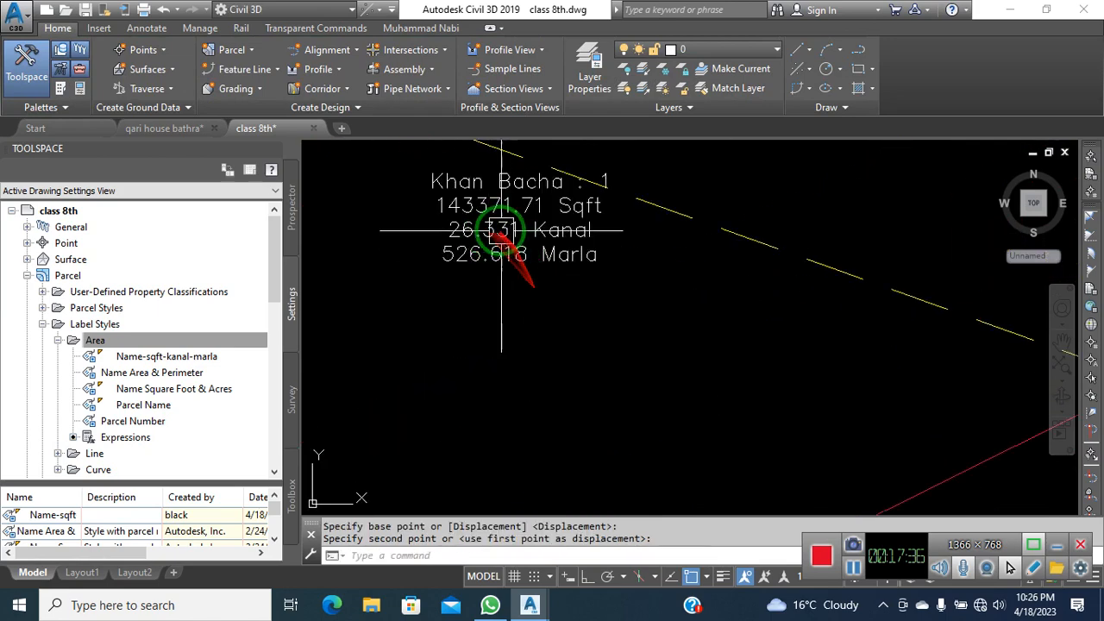
scroll(500, 229, down, 4)
click(618, 357)
key(space)
click(637, 380)
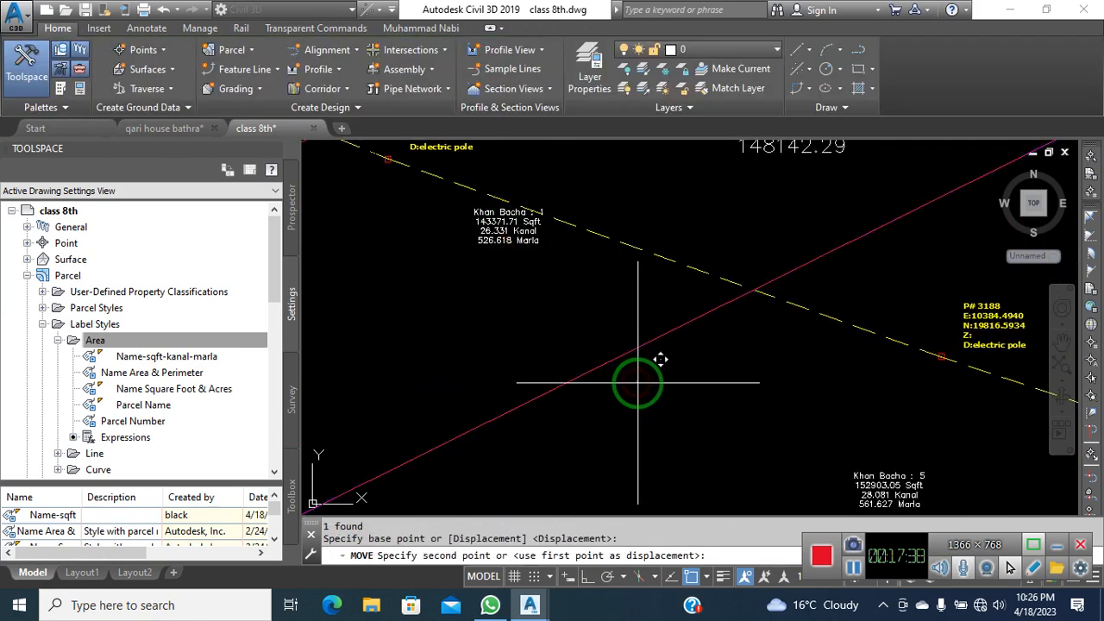
click(641, 385)
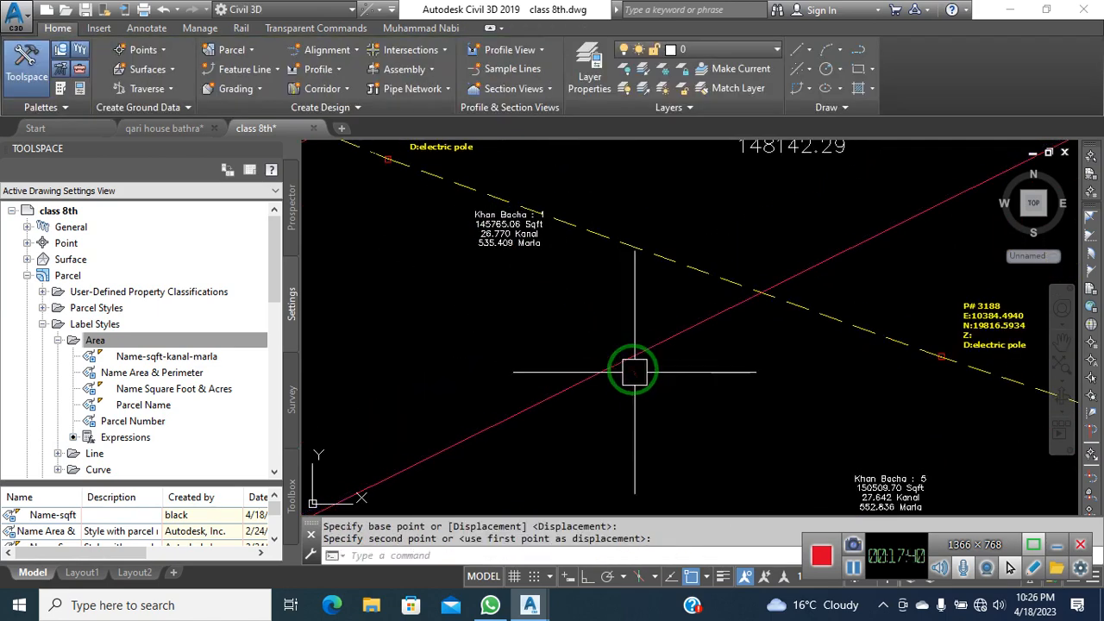
click(636, 370)
key(space)
click(639, 382)
click(646, 383)
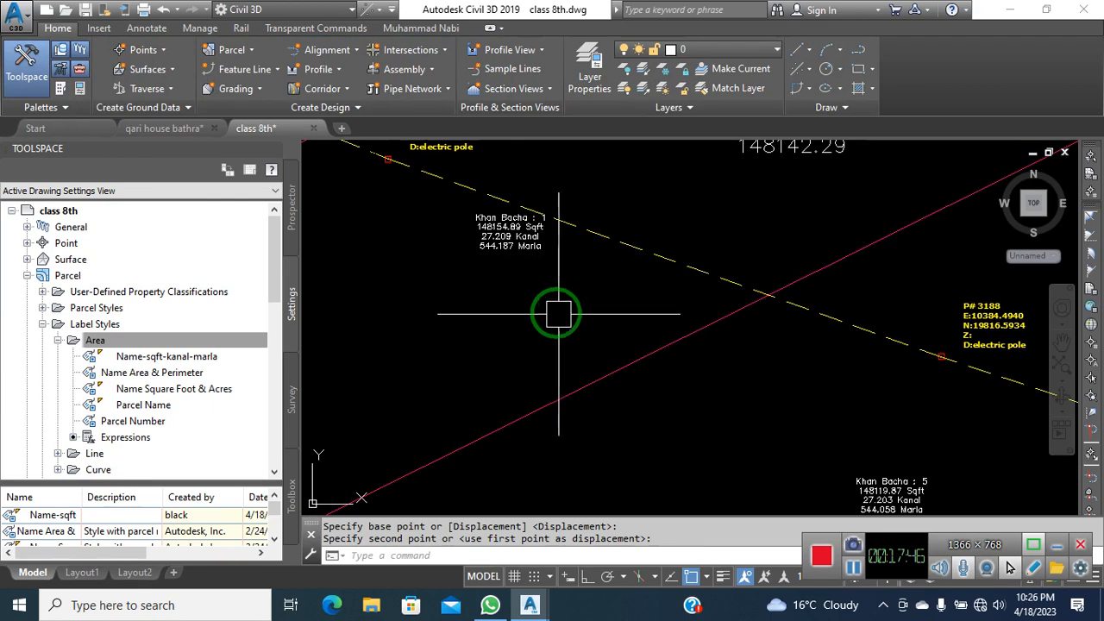
scroll(517, 241, up, 5)
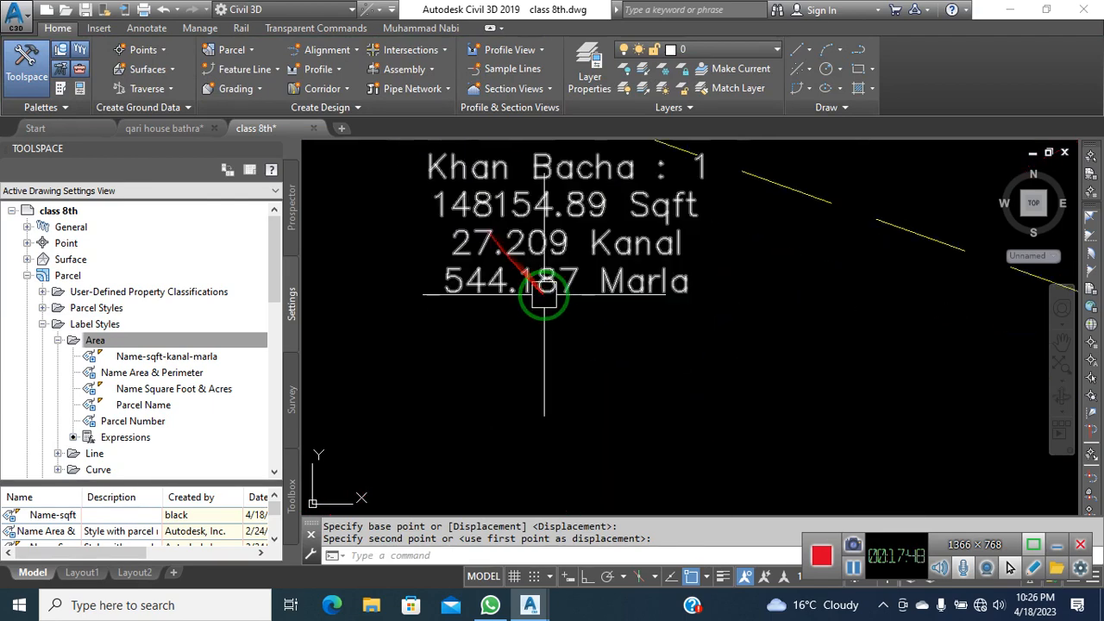
scroll(544, 293, down, 10)
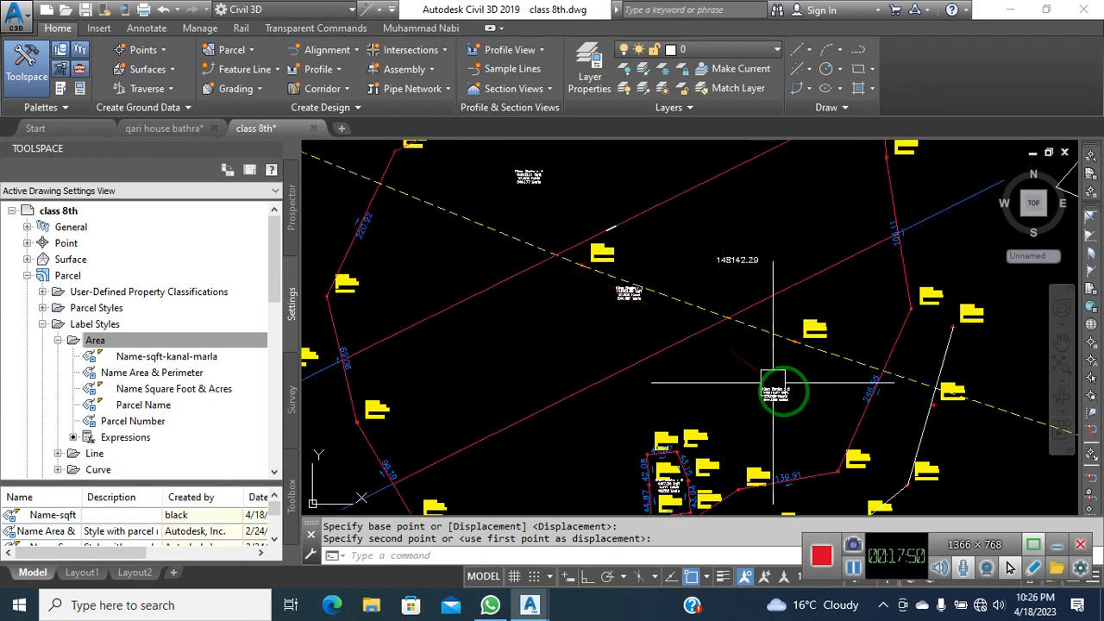
scroll(779, 398, up, 8)
scroll(781, 405, down, 4)
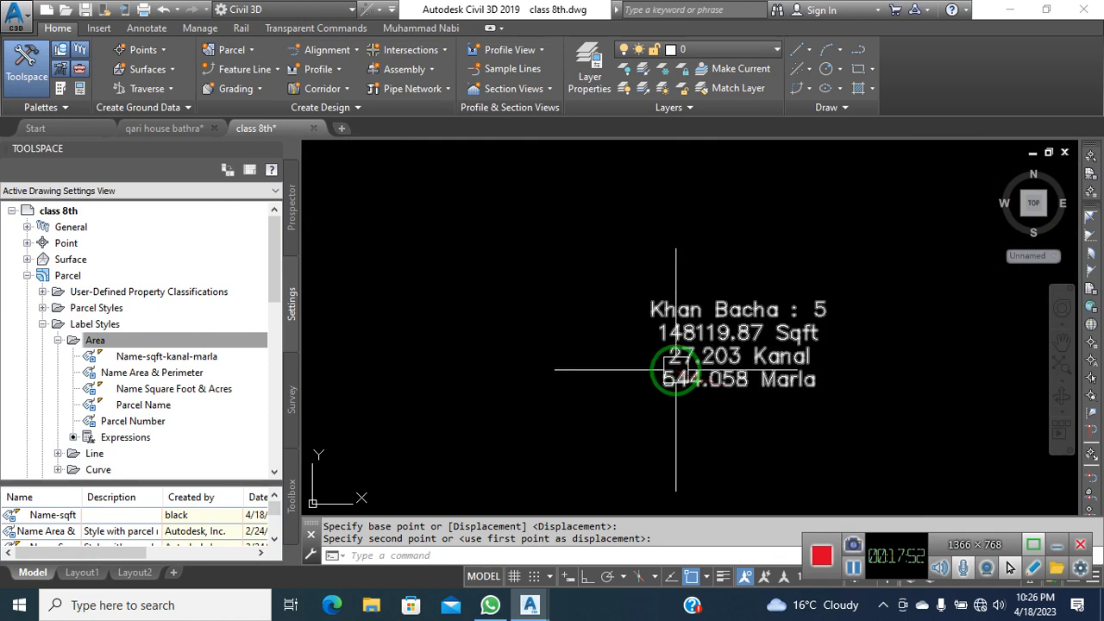
key(Escape)
key(Escape)
key(Escape)
scroll(734, 388, down, 4)
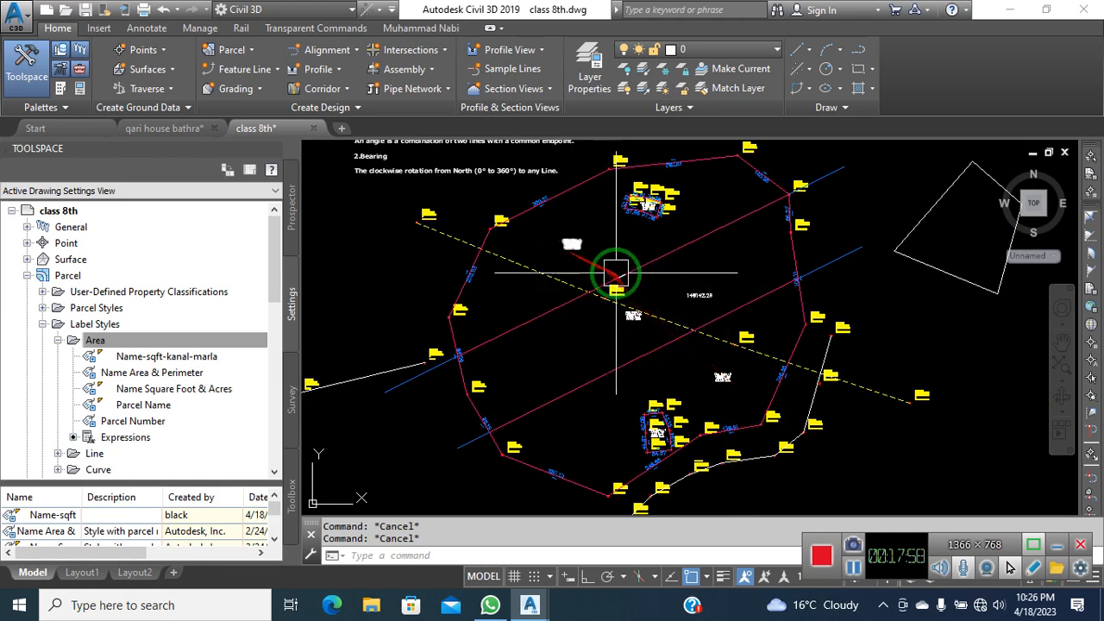
middle_drag(625, 291, 580, 300)
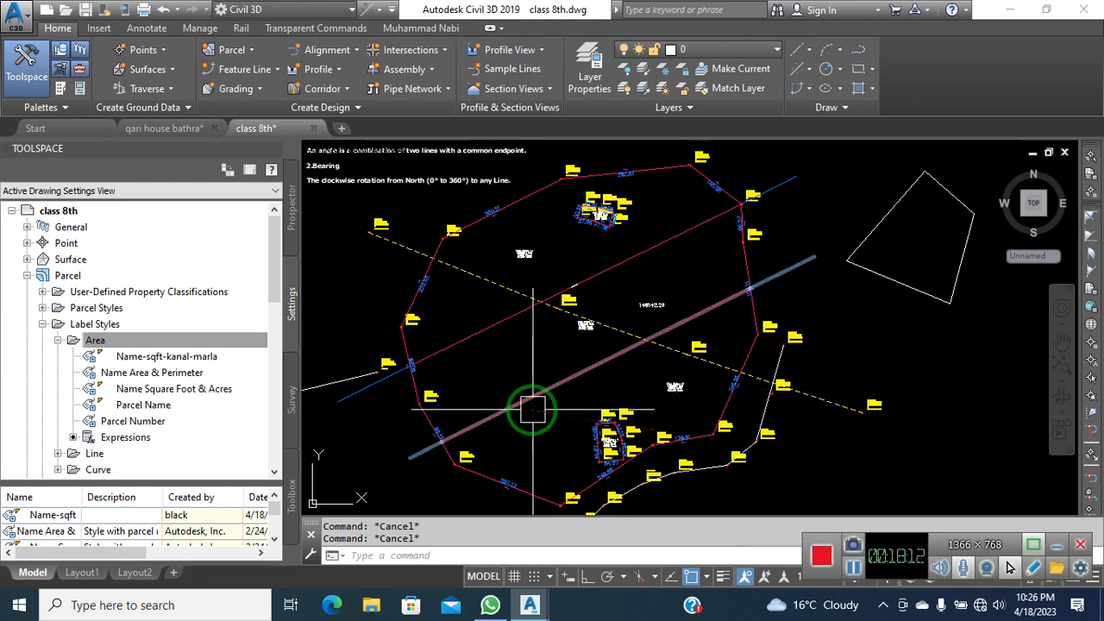
scroll(455, 306, up, 5)
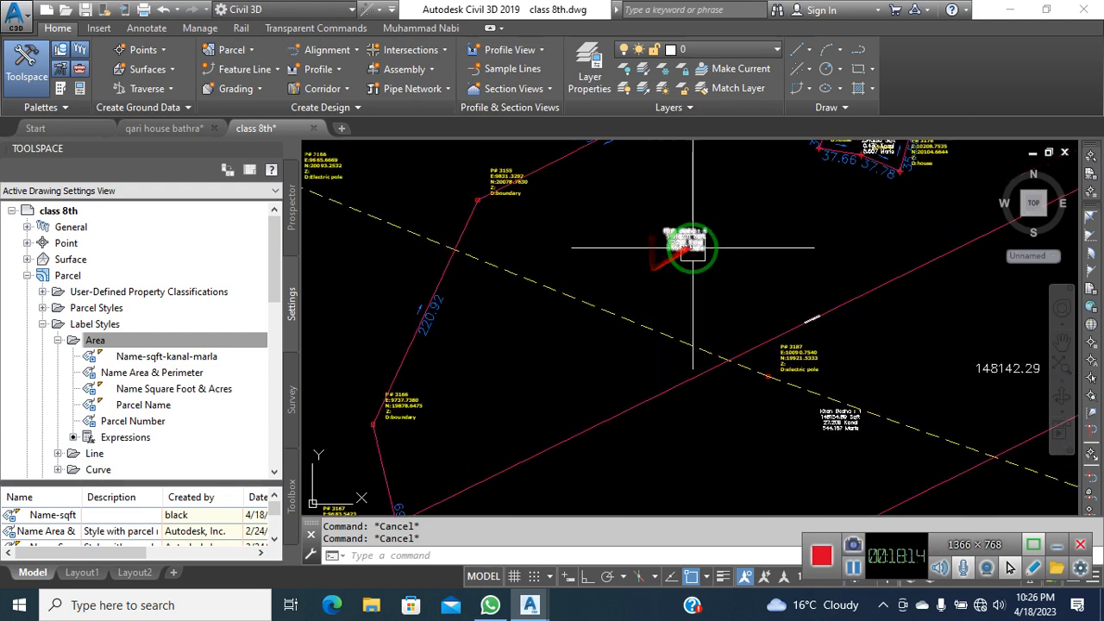
Select the large parcel and review its properties, area and label style
click(678, 244)
click(267, 87)
click(290, 114)
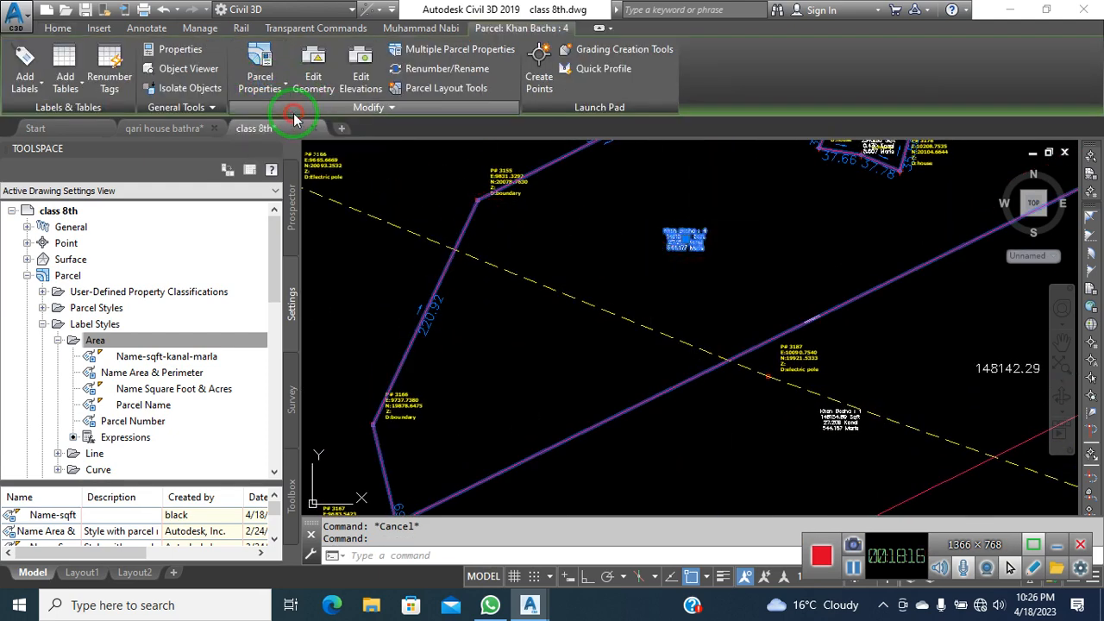
click(266, 115)
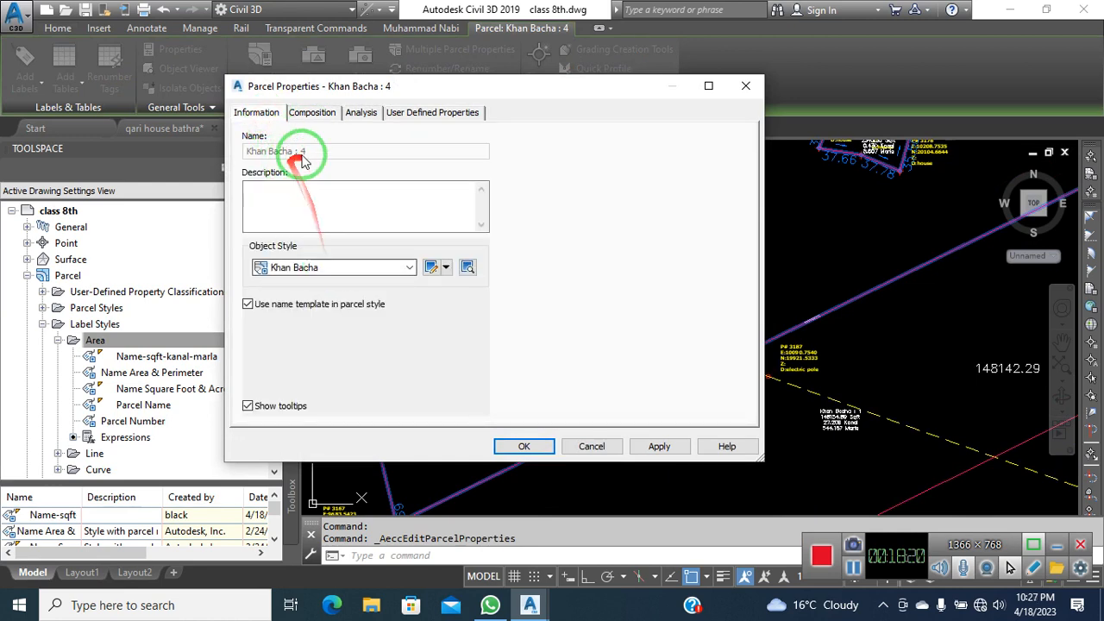
click(309, 114)
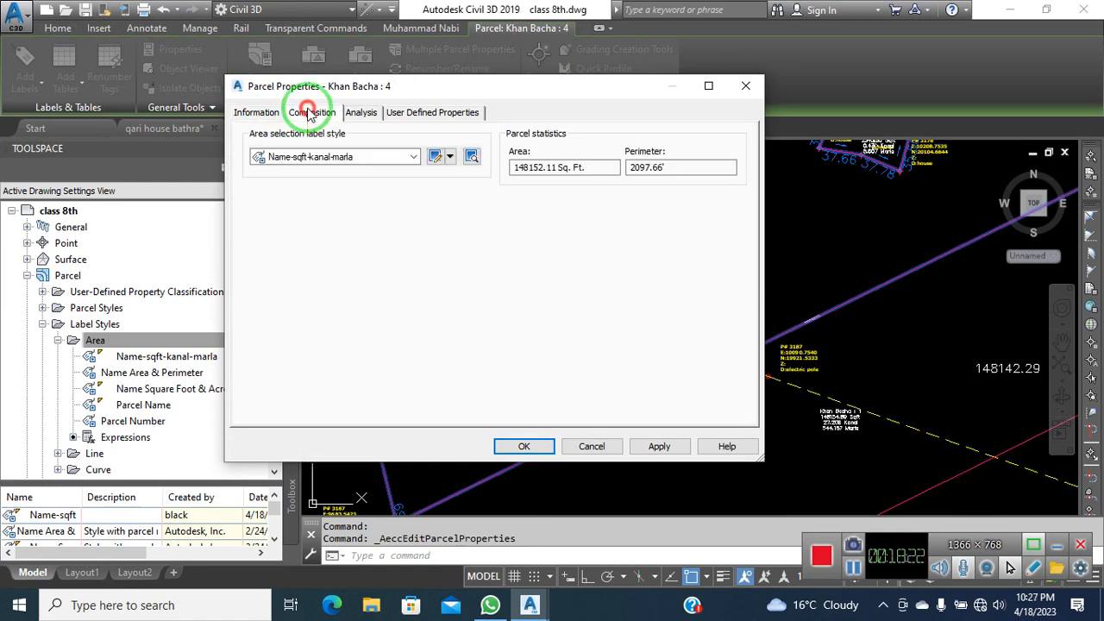
click(261, 113)
click(740, 85)
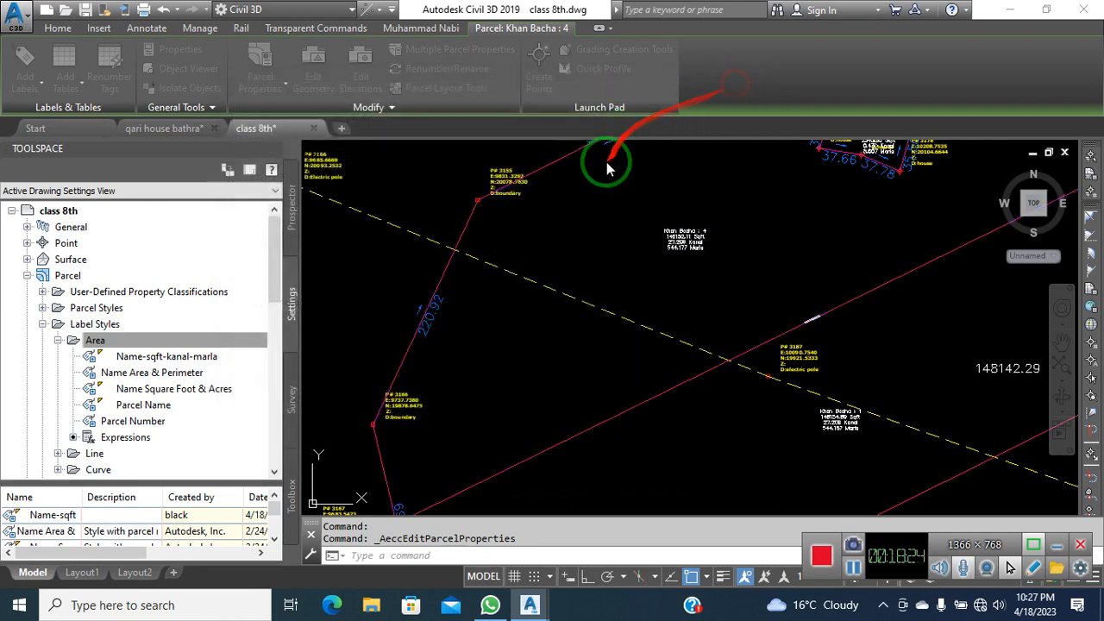
scroll(690, 258, down, 5)
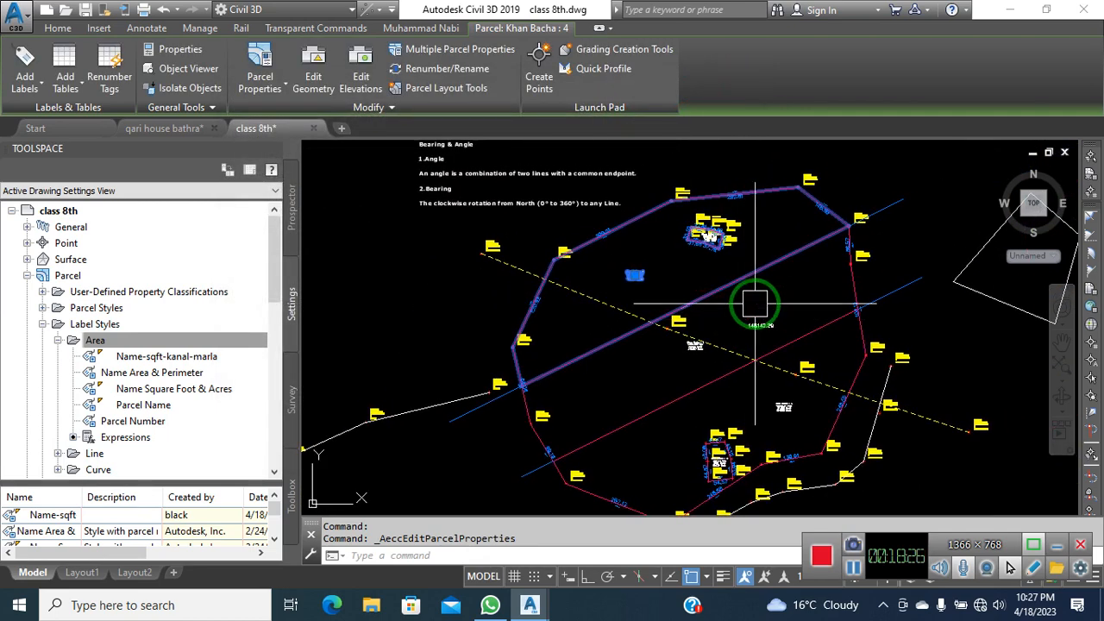
click(273, 100)
click(296, 149)
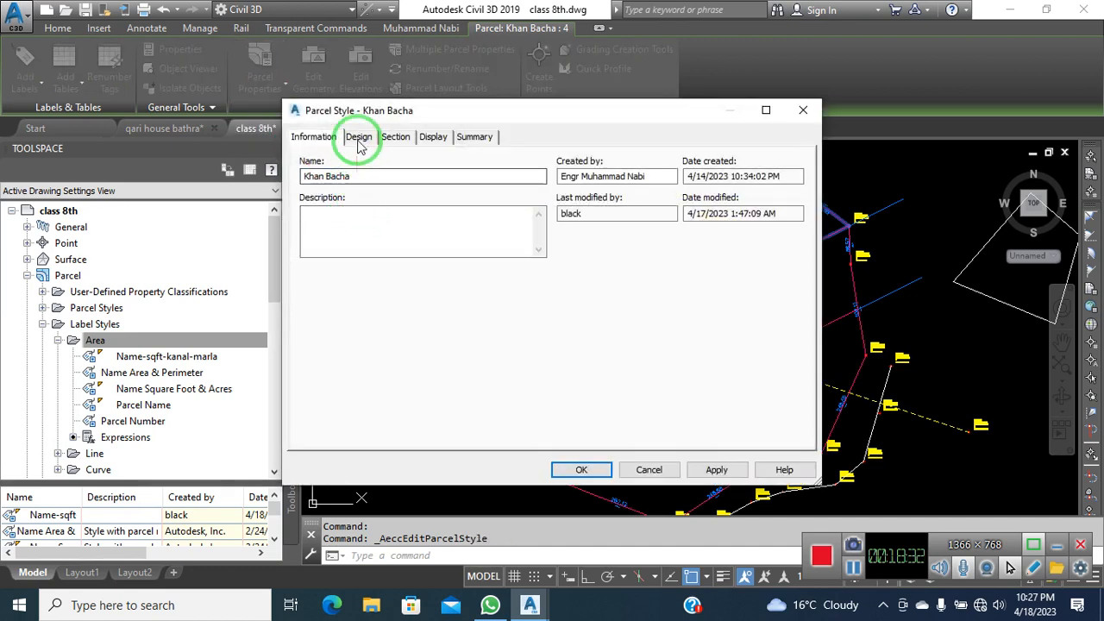
click(359, 142)
drag(402, 109, 308, 116)
click(216, 145)
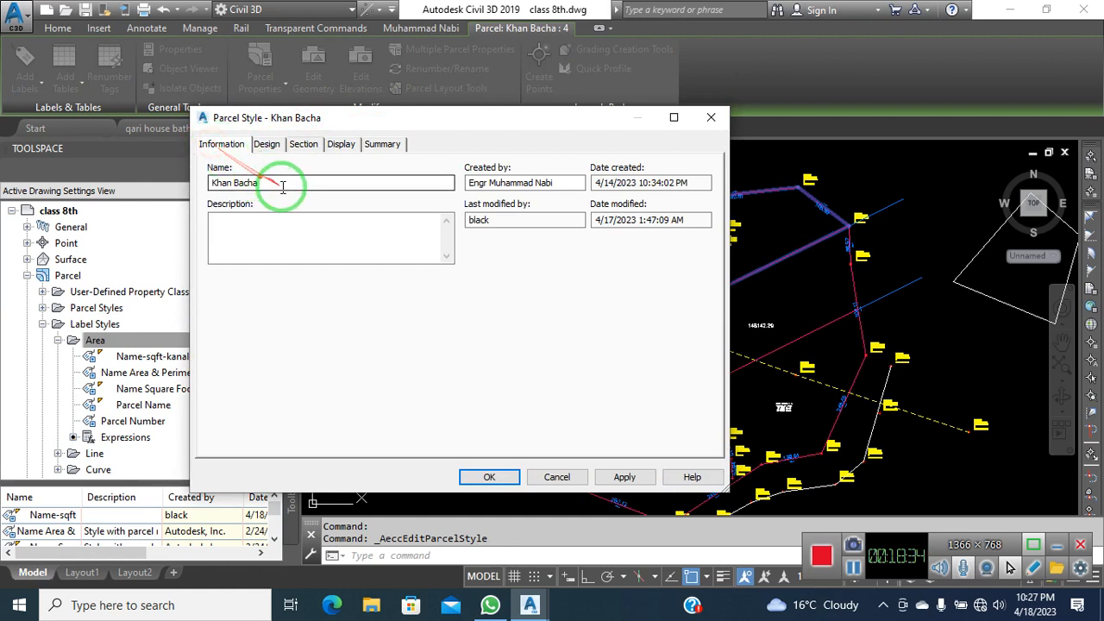
click(266, 148)
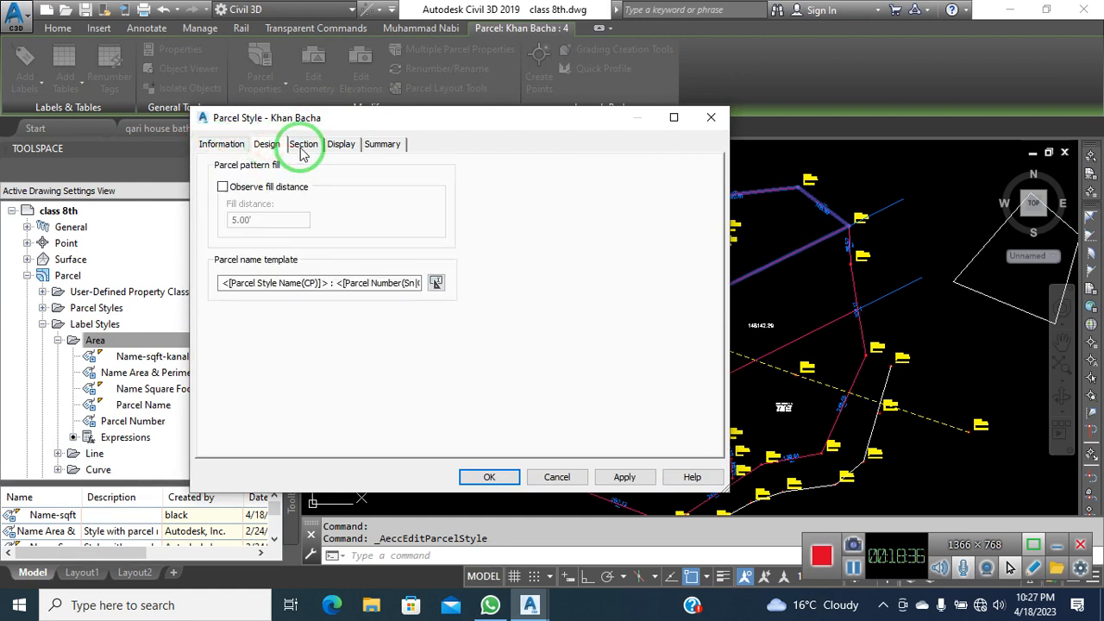
click(319, 149)
click(344, 145)
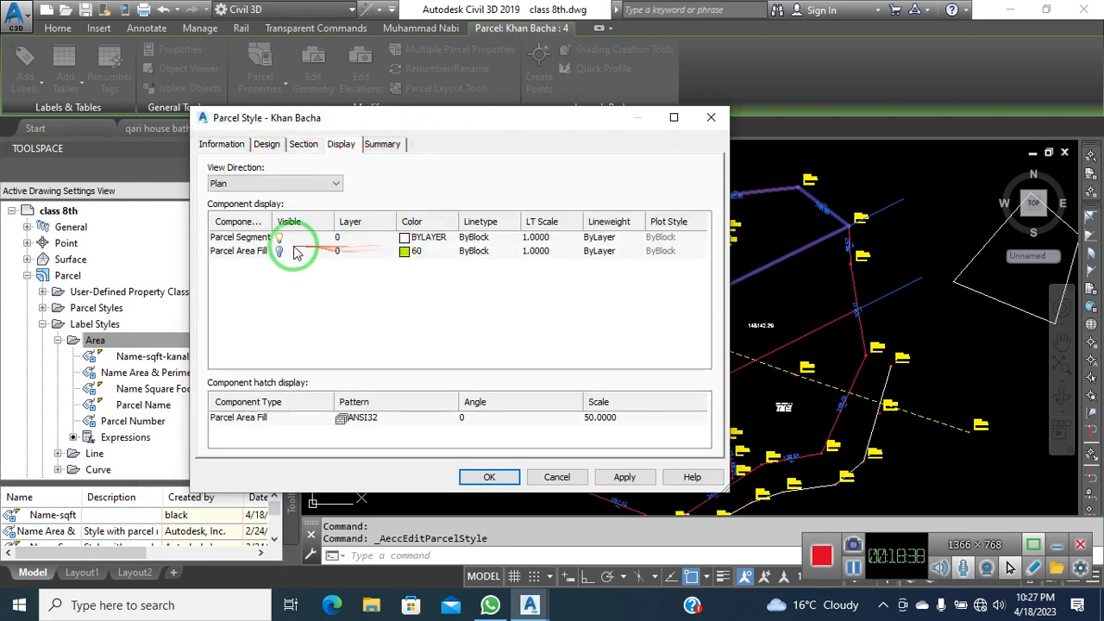
click(624, 477)
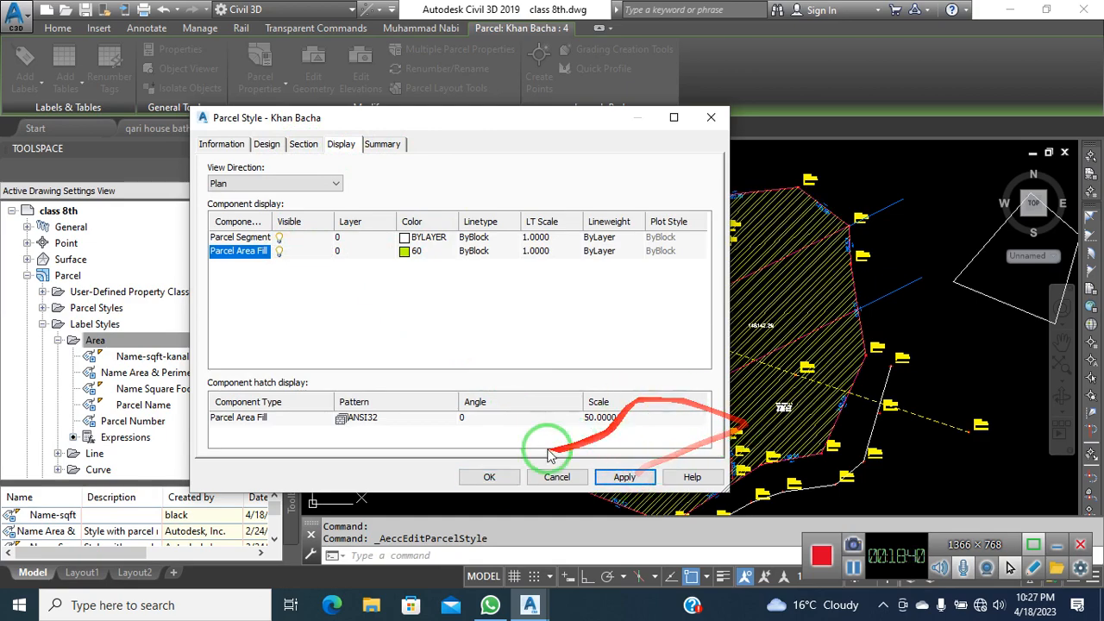
click(487, 480)
key(Escape)
key(Escape)
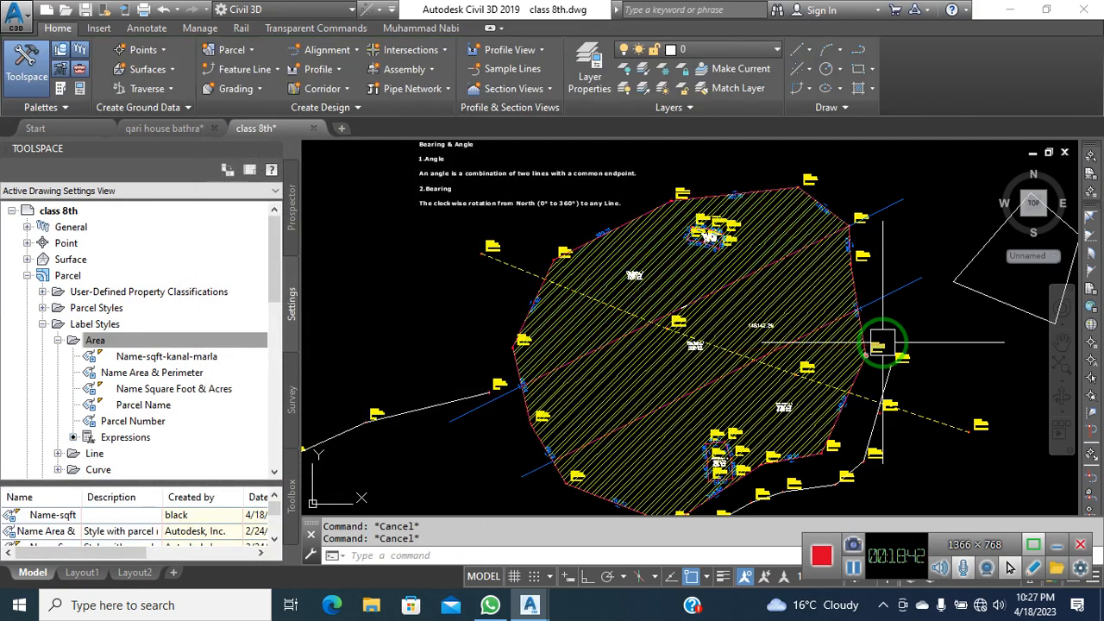
Select the large parcel and bring up its Parcel Properties style list
middle_drag(873, 344, 838, 303)
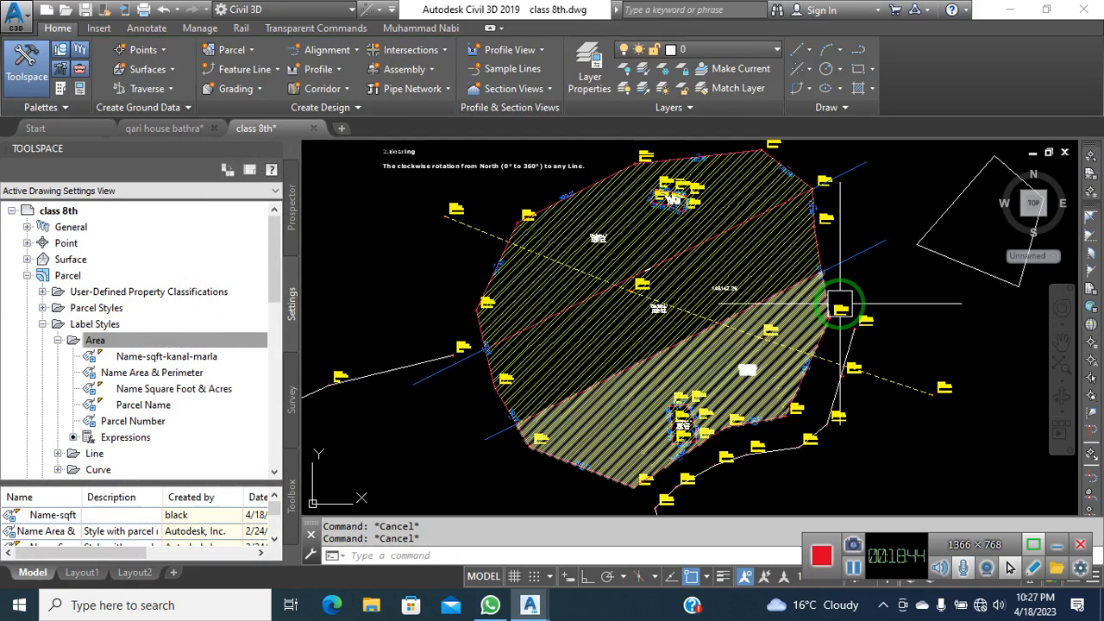
scroll(595, 239, up, 5)
click(598, 239)
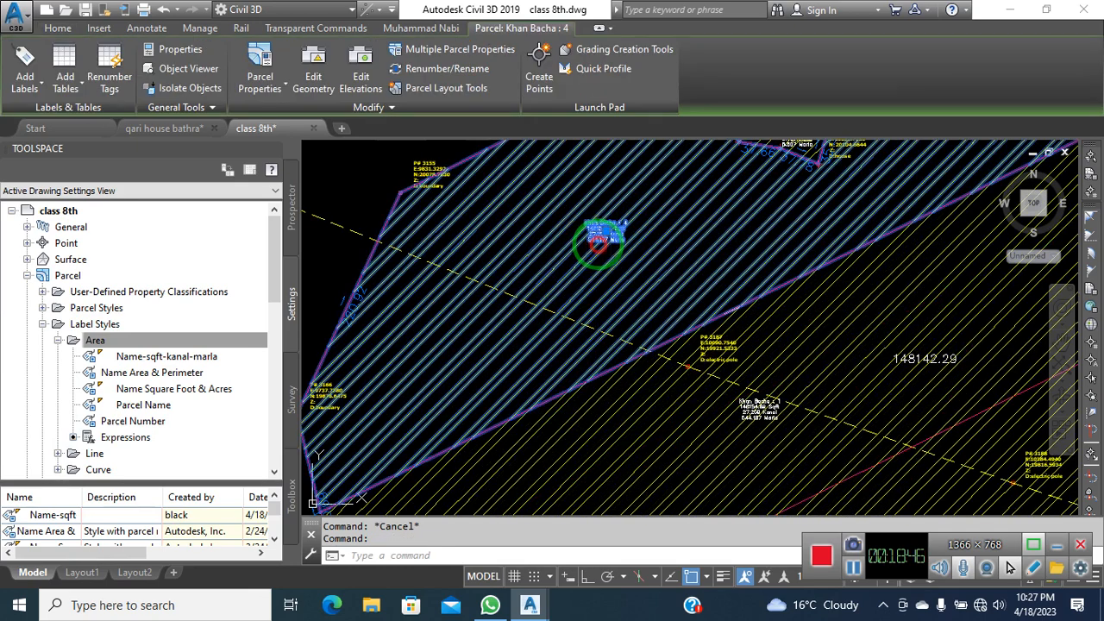
click(261, 93)
click(278, 102)
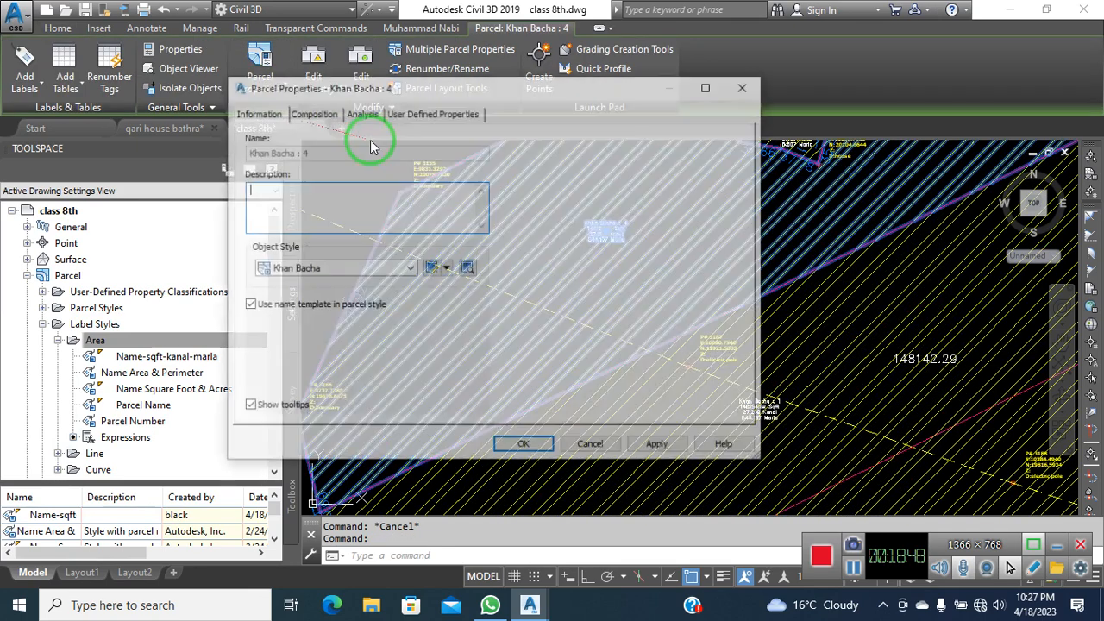
click(412, 271)
click(417, 271)
Create a new parcel style named ALI
click(447, 269)
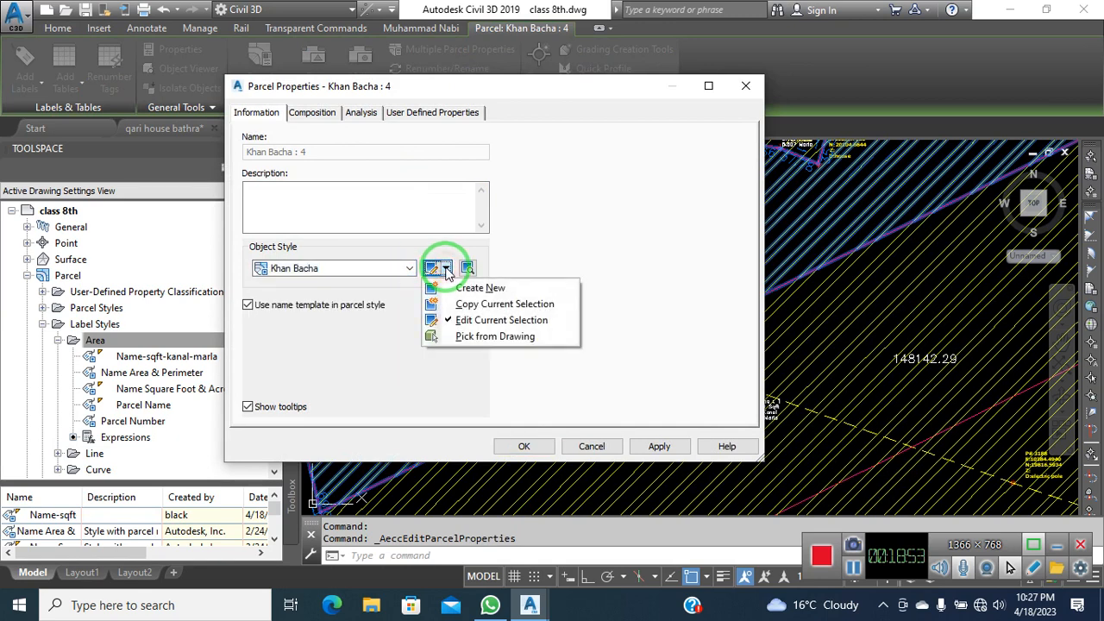
click(465, 292)
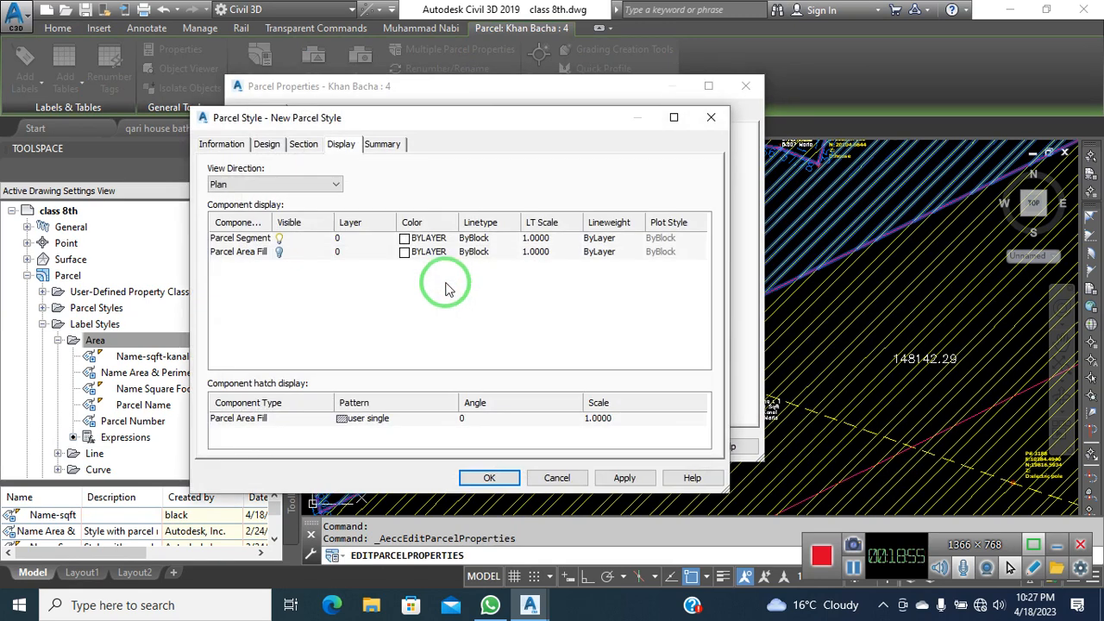
click(226, 144)
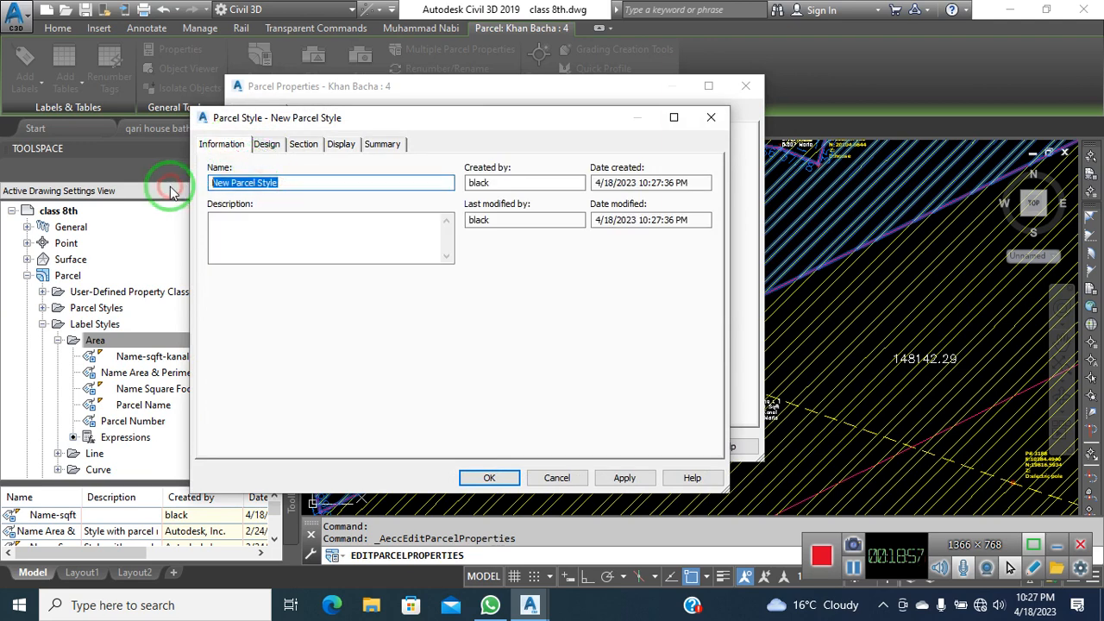
text(ALI)
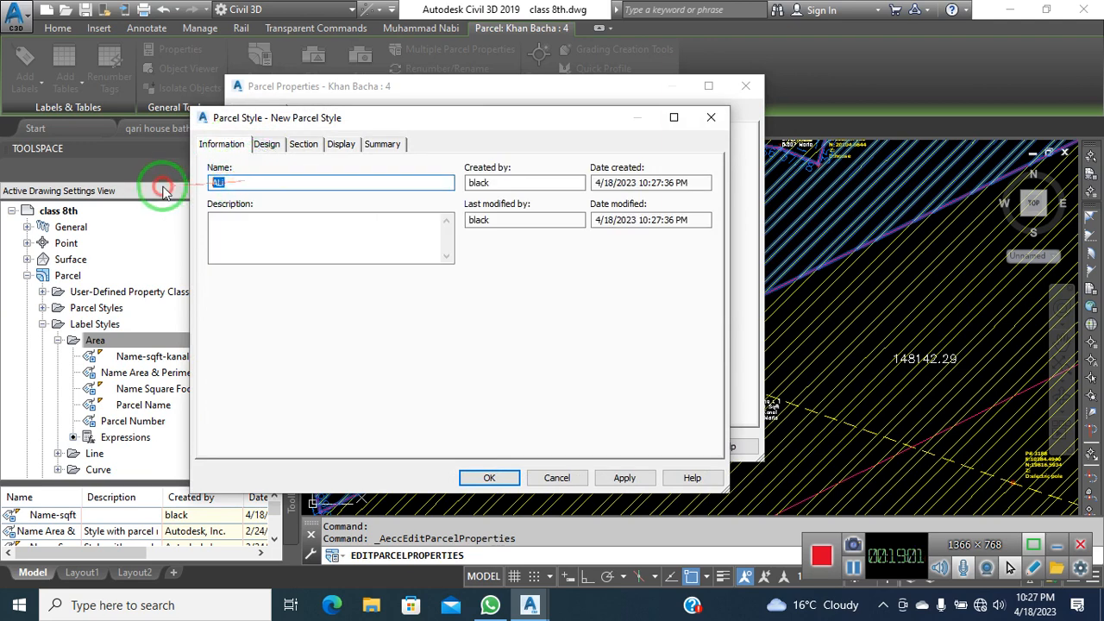
click(266, 145)
click(303, 146)
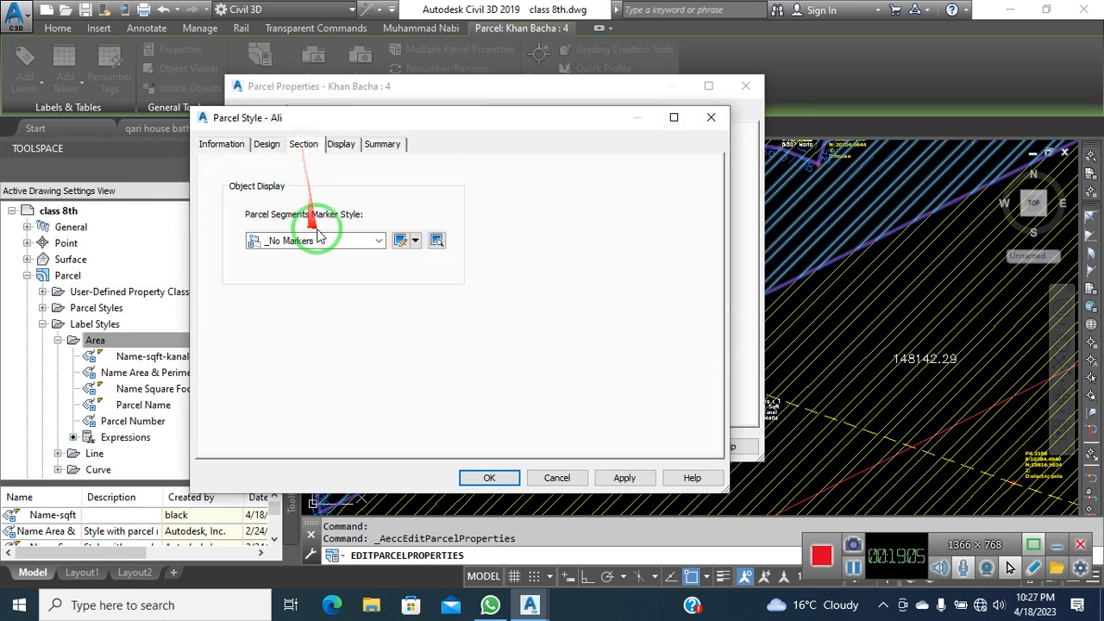
click(345, 147)
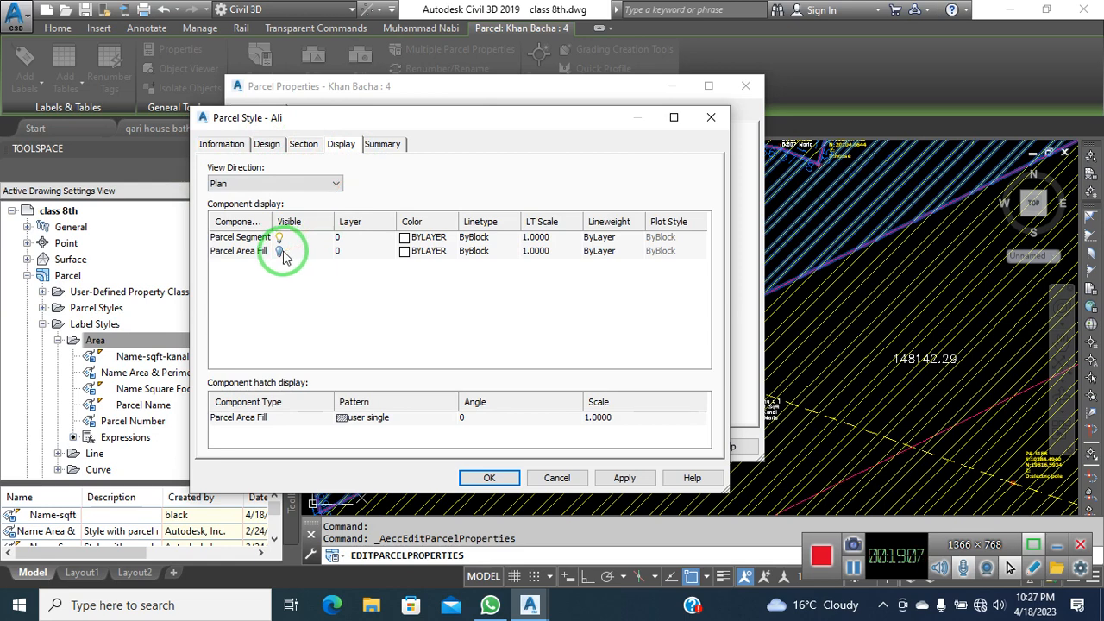
Set the ALI style's area fill to predefined ANSI38 and apply it to parcel 4
click(398, 417)
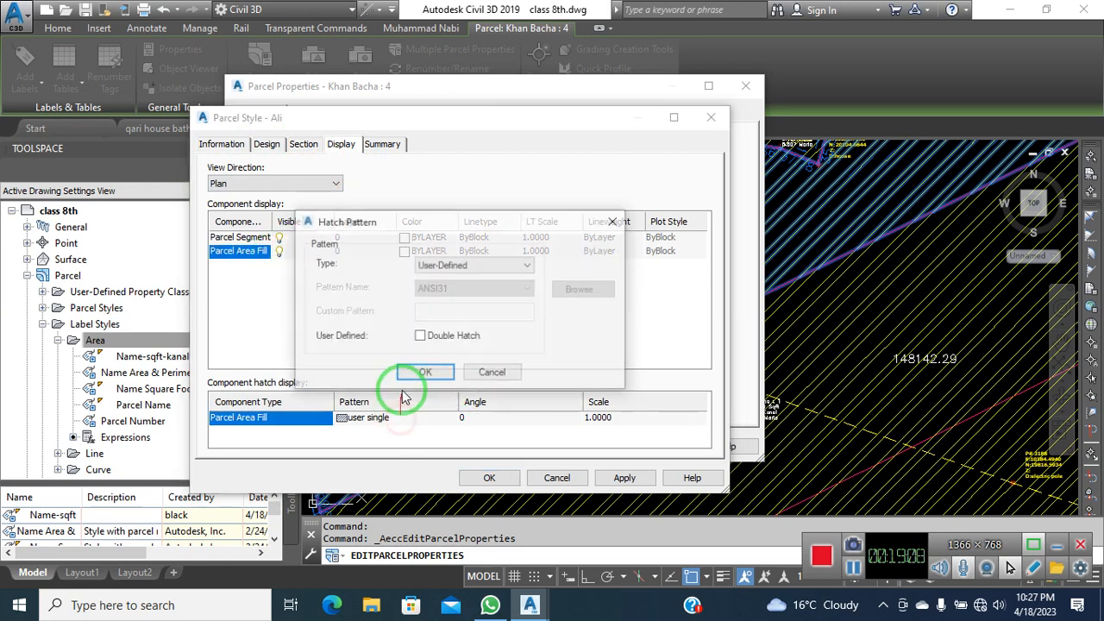
click(466, 274)
click(569, 290)
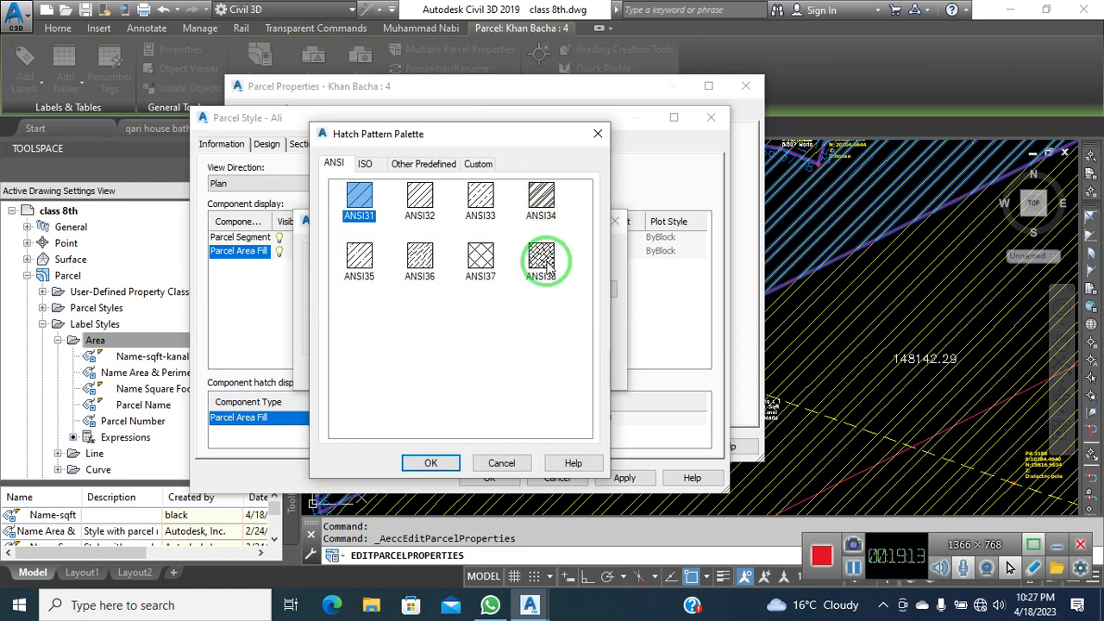
click(426, 462)
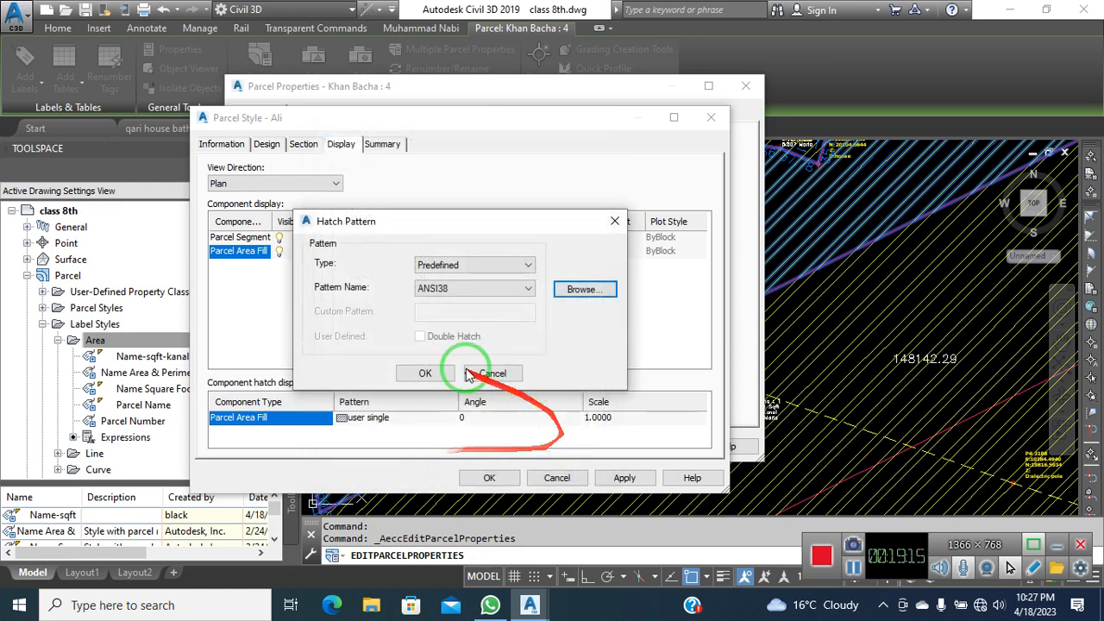
click(423, 374)
click(626, 481)
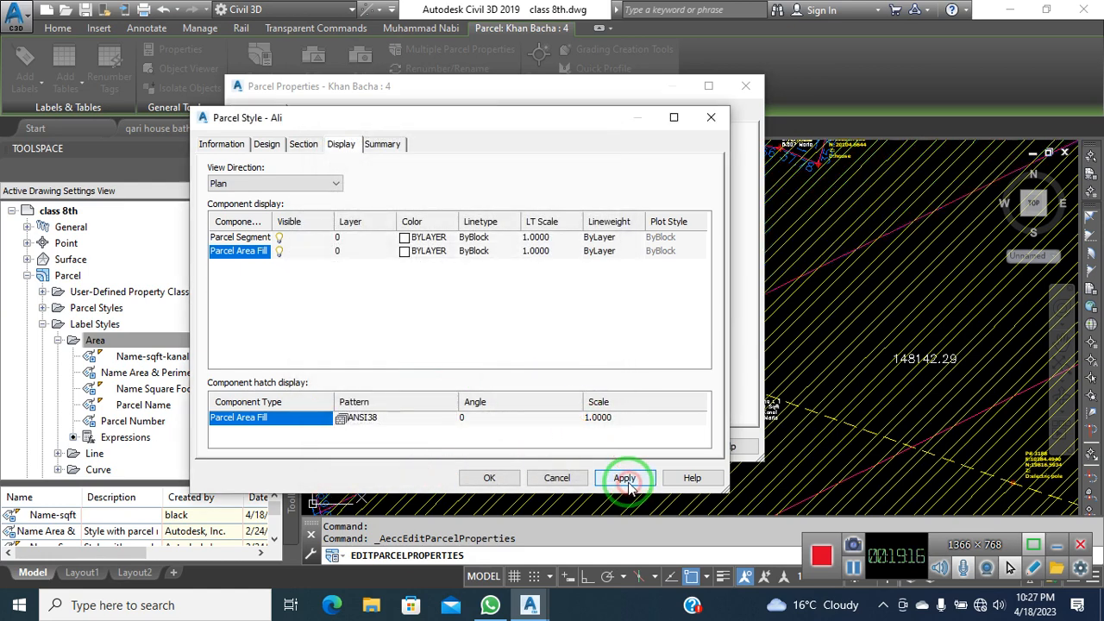
click(494, 479)
click(654, 448)
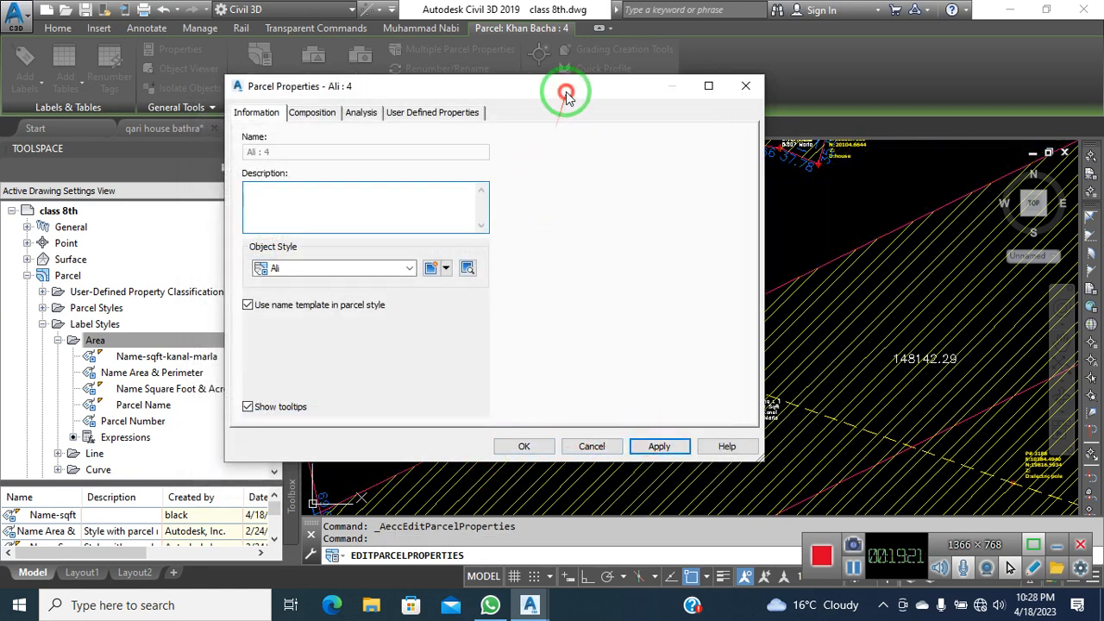
drag(566, 95, 380, 117)
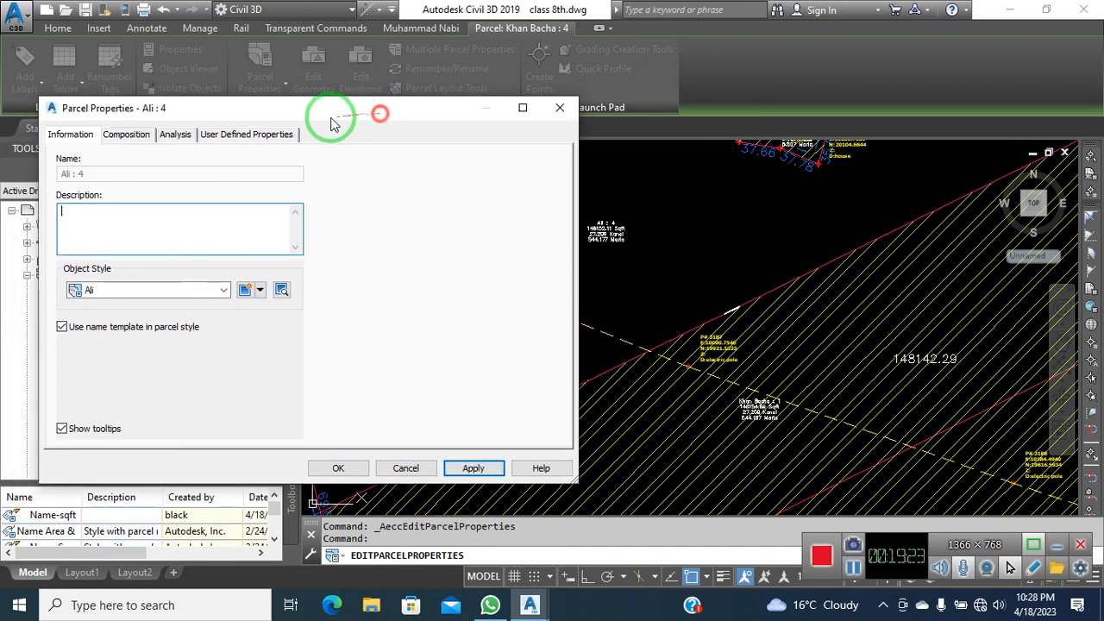
Close the parcel properties and select the upper parcel
click(131, 138)
click(345, 466)
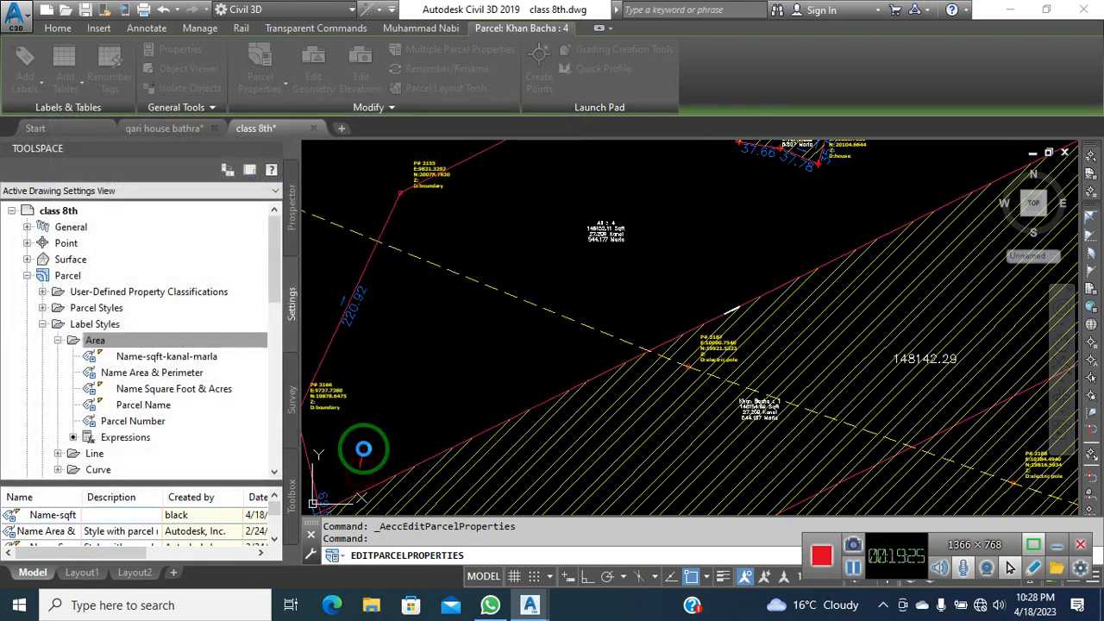
scroll(628, 266, down, 3)
key(Escape)
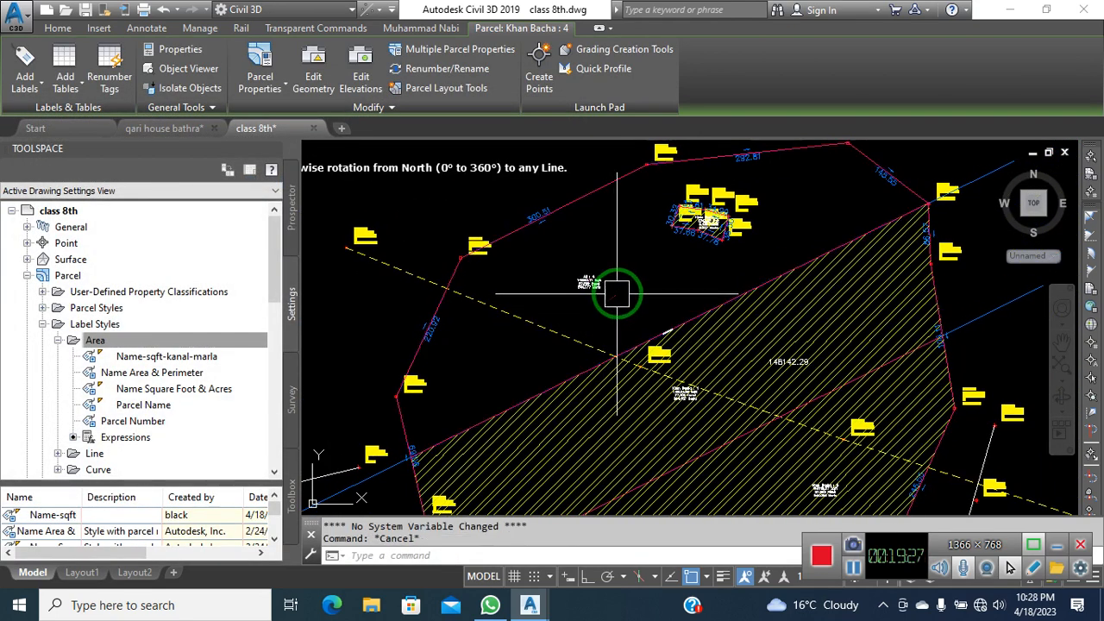
click(590, 285)
scroll(589, 286, up, 6)
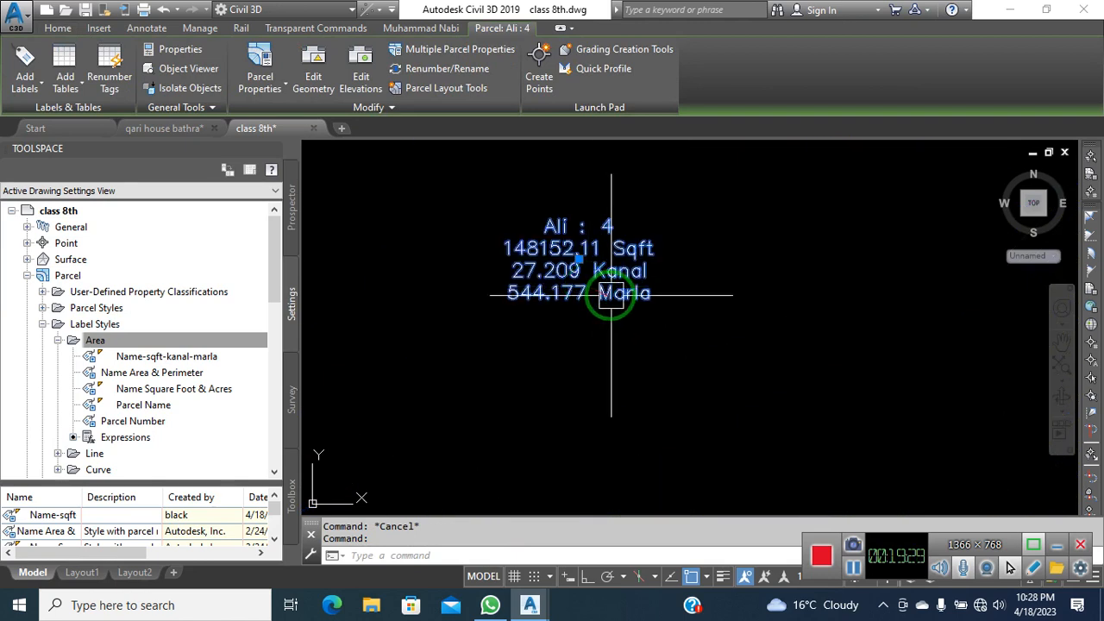
scroll(505, 308, down, 5)
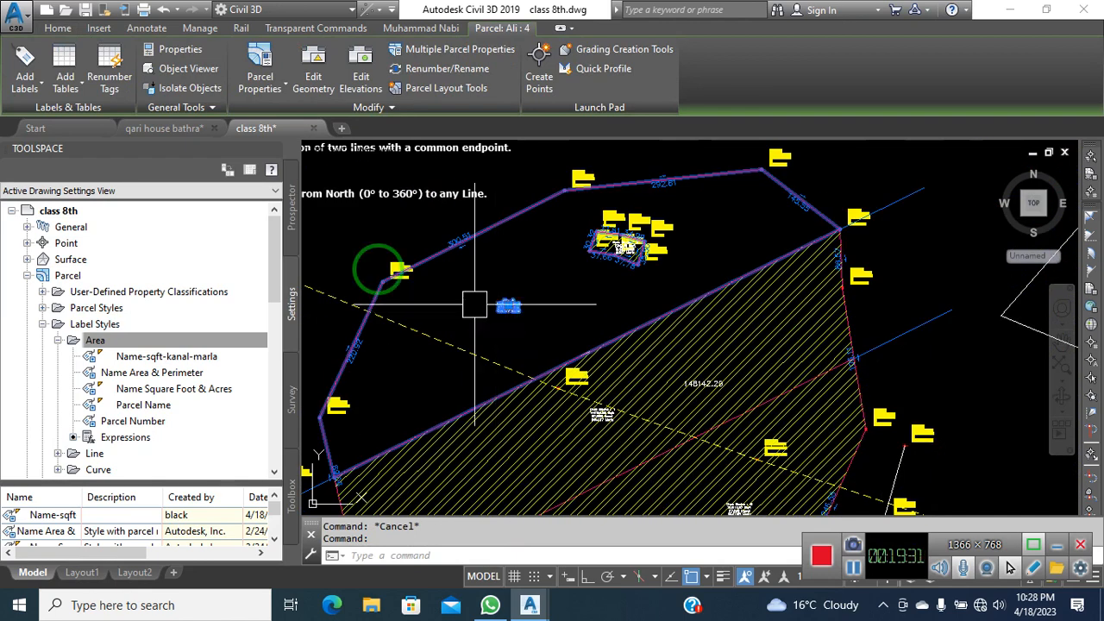
Set the ALI style's area fill hatch scale to 100 and apply
click(264, 90)
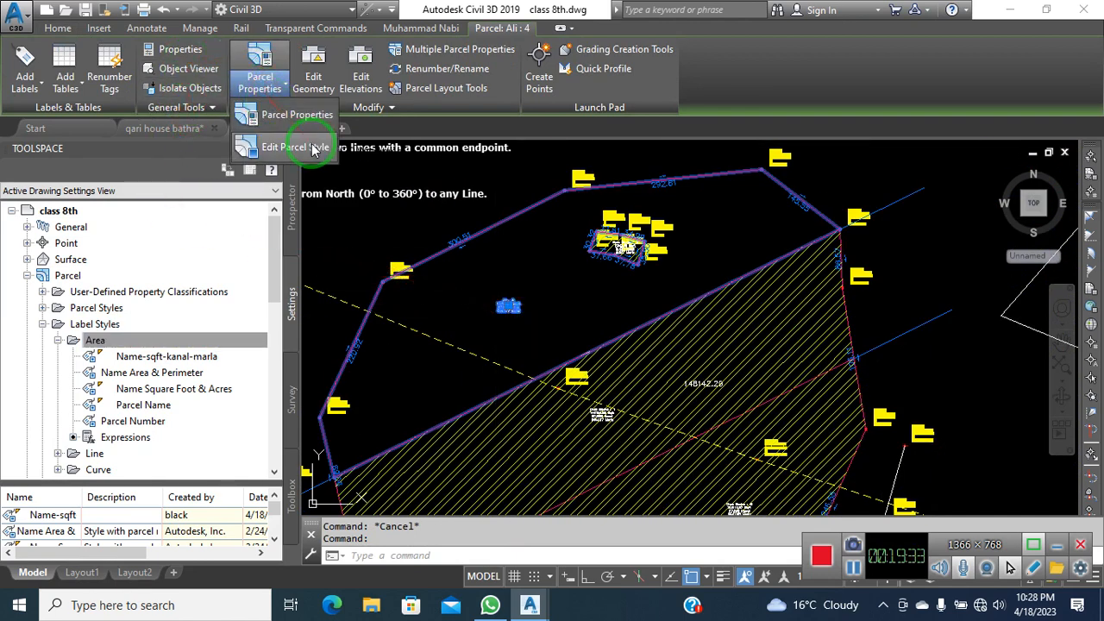
click(313, 148)
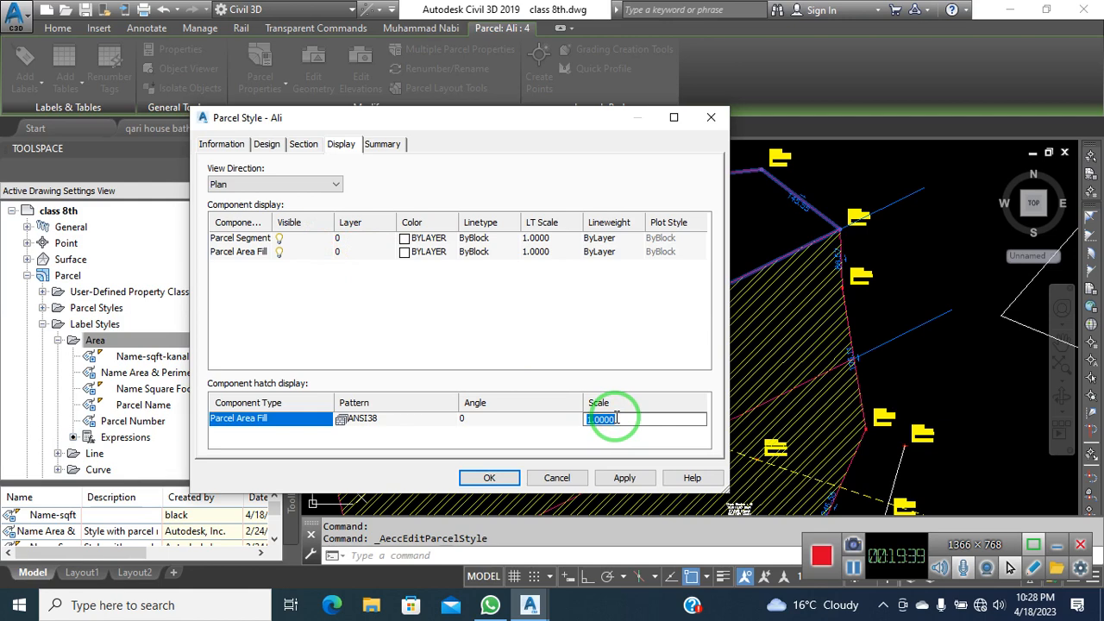
click(218, 147)
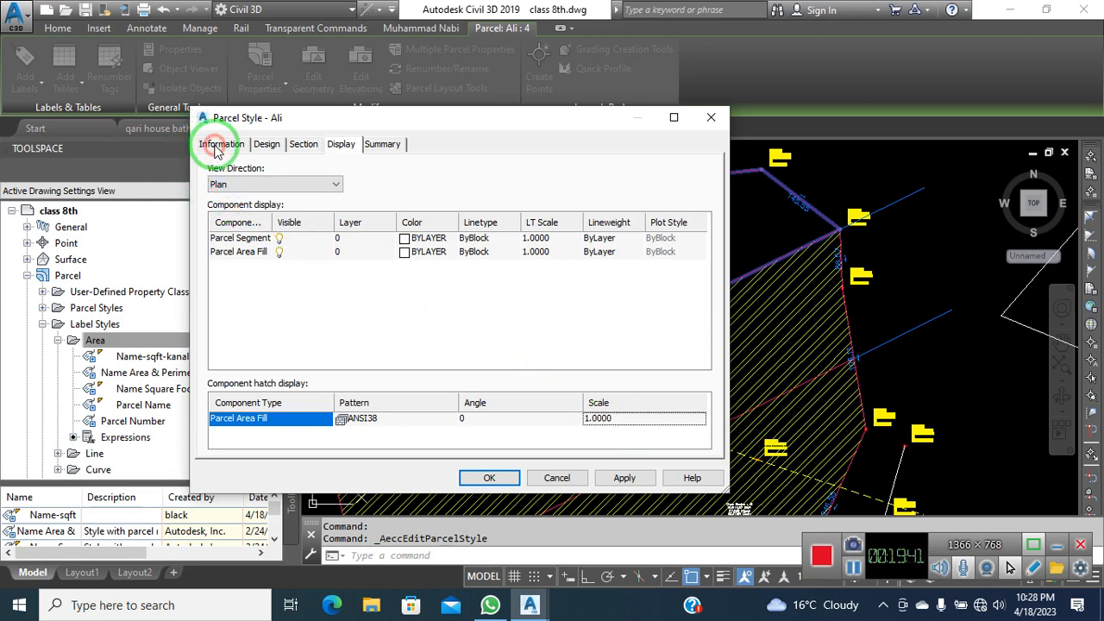
click(267, 145)
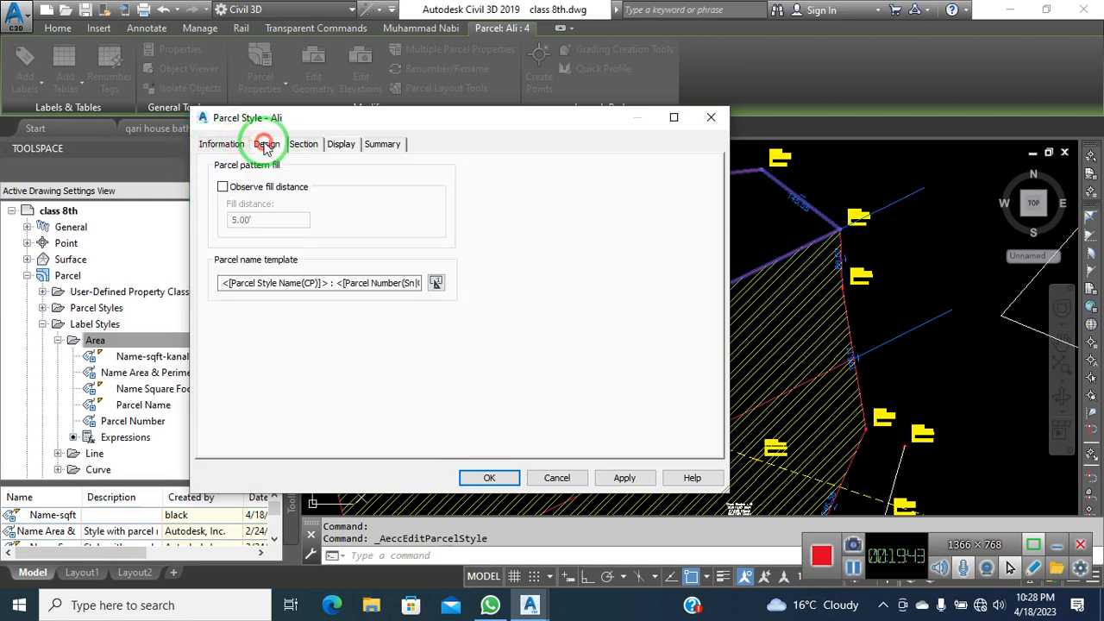
click(226, 145)
click(338, 145)
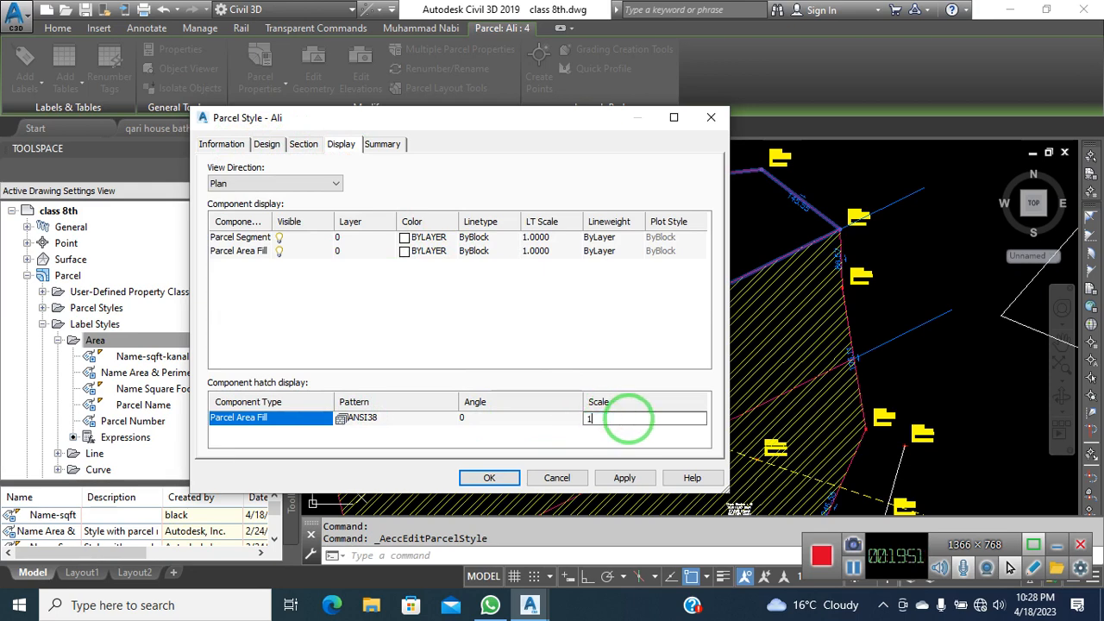
click(620, 478)
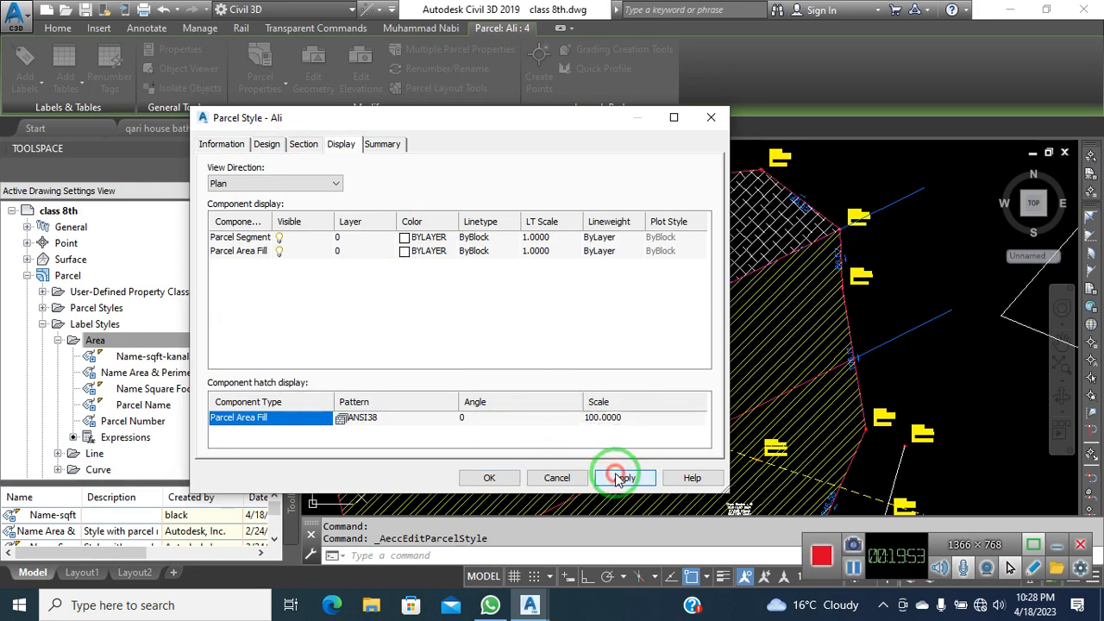
drag(586, 121, 440, 125)
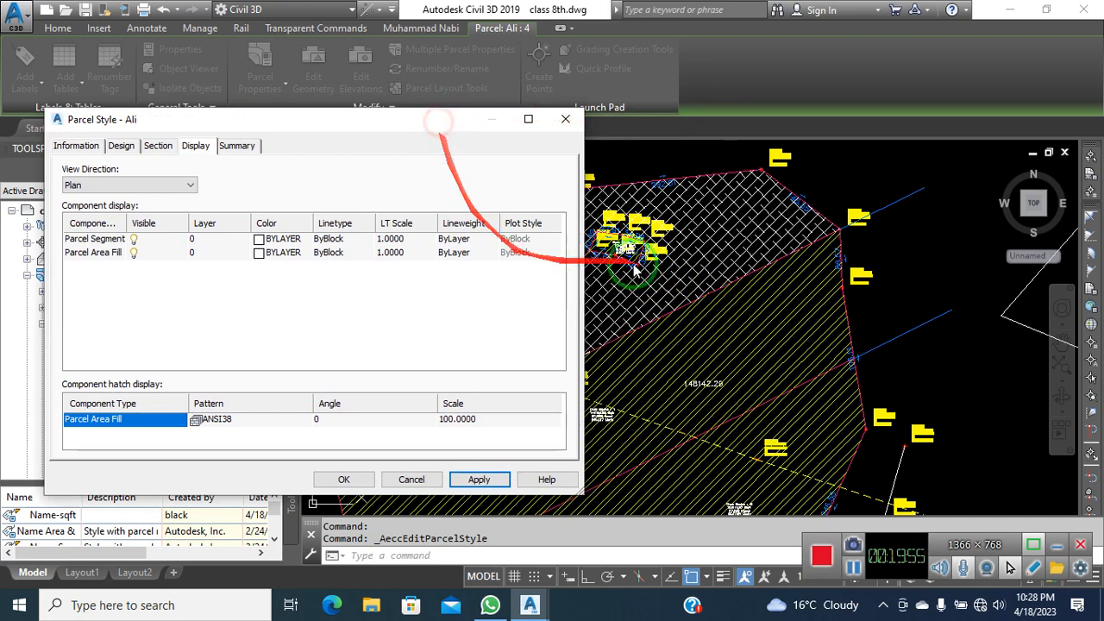
Color the area fill orange (index 30), apply, and save the style
click(259, 252)
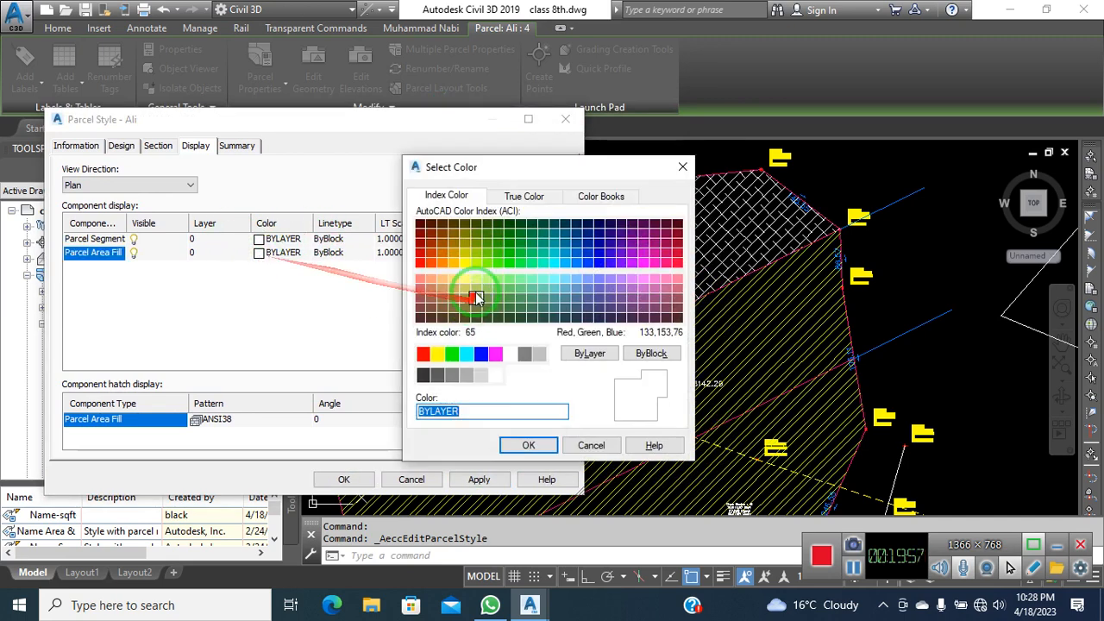
click(442, 262)
click(544, 446)
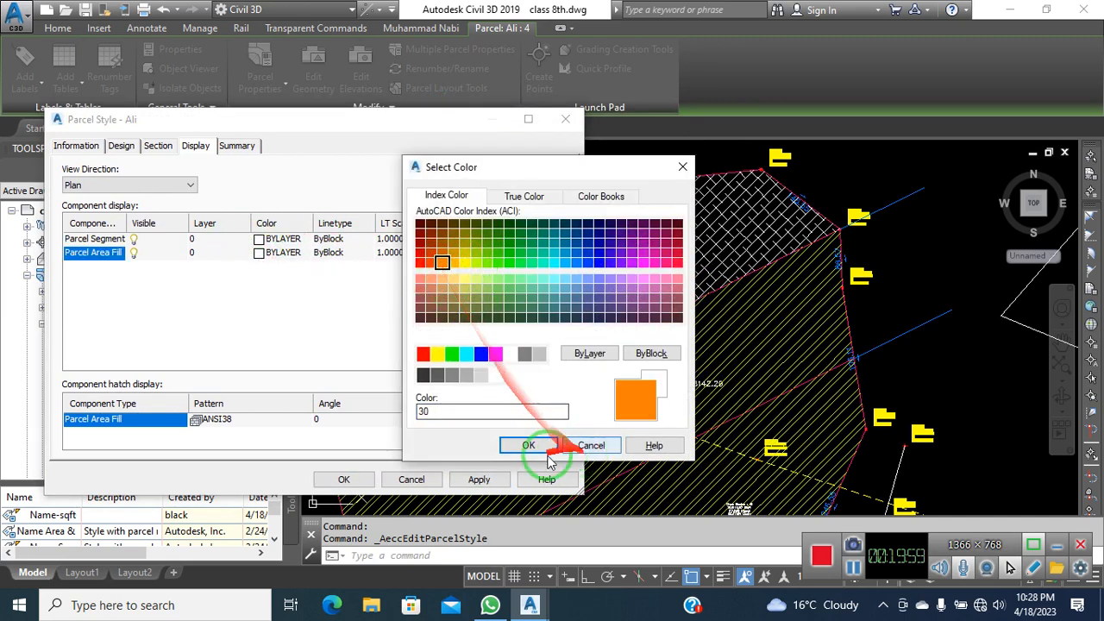
click(481, 480)
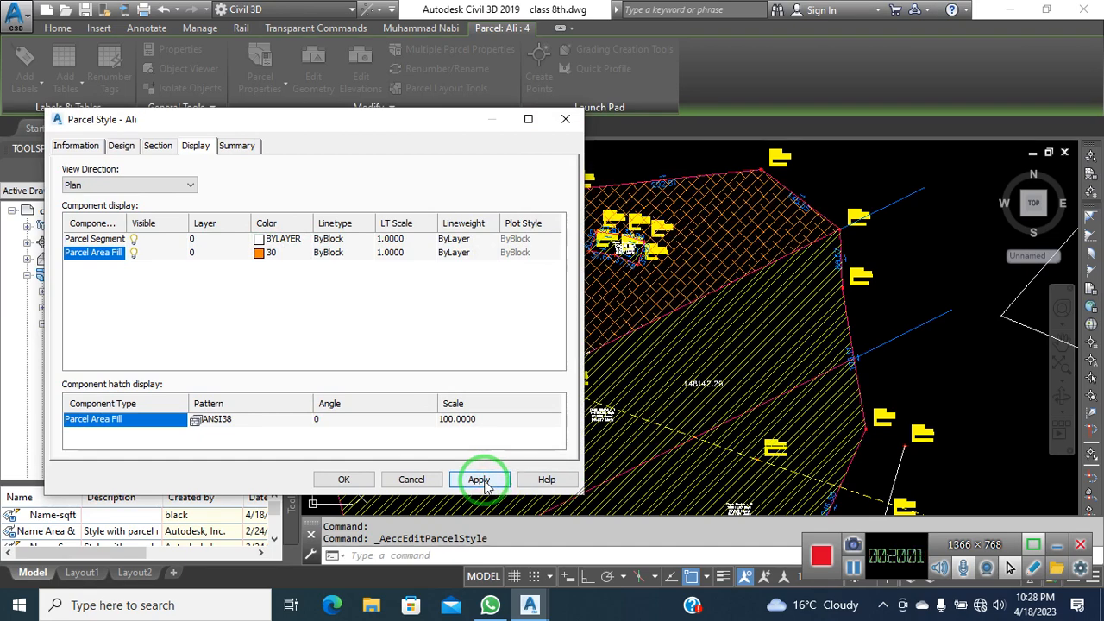
click(344, 479)
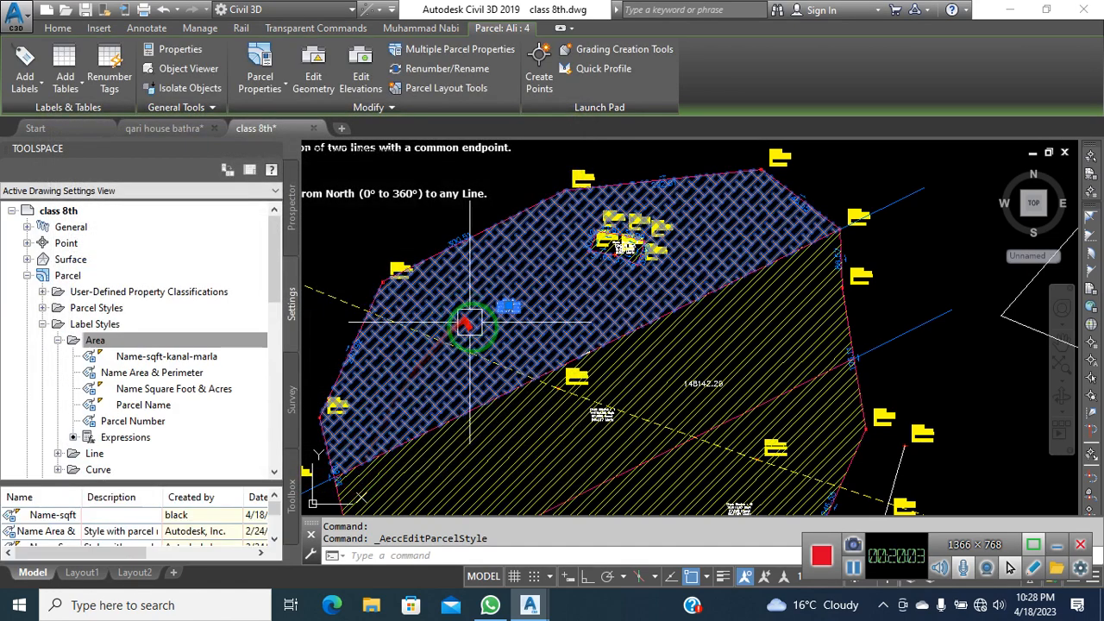
Inspect the newly hatched parcels, then select the lower diagonally hatched parcel
key(Escape)
scroll(516, 319, up, 4)
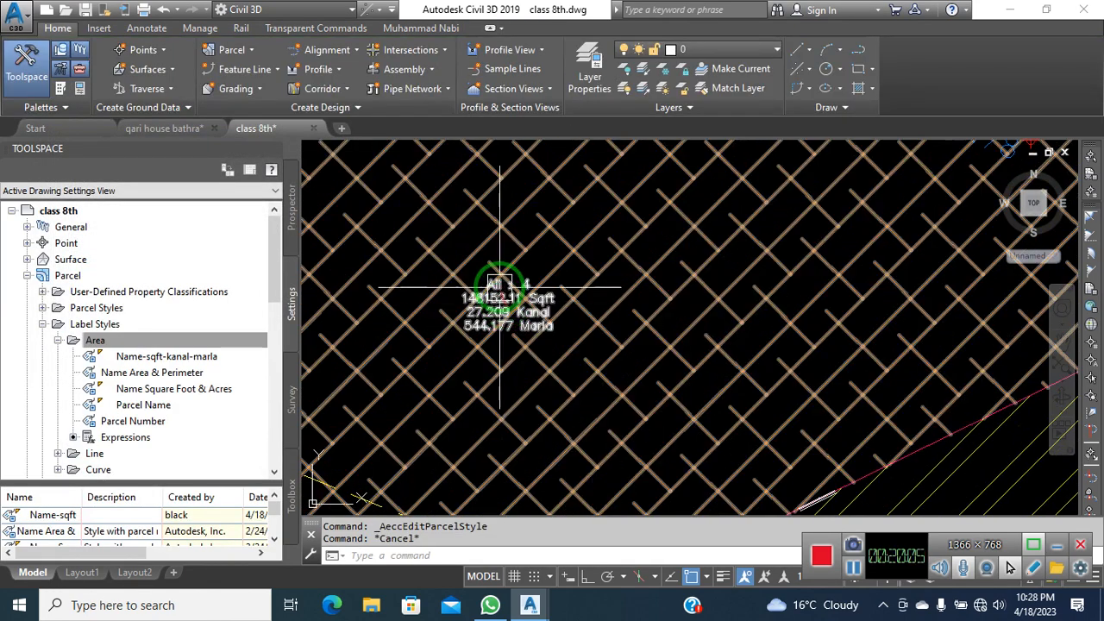
scroll(492, 308, down, 6)
middle_drag(546, 377, 529, 323)
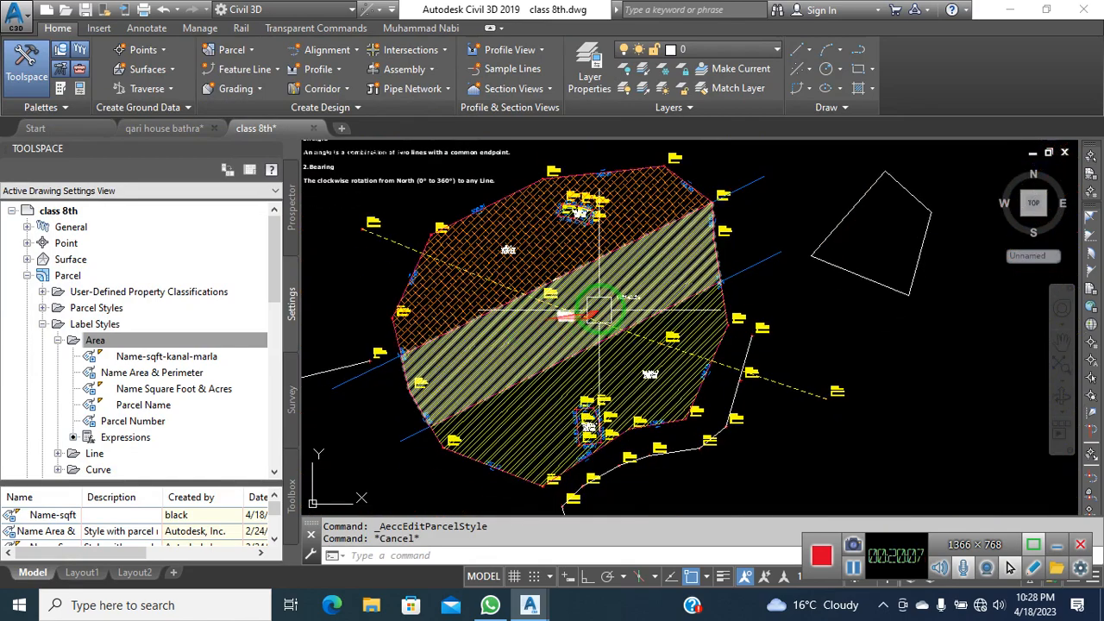
scroll(599, 308, up, 8)
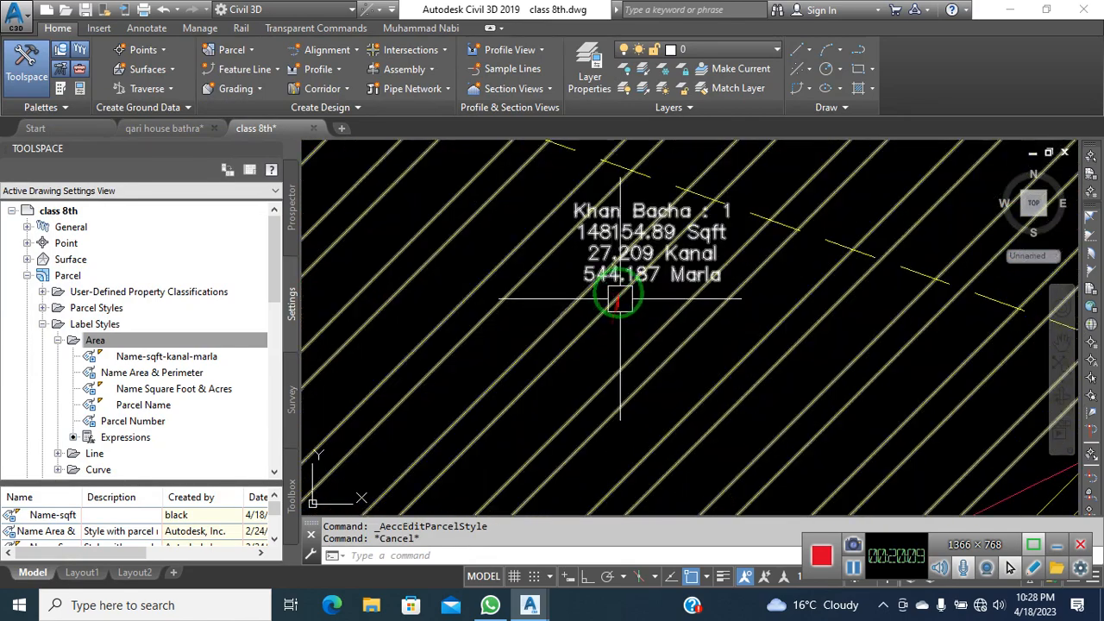
scroll(611, 243, down, 4)
scroll(616, 299, down, 3)
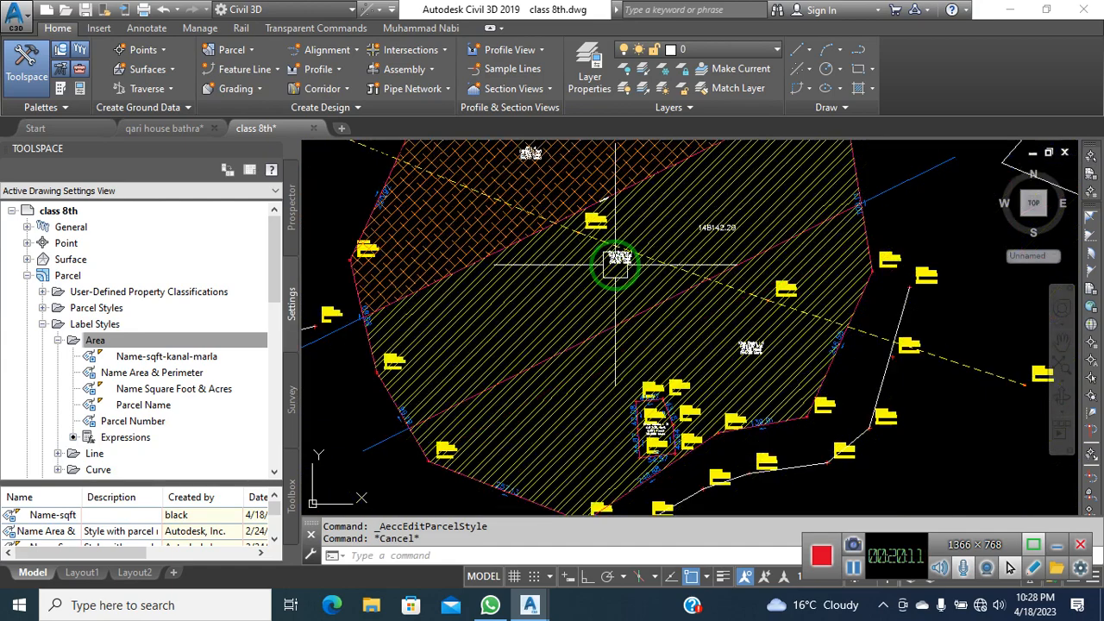
scroll(621, 248, up, 3)
scroll(622, 251, down, 2)
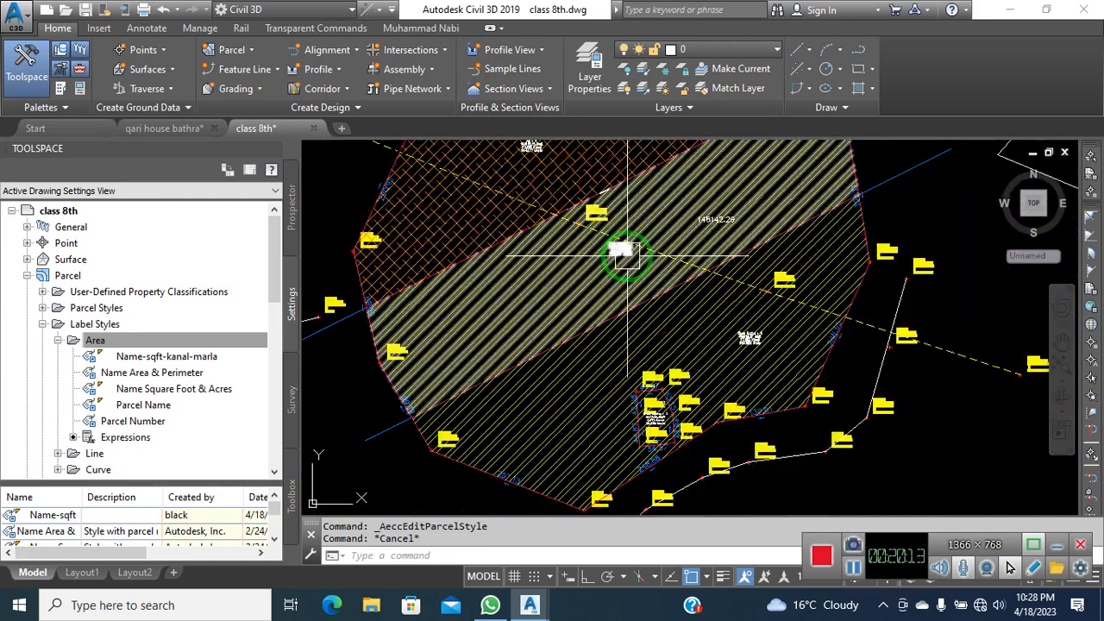
click(746, 358)
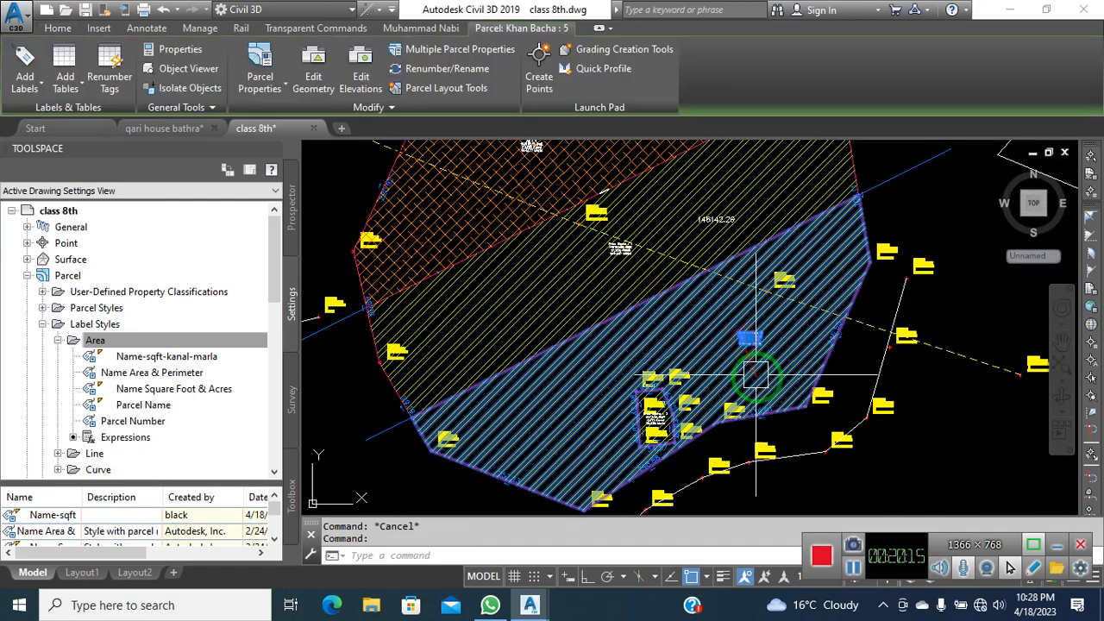
scroll(763, 348, up, 5)
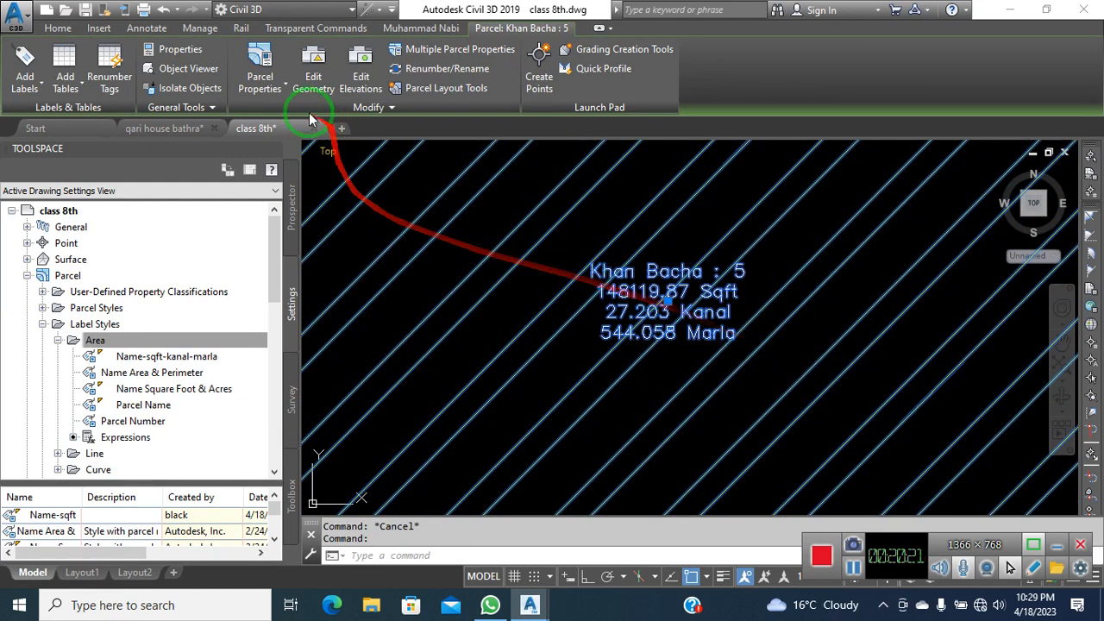
Review the lower parcel's existing style settings and cancel without changes
click(260, 81)
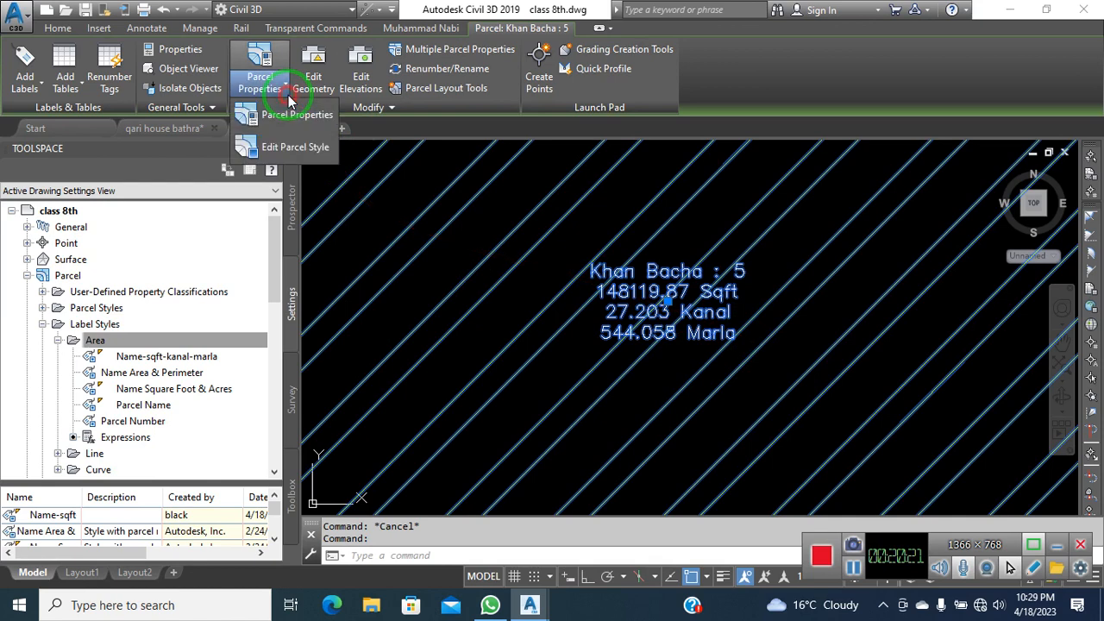
click(304, 147)
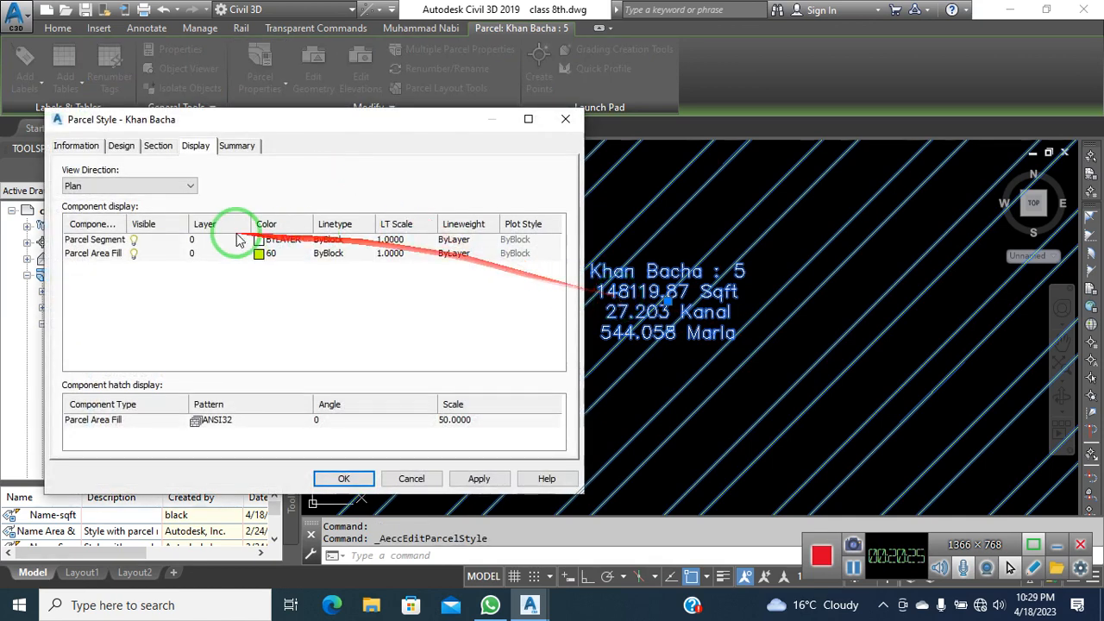
click(76, 145)
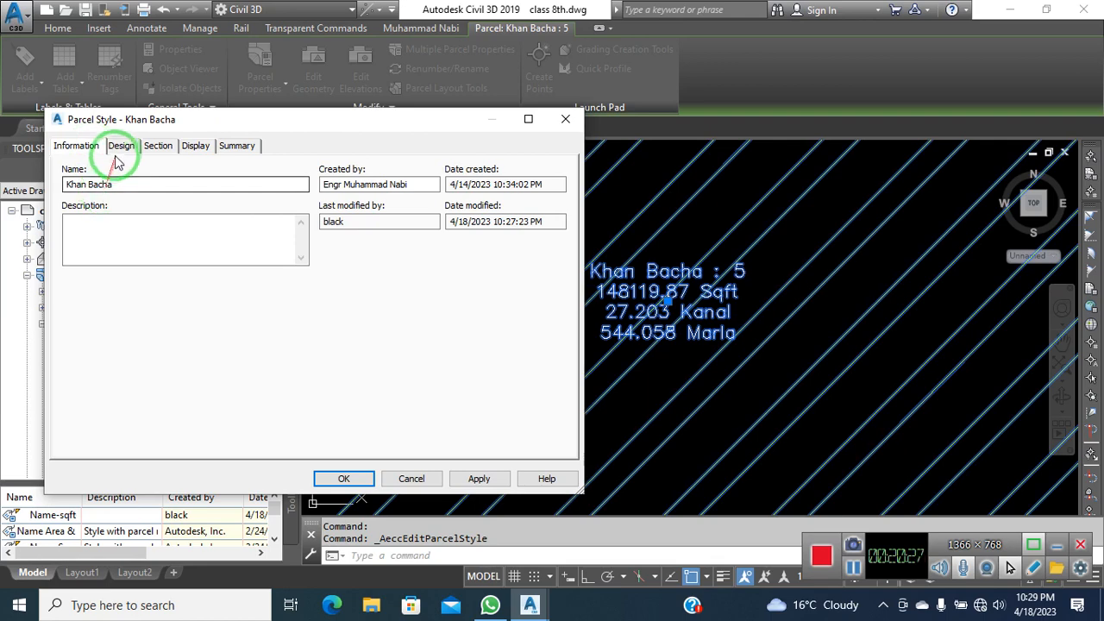
click(121, 145)
click(78, 146)
click(406, 476)
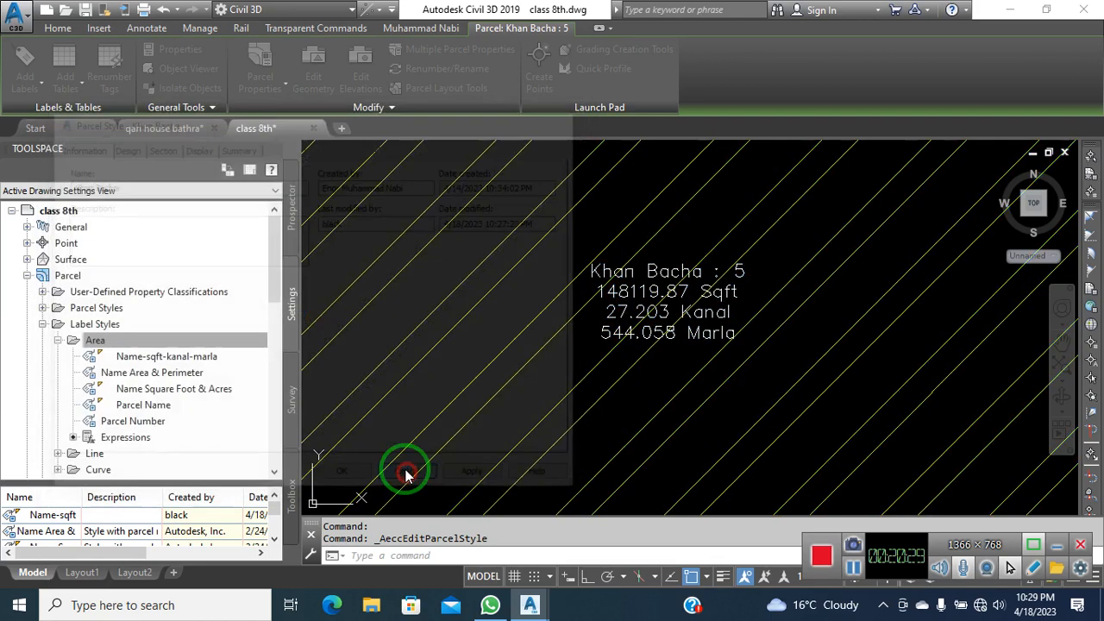
From the parcel's Information tab, create a new object style and select its default name for replacement
click(259, 82)
click(276, 113)
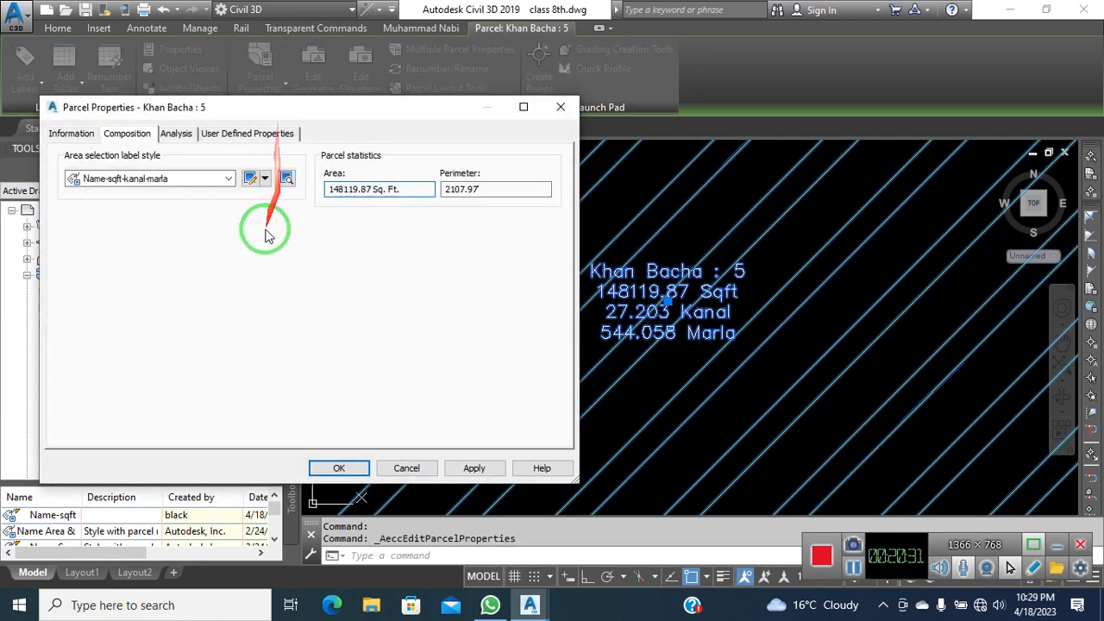
click(86, 135)
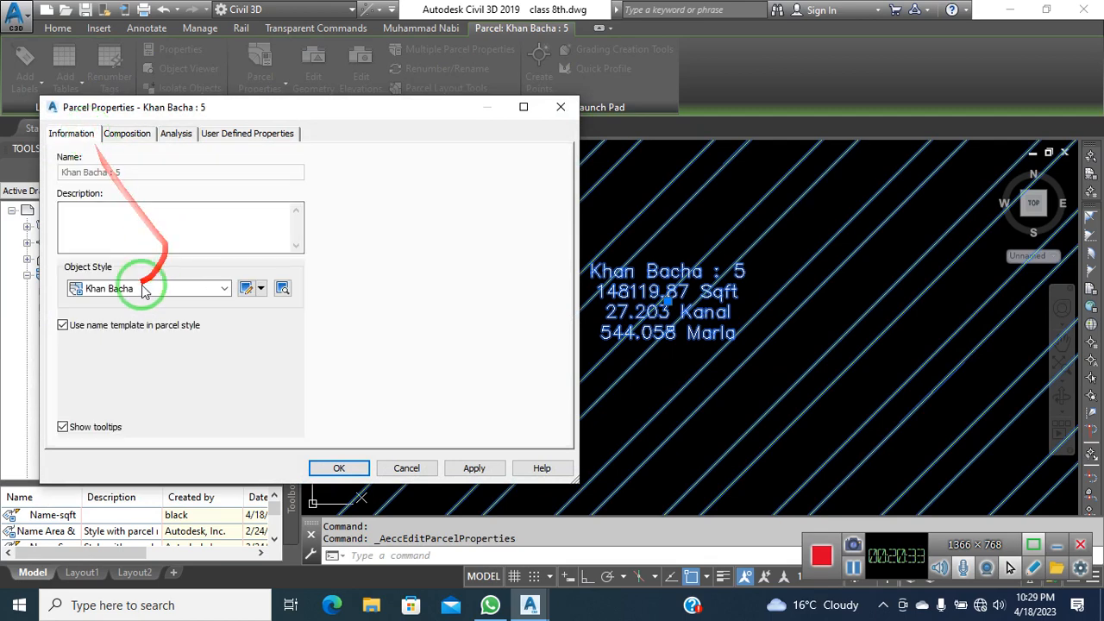
click(223, 288)
click(225, 288)
click(258, 290)
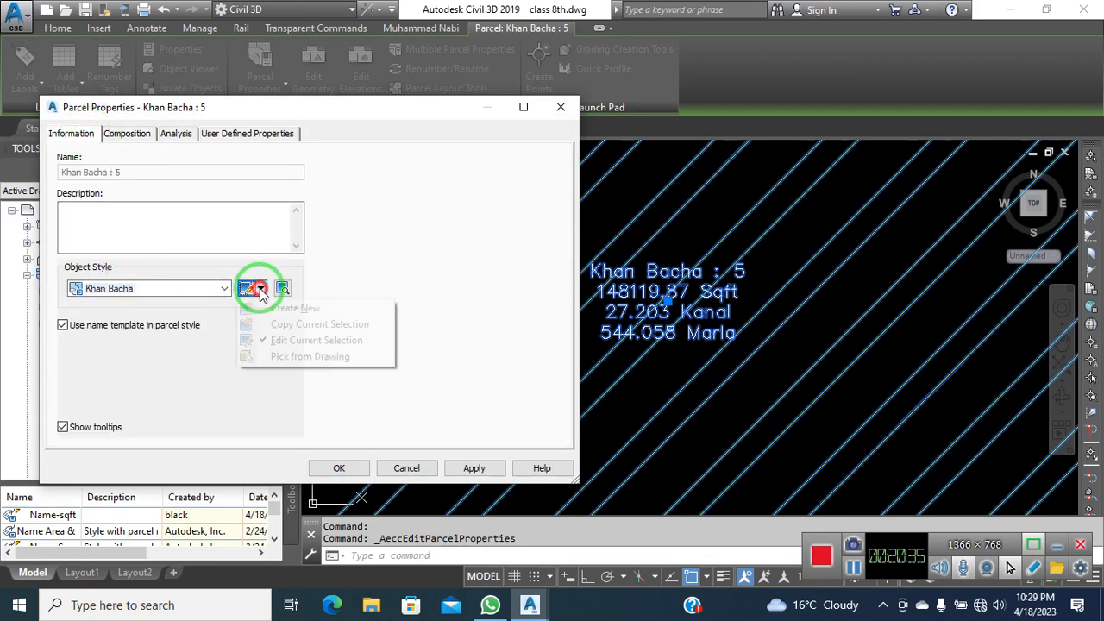
click(274, 308)
drag(188, 188, 56, 179)
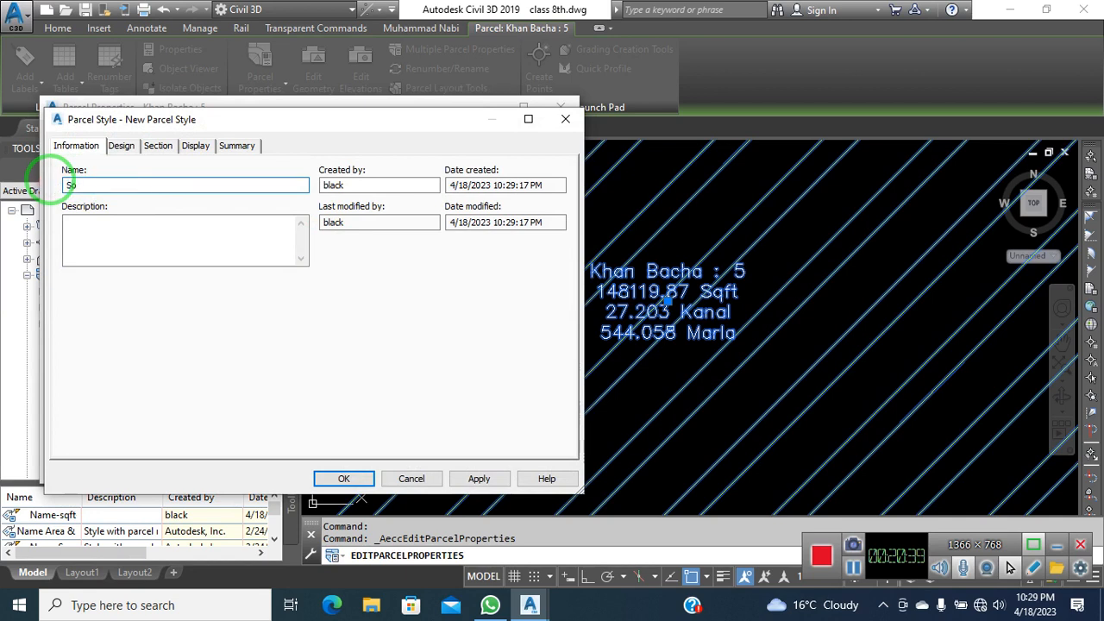
Review the new style's tabs and set the Parcel Area Fill hatch scale to 50
click(121, 146)
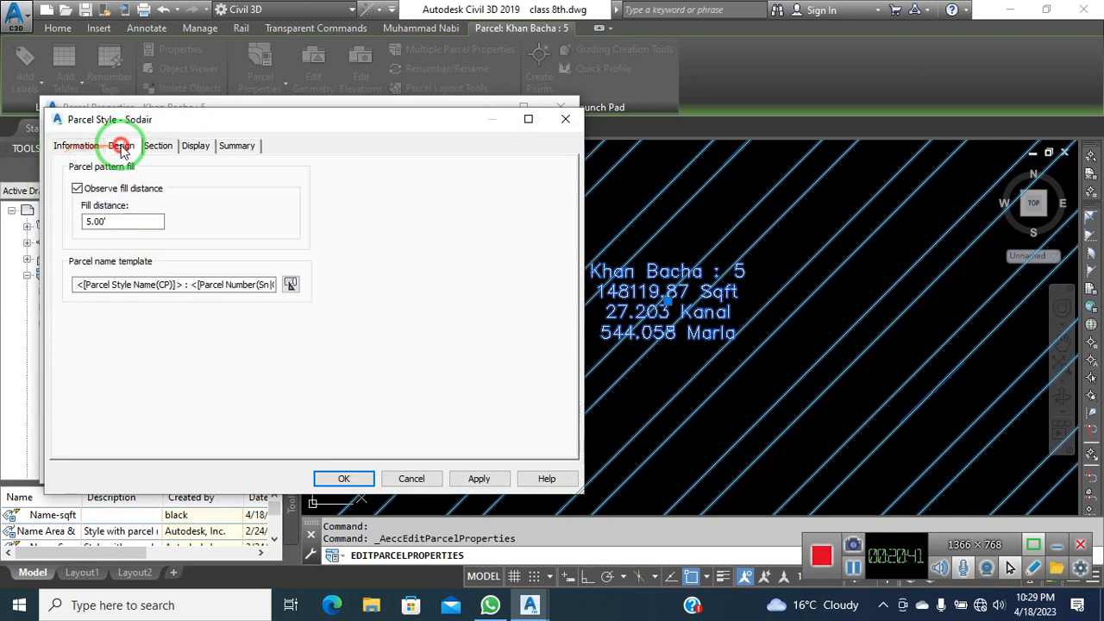
click(158, 147)
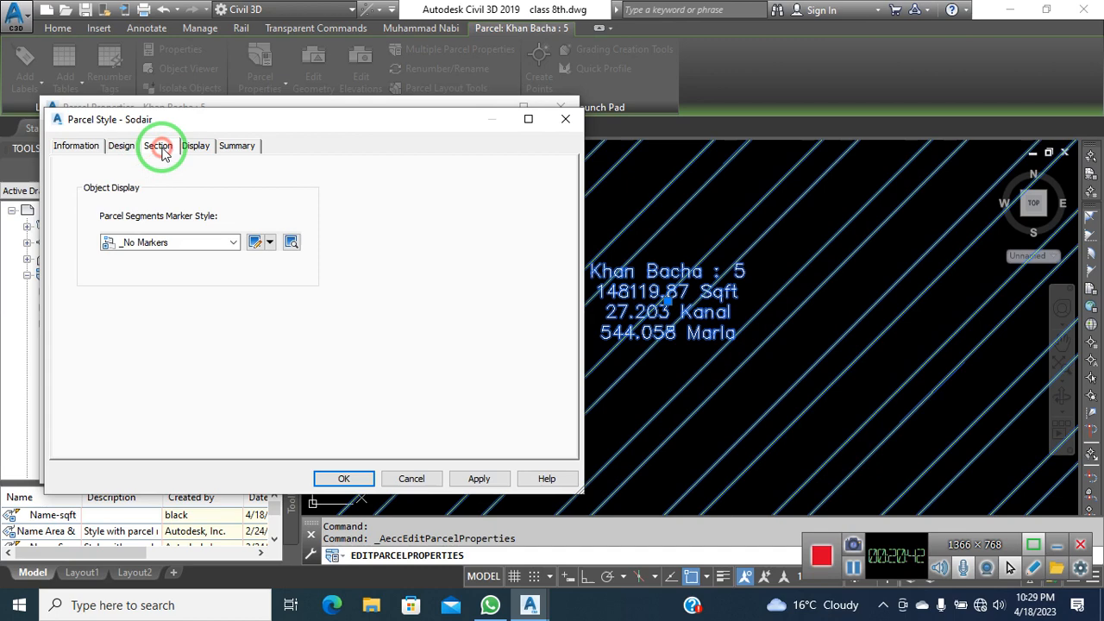
click(205, 148)
click(141, 253)
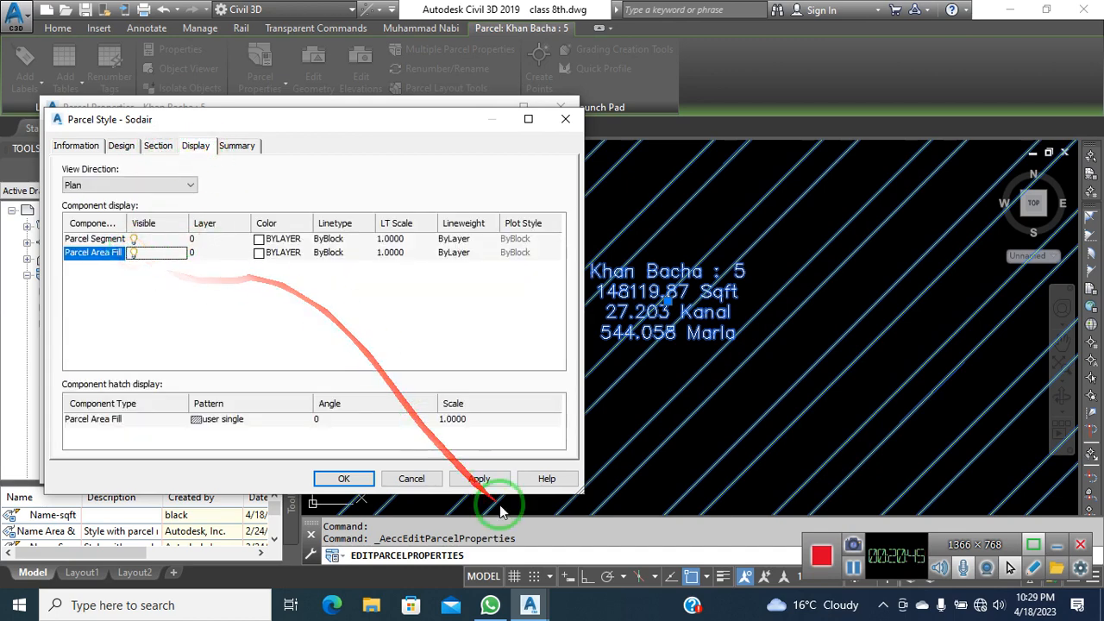
click(486, 479)
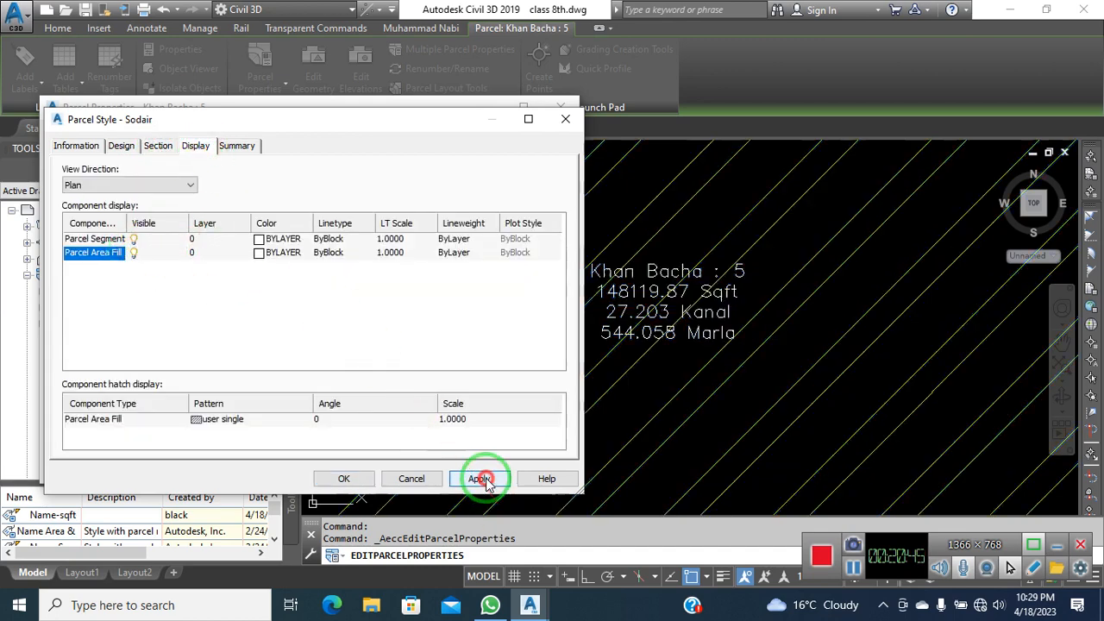
click(464, 428)
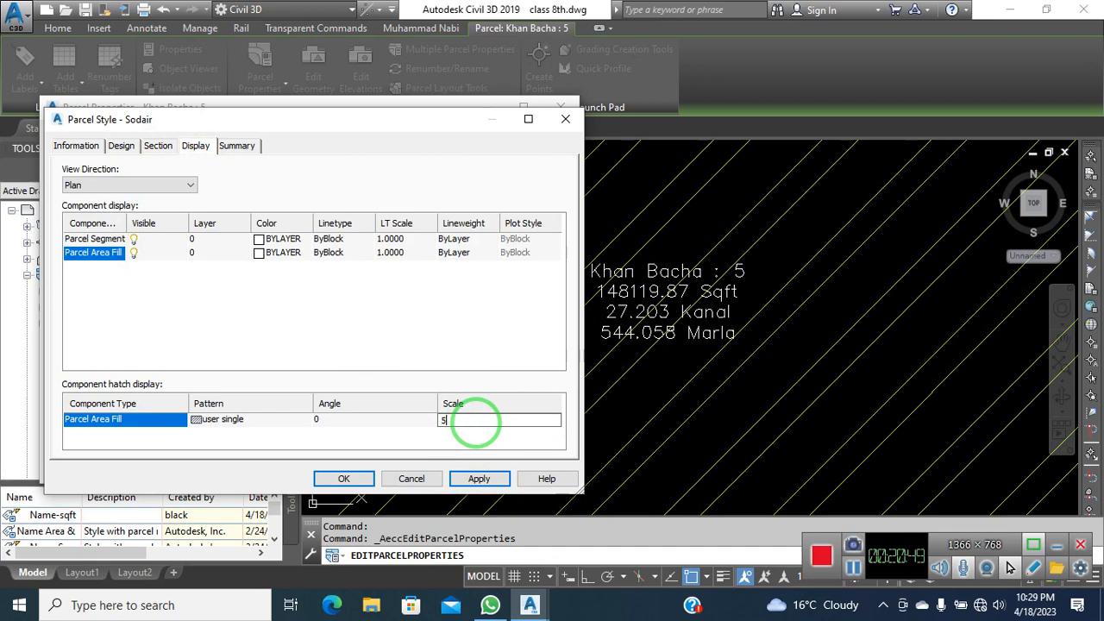
click(481, 481)
Set the area fill to the predefined NET3 pattern from Other Predefined and save the style
click(279, 420)
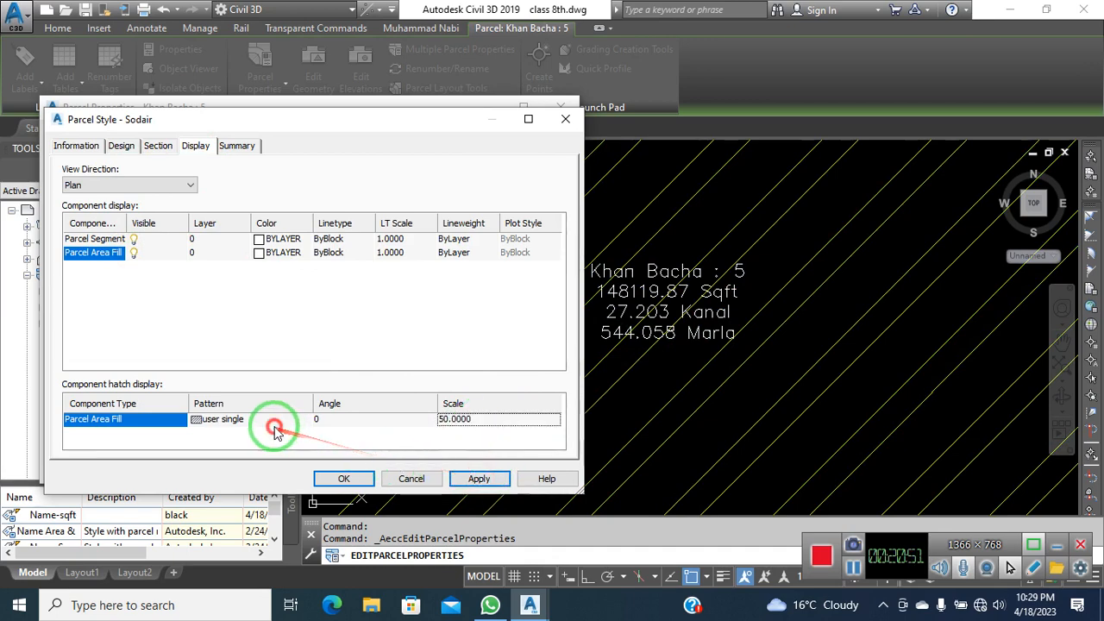
click(345, 264)
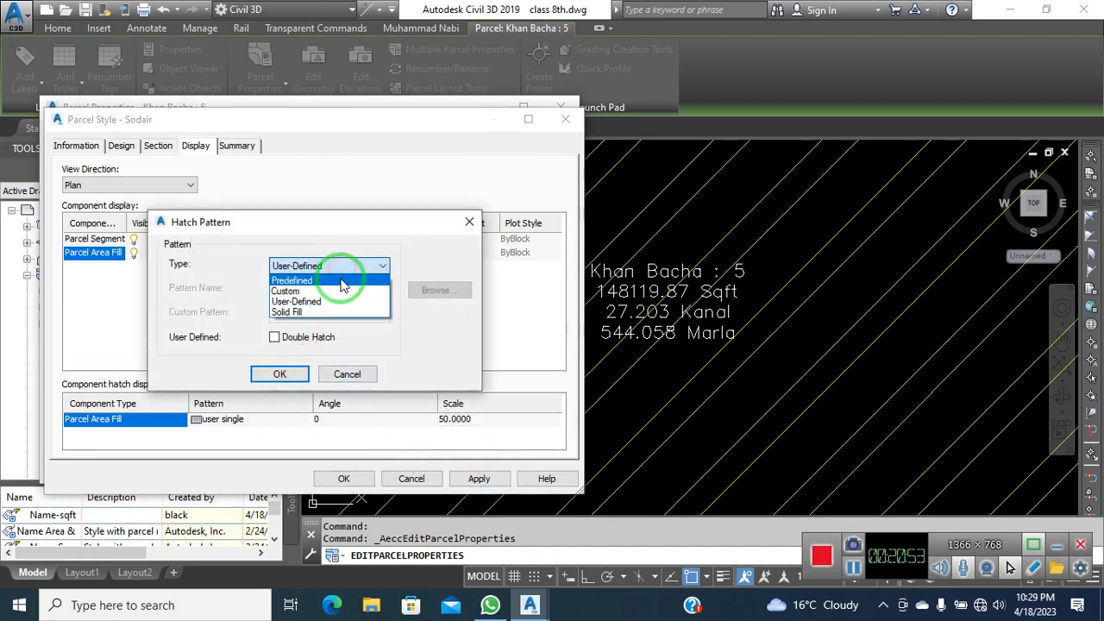
click(343, 284)
click(432, 291)
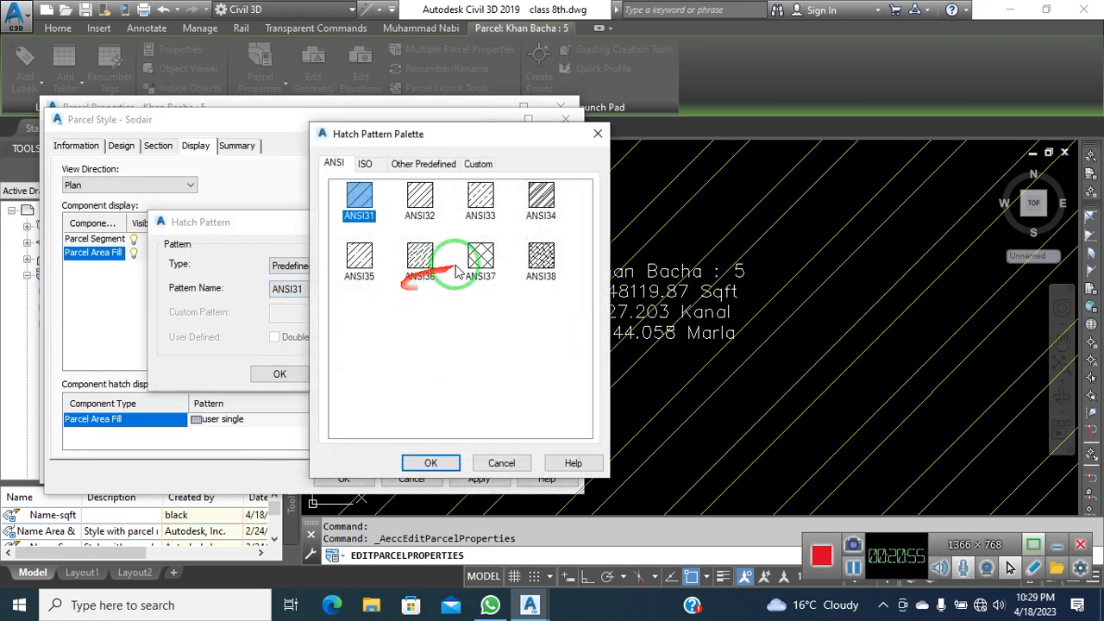
click(481, 257)
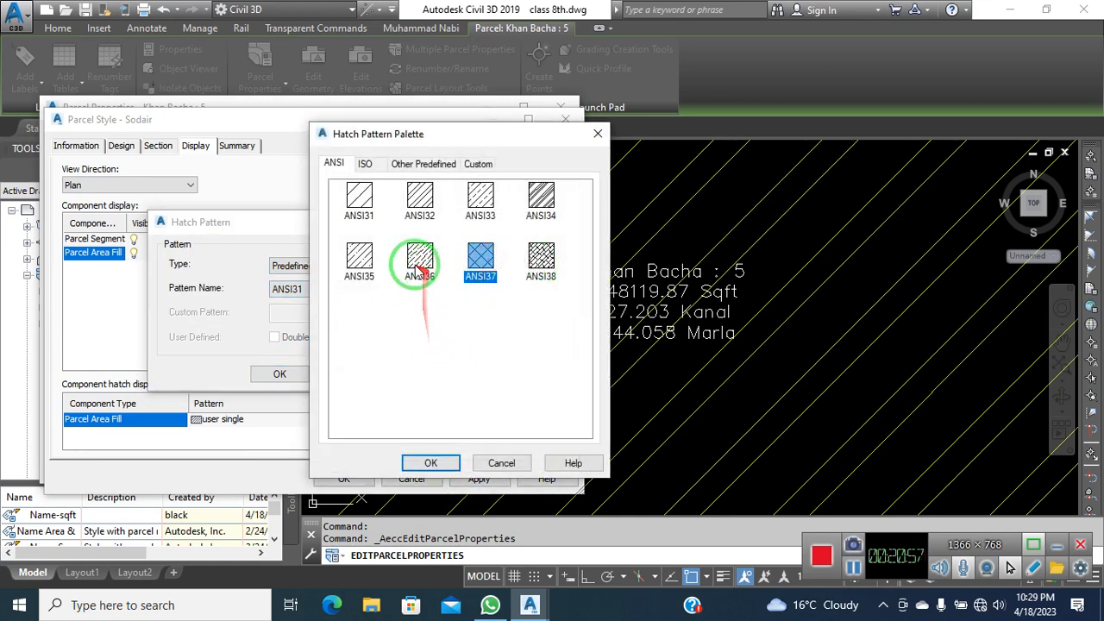
click(425, 165)
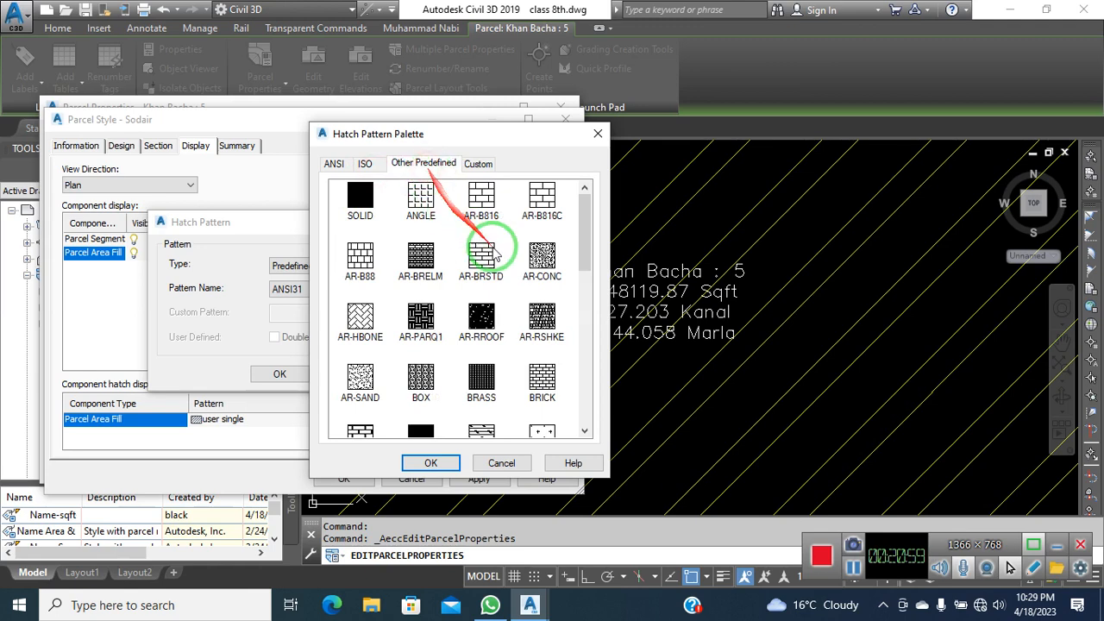
scroll(527, 321, down, 5)
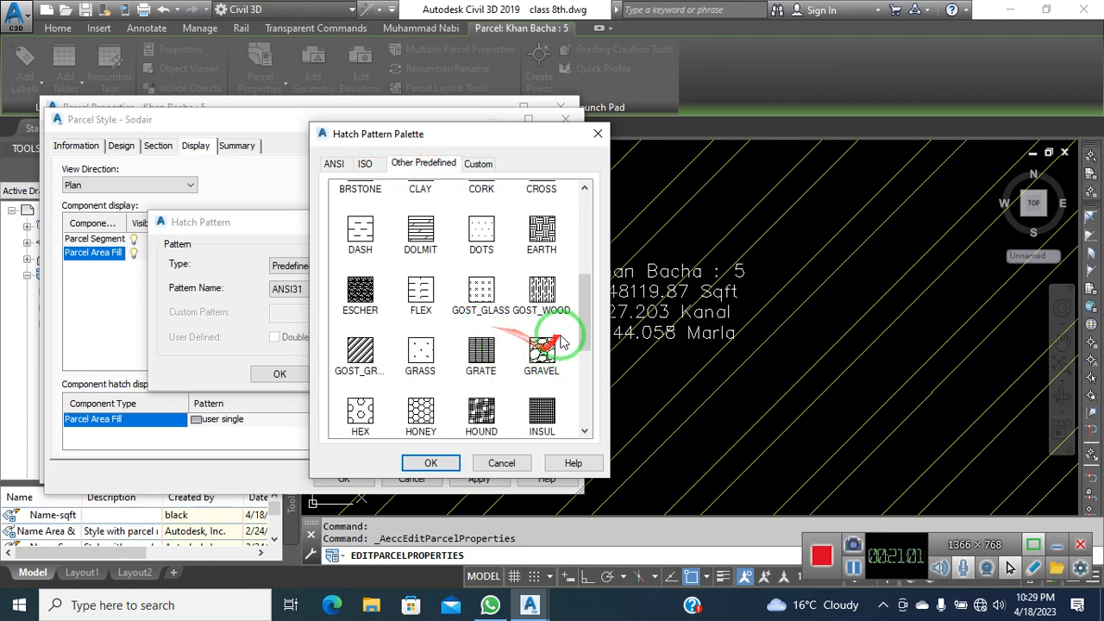
scroll(371, 368, down, 3)
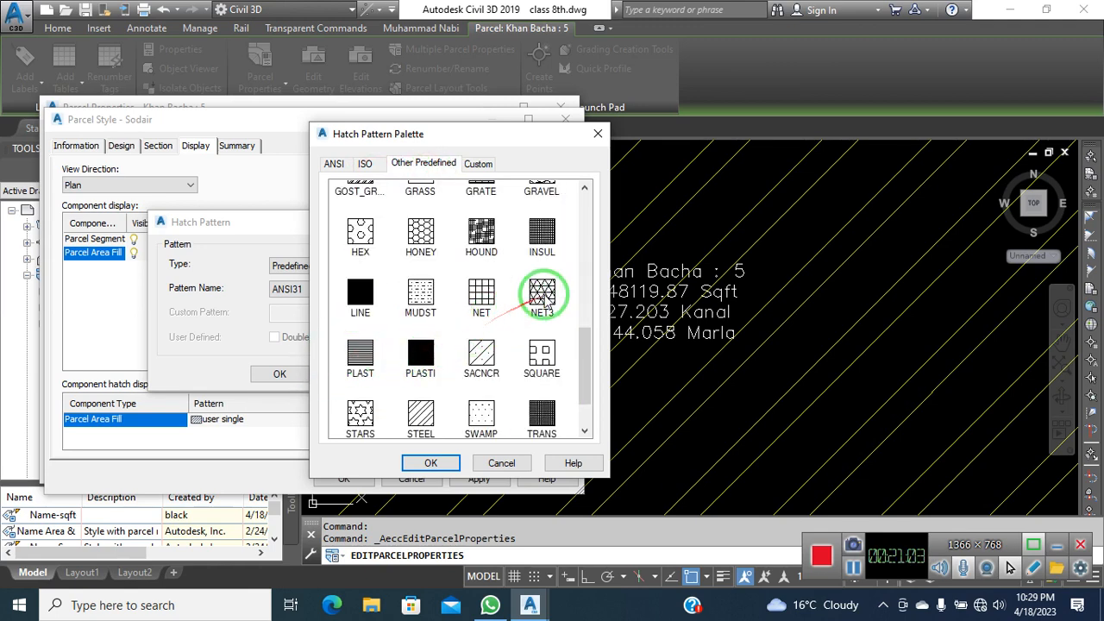
click(440, 463)
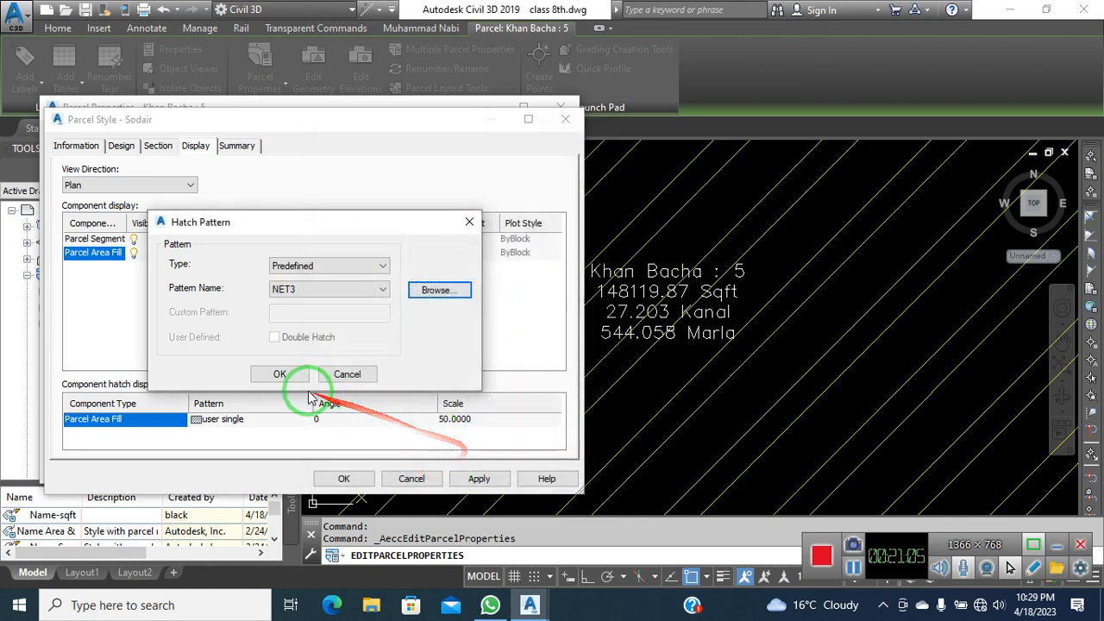
click(285, 376)
click(476, 480)
click(343, 478)
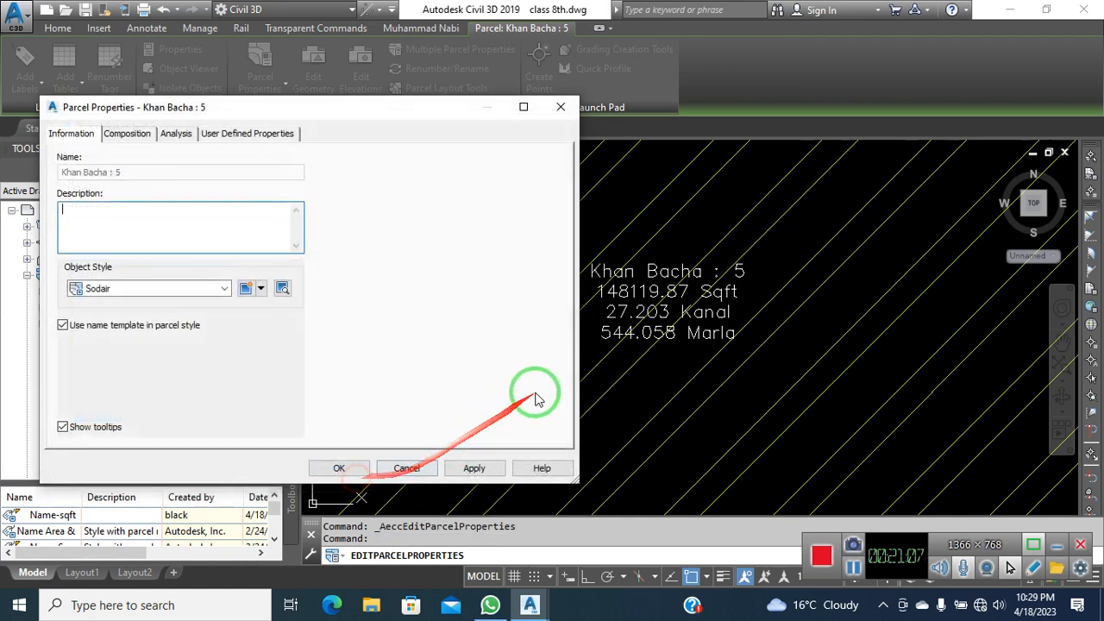
Apply the new style, then edit it to raise the area fill hatch scale to 100
click(486, 471)
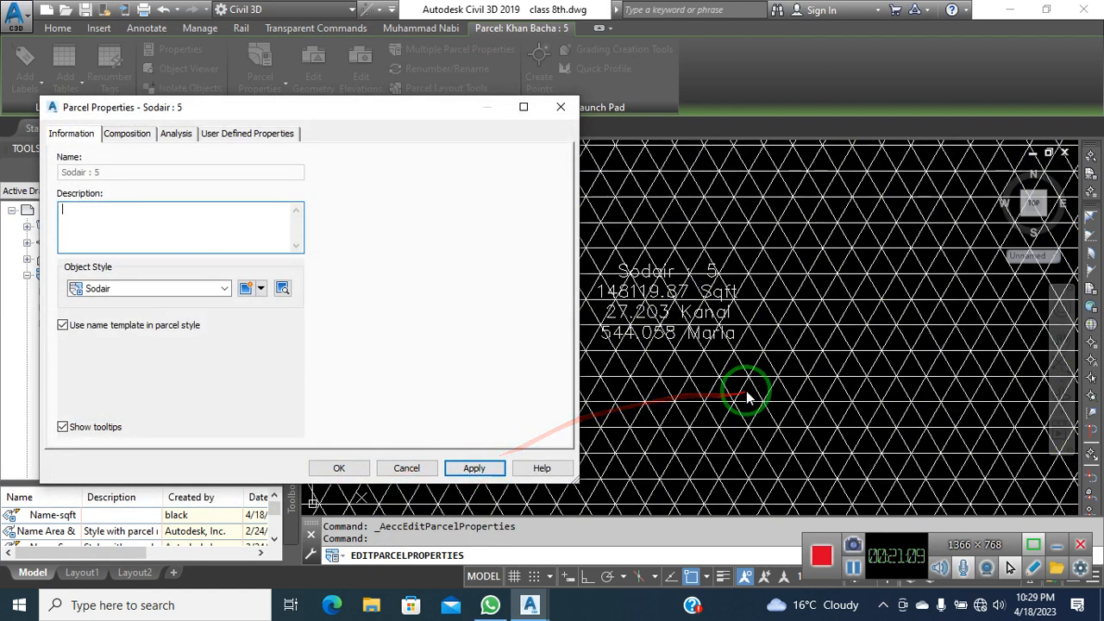
click(261, 291)
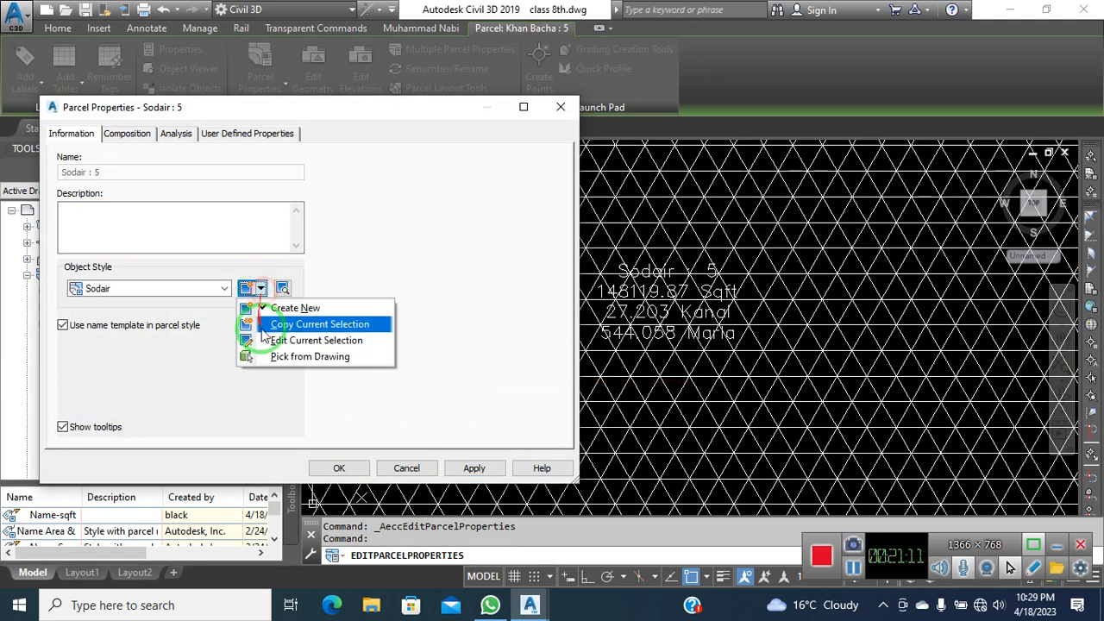
click(293, 341)
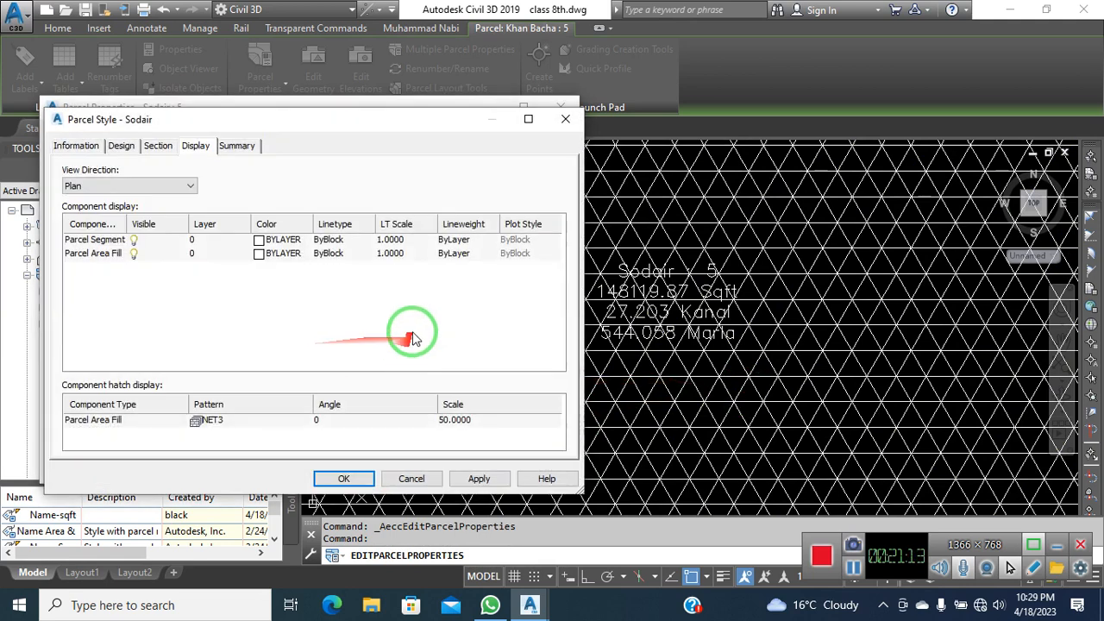
click(492, 421)
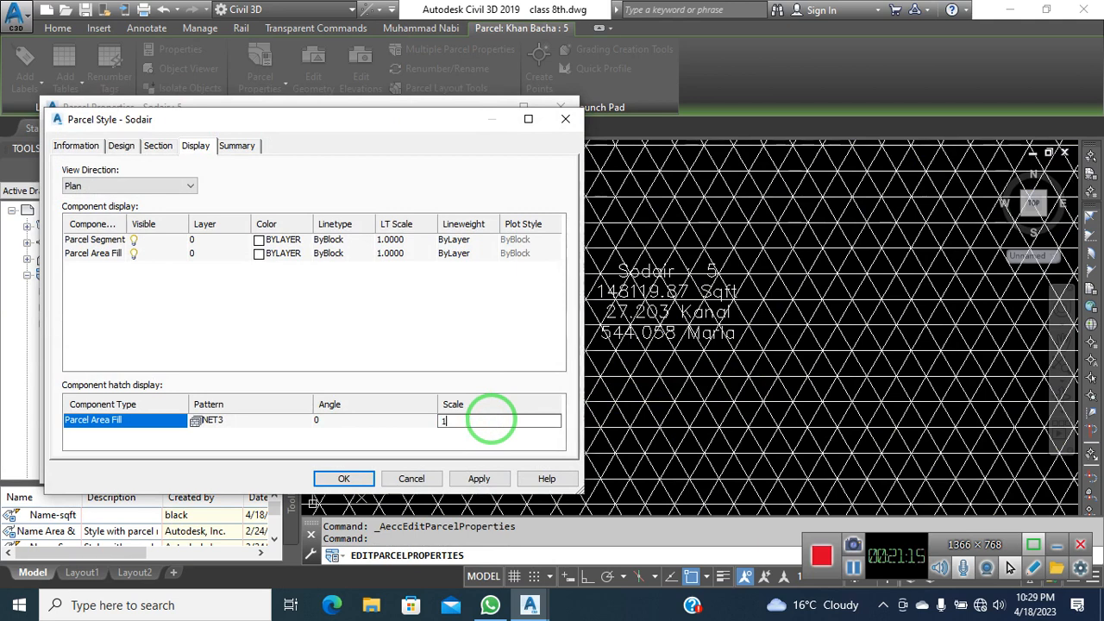
click(486, 483)
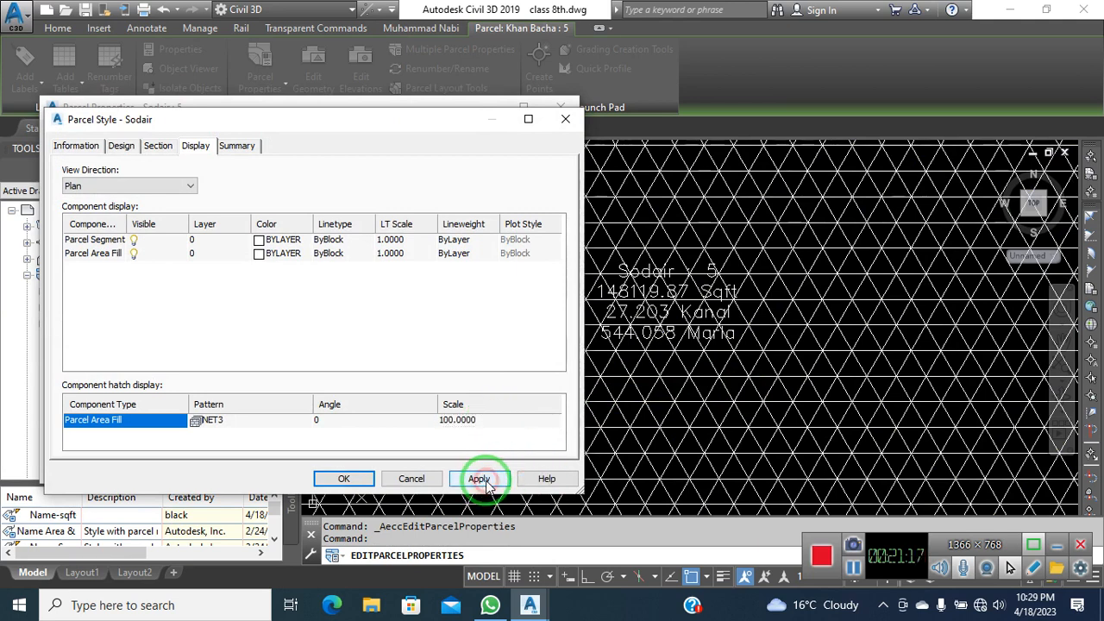
click(387, 484)
click(475, 466)
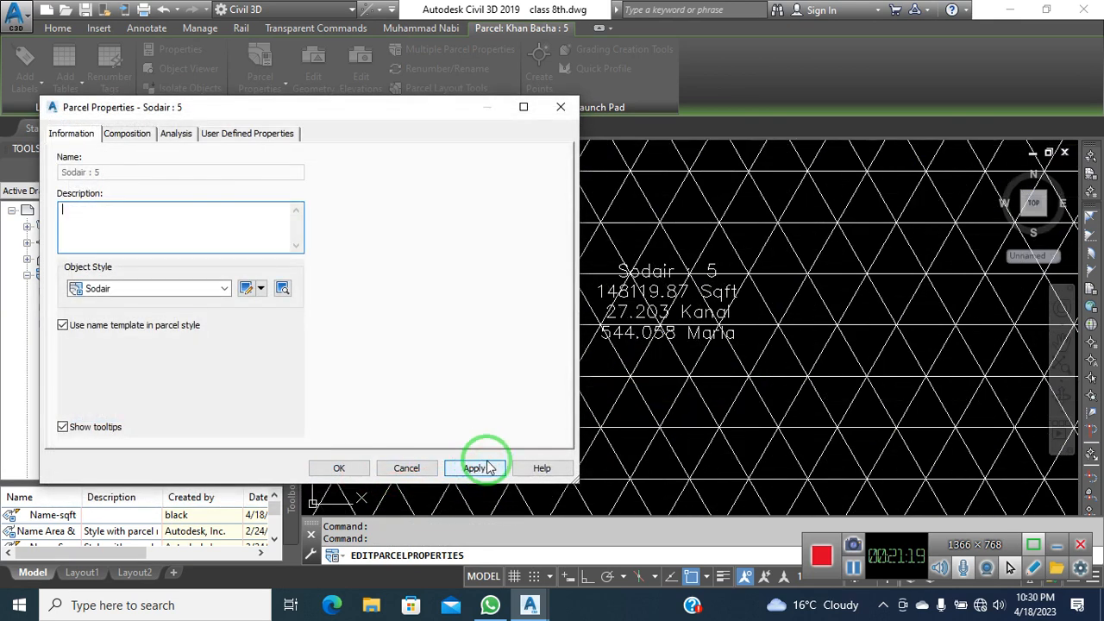
click(332, 468)
scroll(532, 380, down, 10)
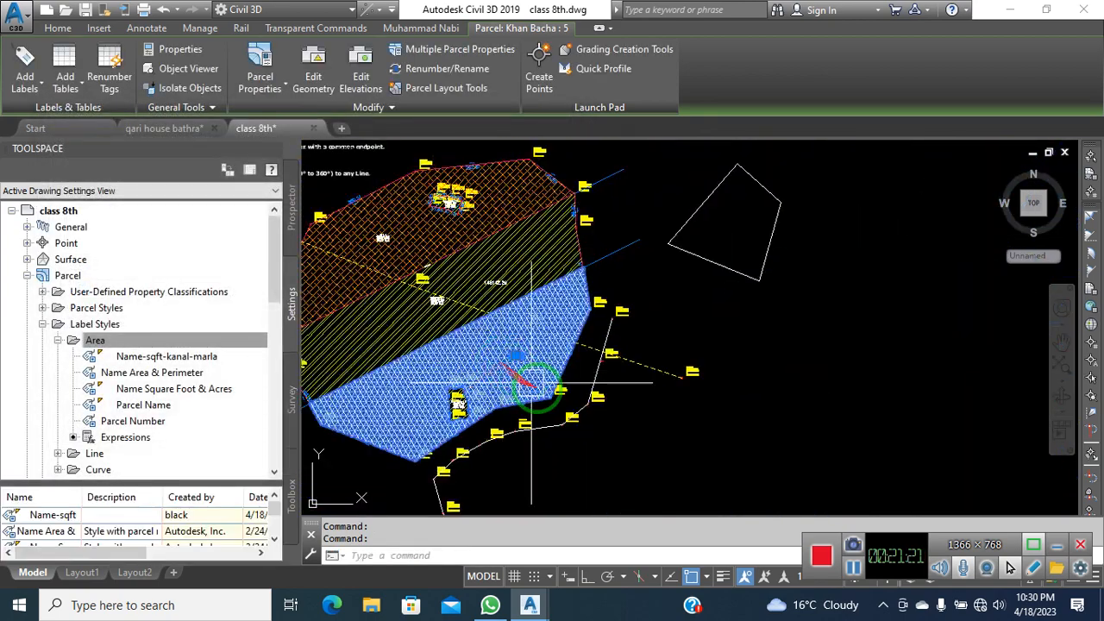
Reselect the lower parcel and open its current style for editing from Parcel Properties
key(Escape)
scroll(672, 366, up, 4)
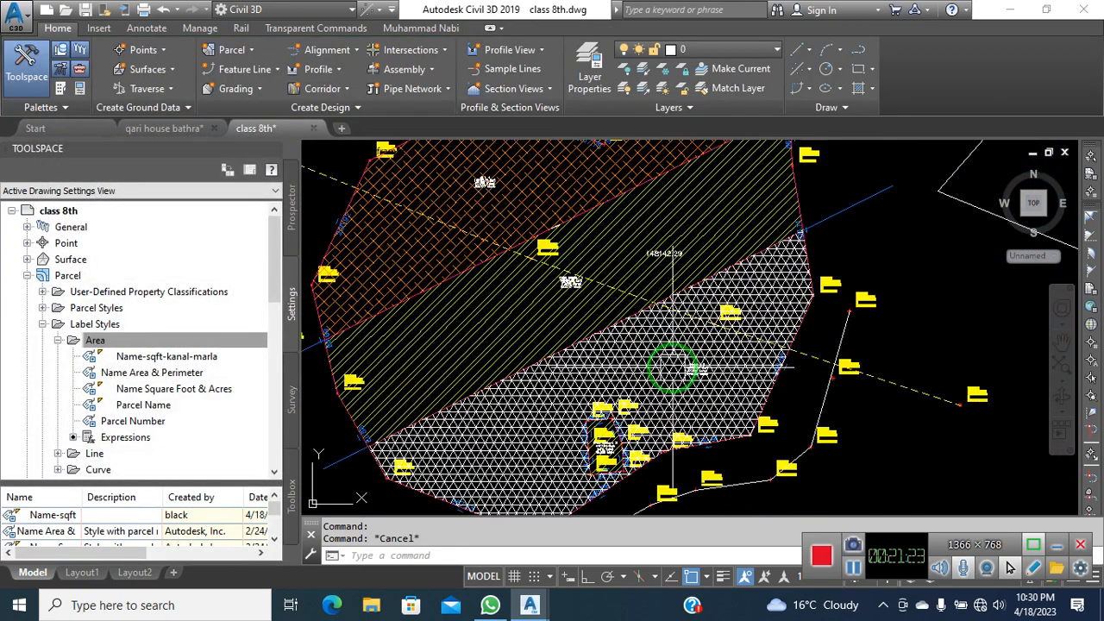
click(675, 369)
click(260, 87)
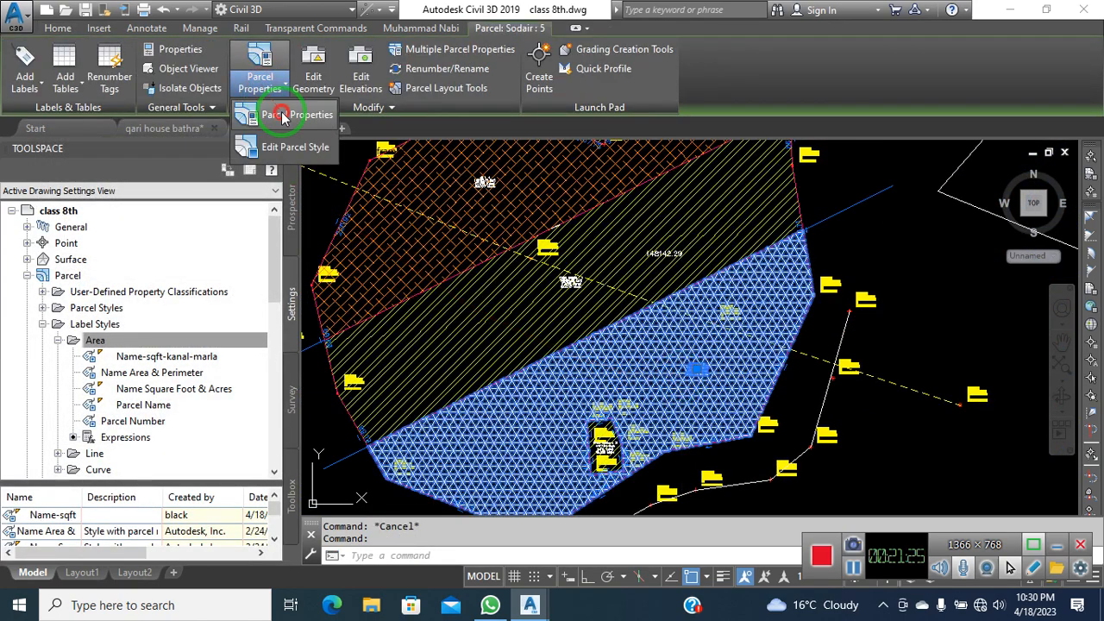
click(282, 118)
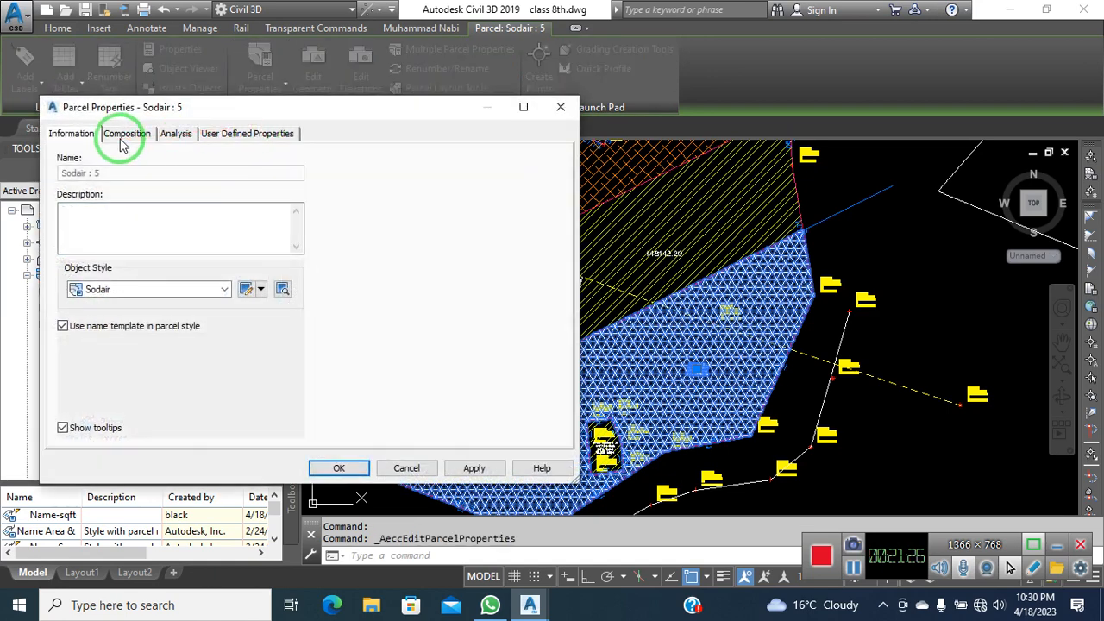
click(260, 290)
click(290, 342)
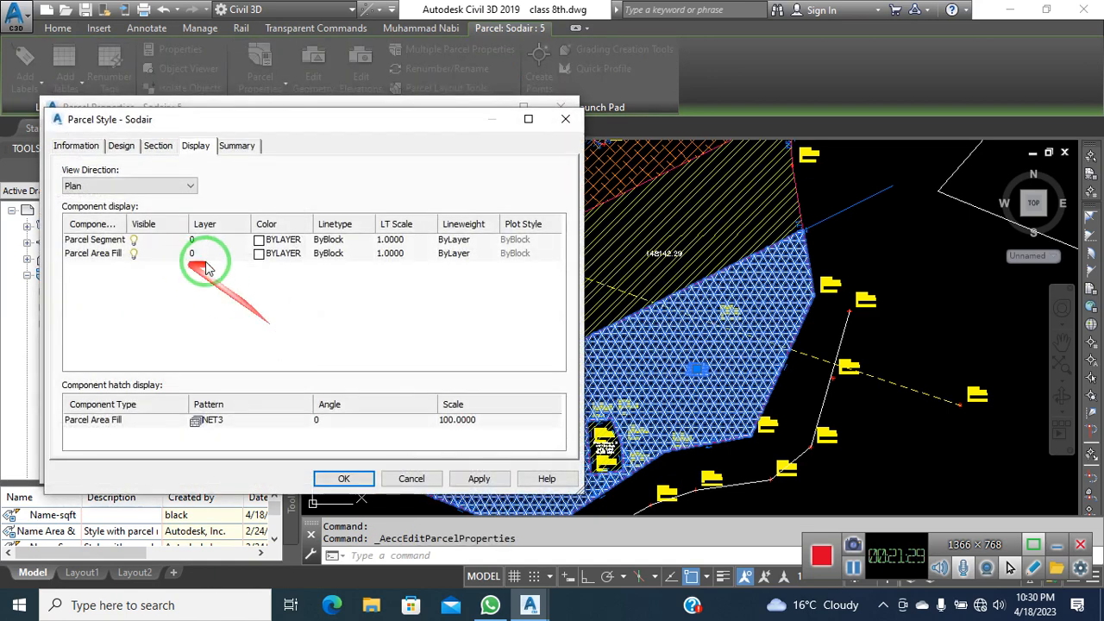
Set the Parcel Area Fill colour to teal 122 and apply it to the parcel
click(261, 253)
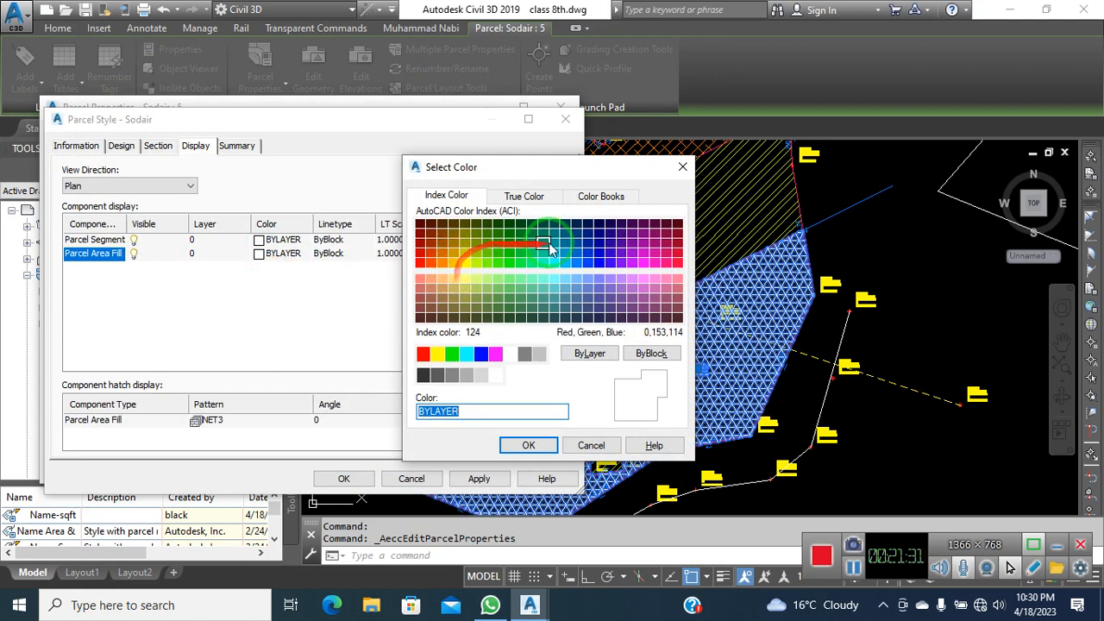
click(542, 257)
click(529, 446)
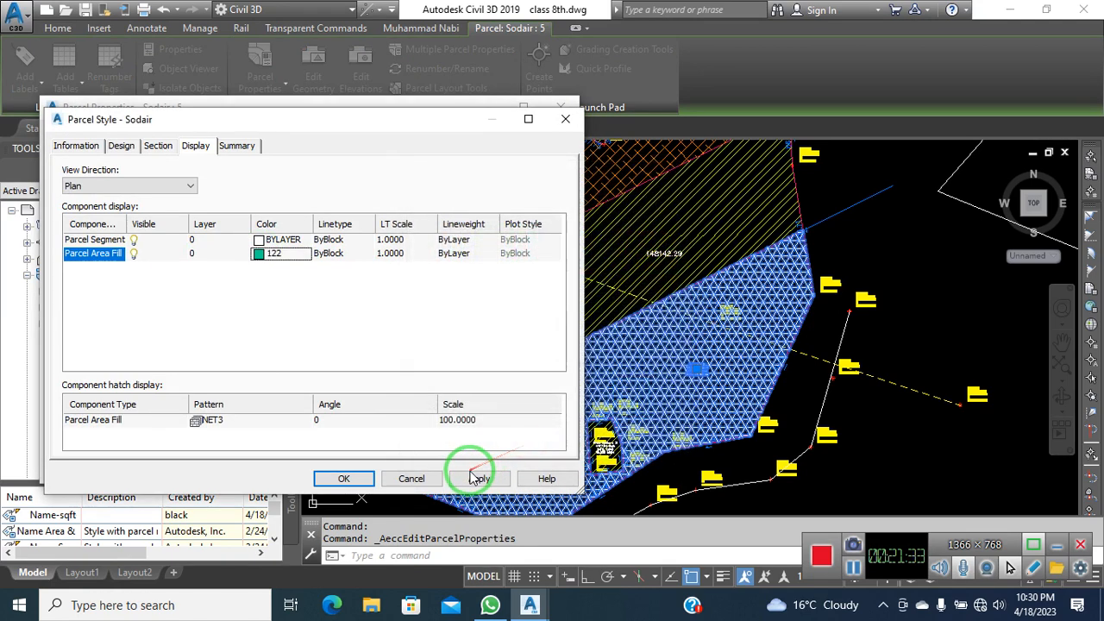
click(479, 480)
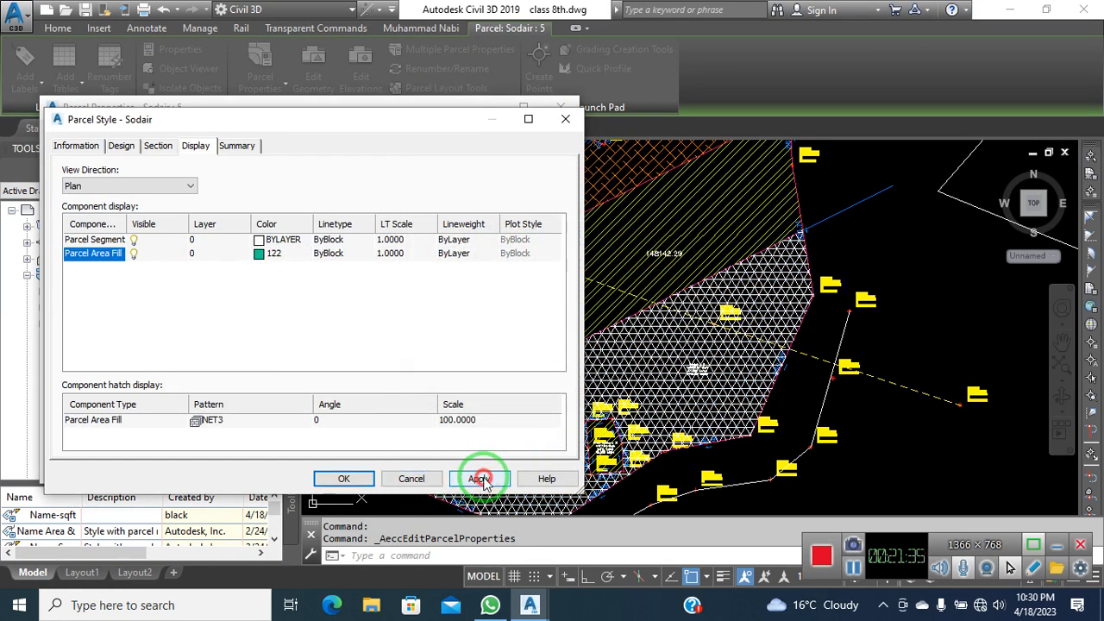
click(362, 482)
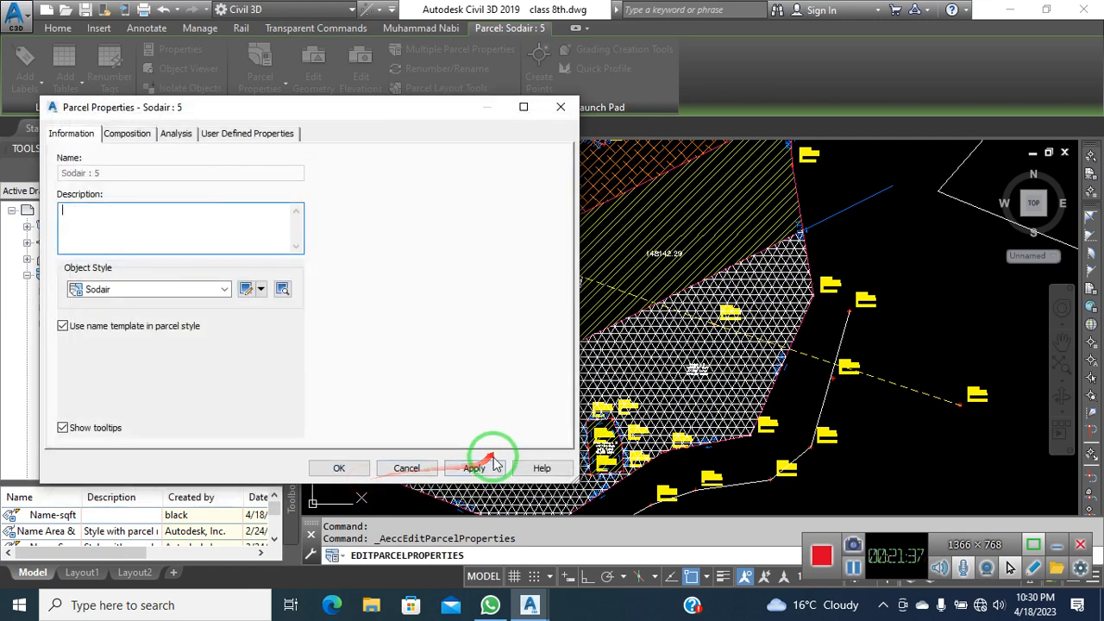
click(488, 468)
click(339, 468)
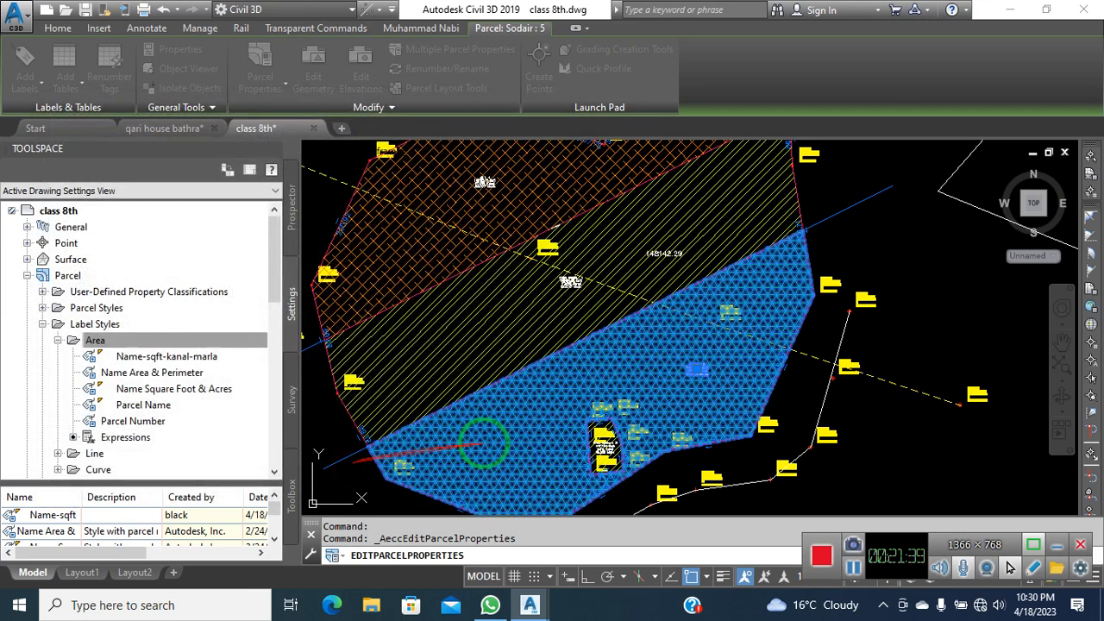
key(Escape)
key(Escape)
scroll(661, 374, down, 4)
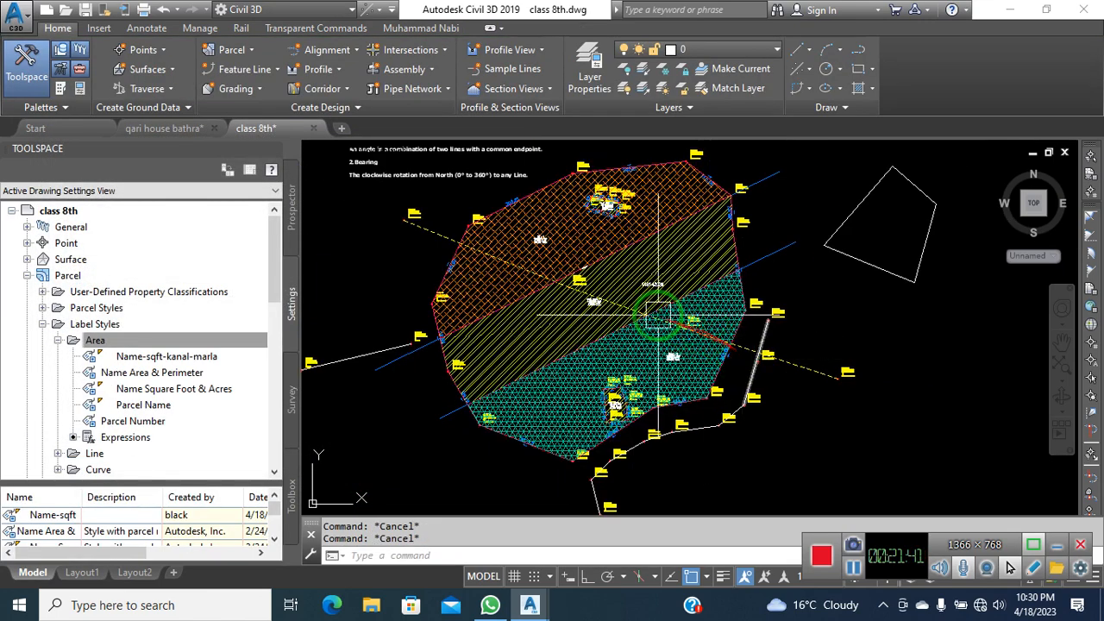
scroll(505, 216, up, 6)
scroll(459, 186, up, 4)
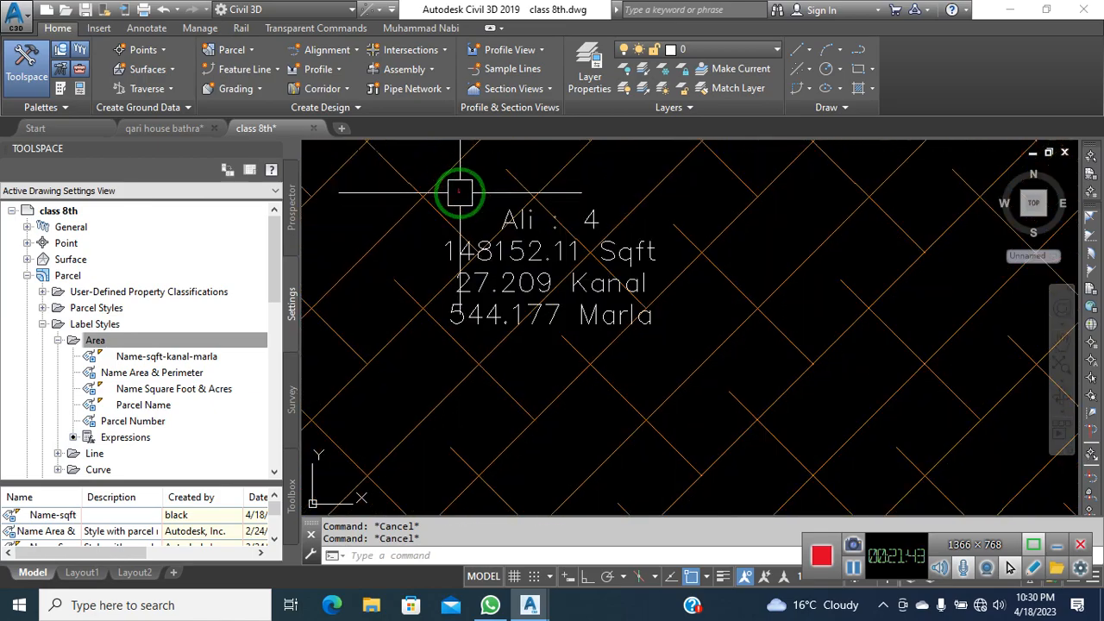
scroll(579, 320, down, 6)
scroll(609, 373, up, 5)
scroll(481, 345, down, 5)
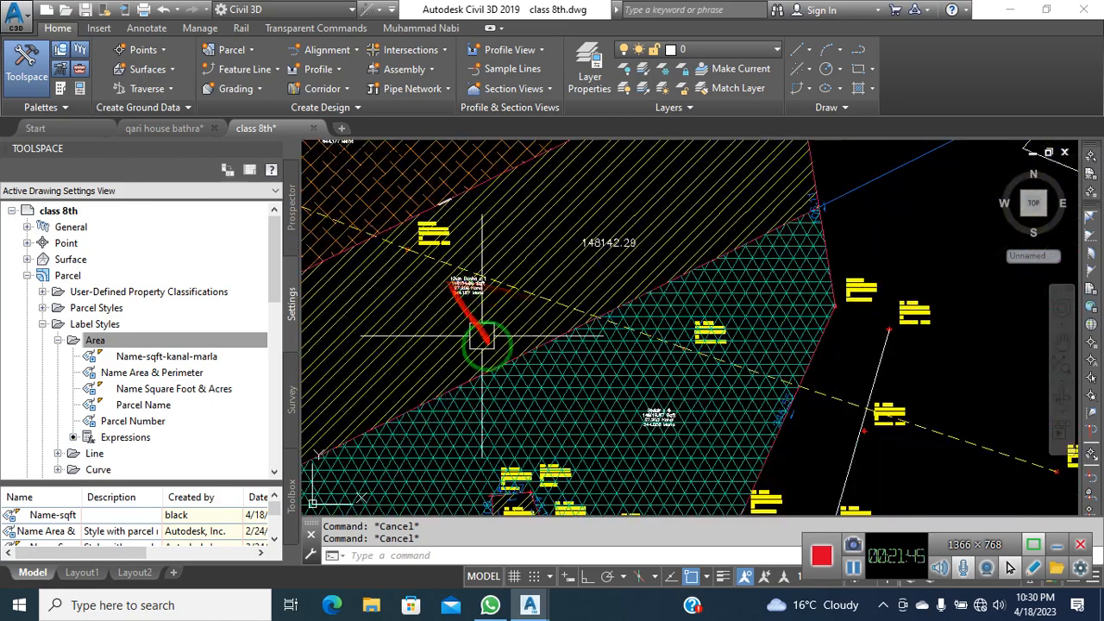
scroll(510, 401, up, 5)
scroll(653, 291, down, 5)
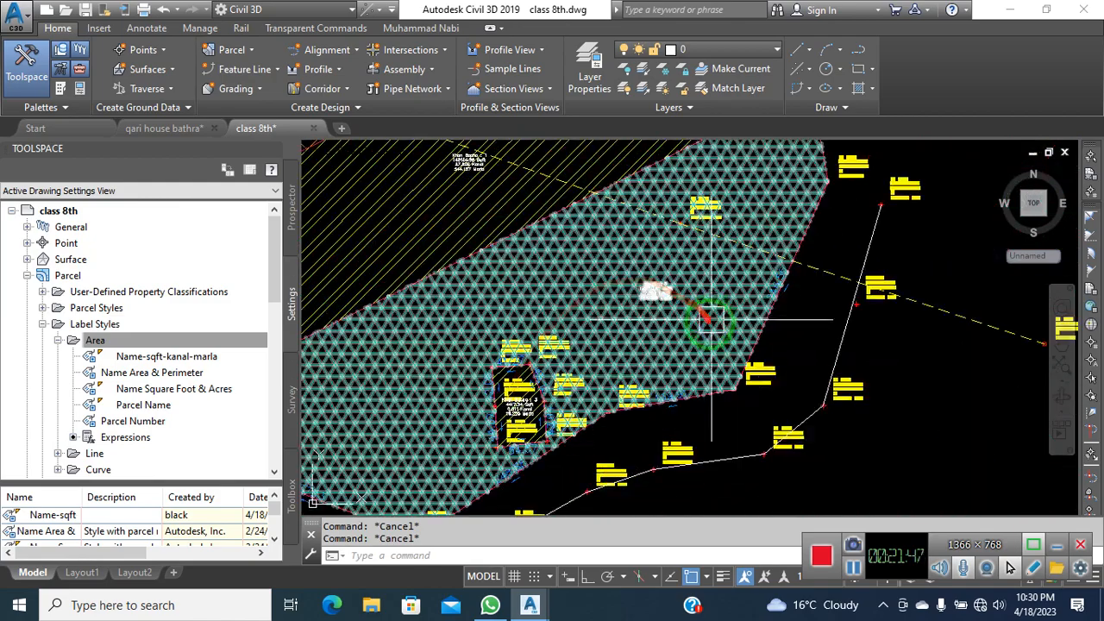
scroll(511, 421, up, 5)
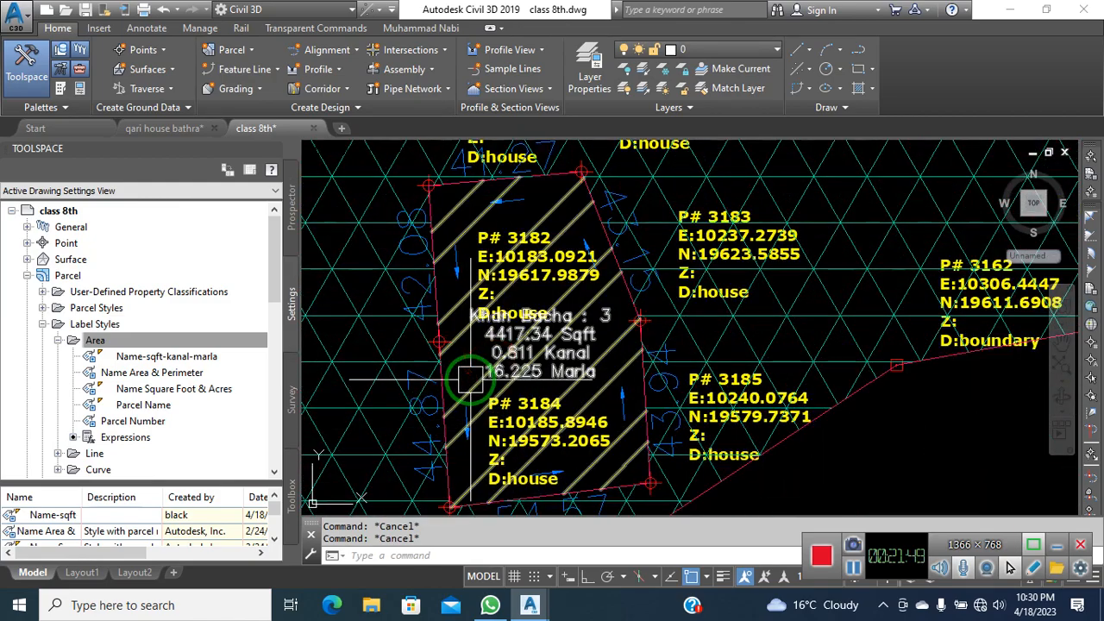
scroll(448, 352, up, 2)
scroll(448, 352, down, 5)
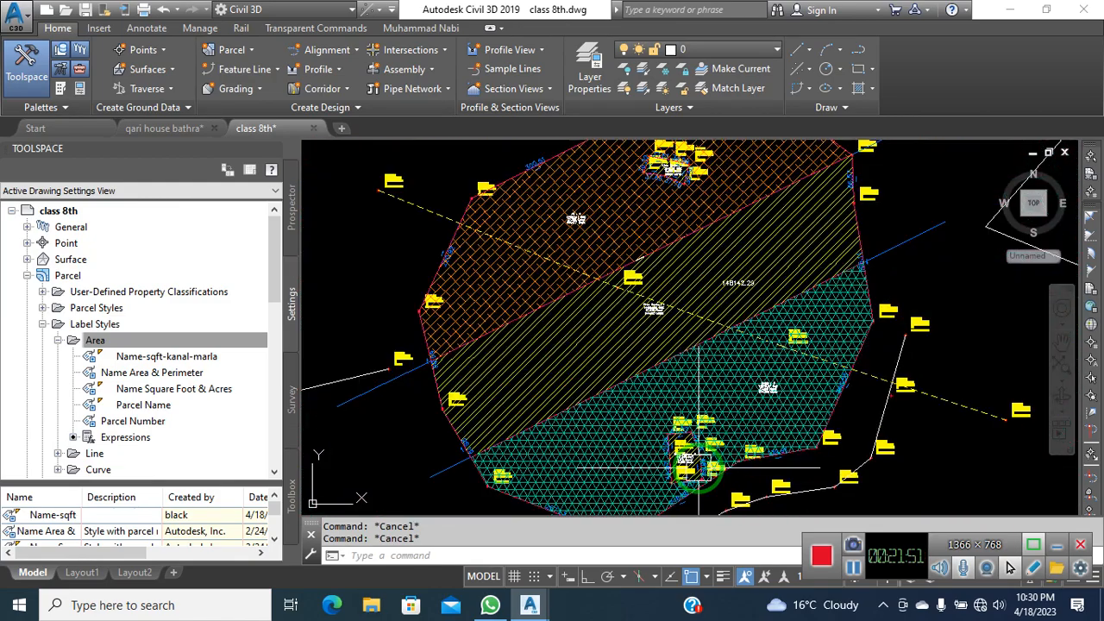
scroll(682, 225, up, 4)
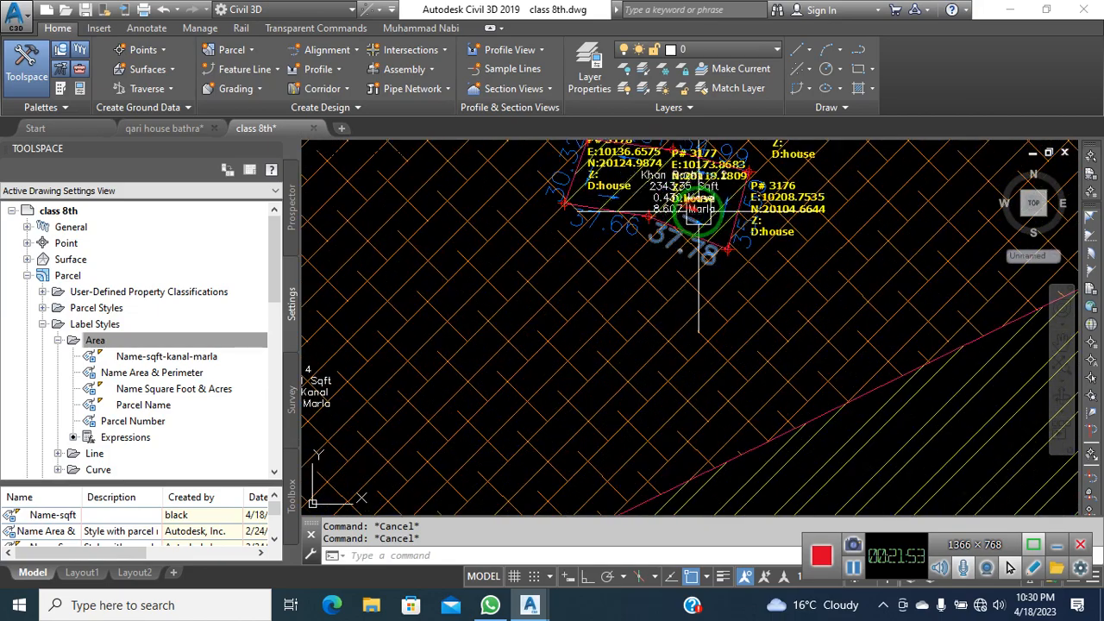
scroll(661, 222, down, 6)
scroll(676, 366, up, 4)
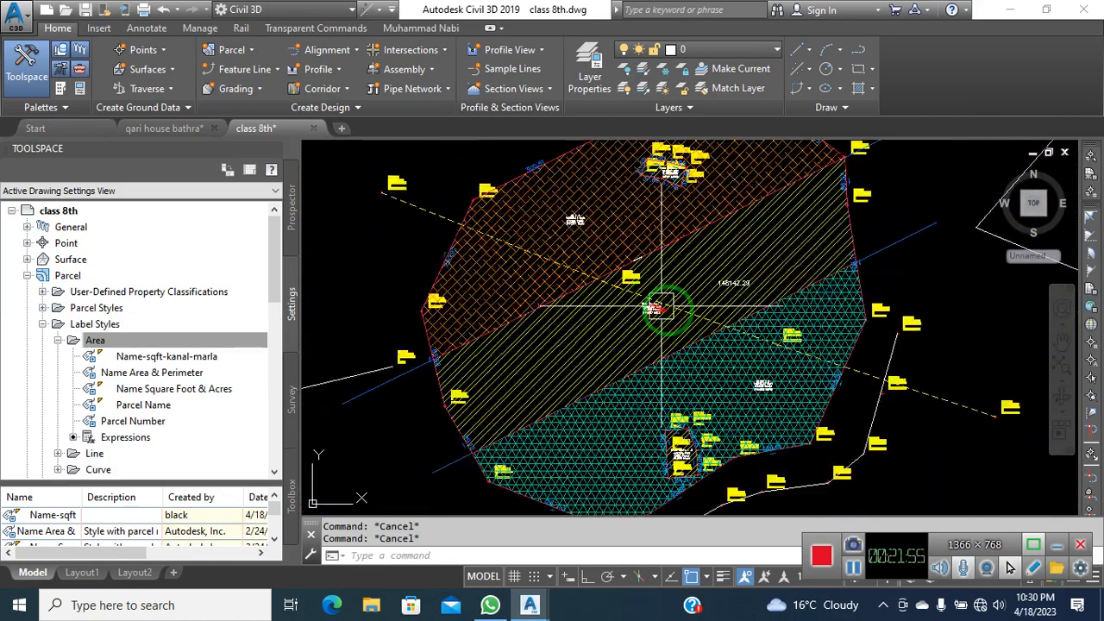